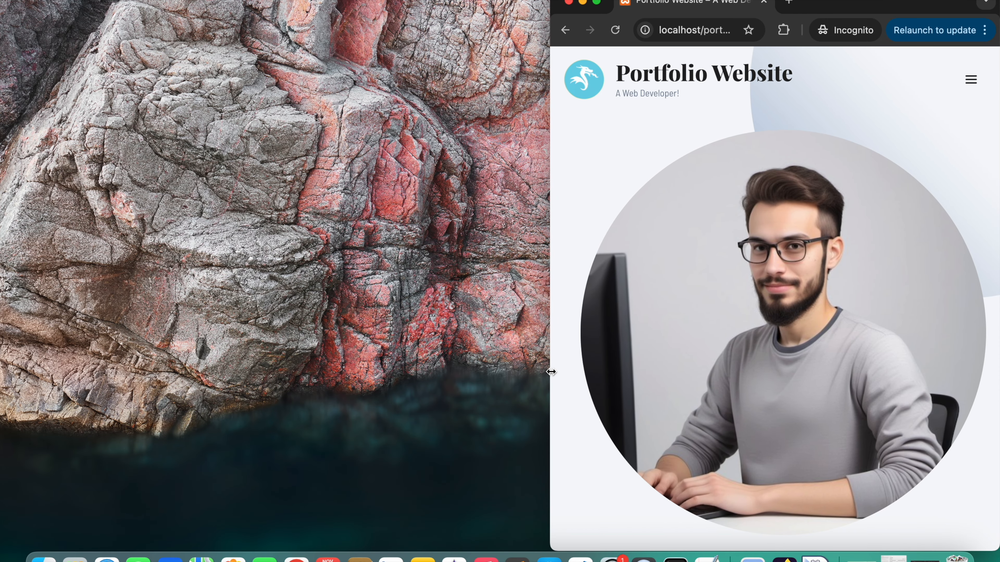
Step: Narrow the Chrome window to check the portfolio's narrow layout, then widen it to two columns
left_click_drag(550, 372, 659, 354)
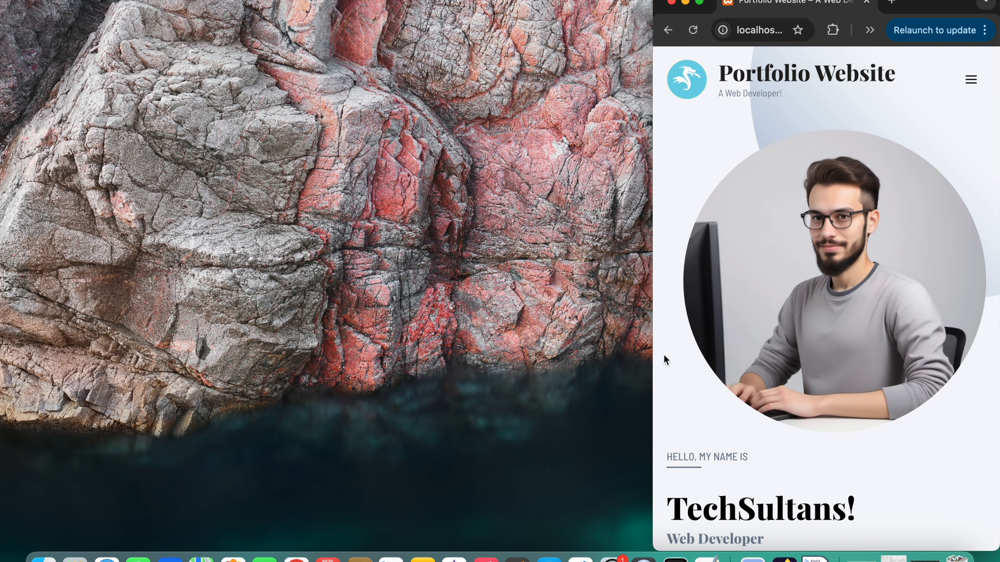
left_click_drag(938, 11, 758, 12)
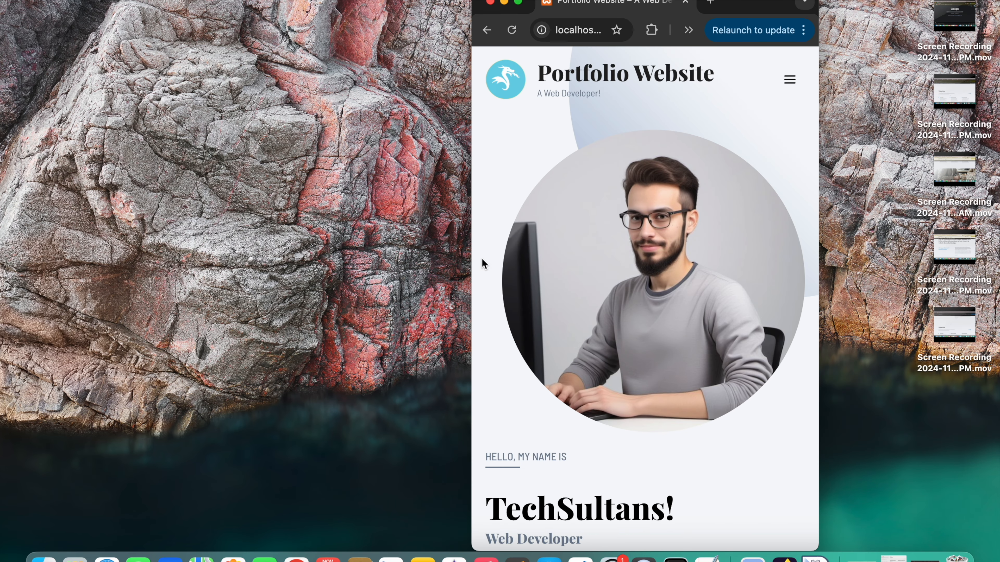
left_click_drag(470, 261, 229, 274)
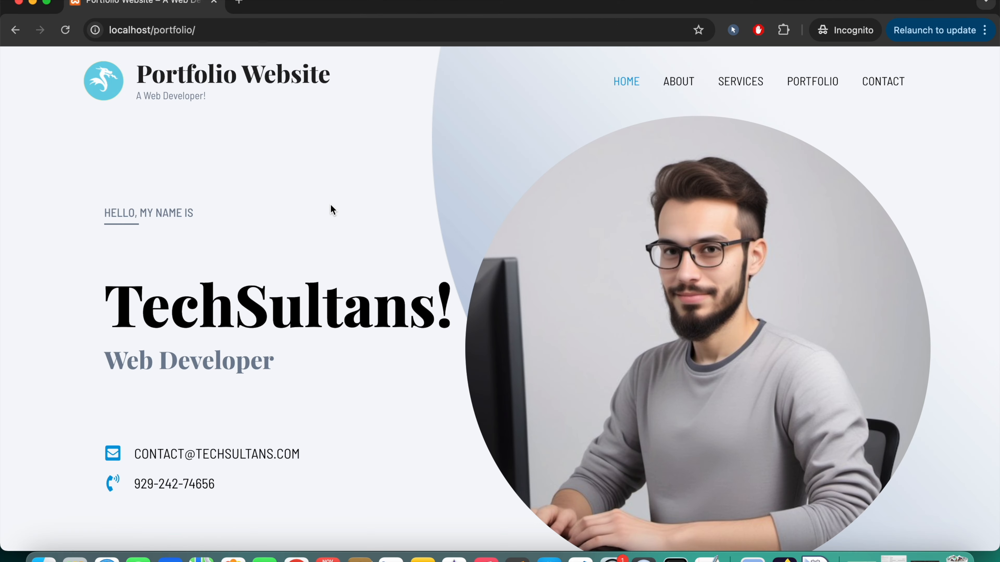
Step: Scroll through the localhost/portfolio page to review its sections
scroll(330, 204, "down", 12)
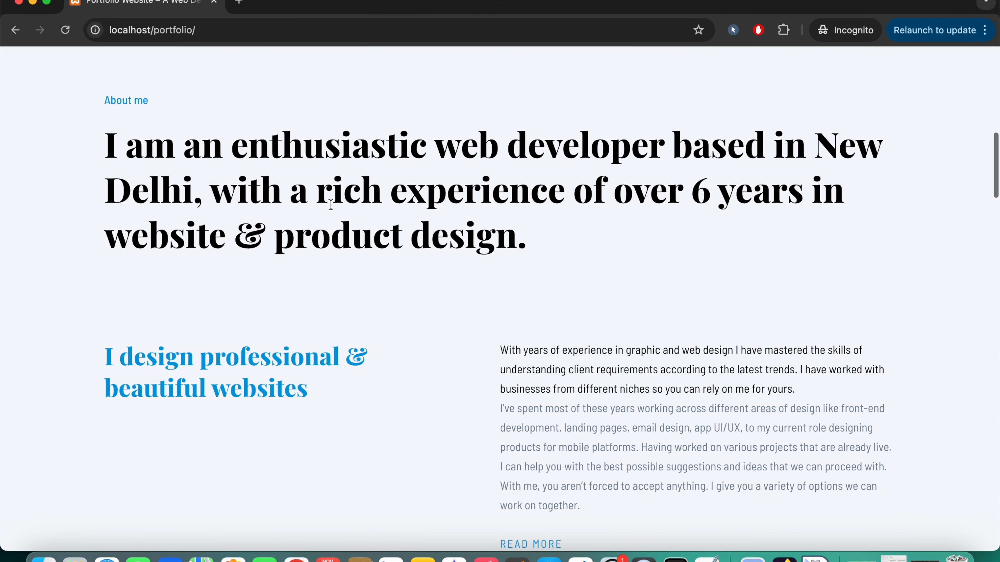
scroll(330, 204, "down", 8)
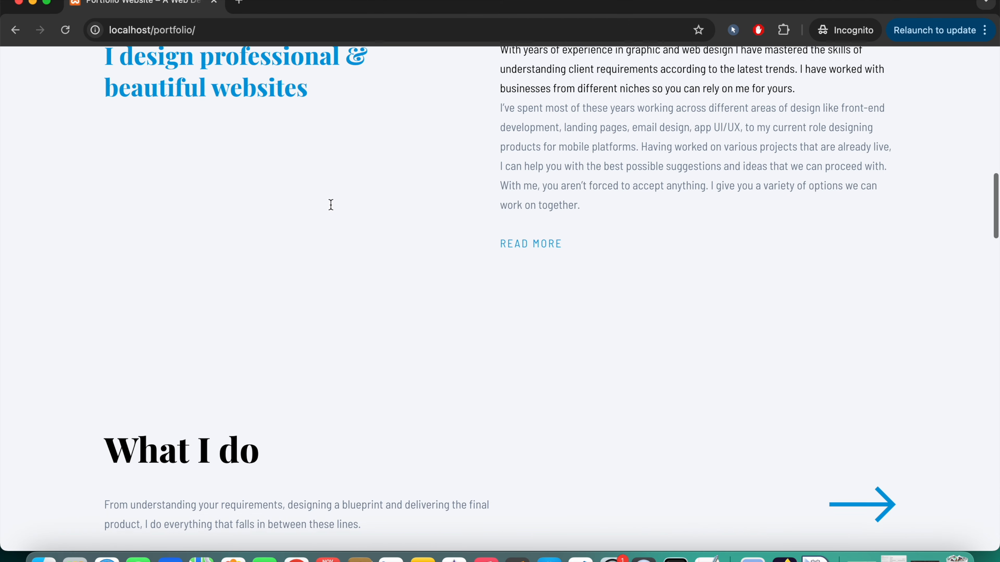
scroll(330, 204, "down", 8)
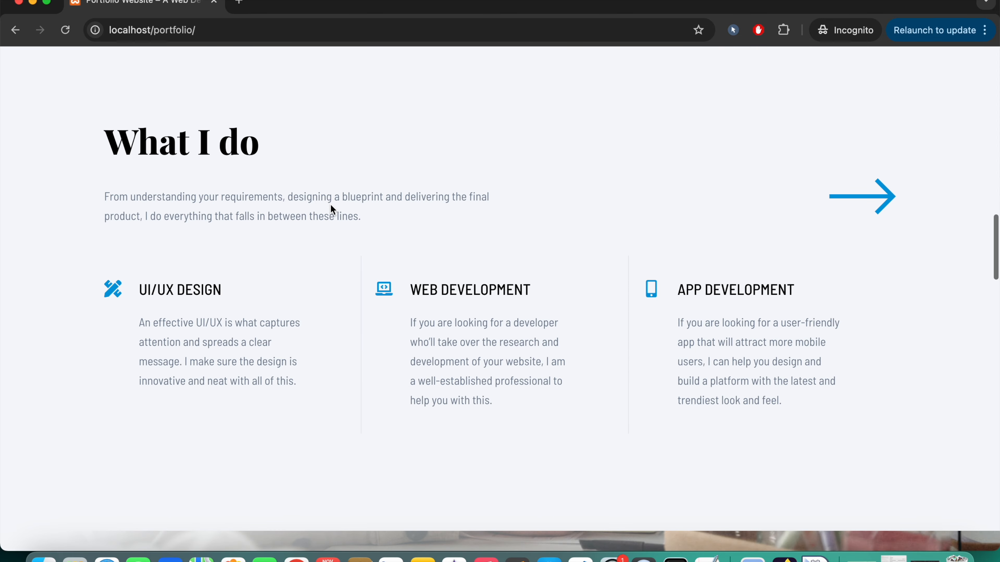
scroll(330, 208, "down", 15)
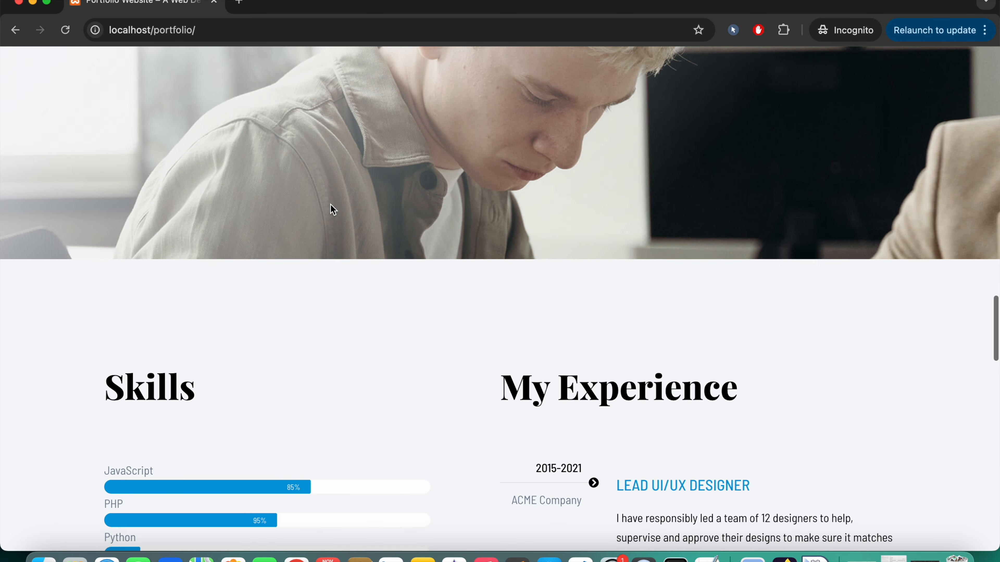
scroll(331, 206, "down", 12)
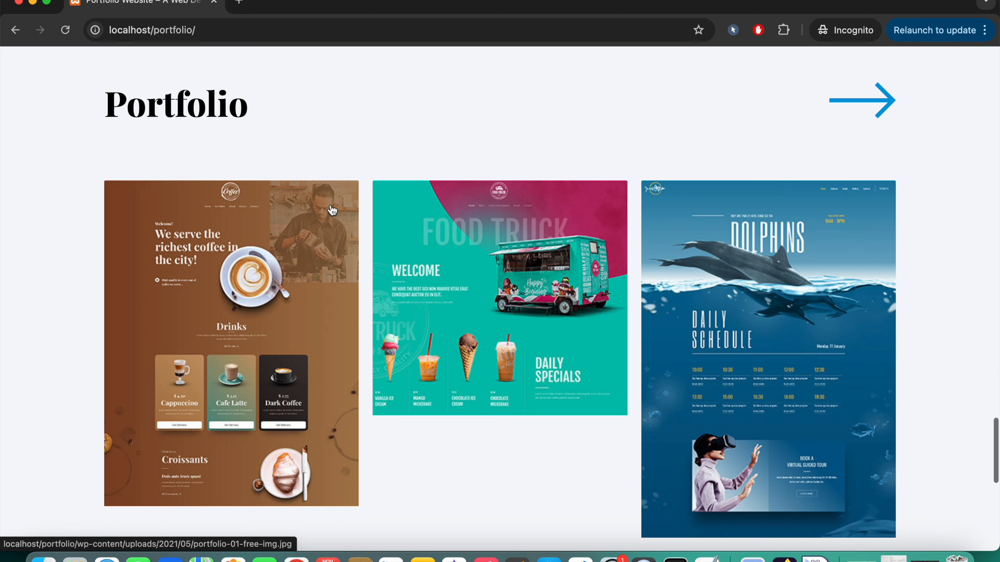
scroll(330, 207, "up", 20)
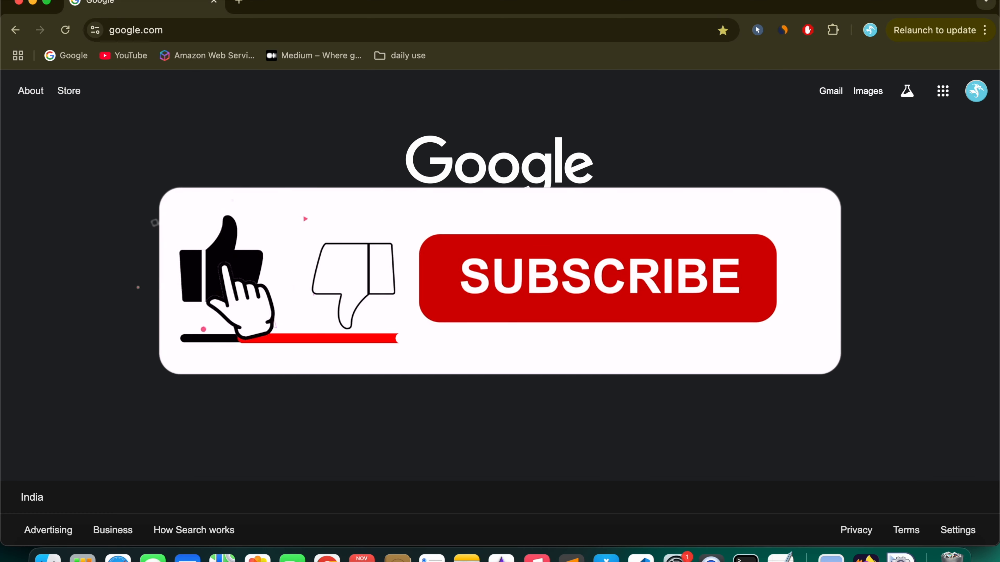
Step: Search Google for 'wordpress download' and open the 'Download – WordPress.org' result
left_click(366, 235)
type("w")
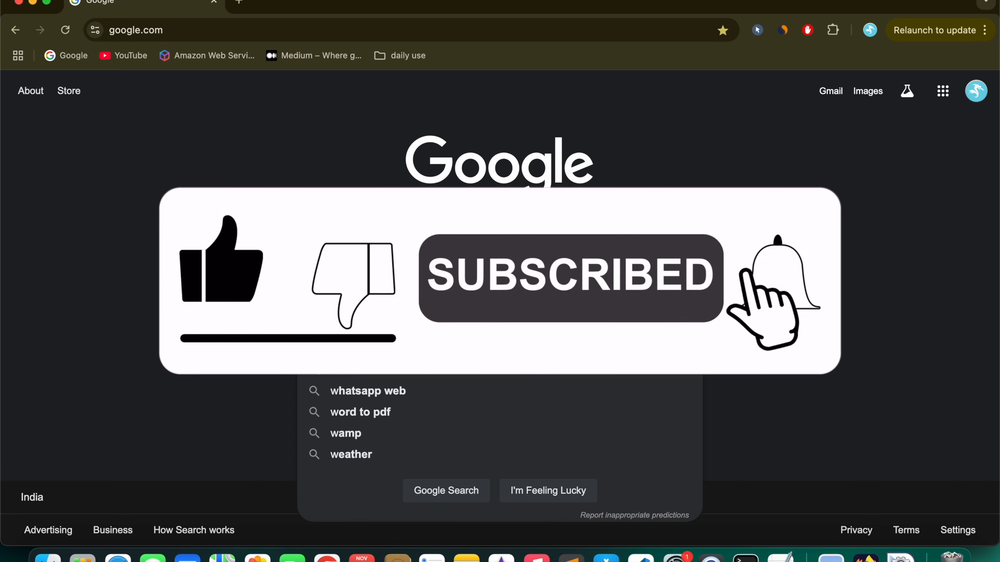
left_click(364, 264)
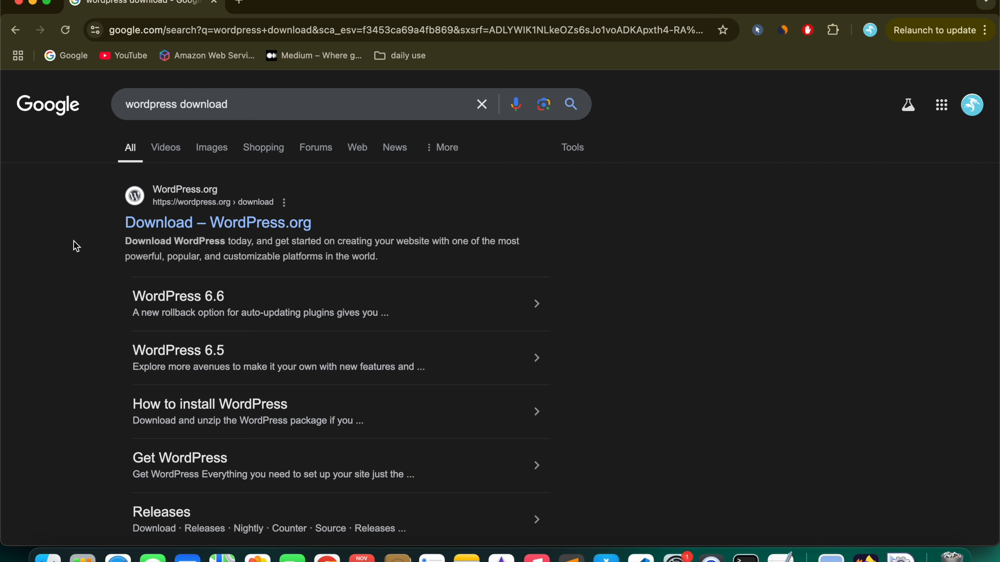
left_click(202, 223)
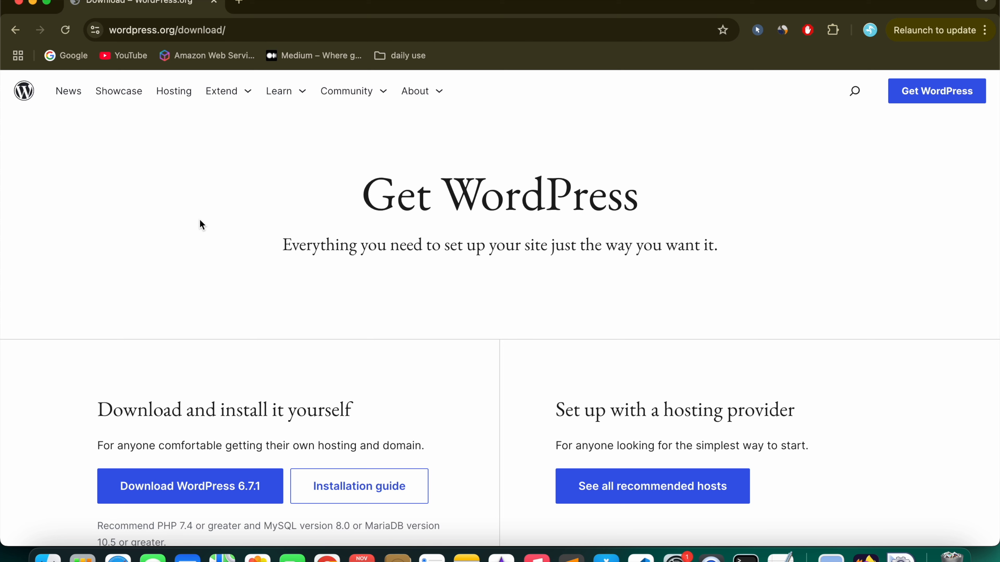
left_click(139, 30)
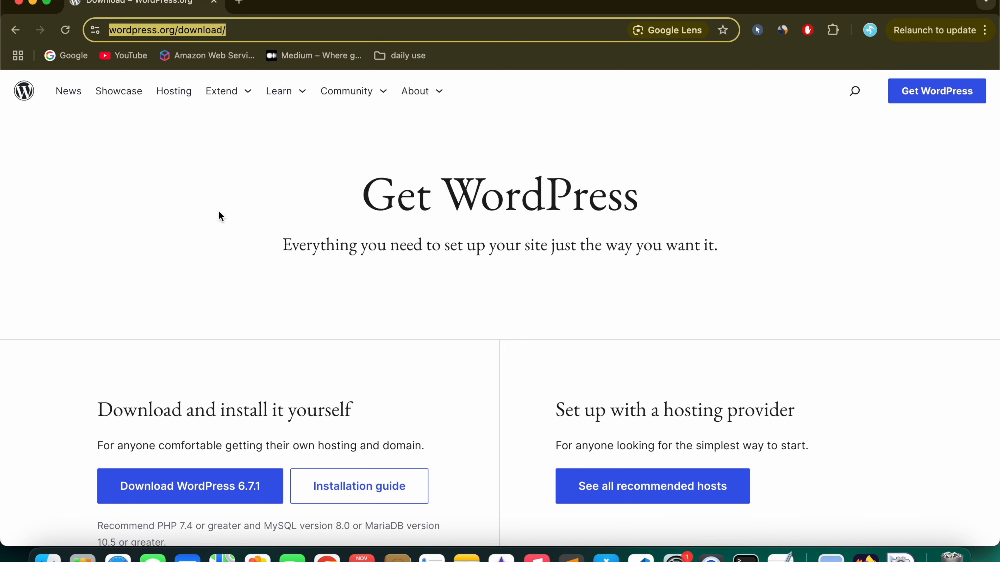
Step: Download wordpress-6.7.1.zip, dismiss the thanks popup, check its progress, and launch the XAMPP manager
scroll(218, 211, "down", 3)
left_click(55, 325)
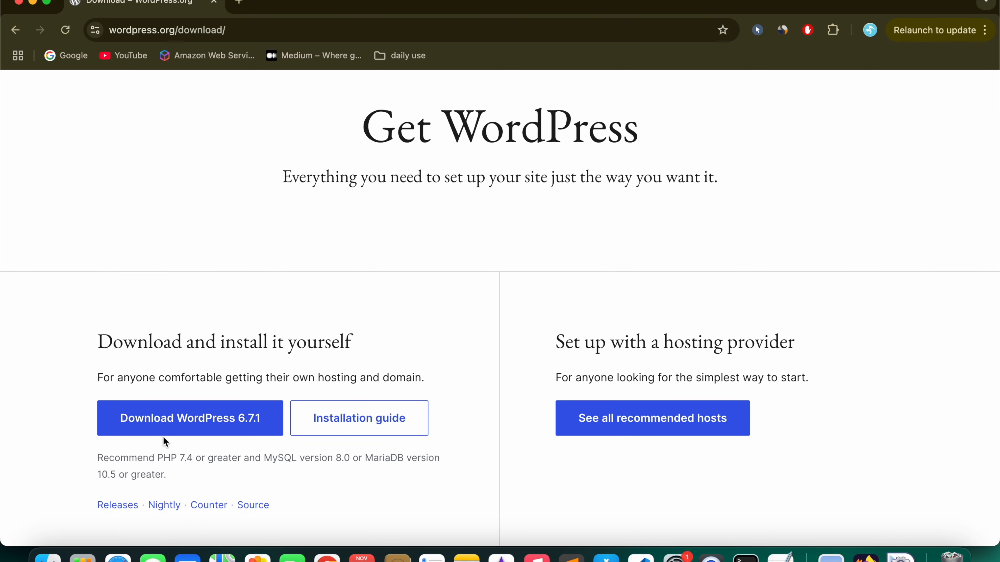
left_click(185, 429)
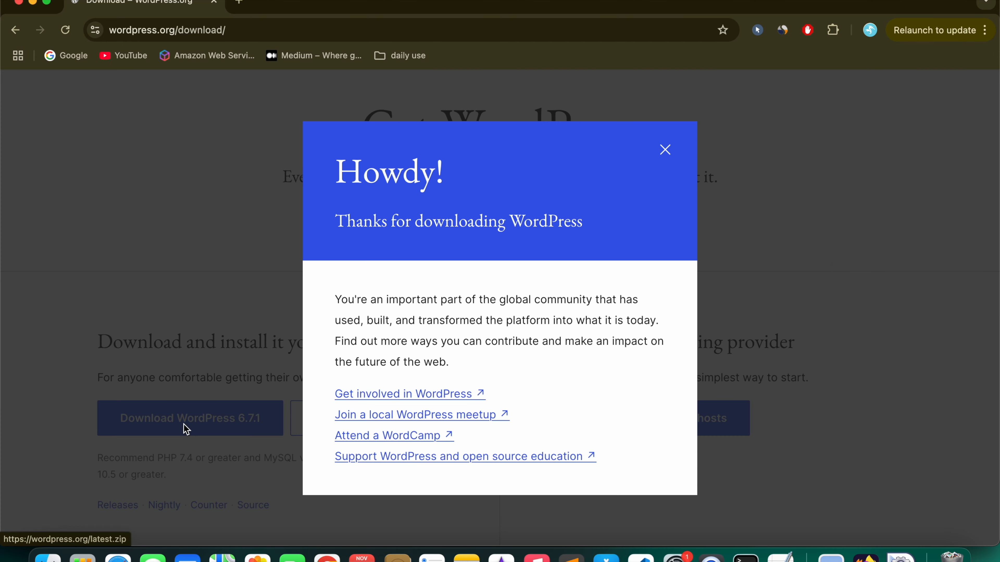
left_click(662, 151)
left_click(845, 30)
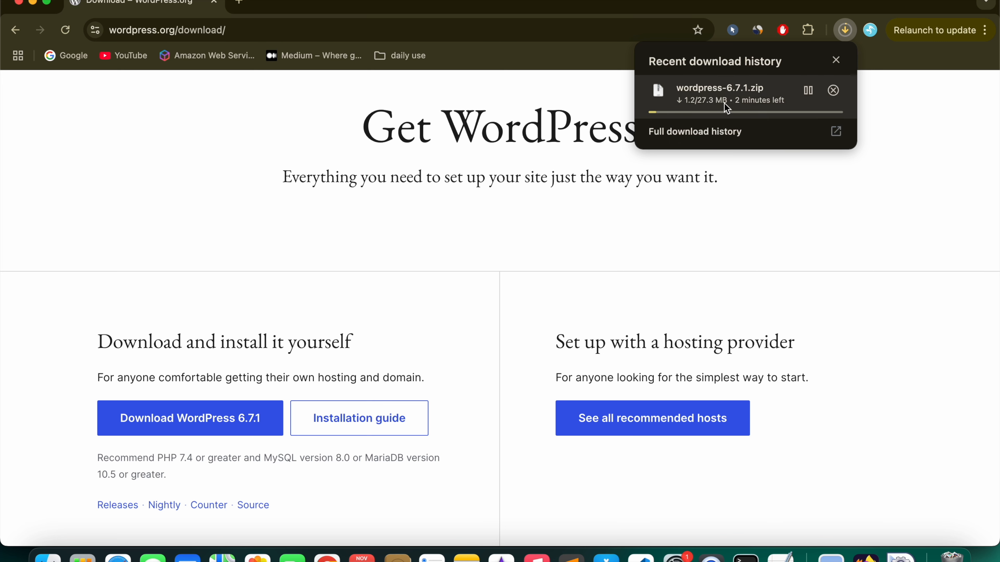
left_click(418, 263)
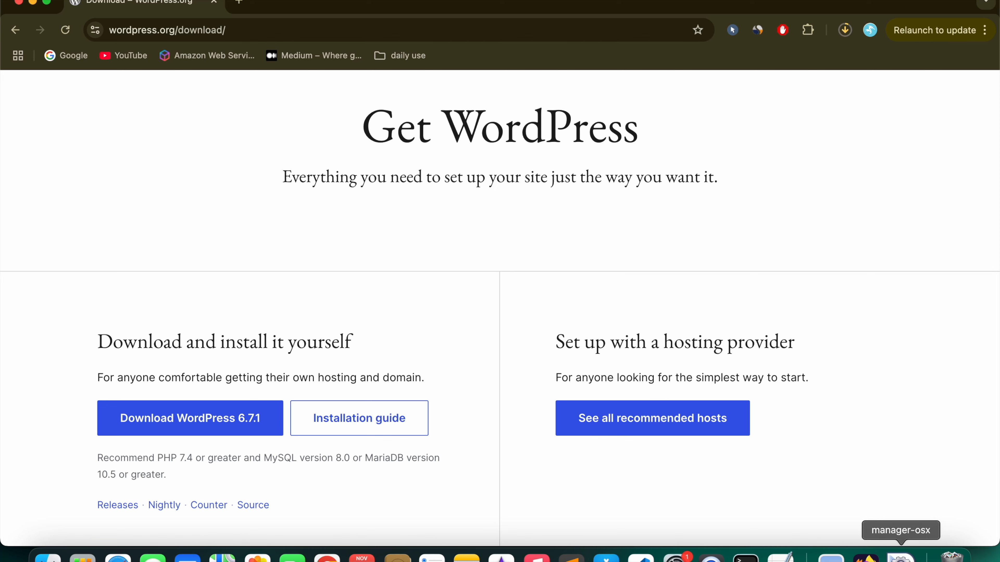
left_click(900, 556)
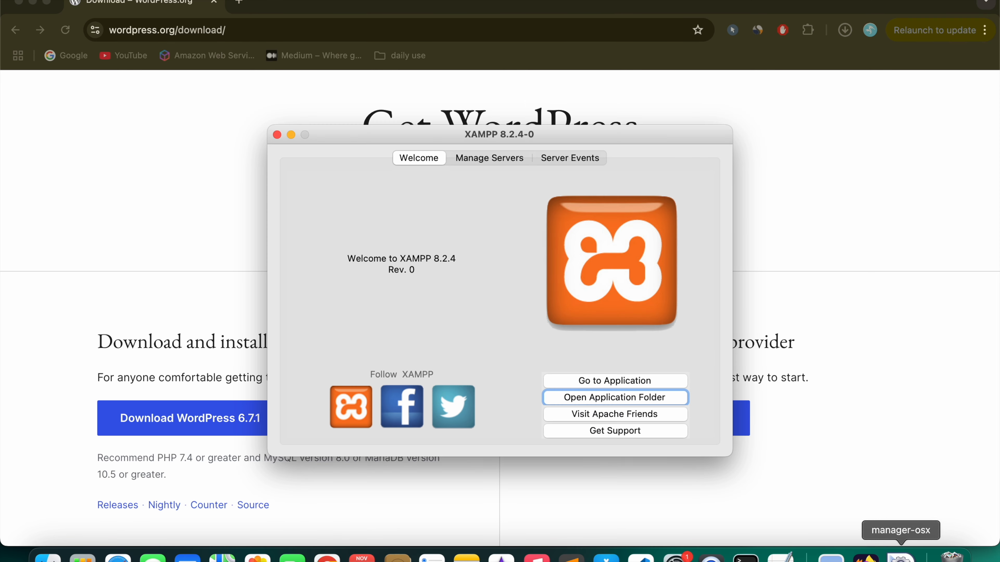
left_click(490, 160)
left_click(426, 158)
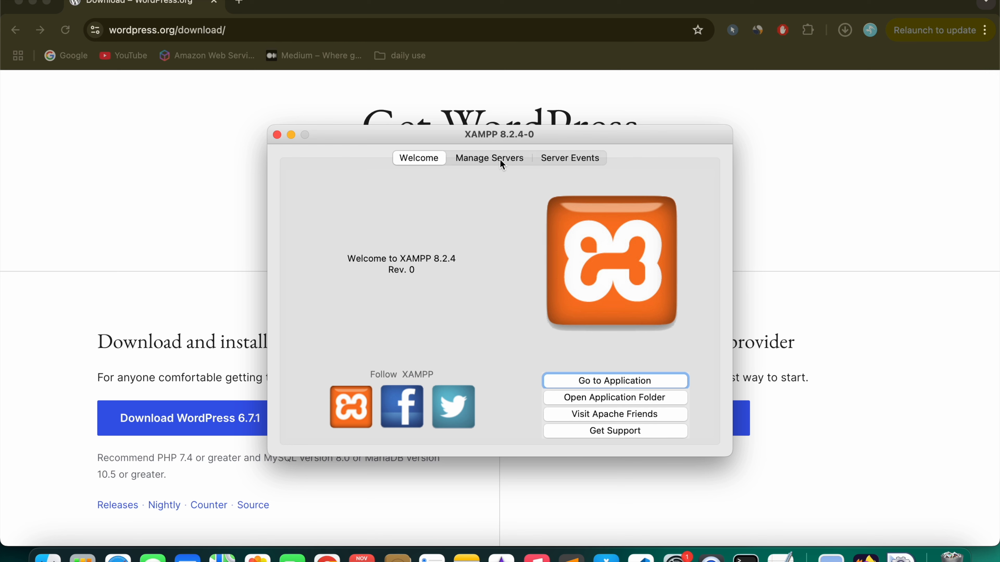
left_click(238, 4)
type("loc")
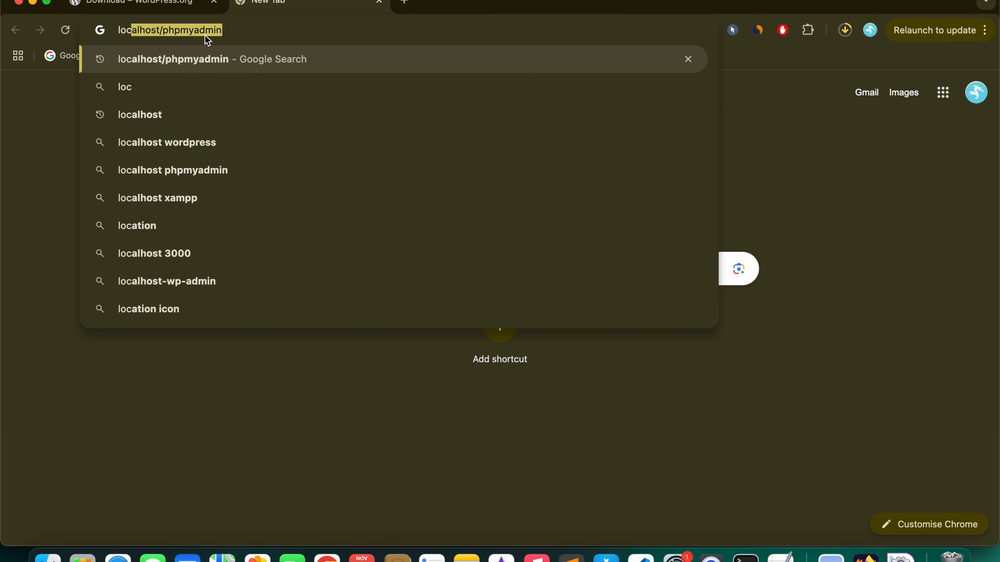
key("Return")
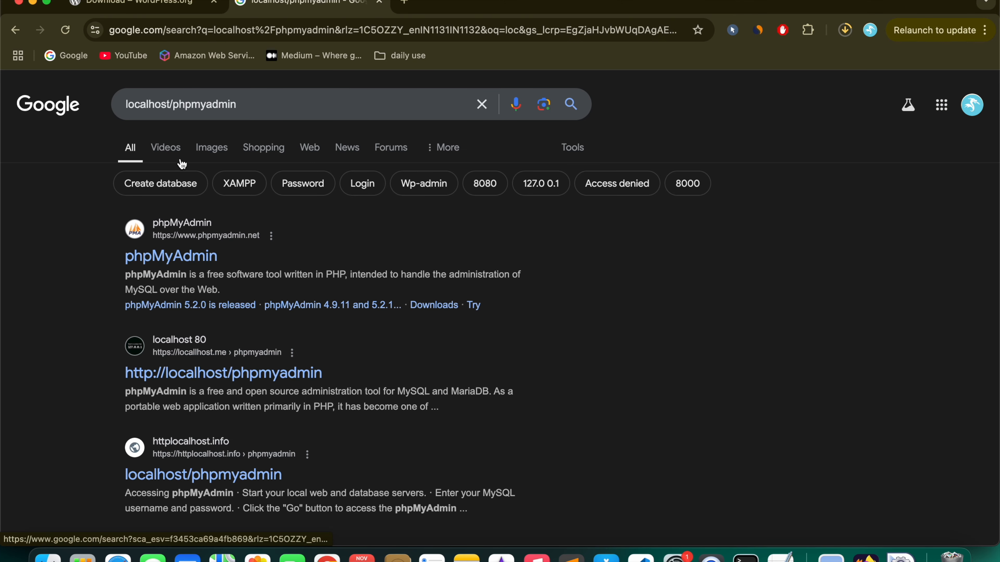
left_click(219, 31)
type("loca")
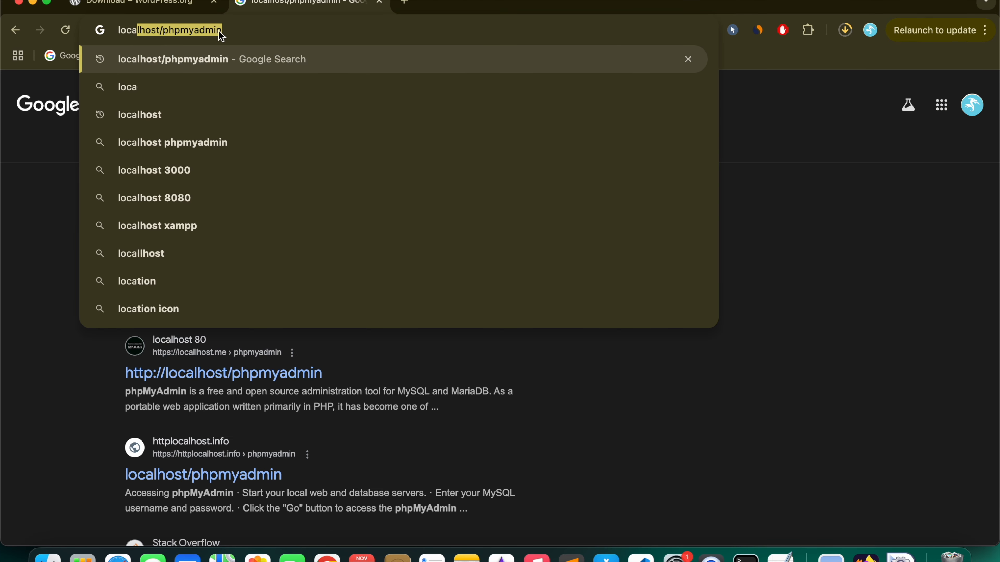
left_click(219, 31)
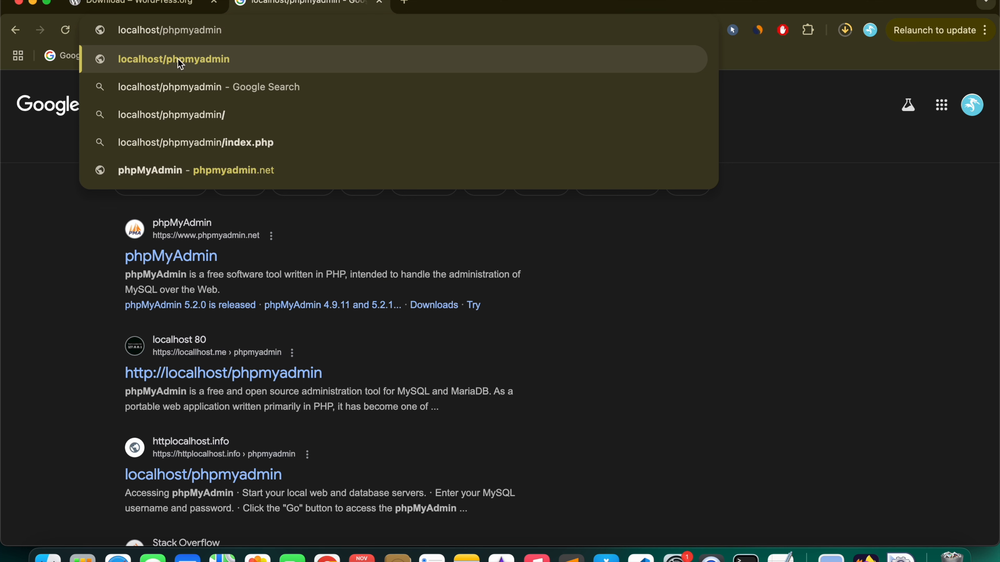
key("super+Left")
type("htta")
key("BackSpace")
type("p://")
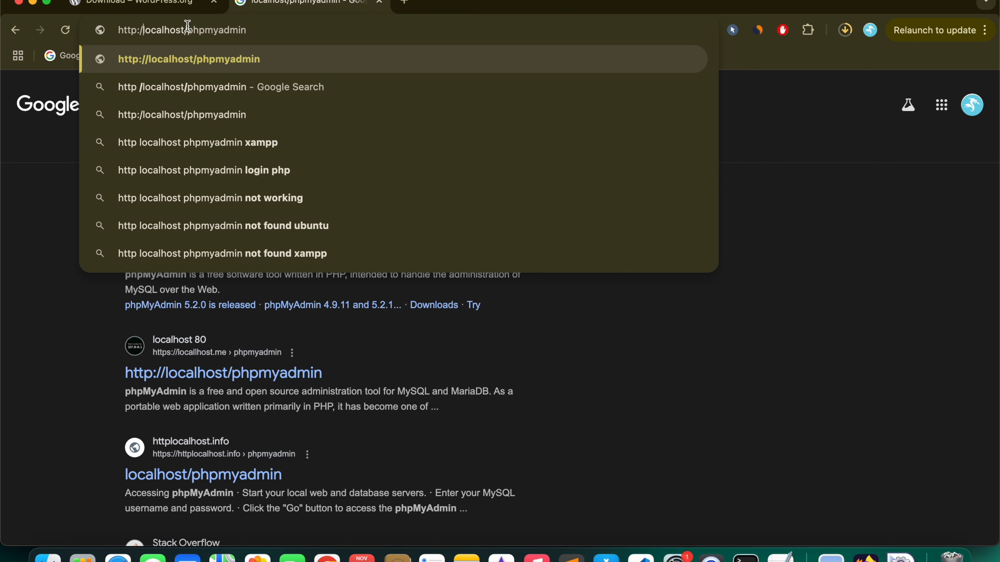
key("Return")
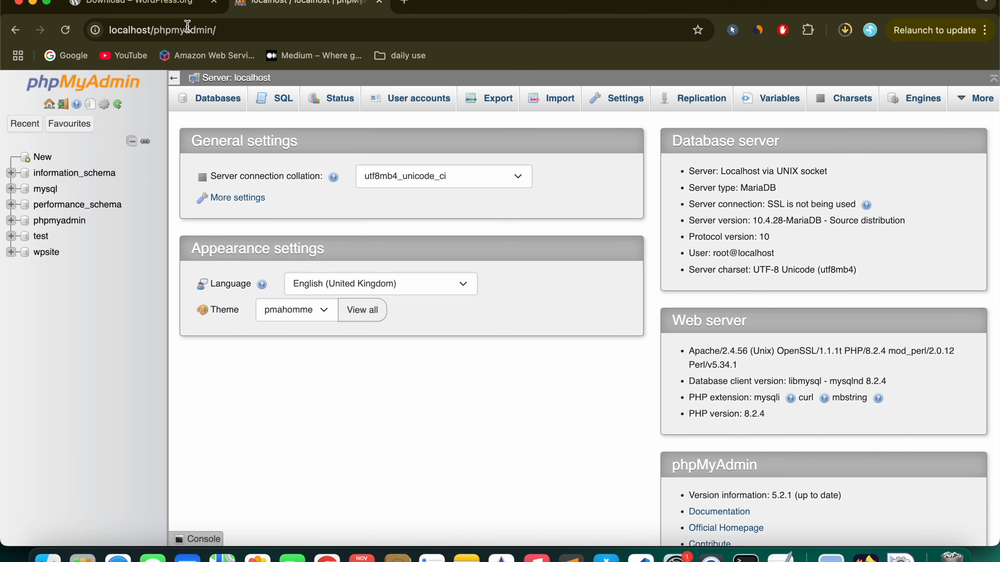
Step: Open the localhost root dashboard and follow its phpMyAdmin link
double_click(204, 31)
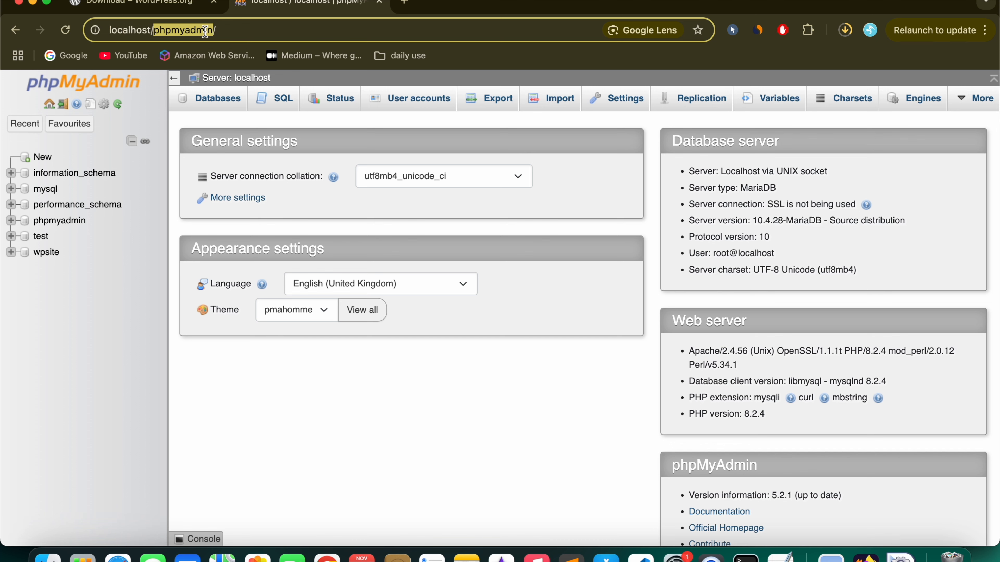
key("BackSpace")
key("Return")
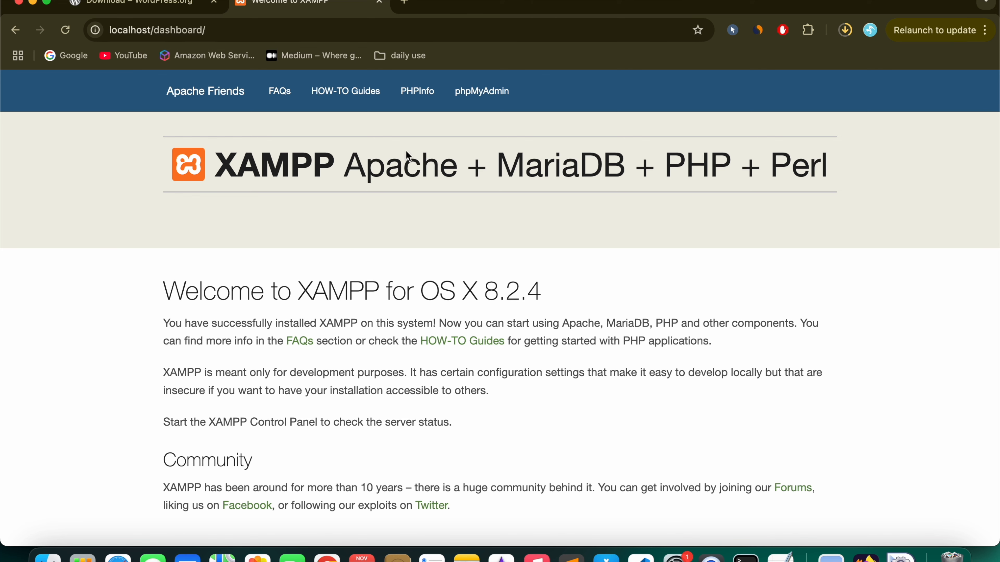
left_click(474, 107)
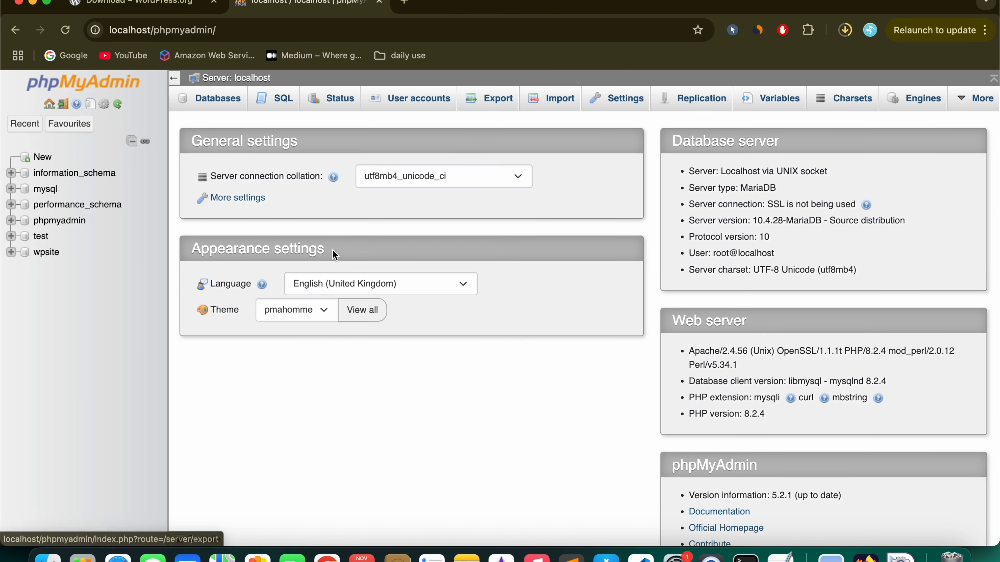
Step: Create the database 'portfolio' with utf8mb4_general_ci collation and open it from the sidebar
left_click(219, 99)
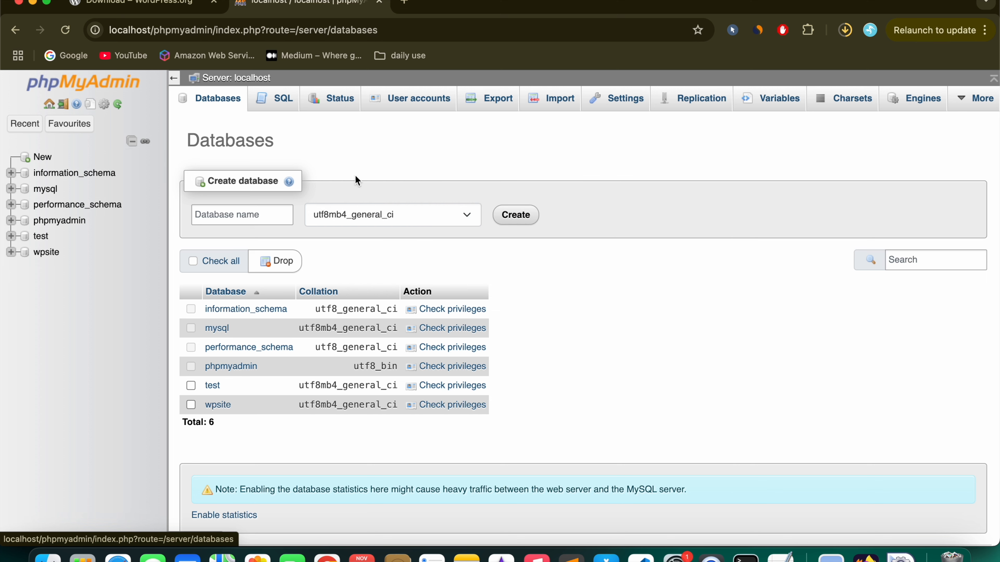
left_click(233, 210)
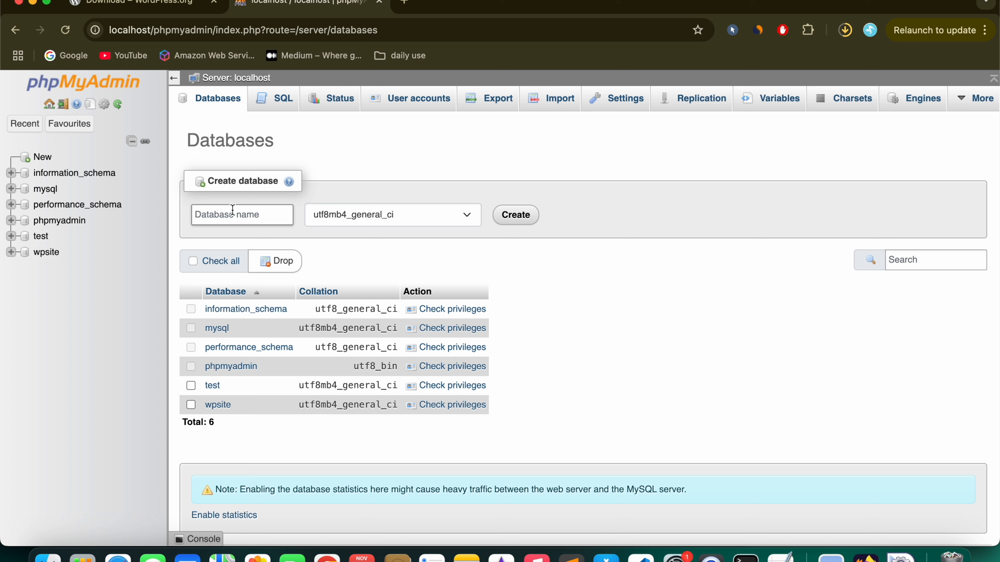
type("portfolio")
left_click(582, 256)
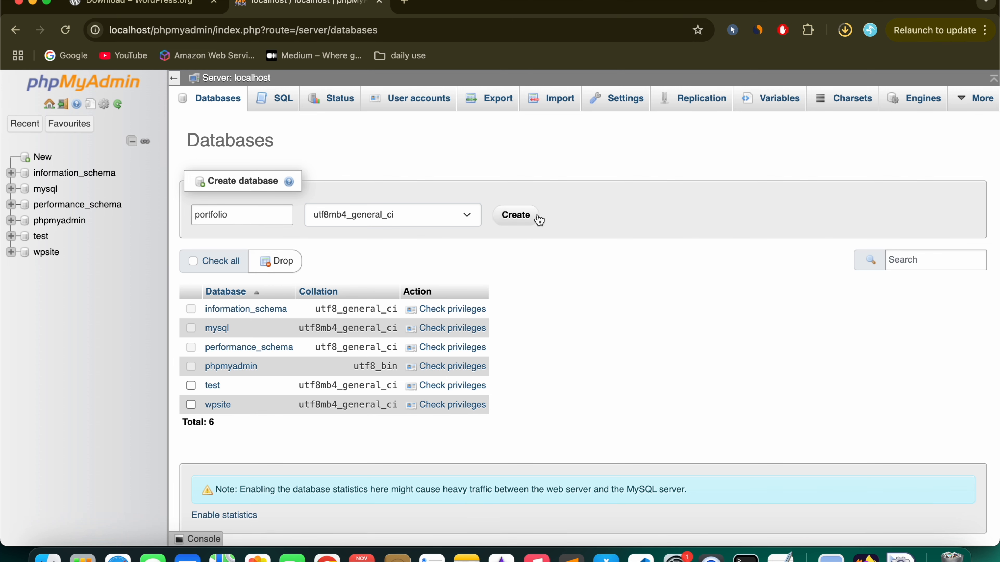
left_click(520, 218)
left_click(54, 238)
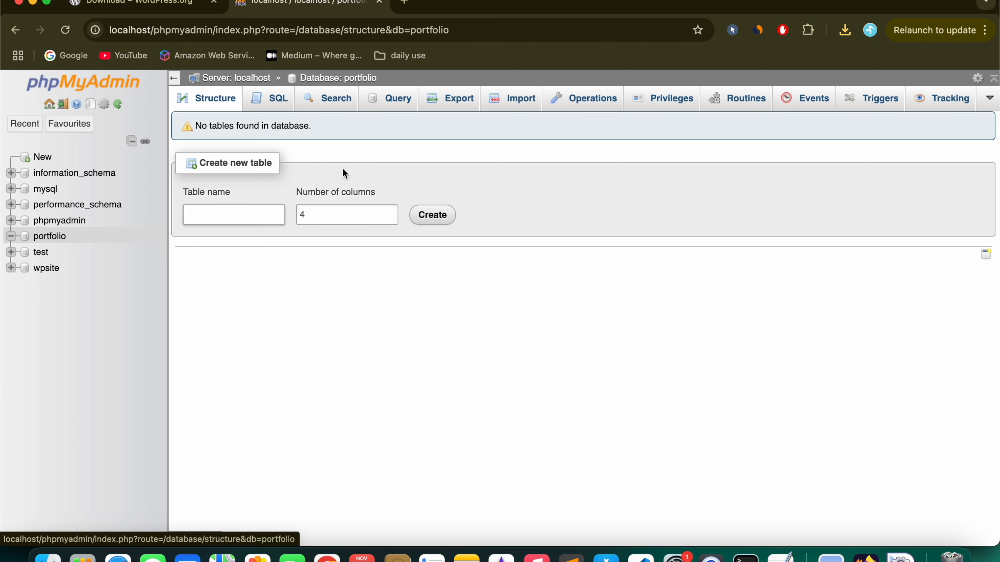
Step: Extract the downloaded WordPress zip in Finder and select all files in the wordpress folder
left_click(846, 31)
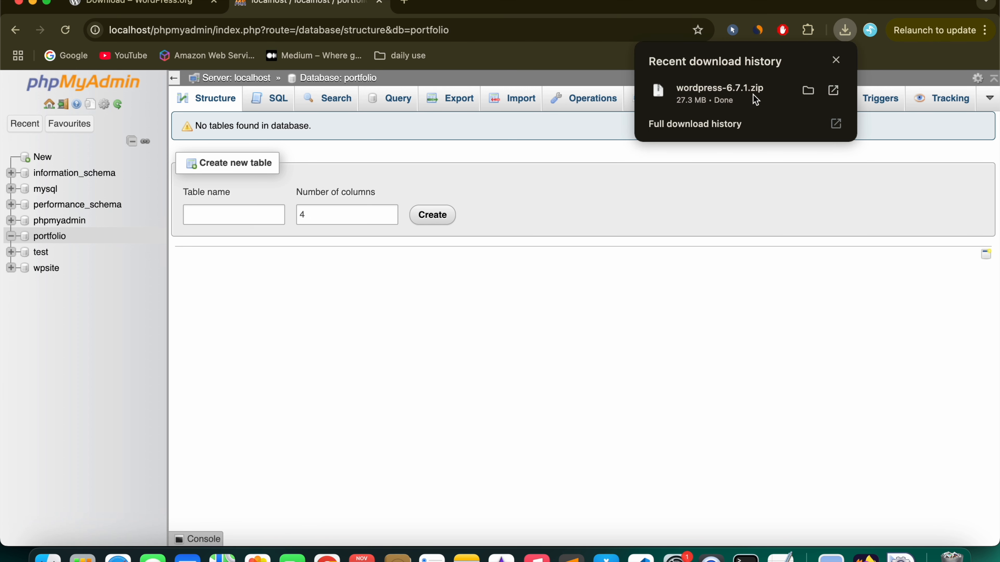
left_click(812, 91)
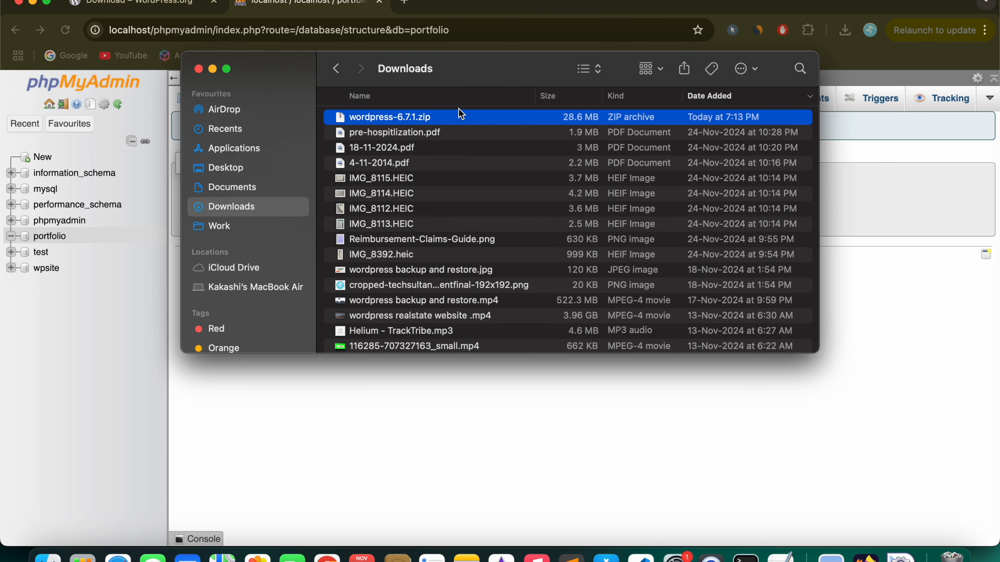
double_click(462, 120)
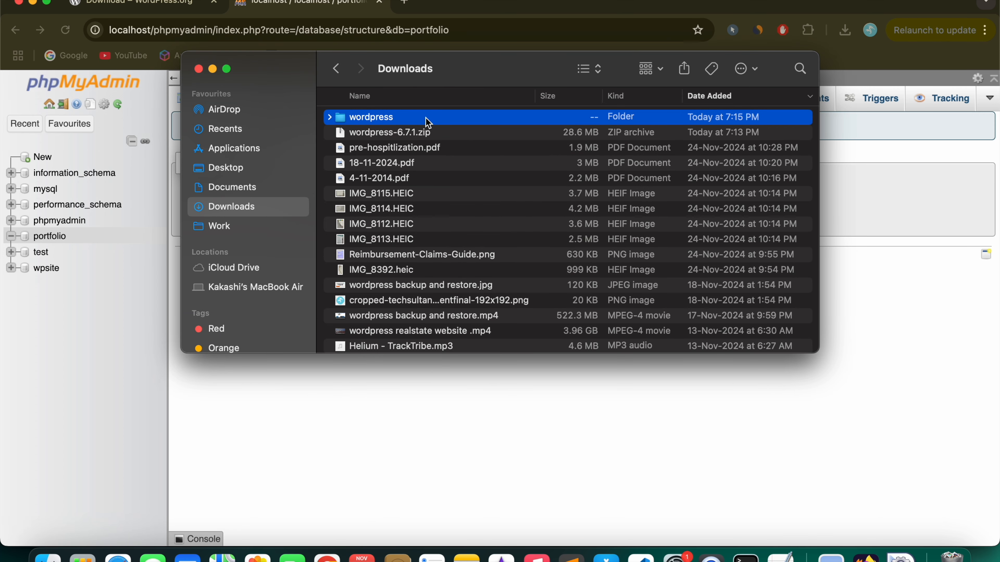
double_click(427, 118)
left_click(441, 252)
scroll(437, 236, "down", 3)
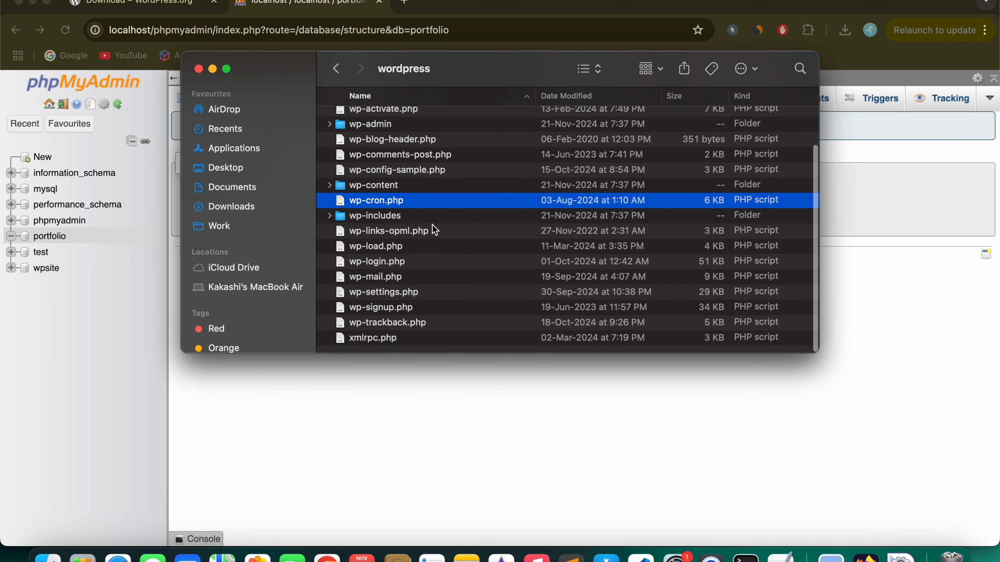
left_click(448, 295)
key("cmd+a")
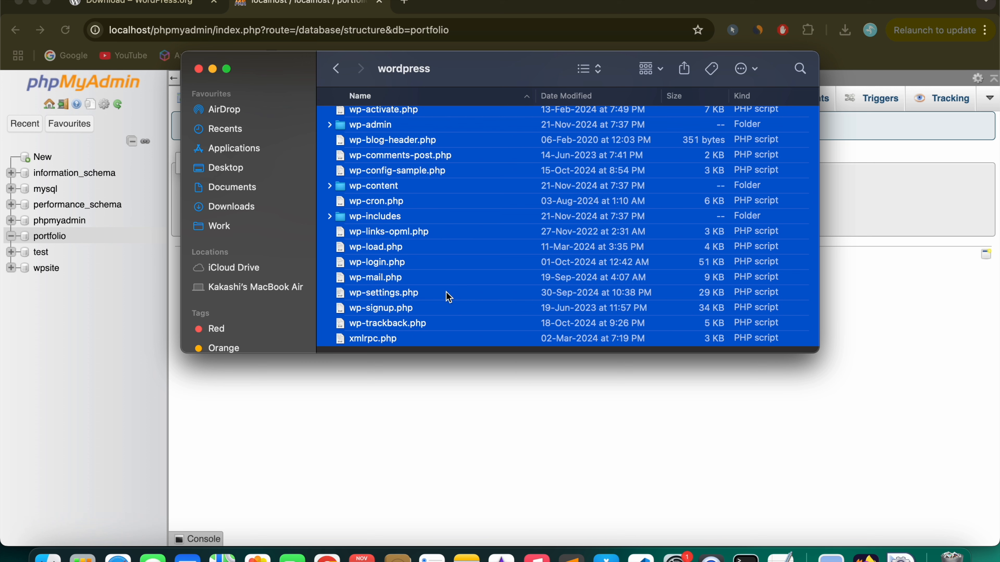
Step: Create a new folder named 'portfolio' inside XAMPP's htdocs folder
left_click(900, 557)
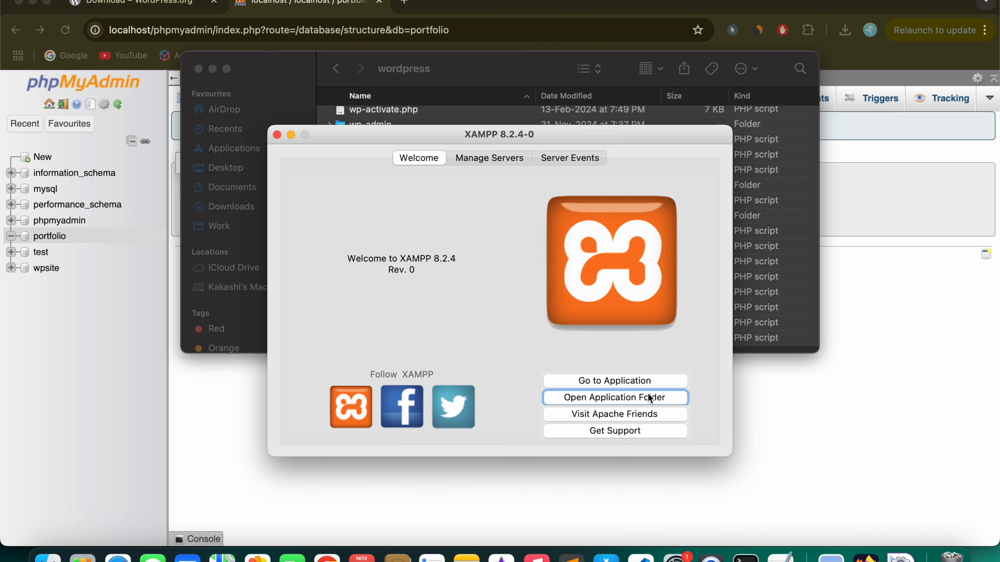
left_click(623, 399)
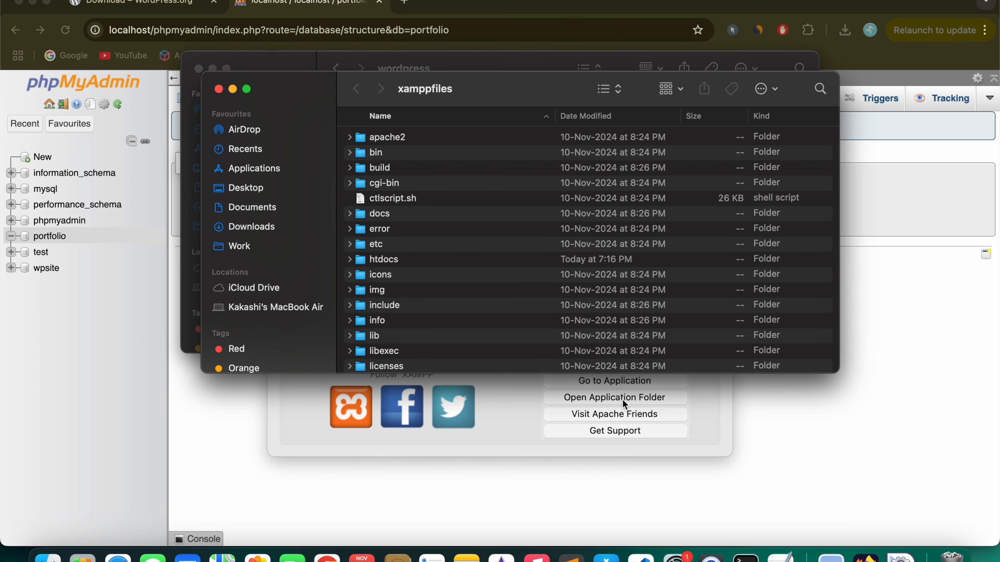
double_click(429, 261)
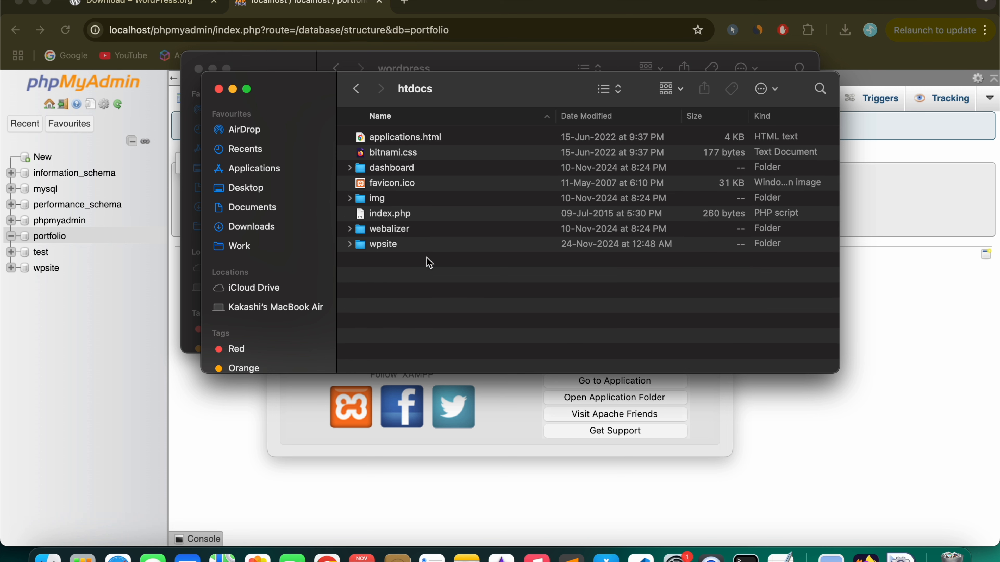
right_click(452, 282)
left_click(472, 287)
type("portfi")
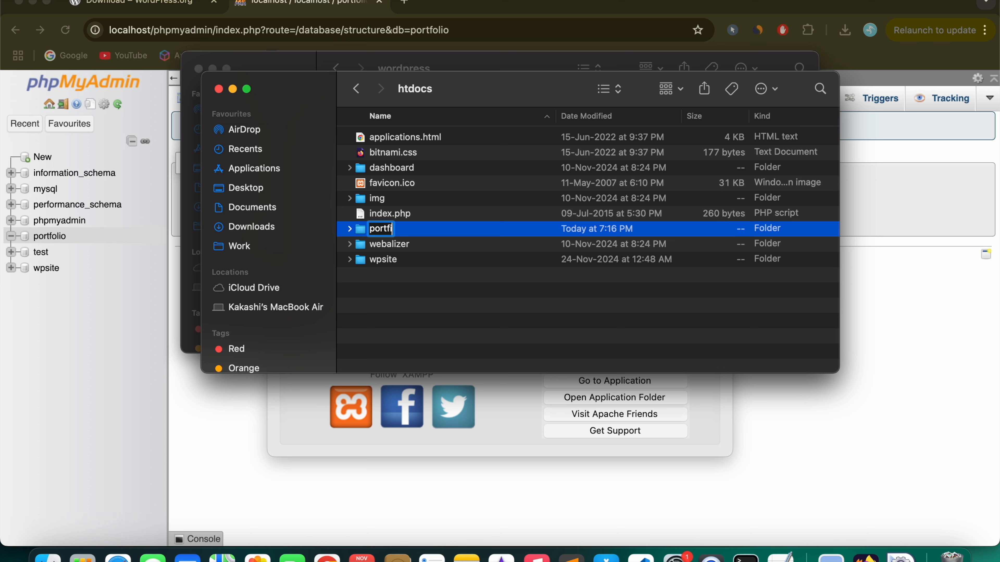
type("lio")
key("BackSpace")
key("BackSpace")
key("BackSpace")
key("BackSpace")
type("olio")
key("Return")
Step: Paste the WordPress files into htdocs/portfolio, then return to the phpMyAdmin tab
double_click(466, 230)
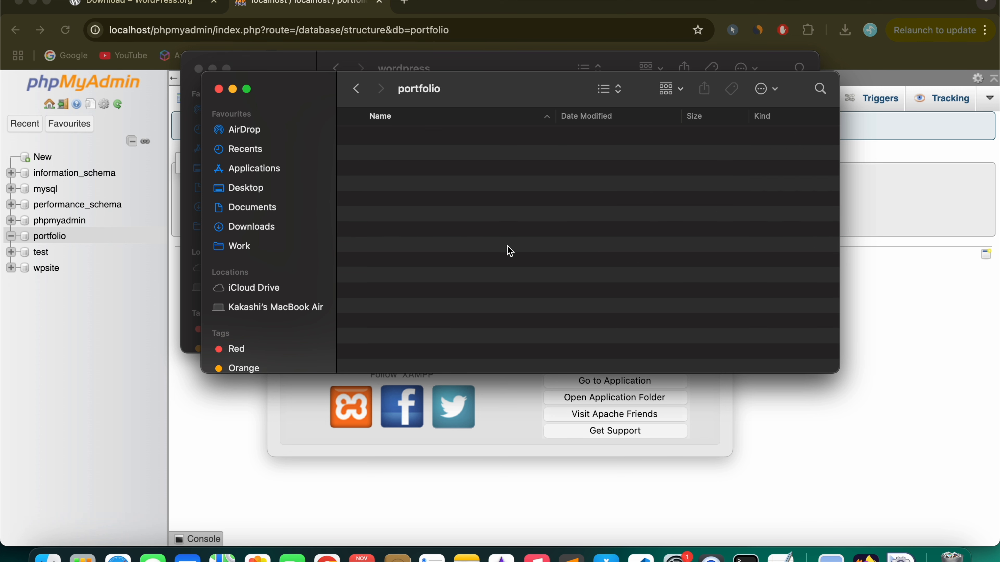
key("super+v")
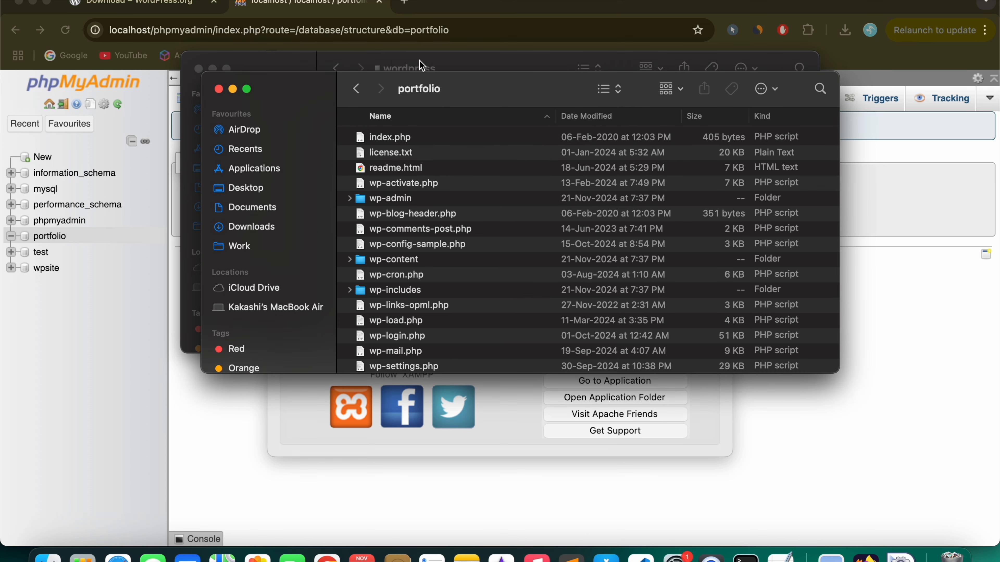
left_click(134, 3)
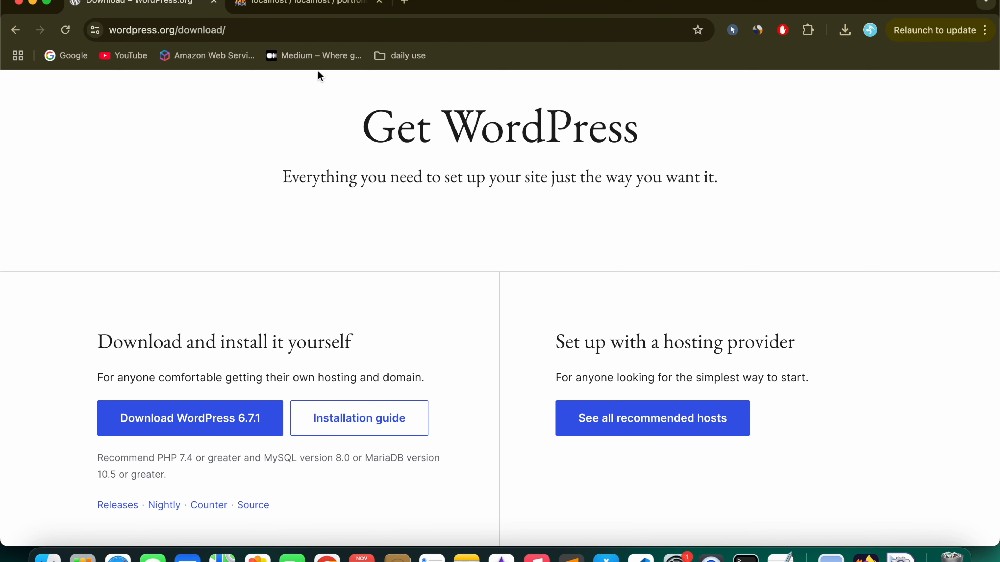
left_click(306, 7)
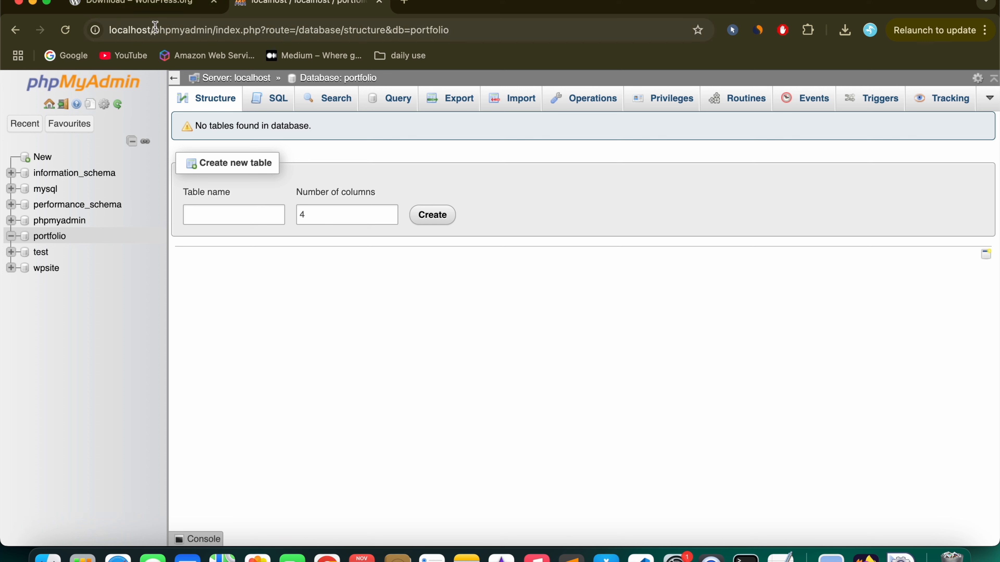
Step: Load localhost/portfolio in Chrome's address bar
left_click_drag(153, 30, 663, 51)
type("po")
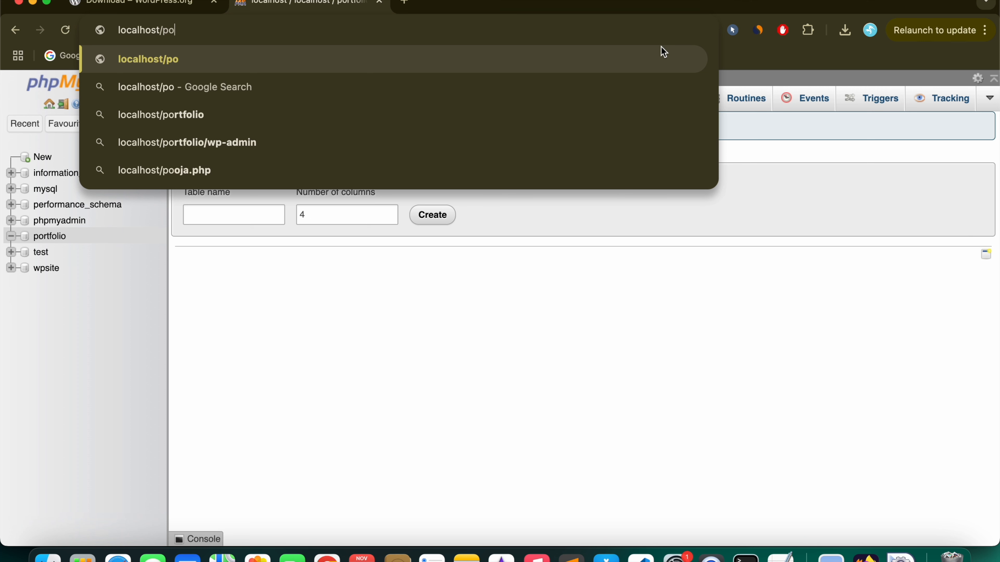
type("rt")
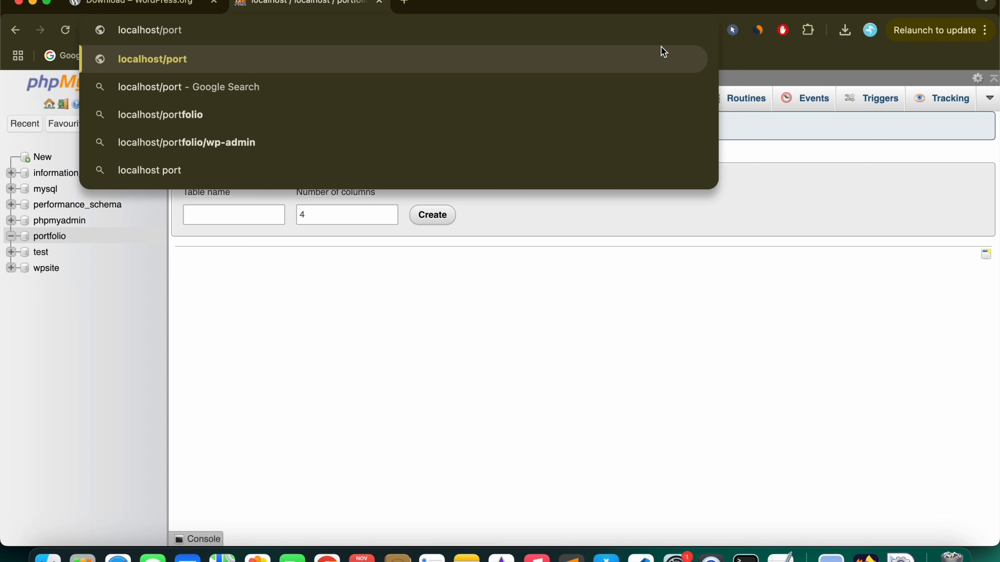
type("folio")
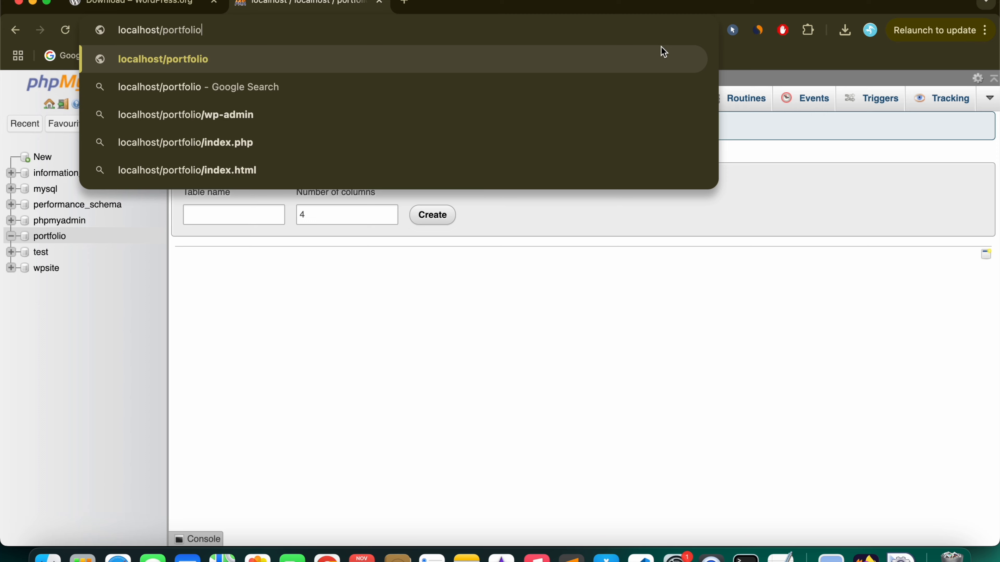
key("Return")
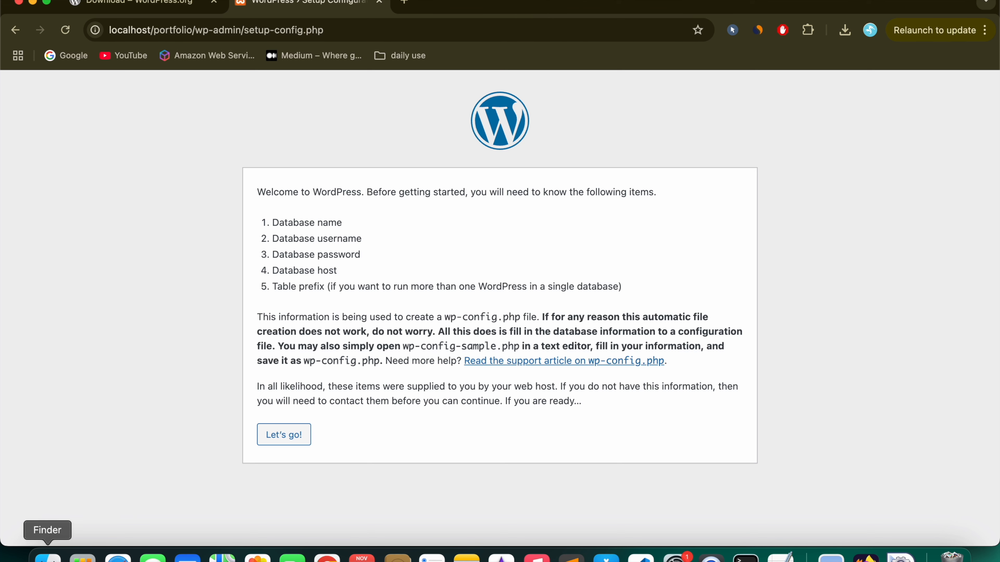
Step: Check the Finder portfolio folder, then begin the WordPress setup configuration
left_click(47, 556)
scroll(465, 283, "down", 5)
scroll(452, 287, "up", 3)
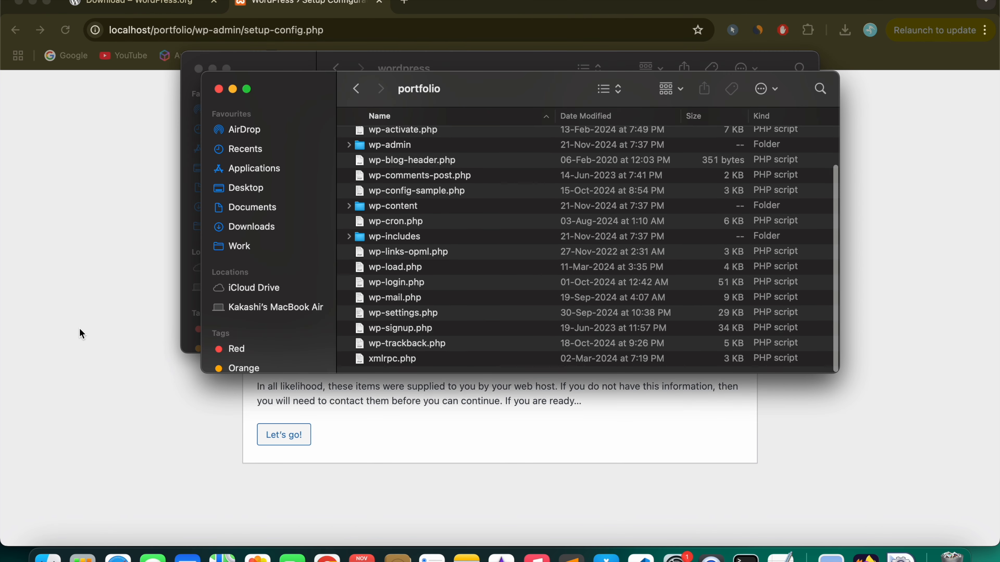
left_click(82, 334)
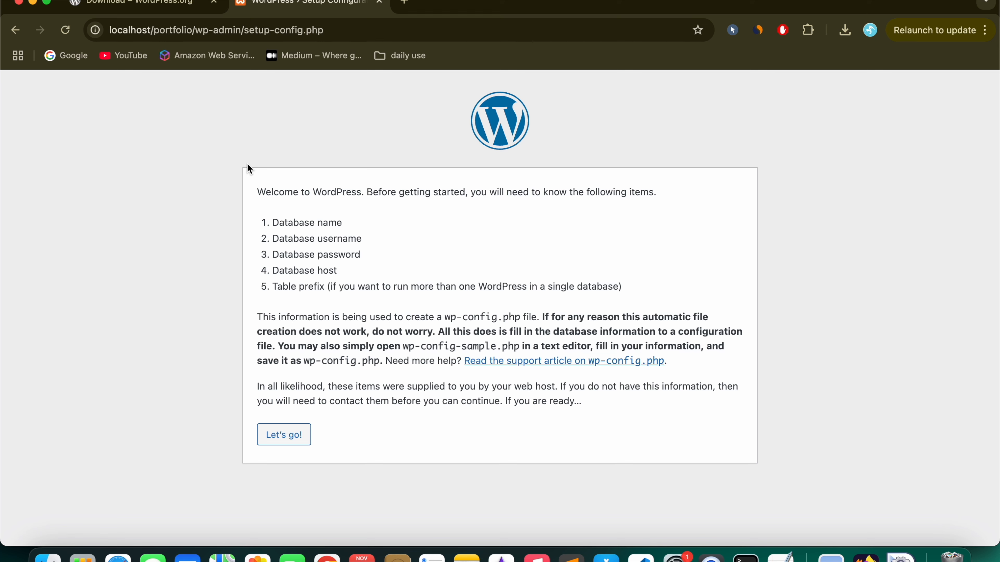
left_click_drag(252, 178, 619, 400)
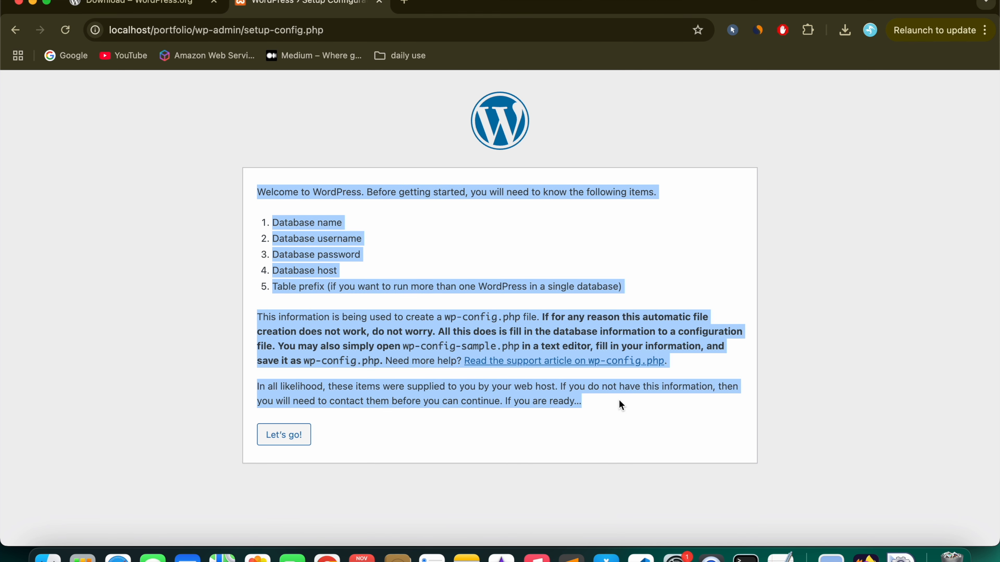
left_click(442, 428)
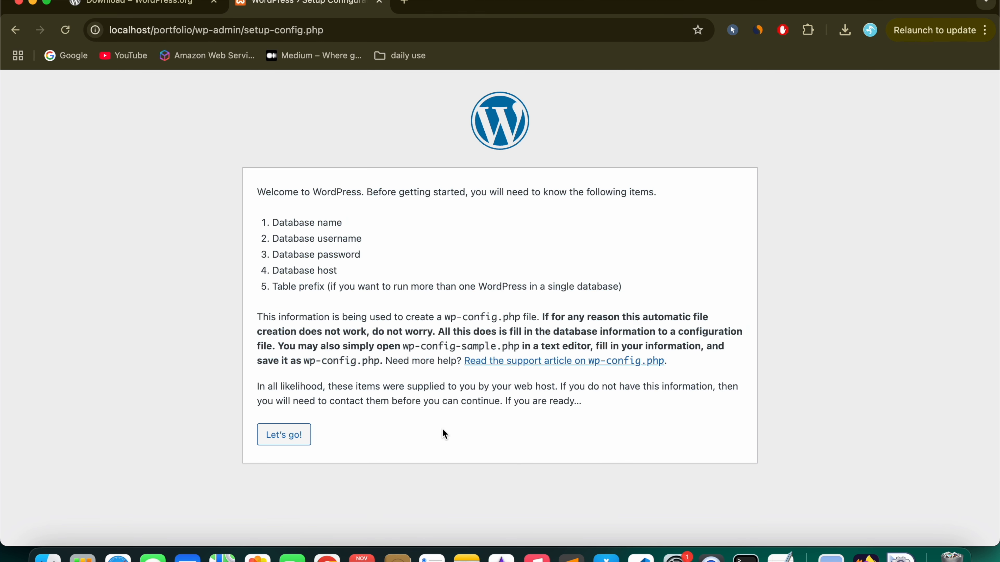
left_click(284, 443)
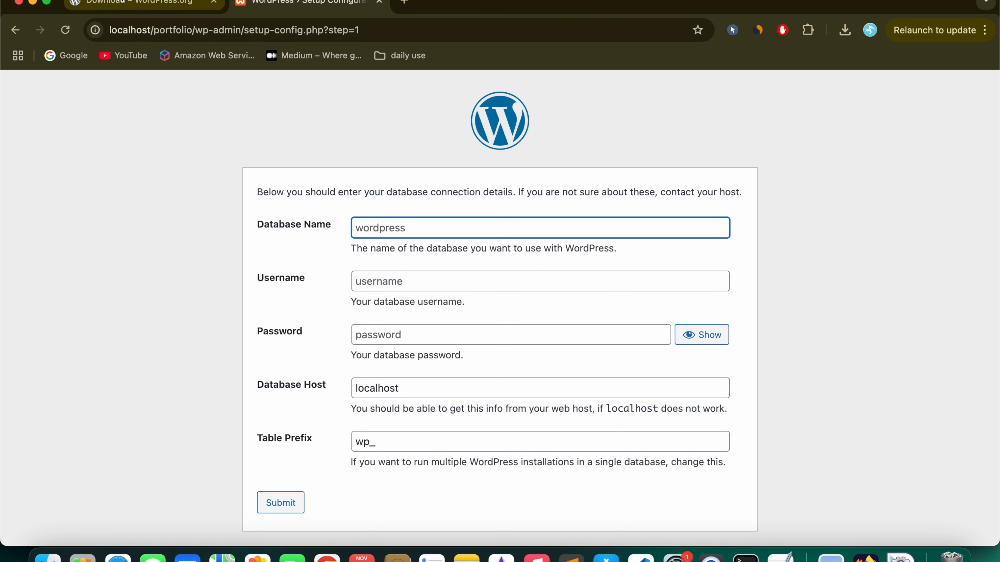
Step: Open phpMyAdmin in a new tab and copy the database name 'portfolio'
left_click(411, 6)
type("localhost")
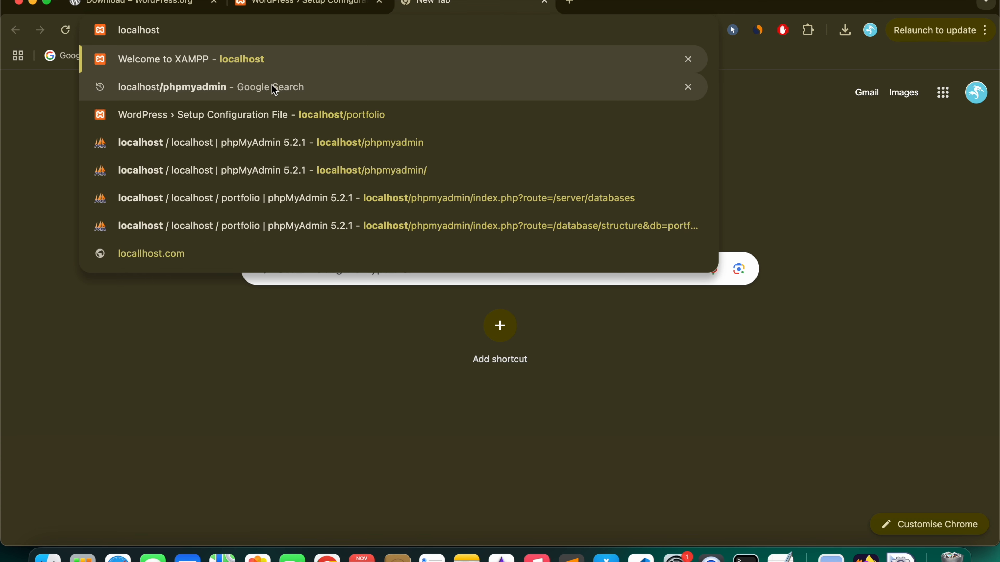
left_click(249, 137)
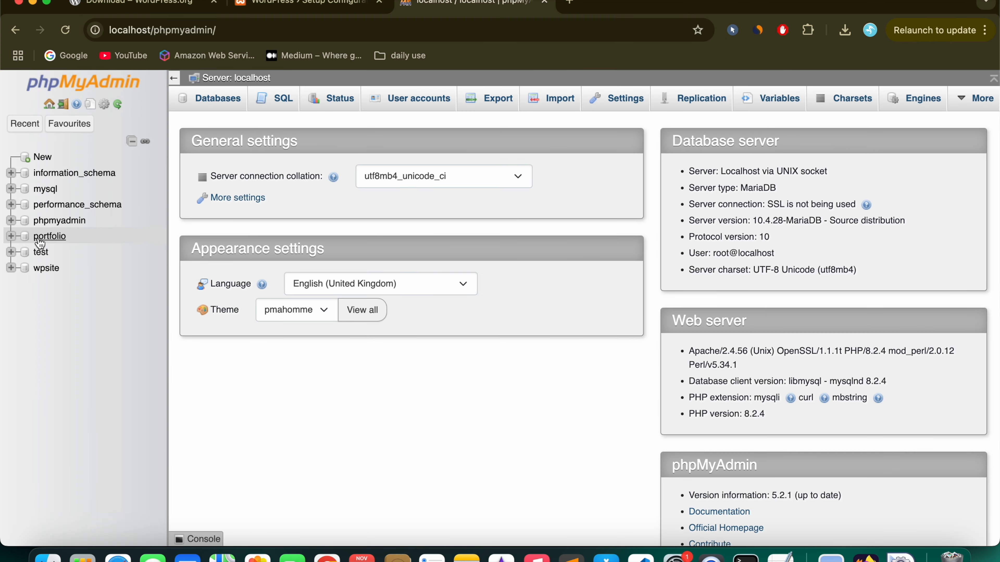
left_click(40, 241)
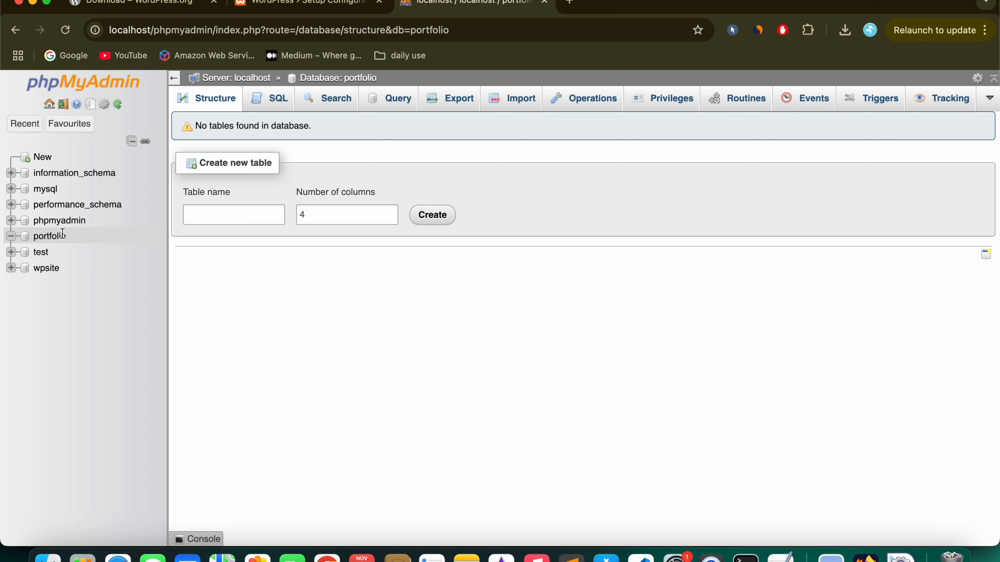
double_click(62, 235)
Step: Paste 'portfolio' as the Database Name, fill in the Username, and check Database Host localhost
left_click(352, 2)
left_click(394, 227)
key("super+v")
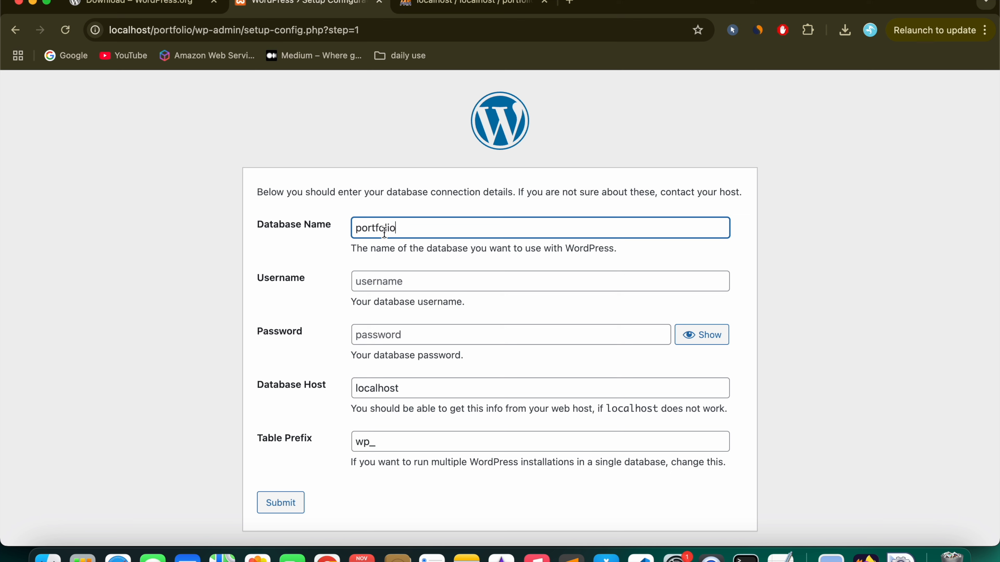
left_click(405, 286)
type("root")
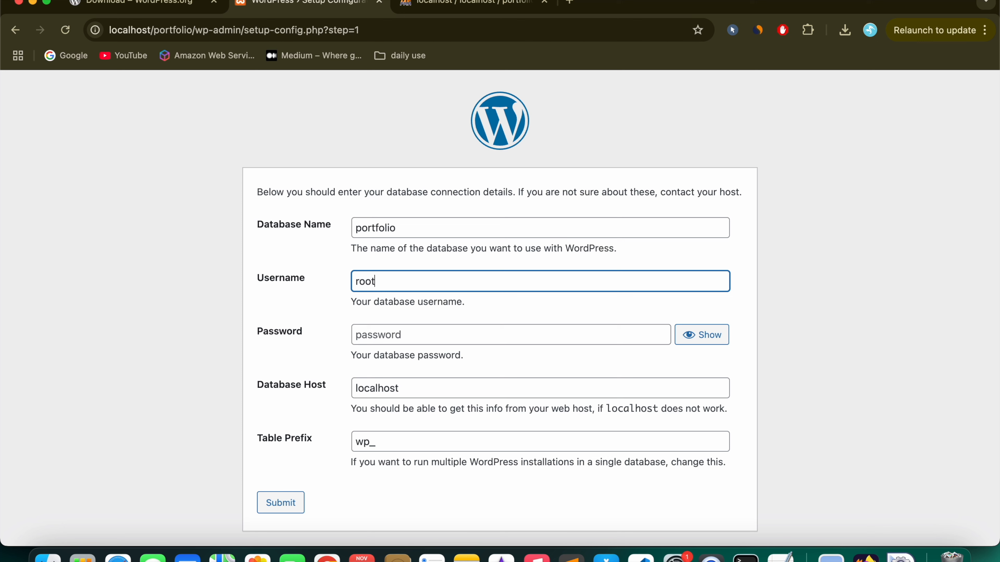
left_click(318, 328)
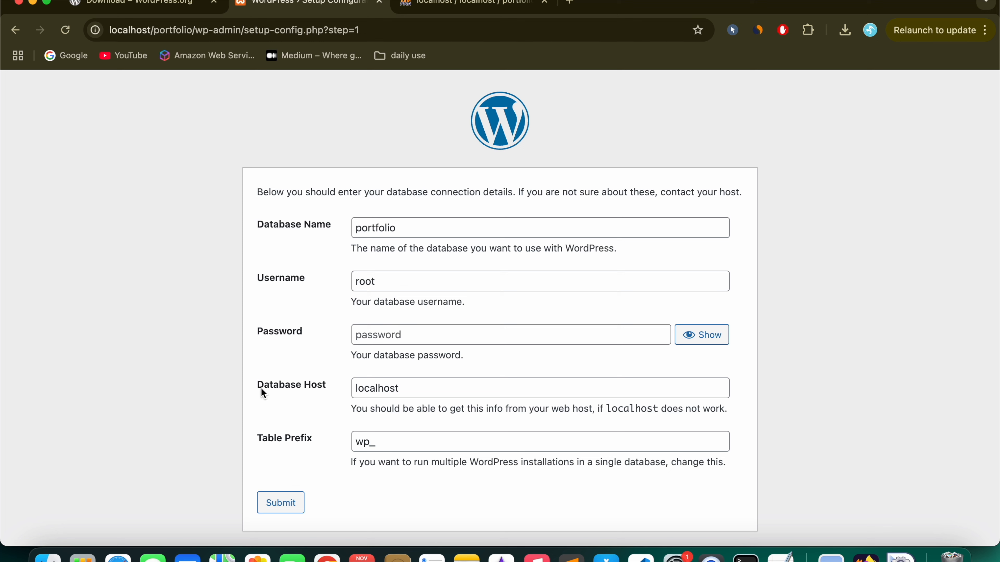
left_click(415, 389)
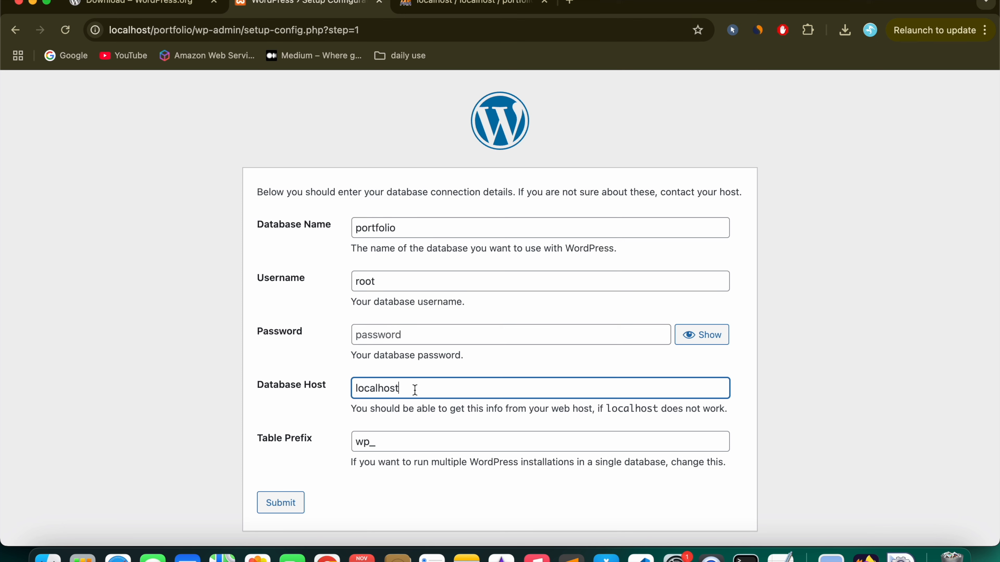
double_click(414, 390)
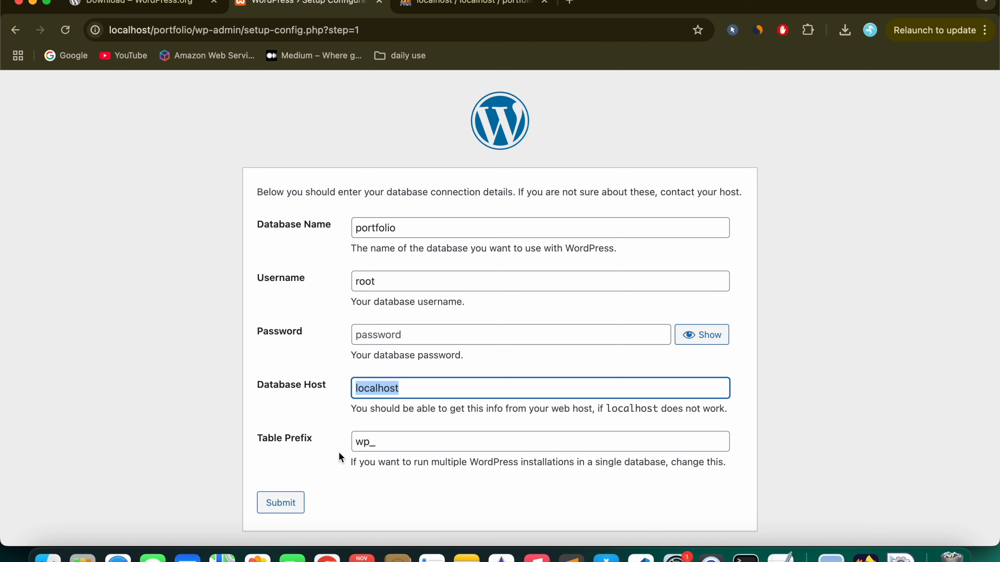
Step: Change the Table Prefix to wp13_ and recheck the database name
left_click(371, 446)
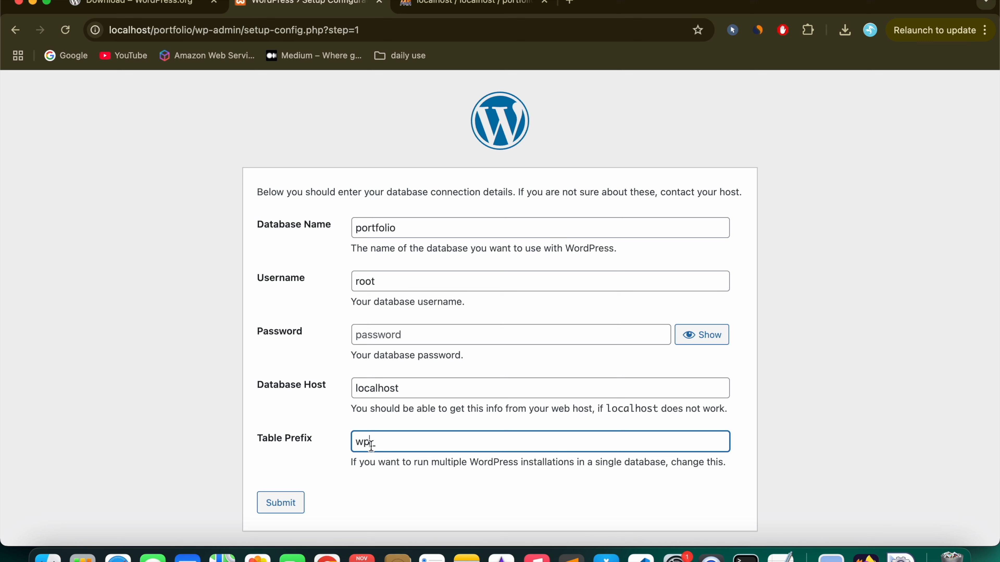
type("13")
key("BackSpace")
key("BackSpace")
type("13")
left_click(274, 449)
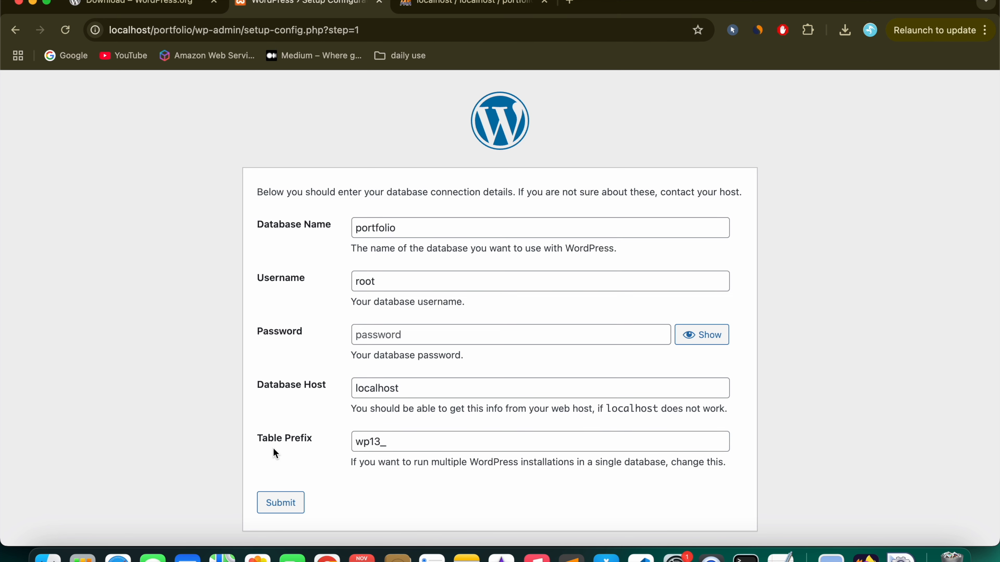
scroll(272, 374, "down", 1)
double_click(418, 231)
left_click(264, 288)
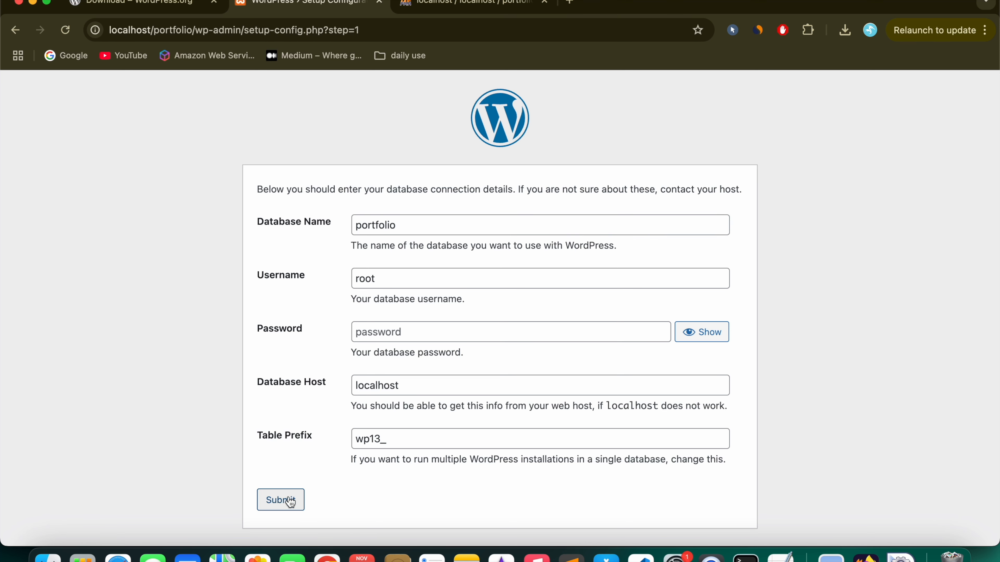
left_click(448, 6)
Step: Refresh the portfolio database in phpMyAdmin, then submit the WordPress database connection form
left_click(55, 237)
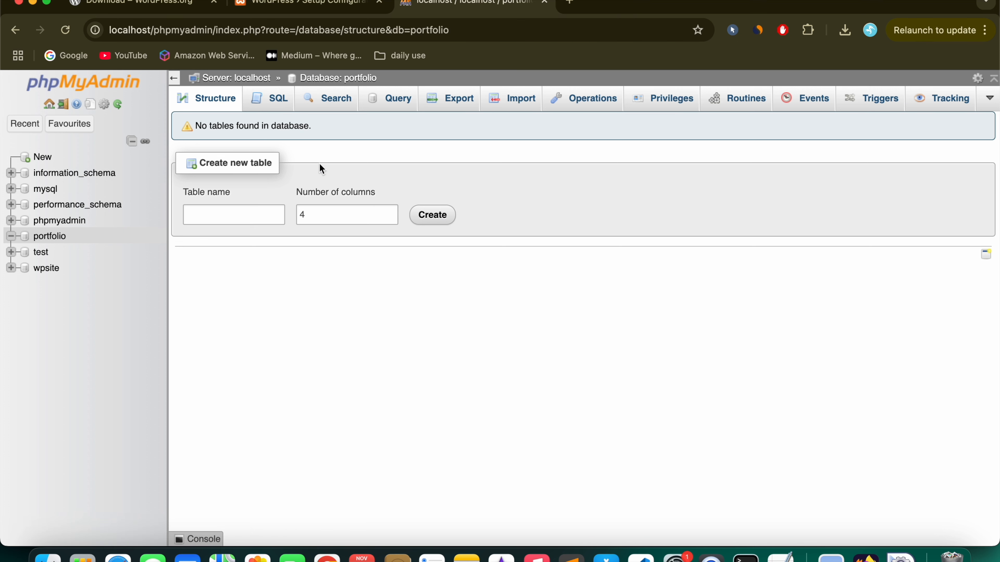
left_click(310, 4)
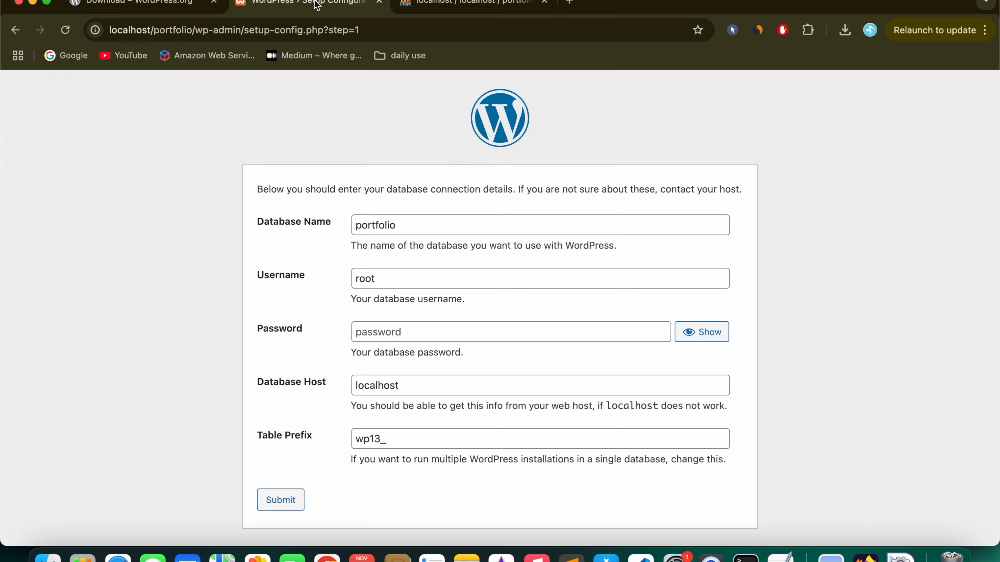
left_click(280, 499)
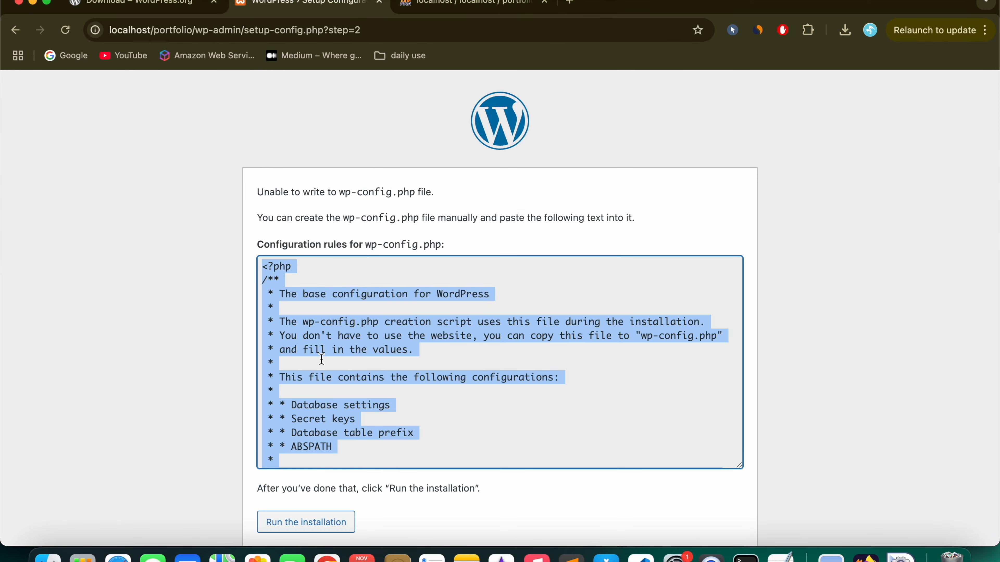
scroll(321, 359, "down", 2)
scroll(321, 359, "down", 3)
scroll(321, 359, "up", 5)
scroll(321, 359, "down", 15)
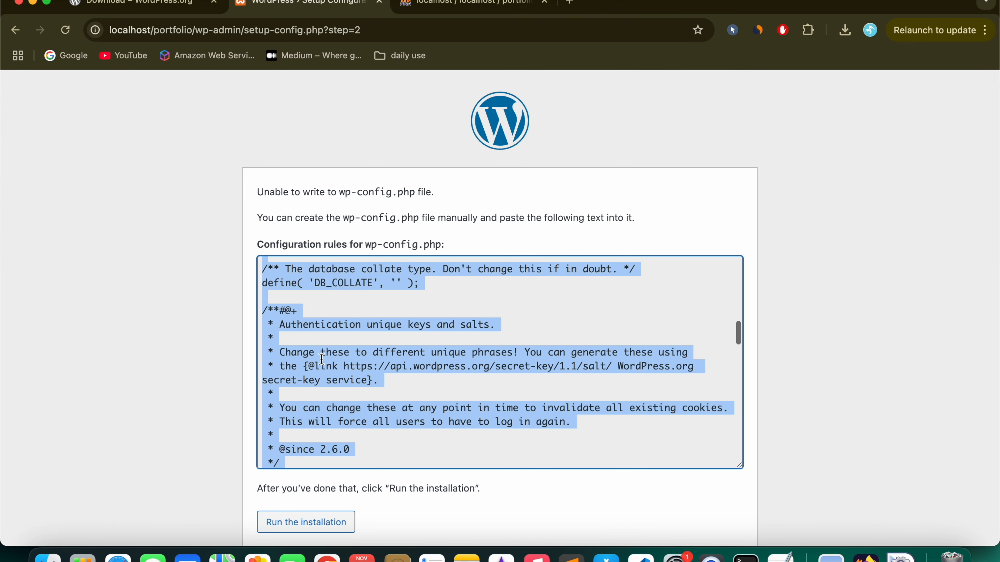
scroll(322, 359, "down", 8)
scroll(373, 354, "up", 15)
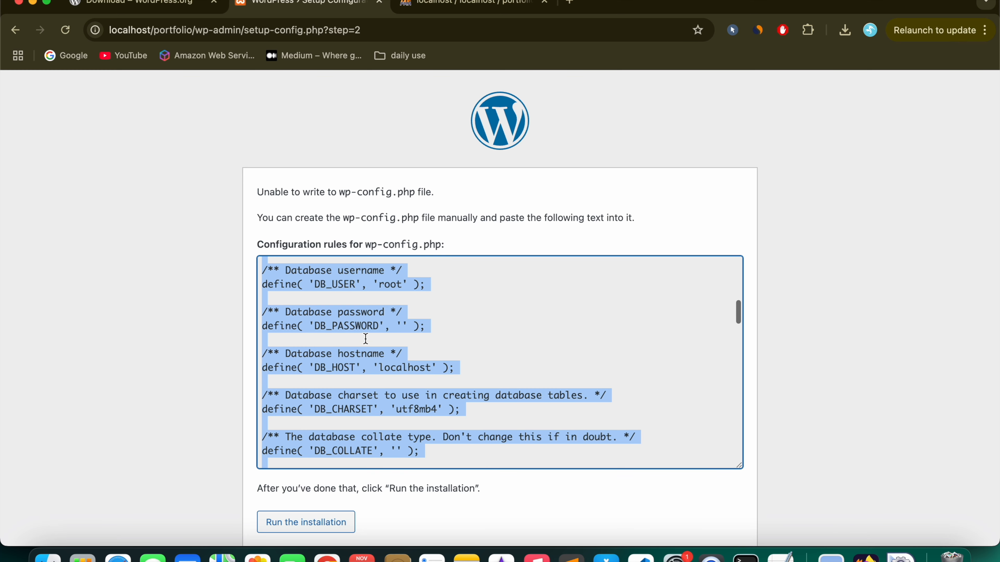
Step: Select all of the wp-config.php configuration text shown by setup
left_click_drag(342, 218, 410, 218)
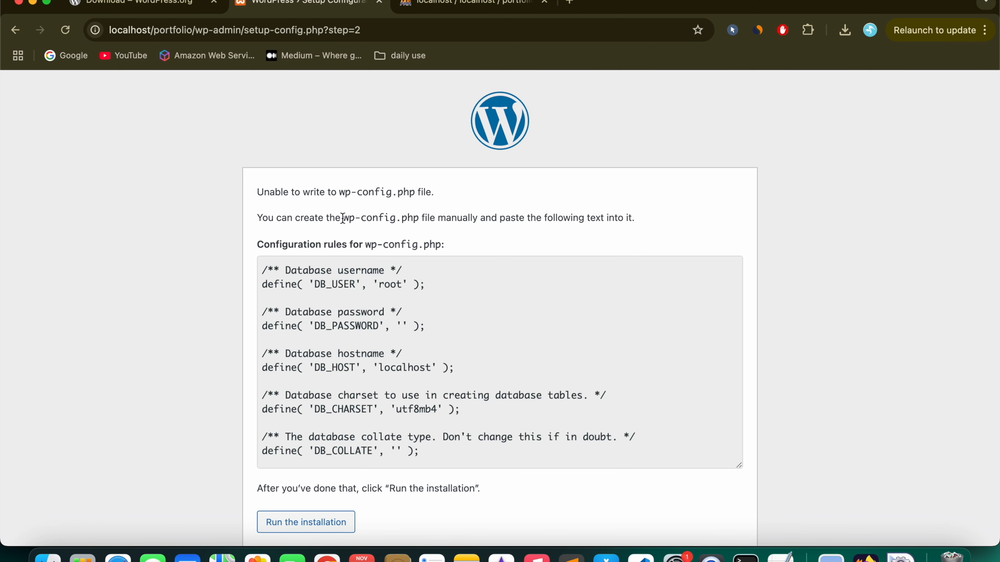
left_click_drag(257, 192, 519, 211)
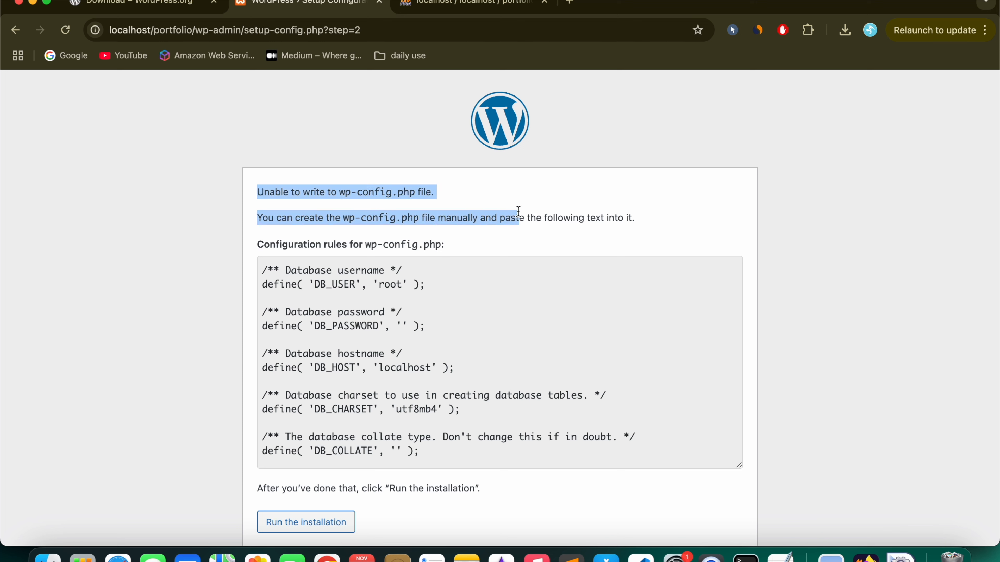
left_click(485, 373)
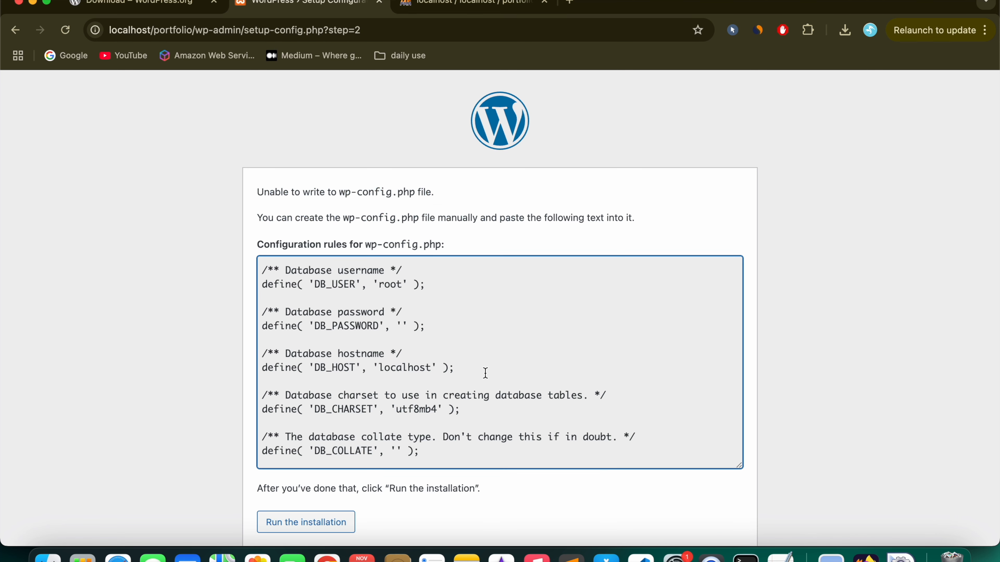
scroll(485, 373, "down", 15)
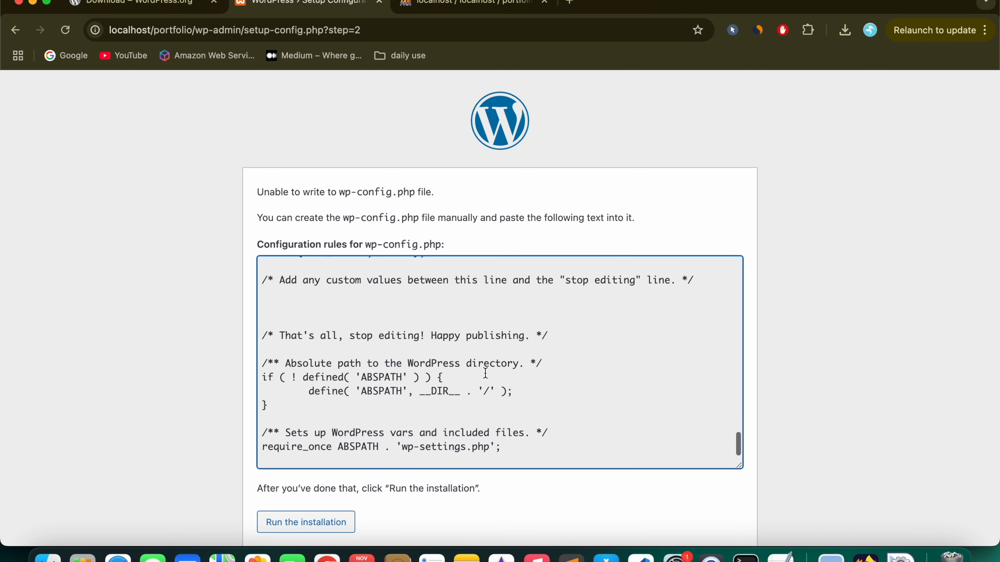
key("super+a")
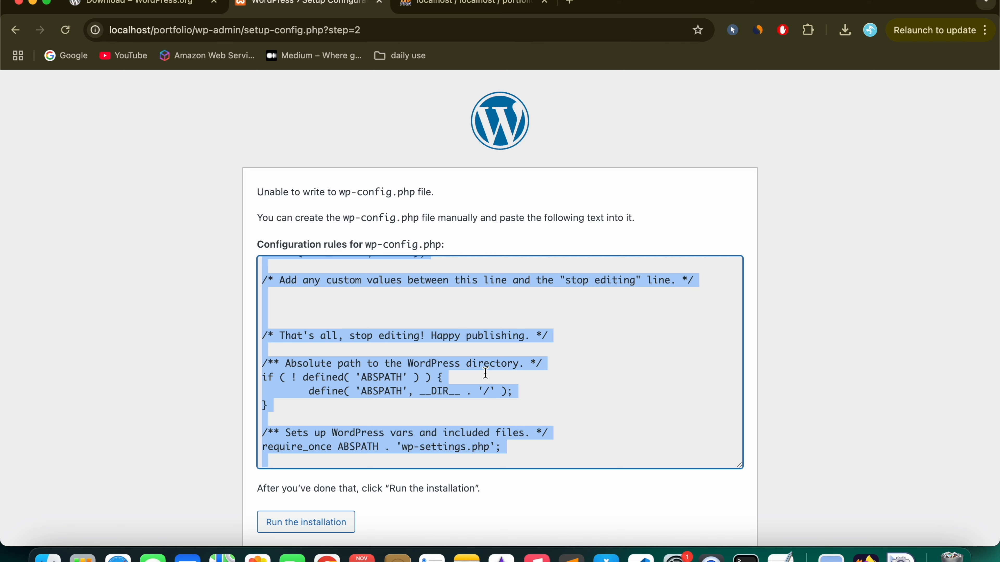
left_click(48, 556)
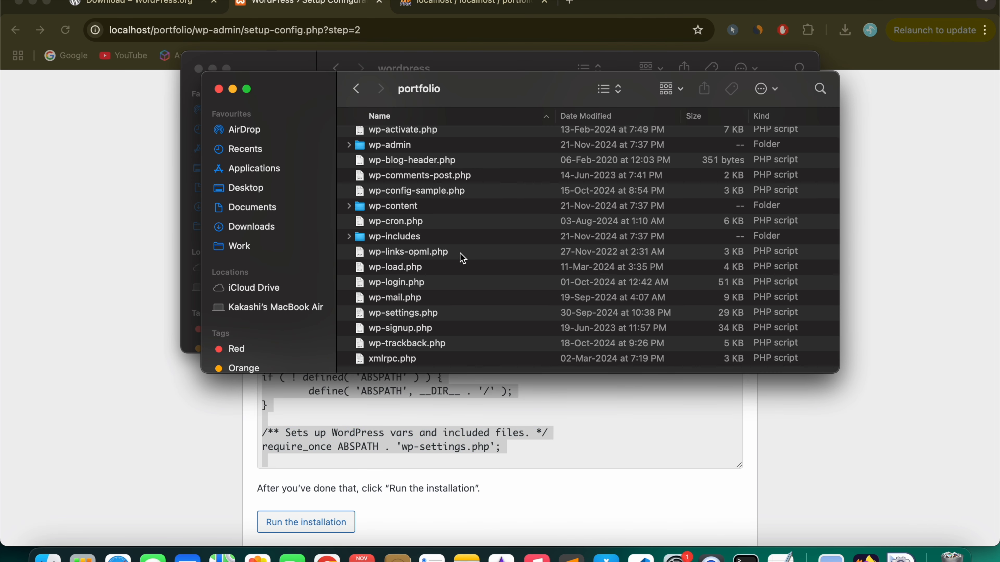
Step: In htdocs/portfolio, rename wp-config-sample.php to wp-config.php by deleting '-sample'
left_click(353, 91)
left_click(413, 228)
double_click(412, 229)
scroll(452, 252, "down", 5)
scroll(452, 252, "up", 3)
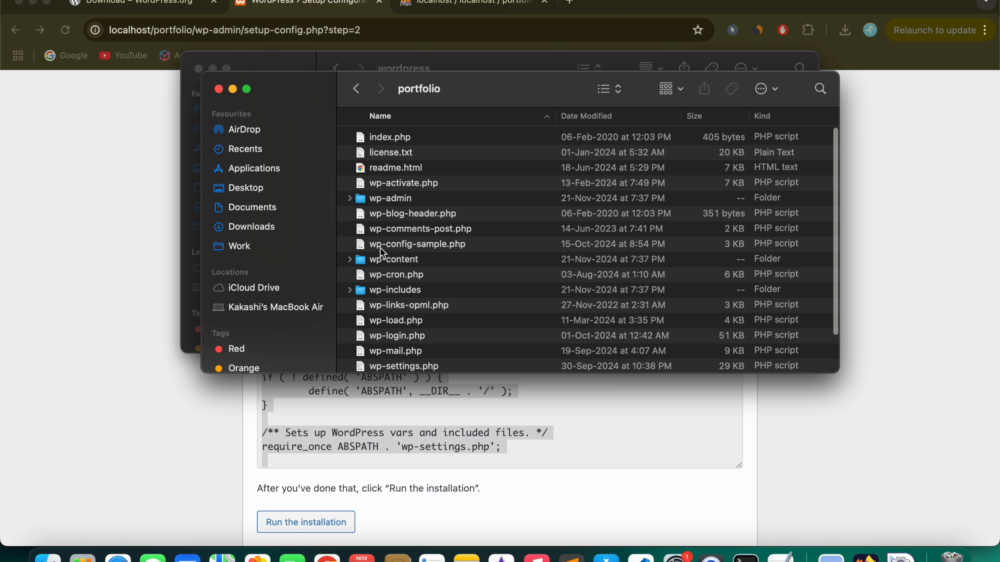
left_click(380, 248)
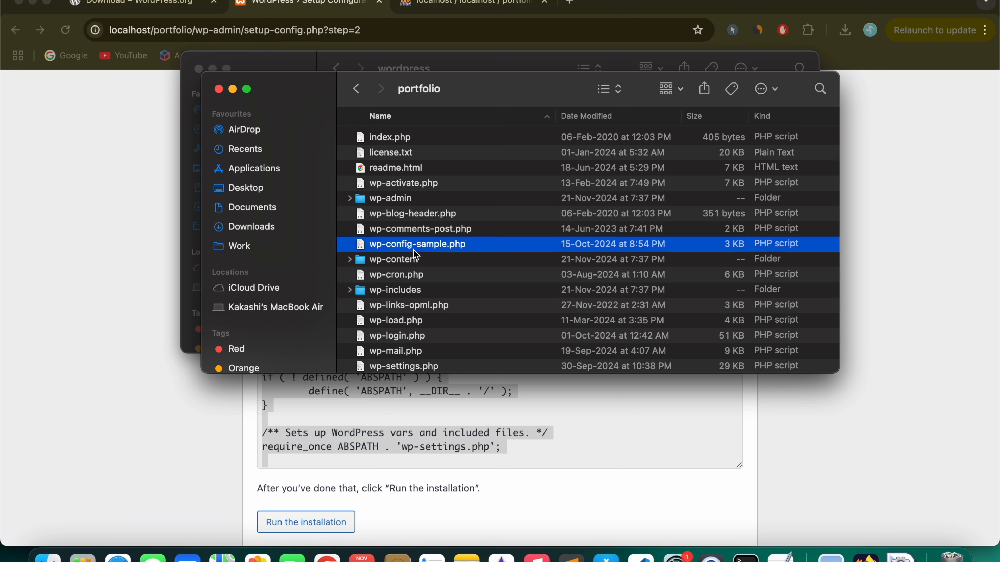
left_click(429, 245)
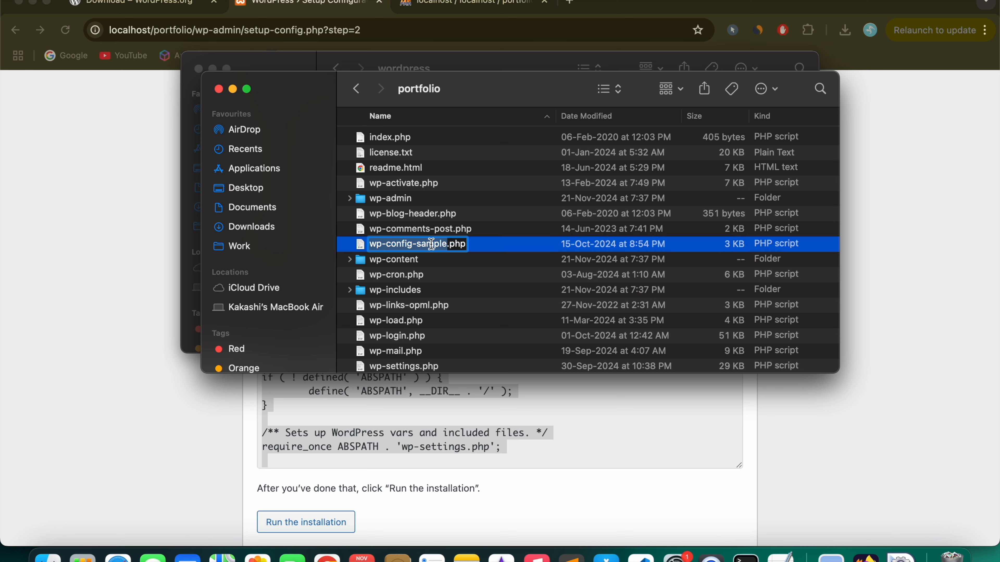
double_click(430, 244)
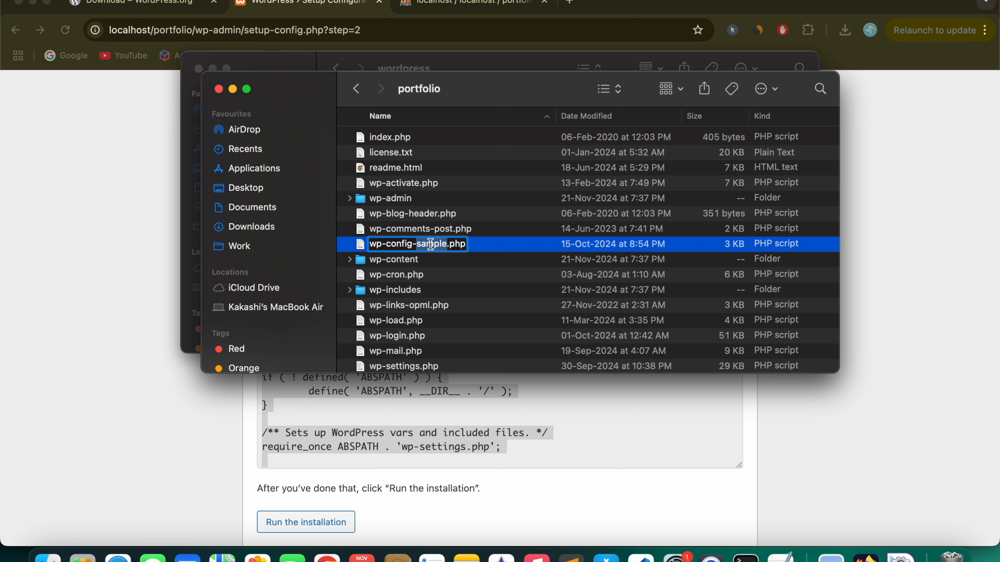
key("BackSpace")
key("BackSpace")
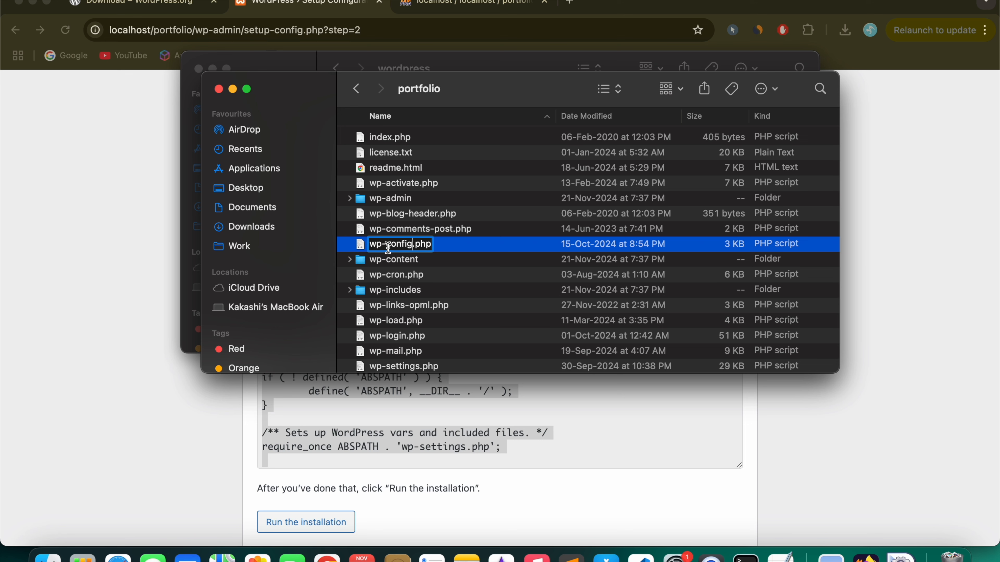
key("Return")
right_click(452, 246)
Step: Open wp-config.php in Sublime Text, scroll its placeholder settings, and select all of its contents
mouse_move(573, 274)
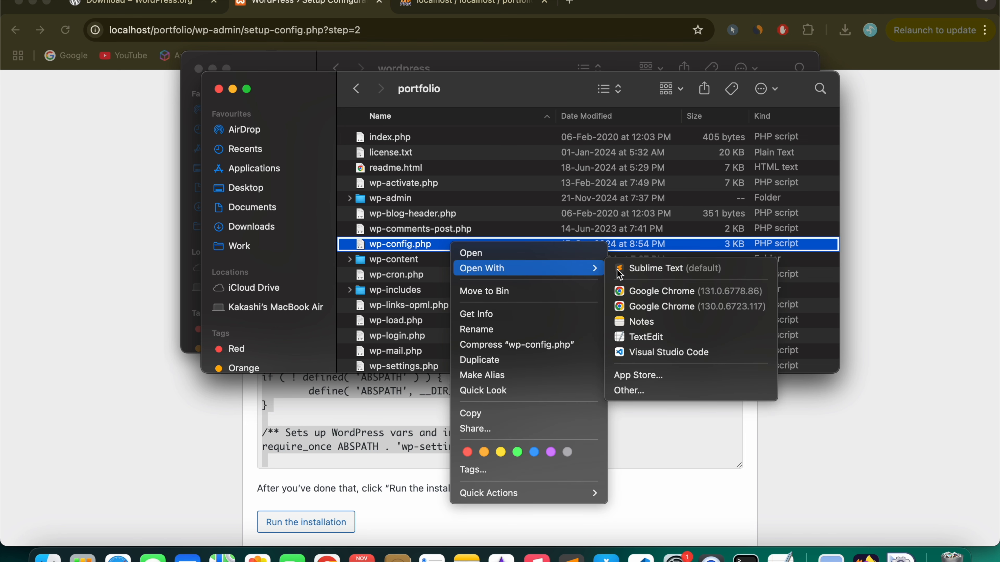
left_click(644, 275)
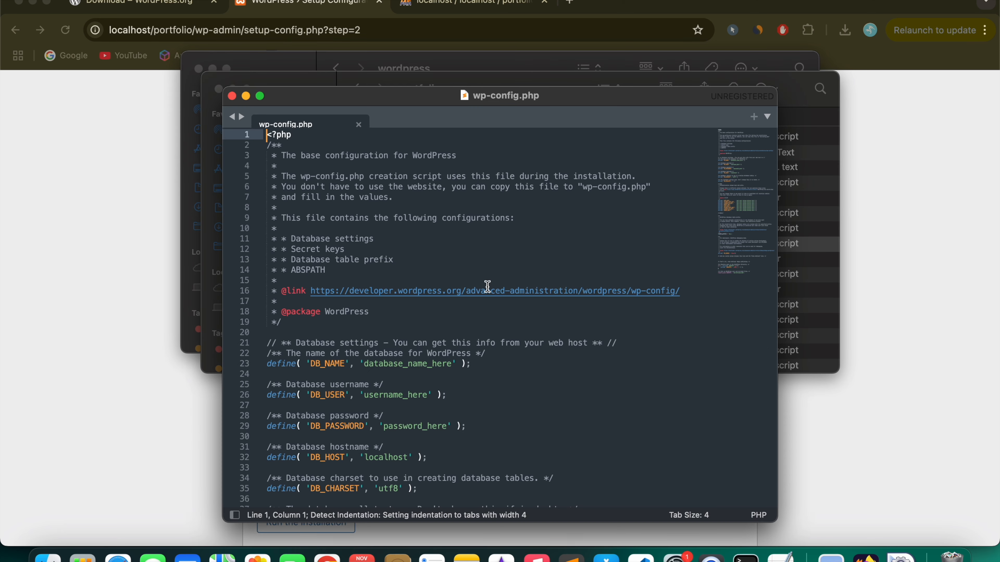
scroll(468, 341, "down", 15)
scroll(469, 341, "down", 8)
scroll(468, 341, "up", 15)
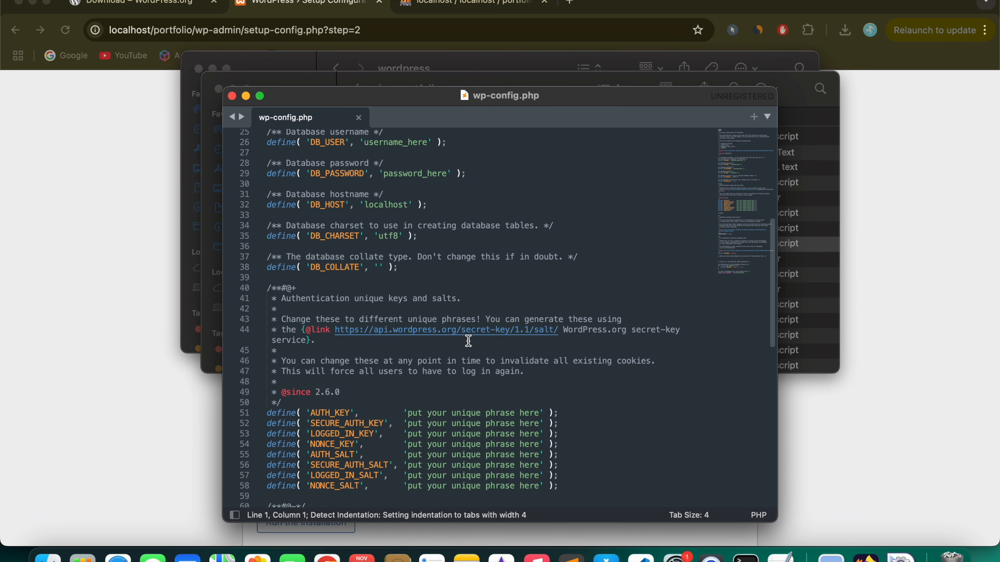
scroll(468, 341, "down", 15)
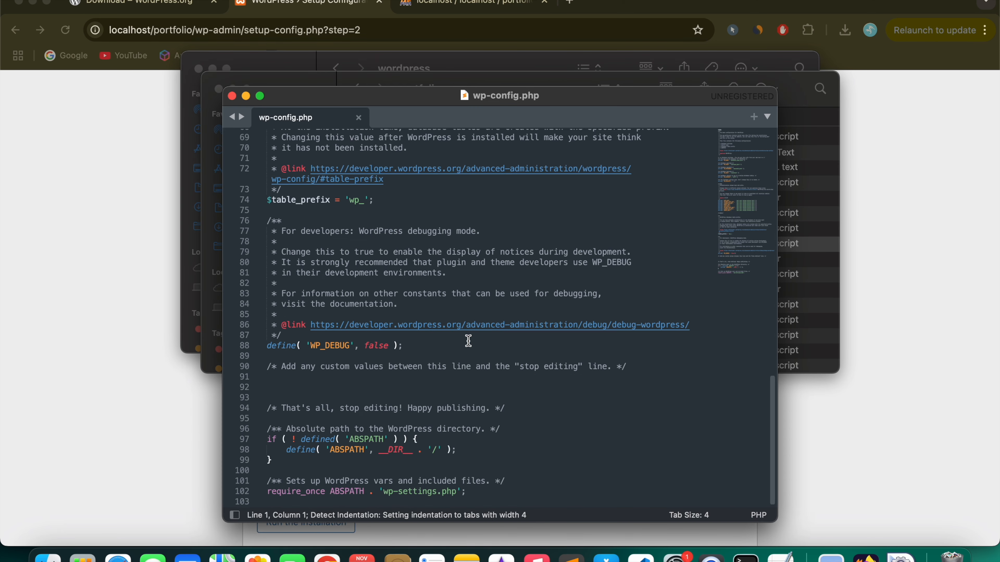
left_click(502, 399)
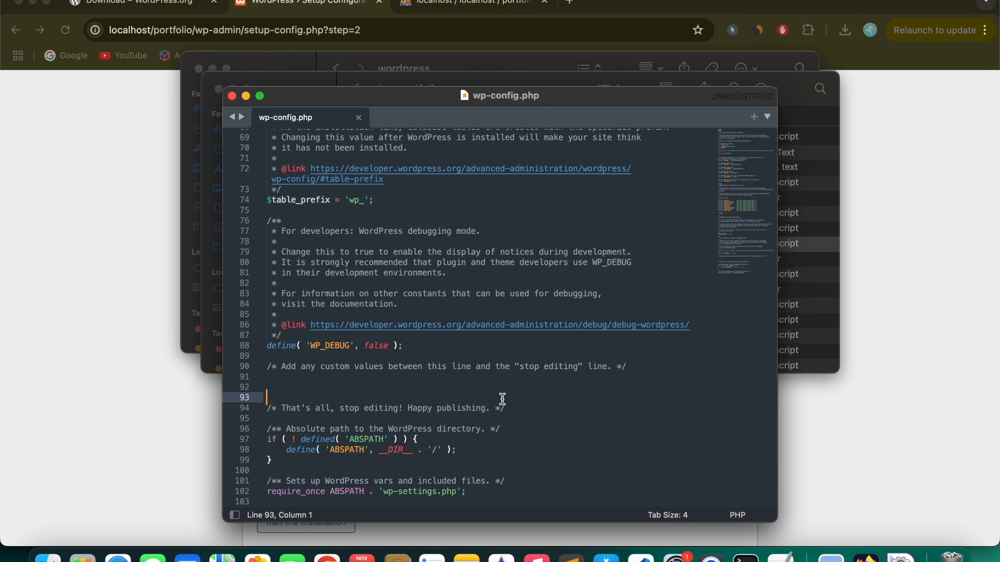
scroll(502, 399, "up", 15)
scroll(504, 373, "down", 15)
key("super+a")
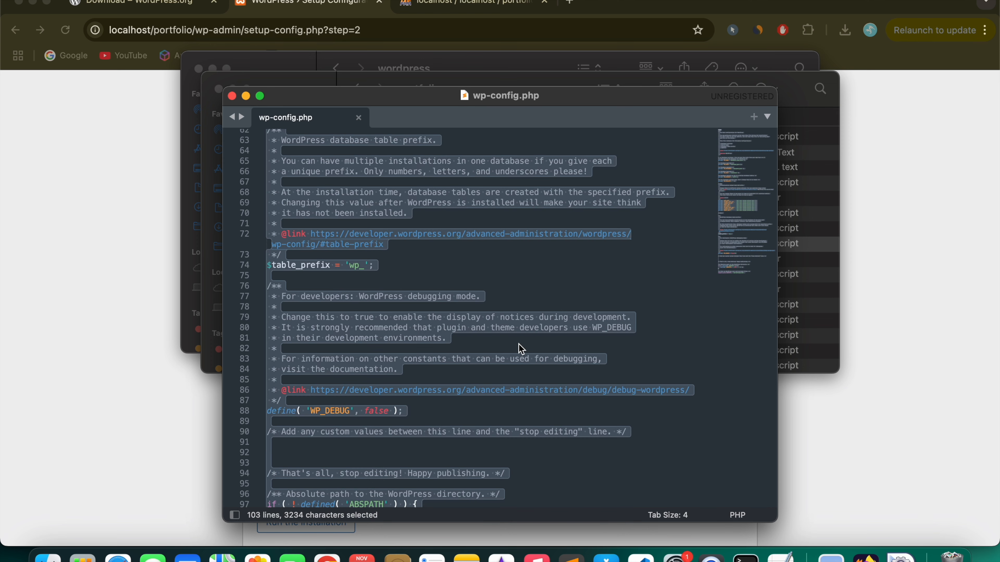
left_click(127, 341)
Step: Select all of the generated configuration text on the WordPress setup page
left_click(414, 342)
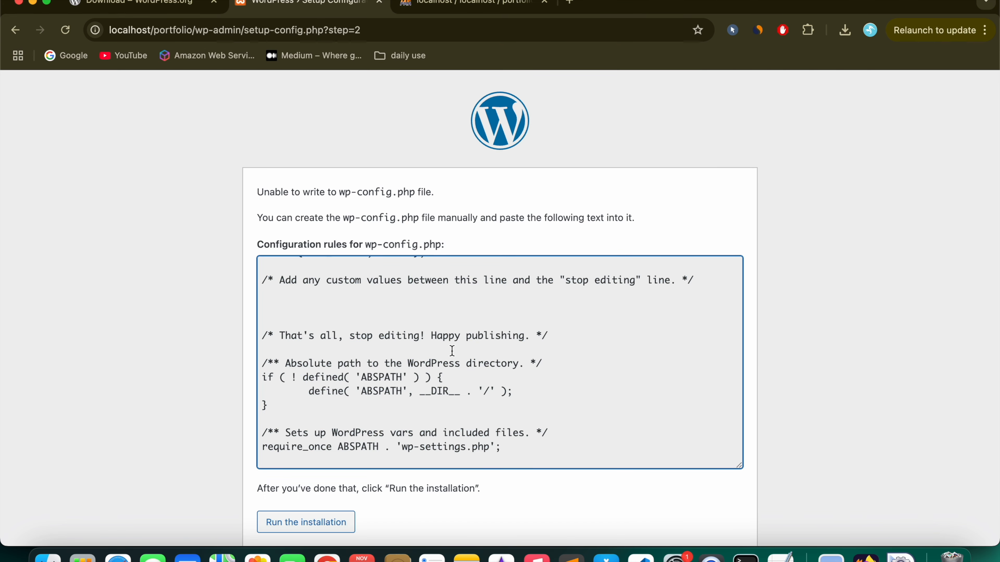
scroll(452, 351, "up", 20)
scroll(452, 350, "down", 20)
key("super+a")
left_click(452, 351)
key("super+a")
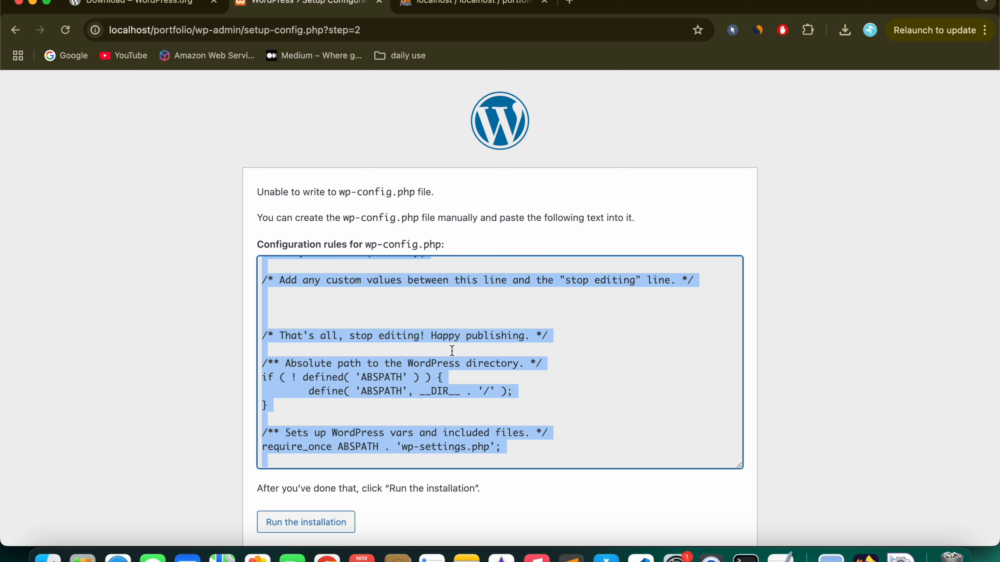
Step: Replace wp-config.php's contents with the generated configuration and save the file
left_click(571, 556)
left_click(471, 339)
key("super+a")
key("super+v")
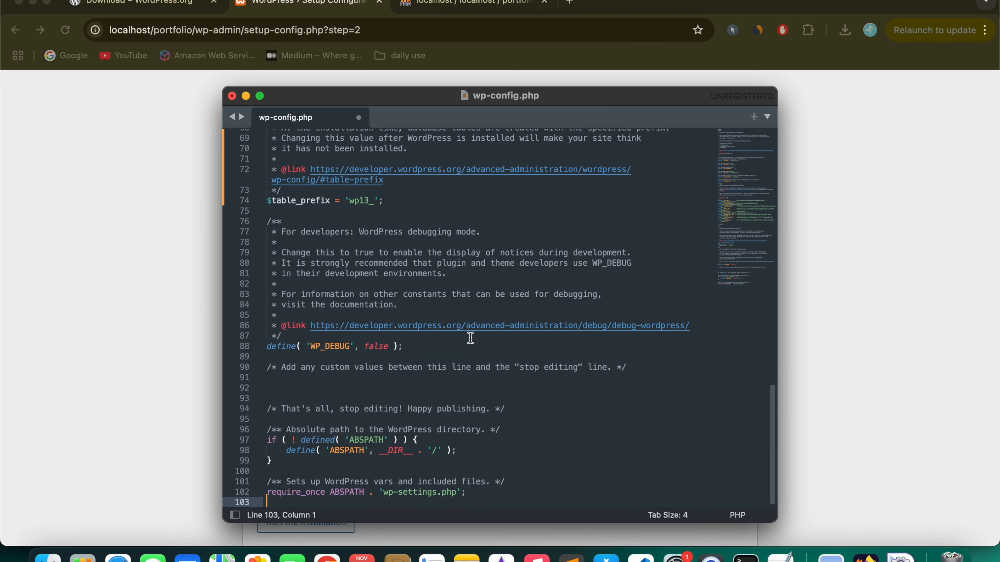
key("super+s")
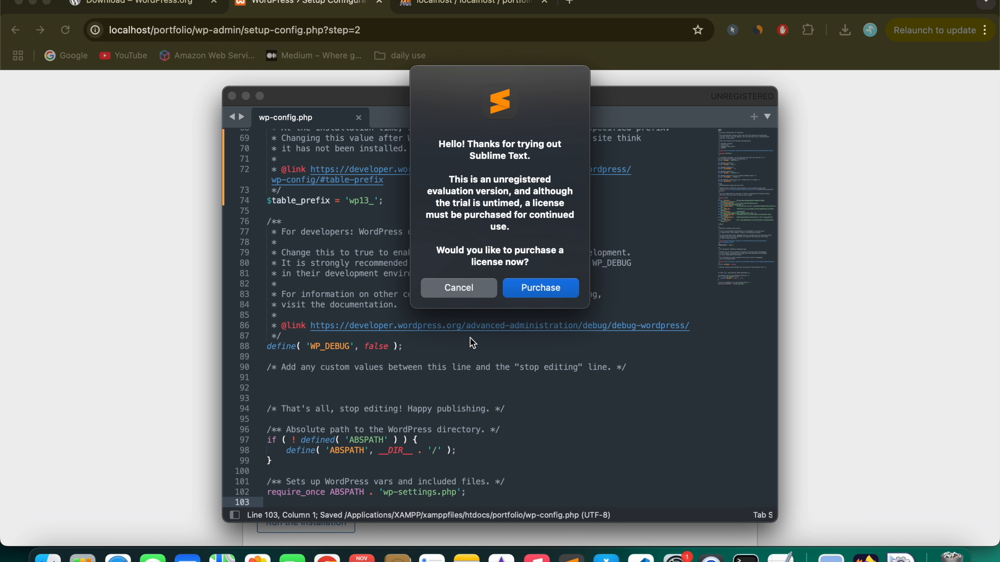
left_click(472, 280)
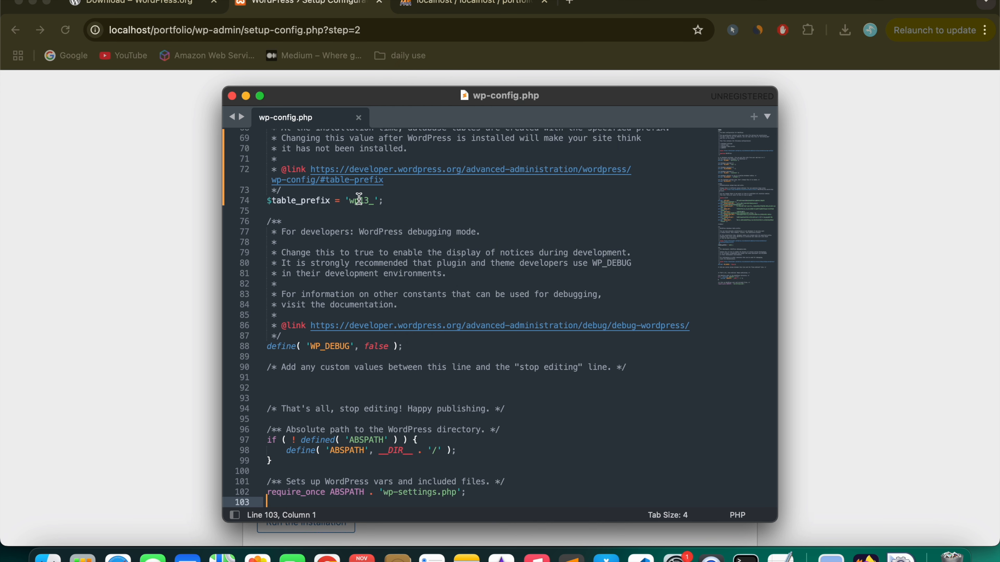
Step: Check wp-config.php uses host localhost, user root and database portfolio
scroll(360, 201, "up", 15)
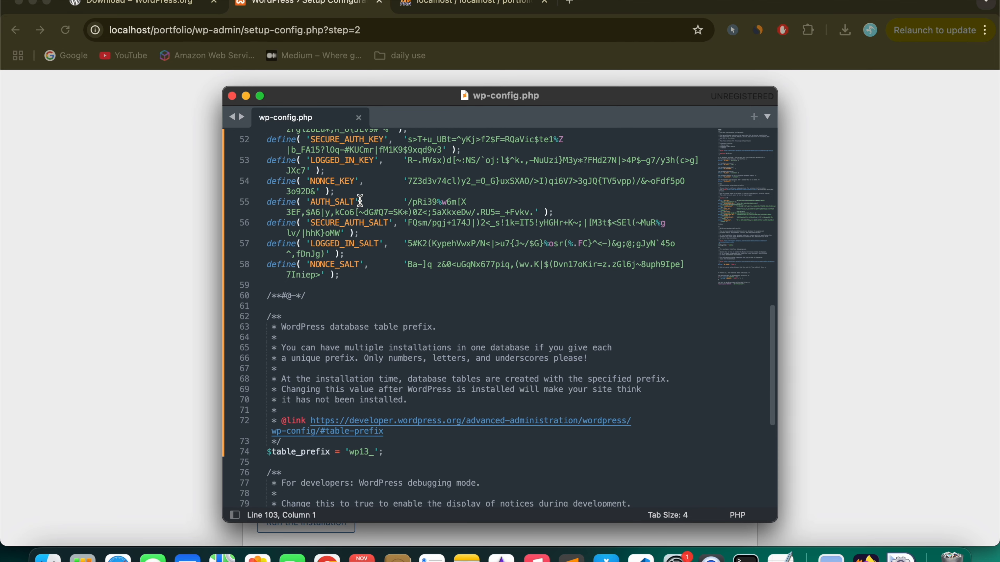
scroll(360, 201, "up", 1)
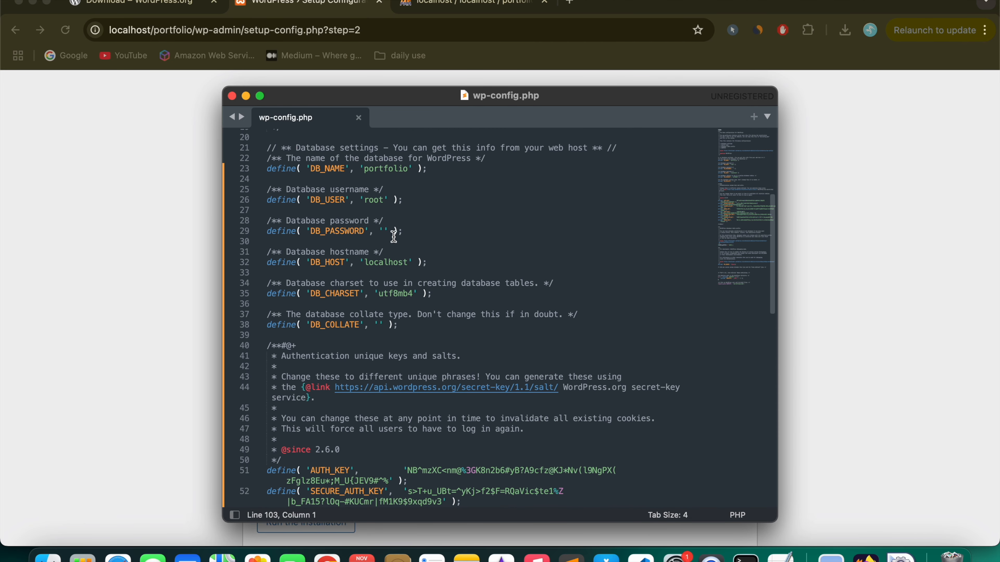
left_click(383, 261)
scroll(385, 258, "up", 2)
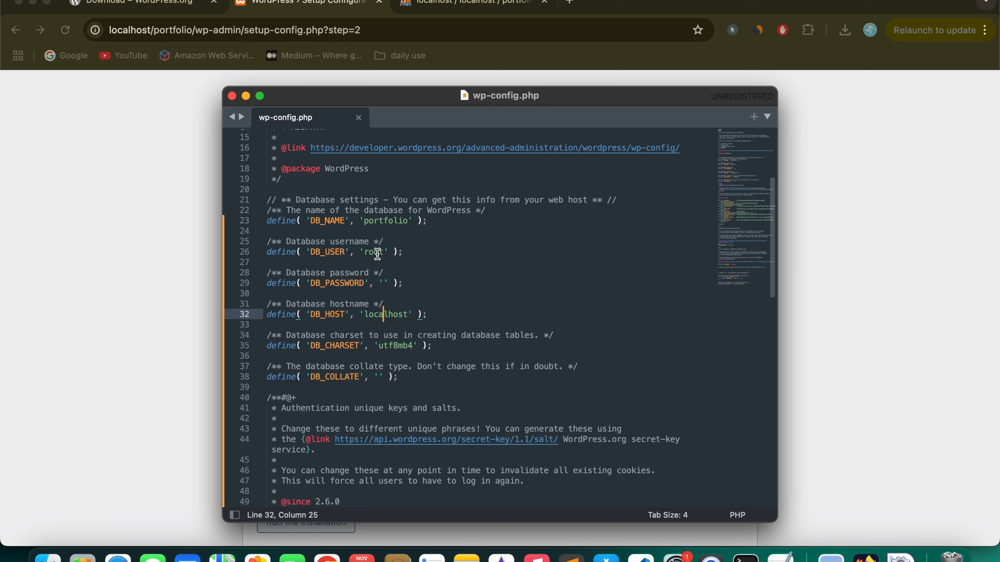
double_click(374, 252)
double_click(379, 220)
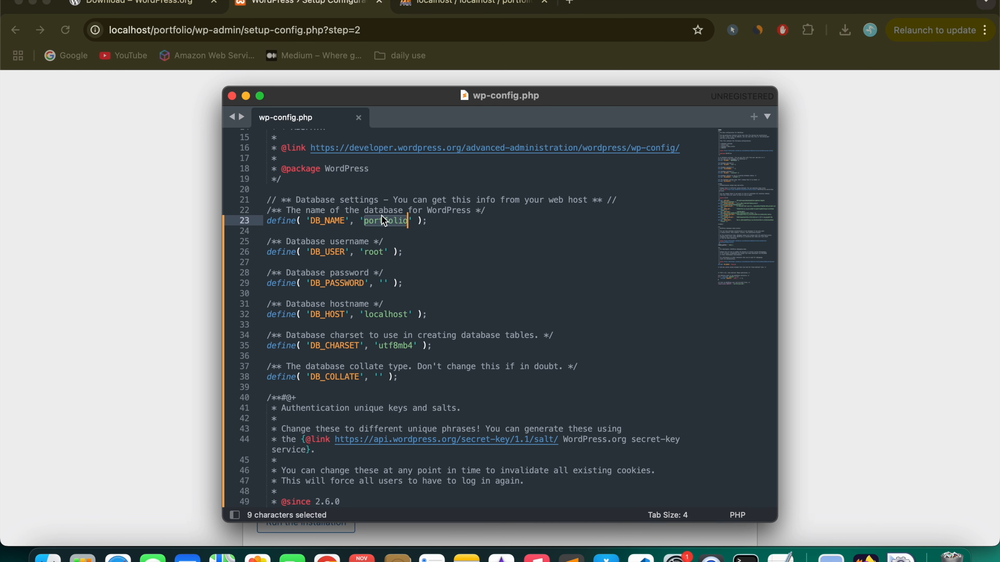
Step: Glance at the phpMyAdmin tab, then return to the WordPress setup page
left_click(166, 247)
left_click(246, 484)
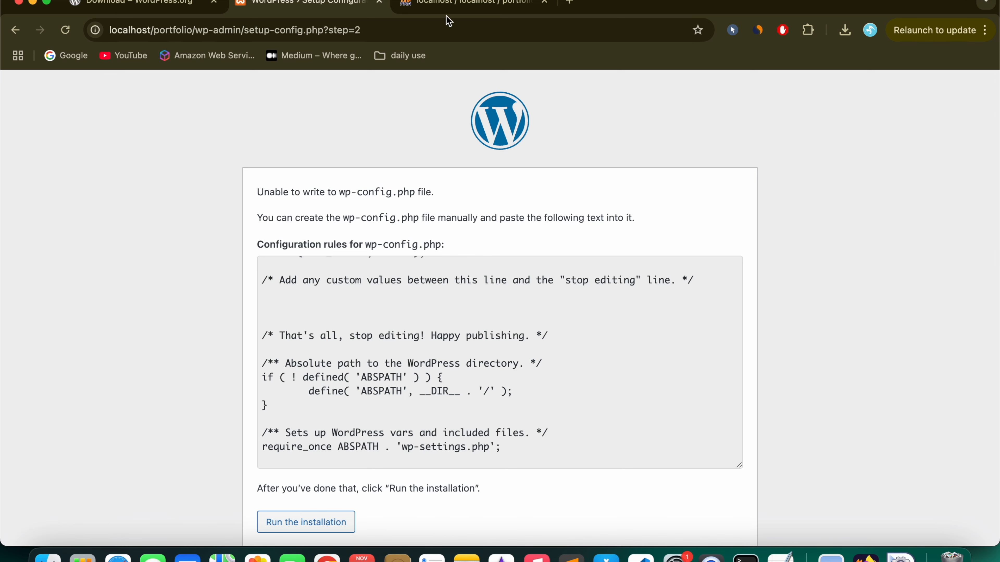
left_click(448, 5)
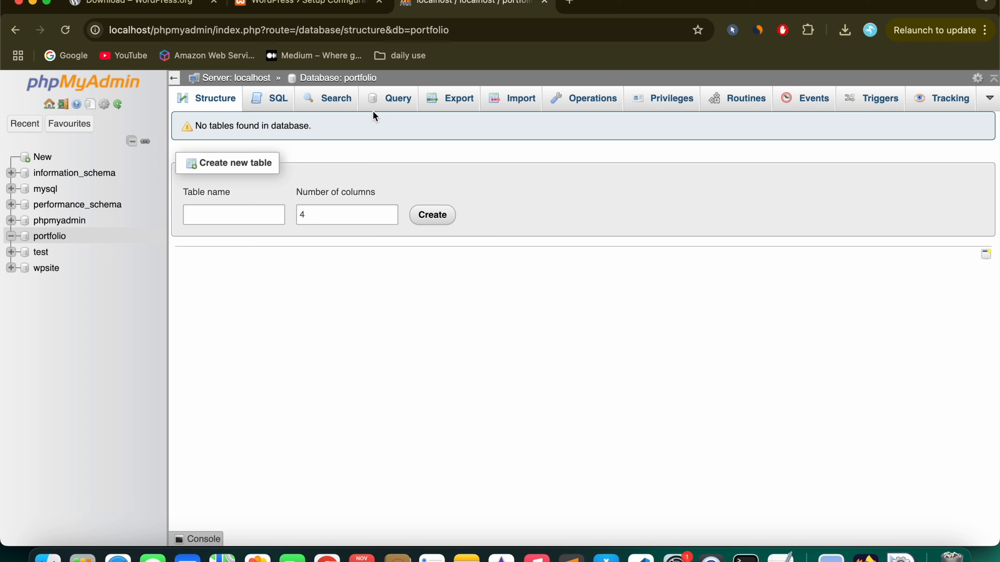
left_click(299, 3)
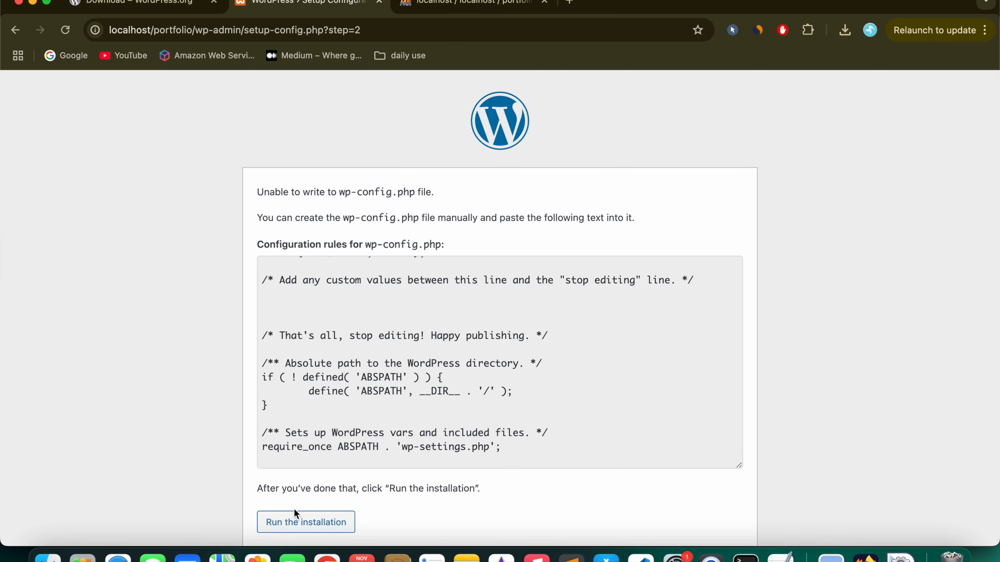
scroll(193, 475, "down", 1)
Step: Start the installation and enter site title 'Portfolio Website' and username 'admin'
left_click(310, 500)
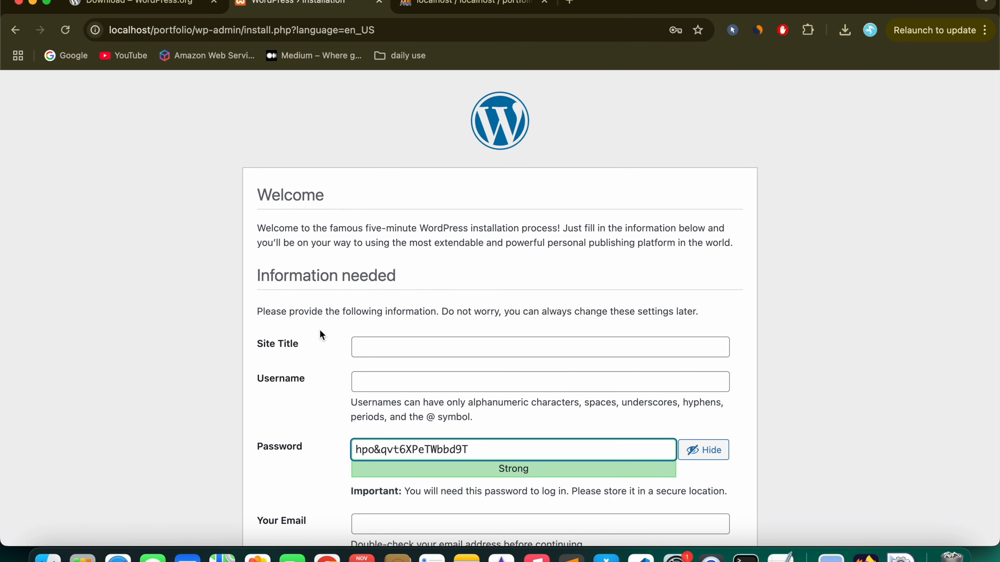
left_click(402, 349)
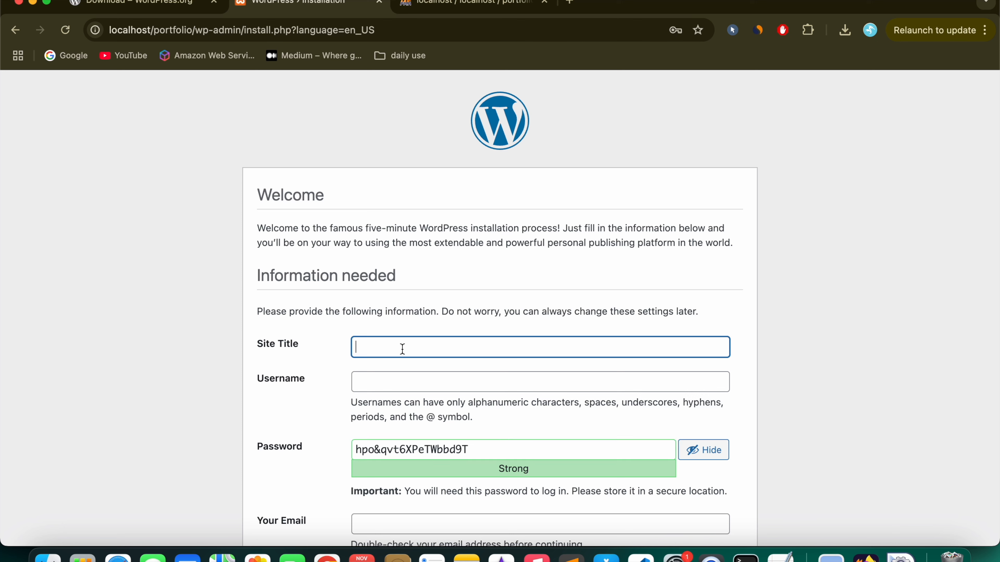
type("Po")
type("rtfolio Website")
left_click(387, 381)
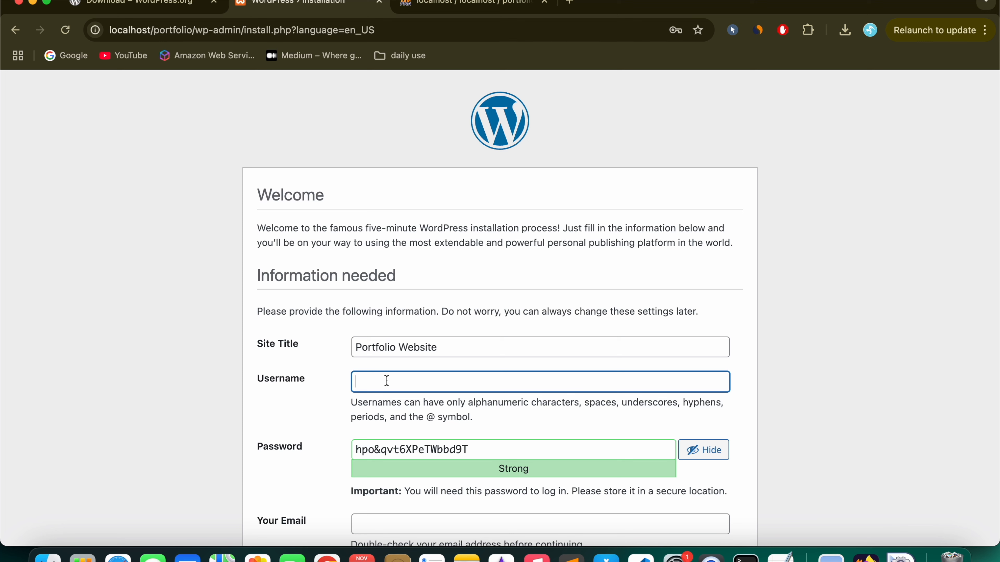
type("admin")
Step: Replace the generated password with a short weak one and confirm using a weak password
scroll(435, 390, "down", 1)
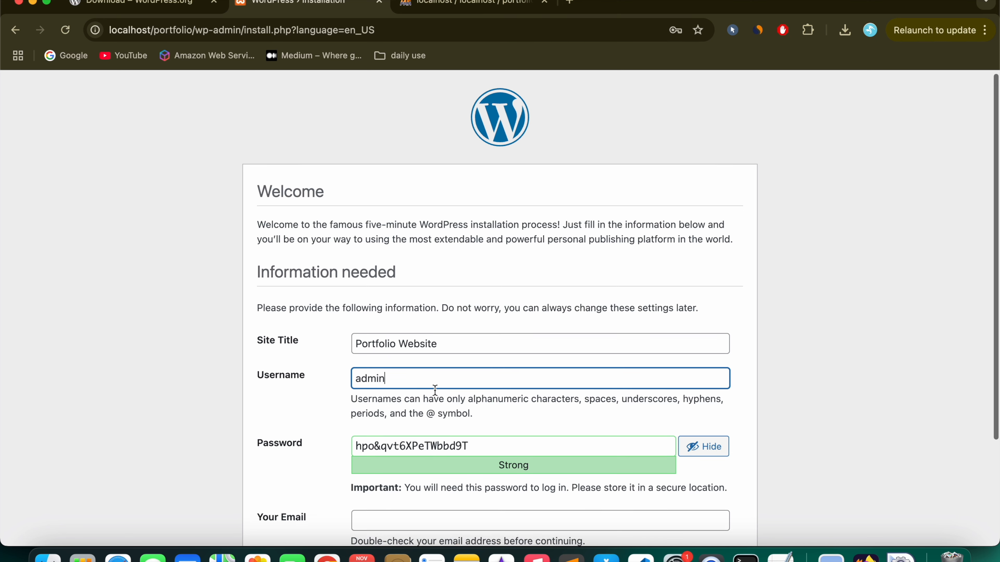
scroll(435, 390, "down", 3)
left_click(468, 381)
left_click_drag(469, 381, 356, 381)
type("1234")
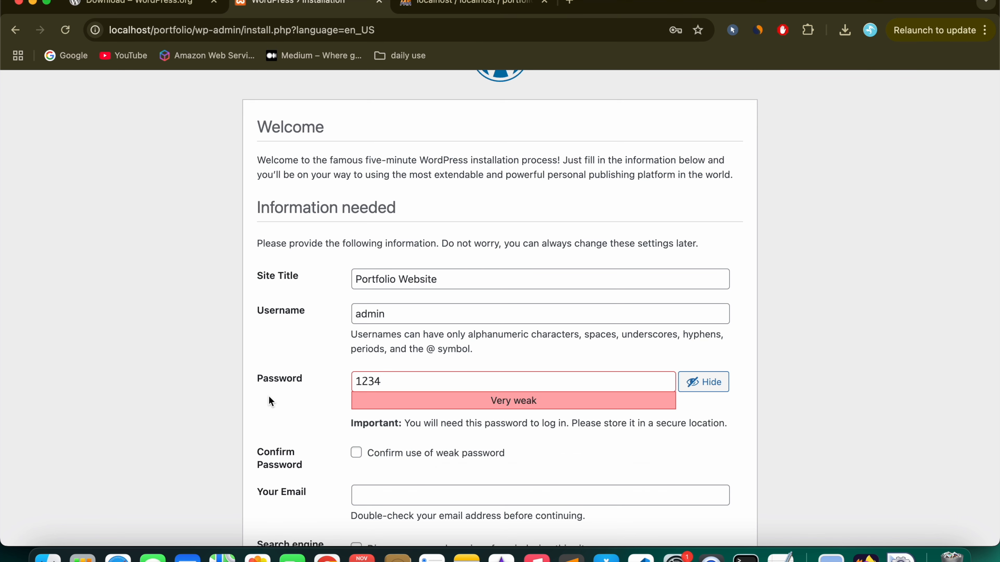
scroll(351, 371, "down", 3)
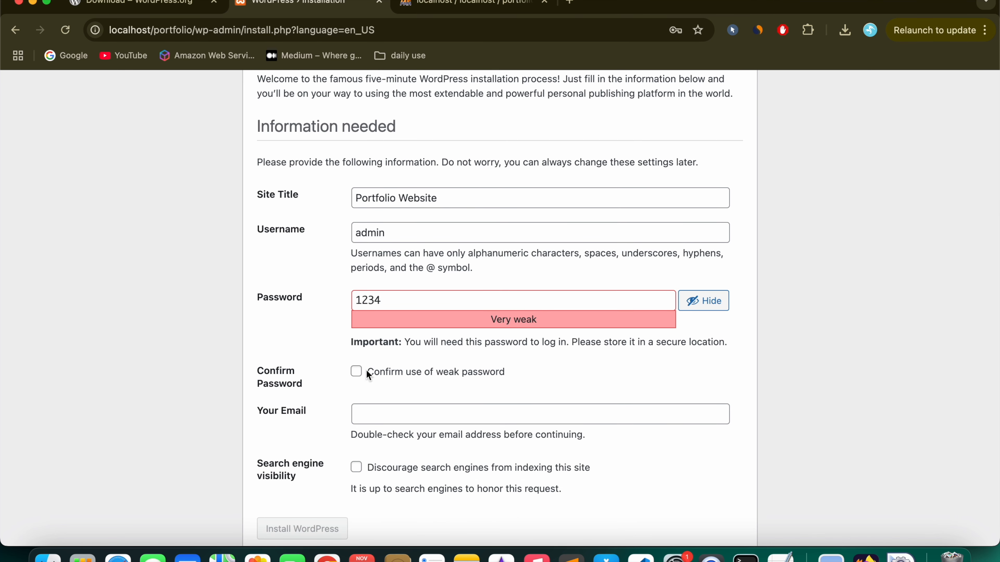
left_click(356, 372)
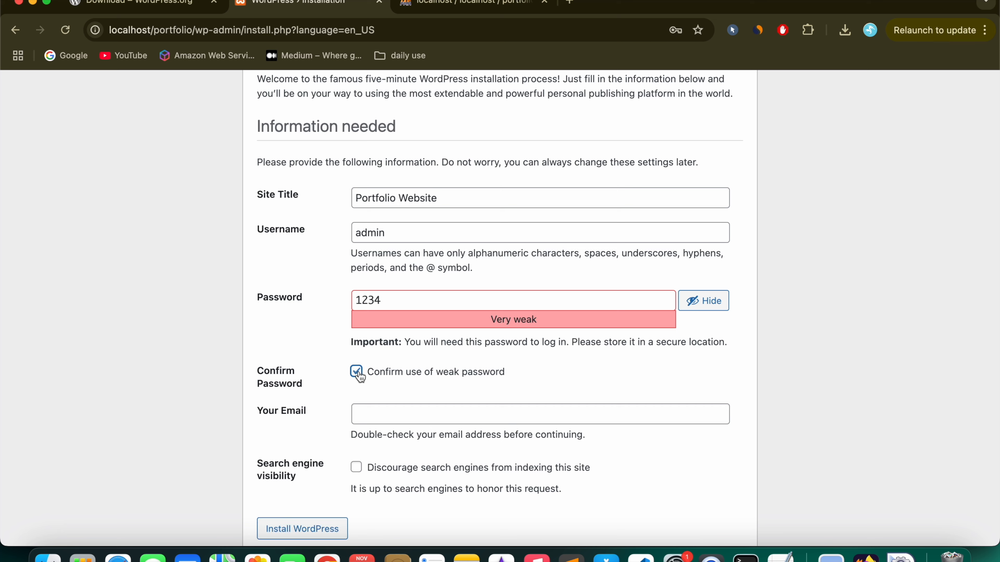
Step: Enter the admin e-mail, discourage search engine indexing, and install WordPress
scroll(299, 388, "down", 2)
left_click(391, 386)
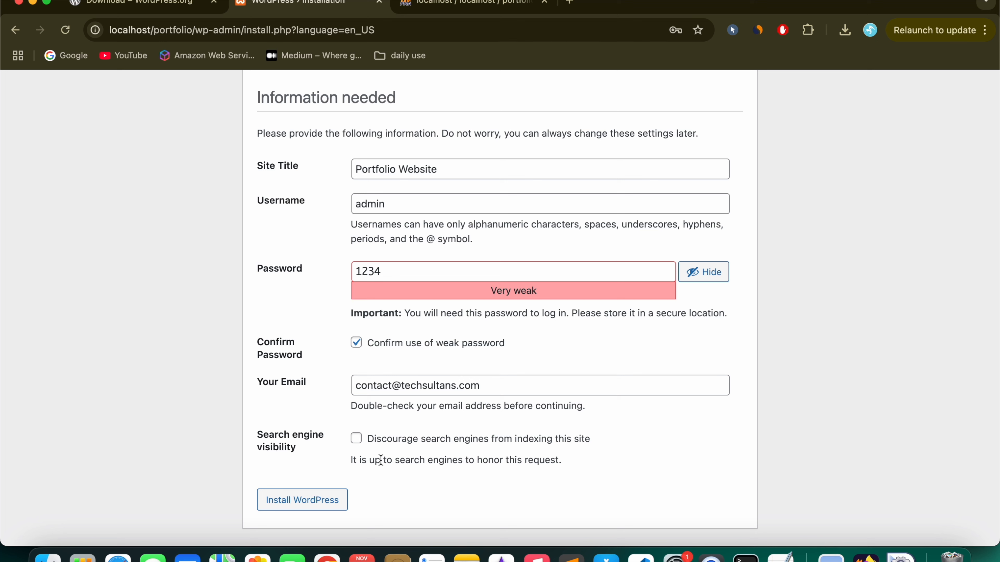
left_click(357, 439)
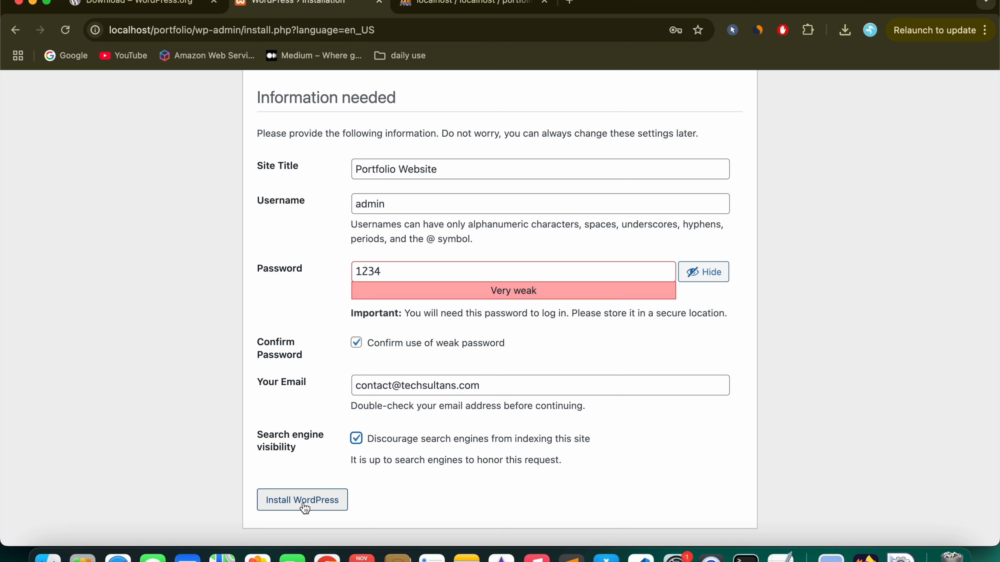
left_click(292, 506)
left_click(210, 245)
left_click_drag(258, 189, 508, 334)
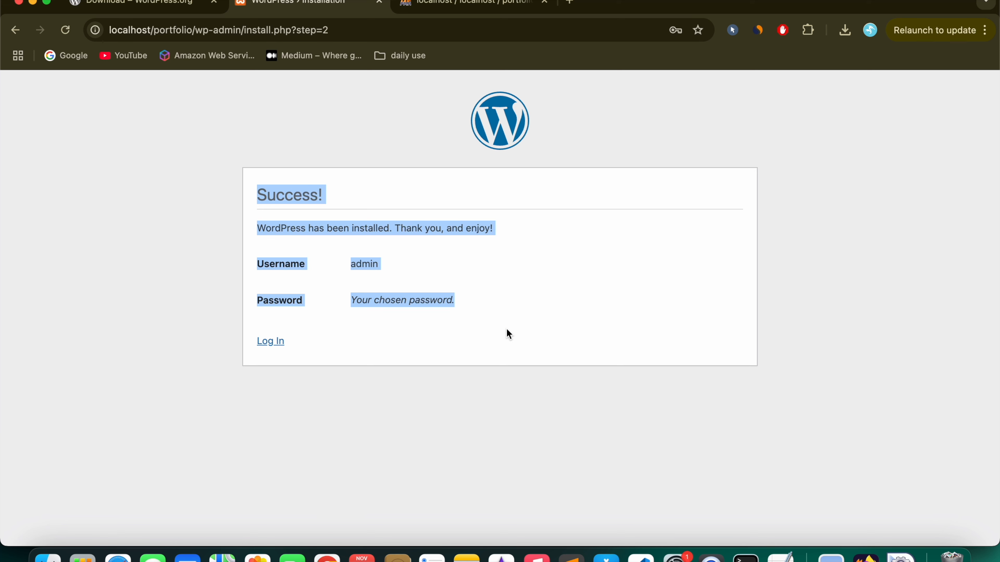
left_click(318, 201)
left_click_drag(257, 197, 528, 317)
left_click(468, 3)
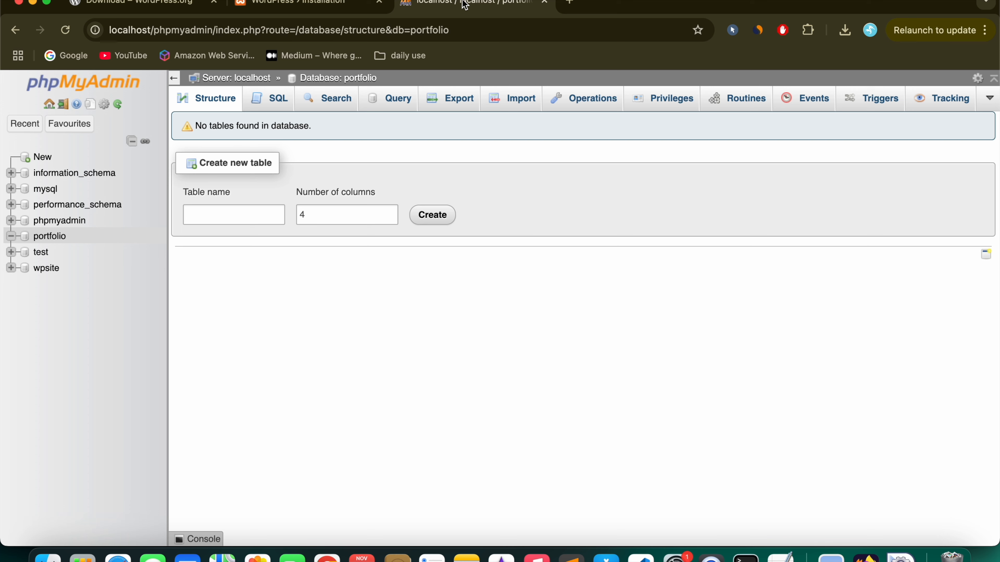
left_click(50, 236)
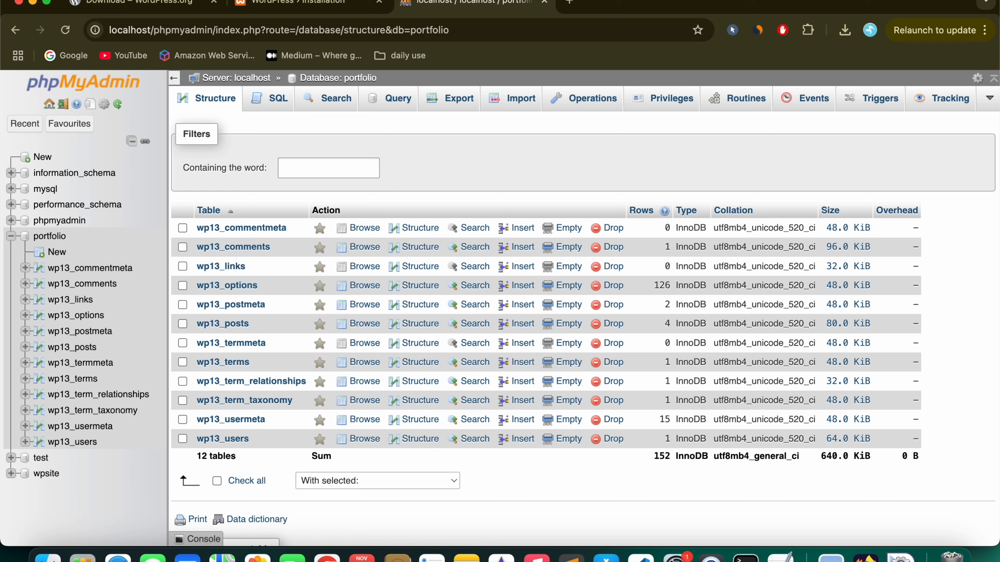
left_click(292, 6)
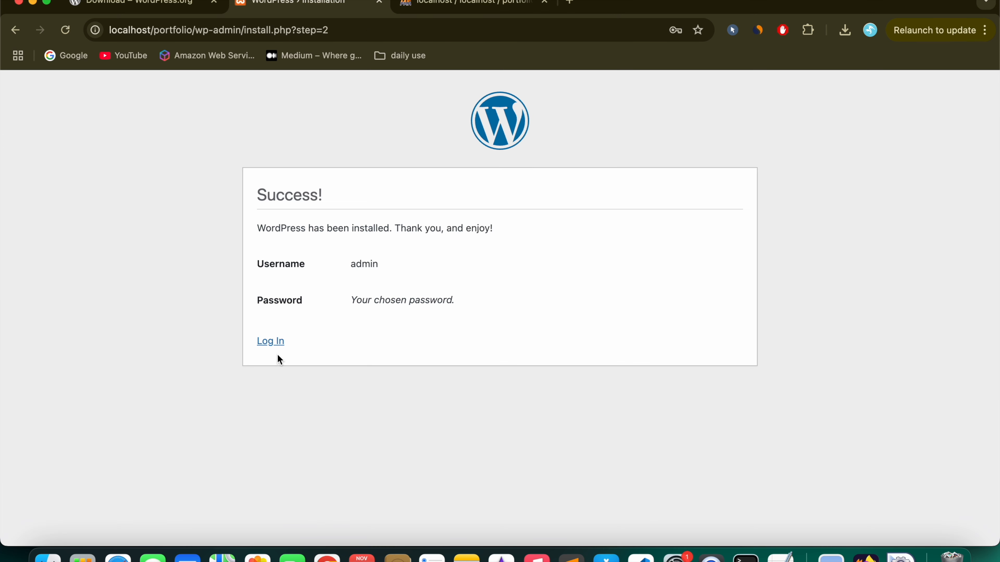
Step: Log in with the autofilled admin credentials and dismiss the dashboard Welcome panel
left_click(276, 346)
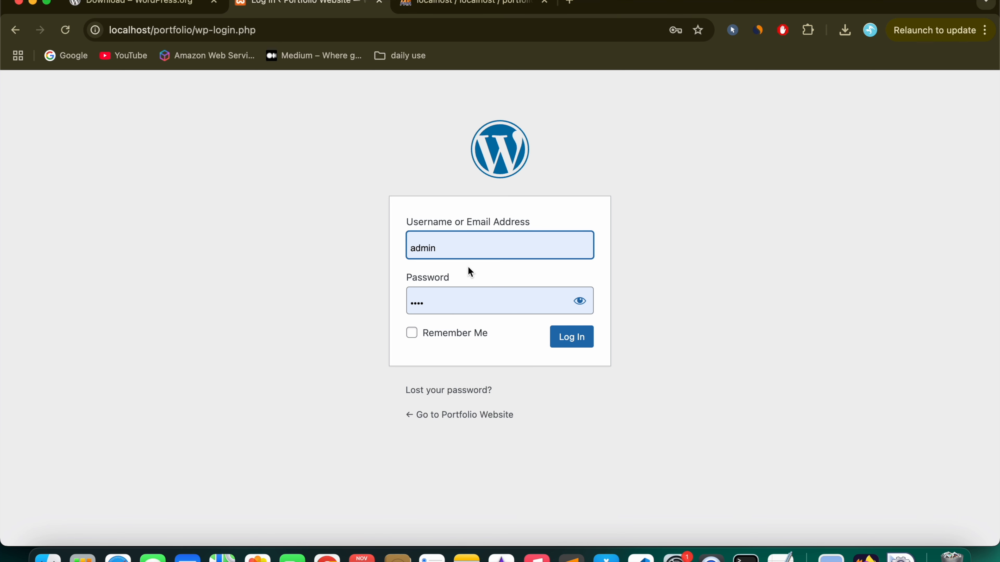
double_click(446, 249)
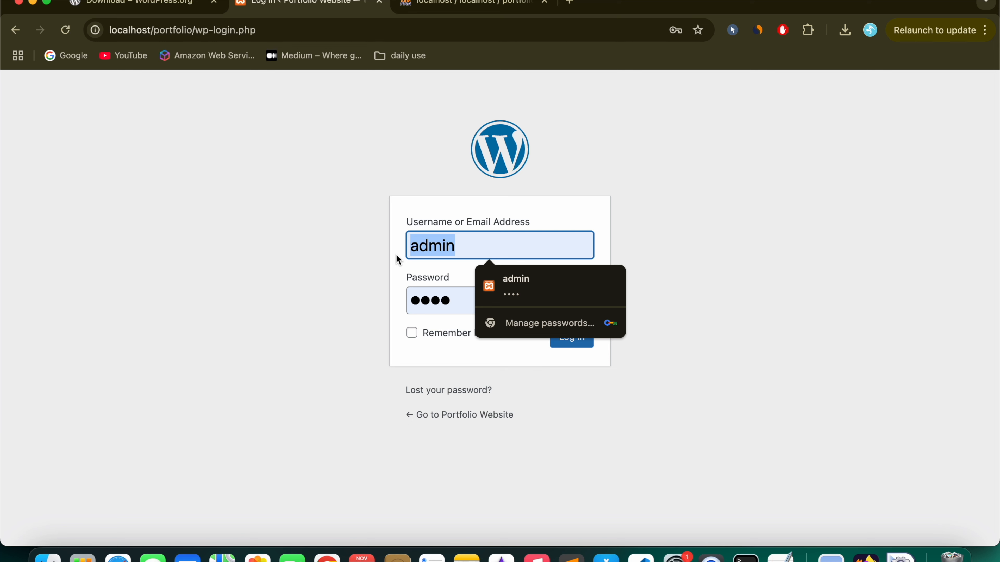
double_click(426, 309)
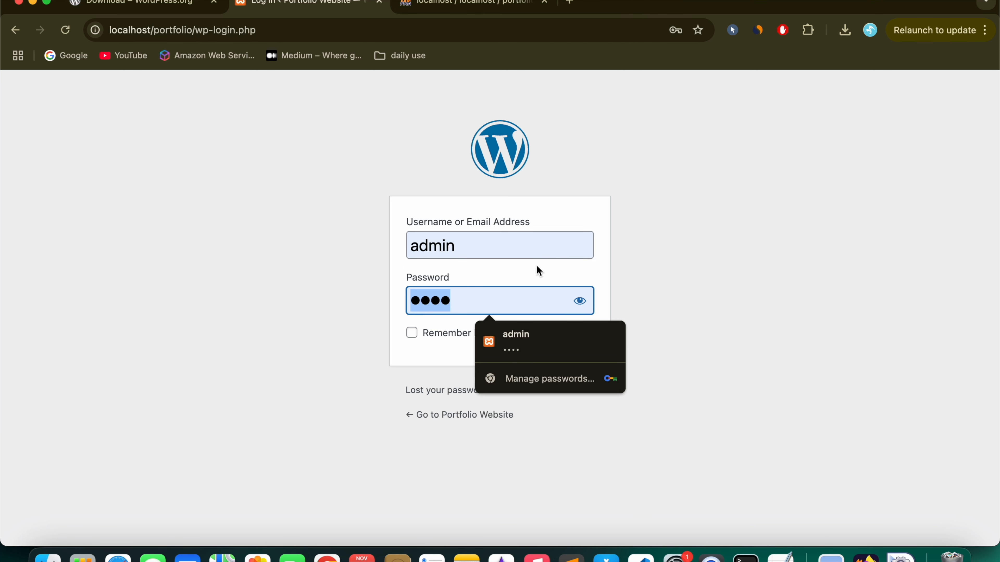
left_click(586, 349)
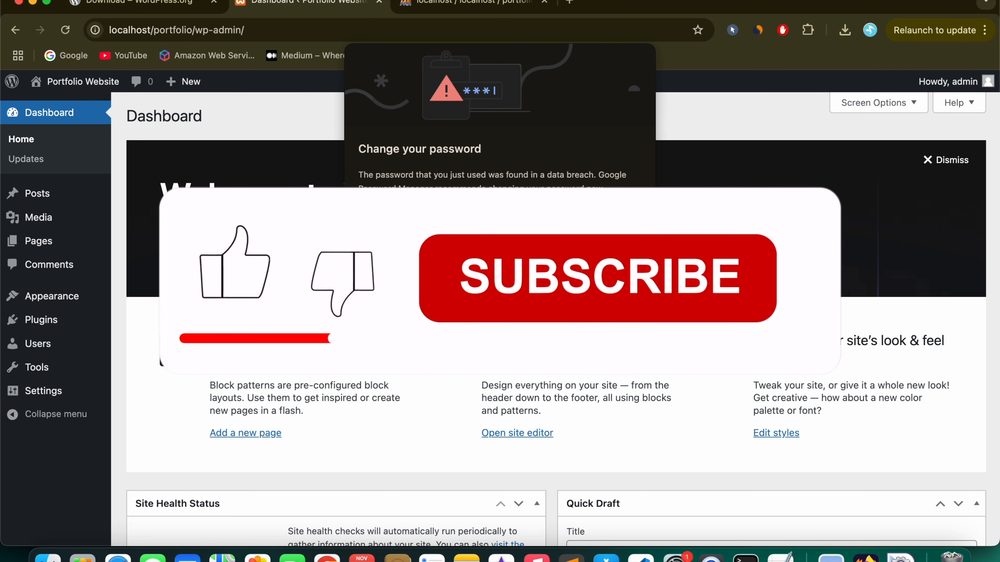
left_click(946, 159)
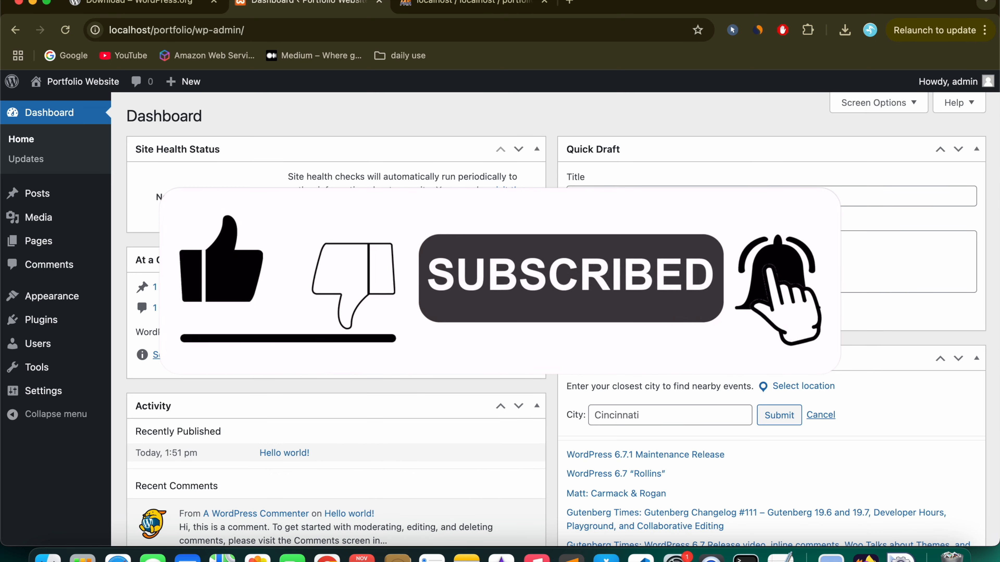
mouse_move(75, 81)
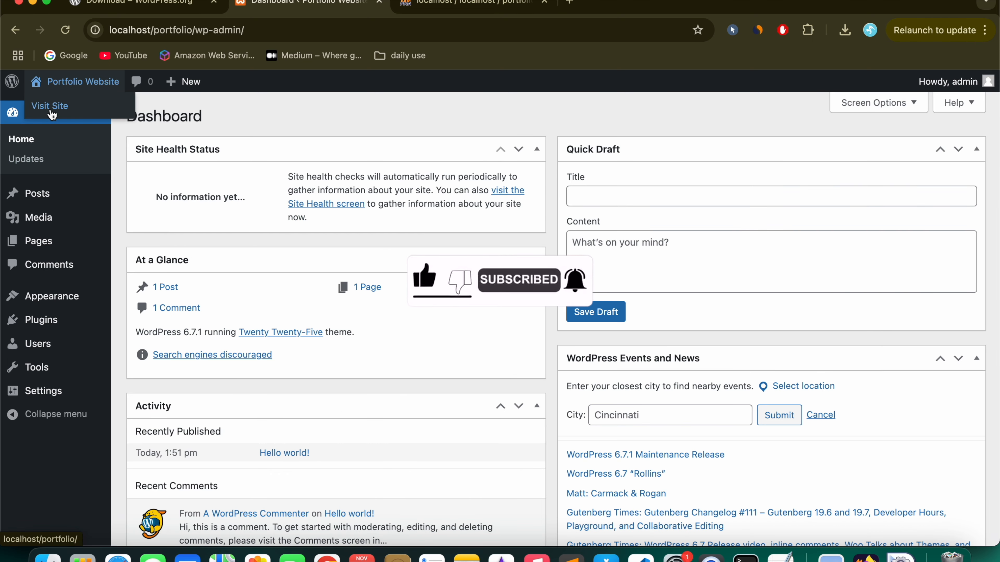
left_click(50, 114)
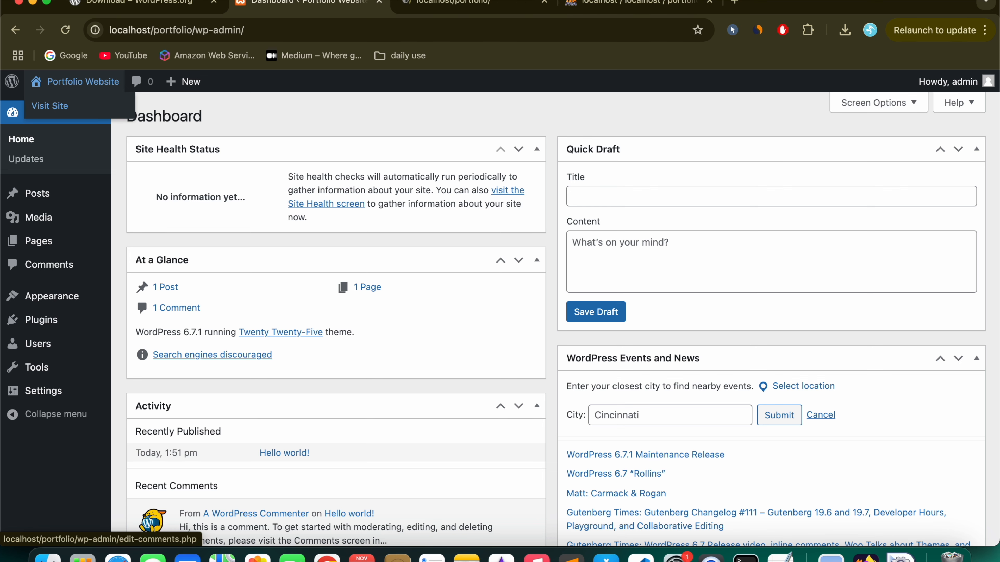
scroll(390, 336, "down", 5)
scroll(390, 339, "up", 6)
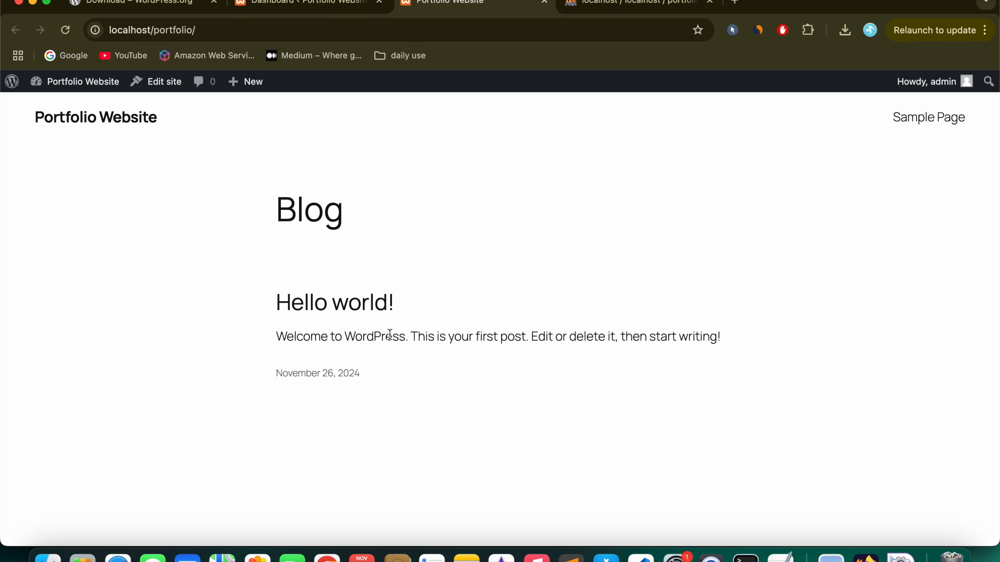
scroll(390, 335, "down", 5)
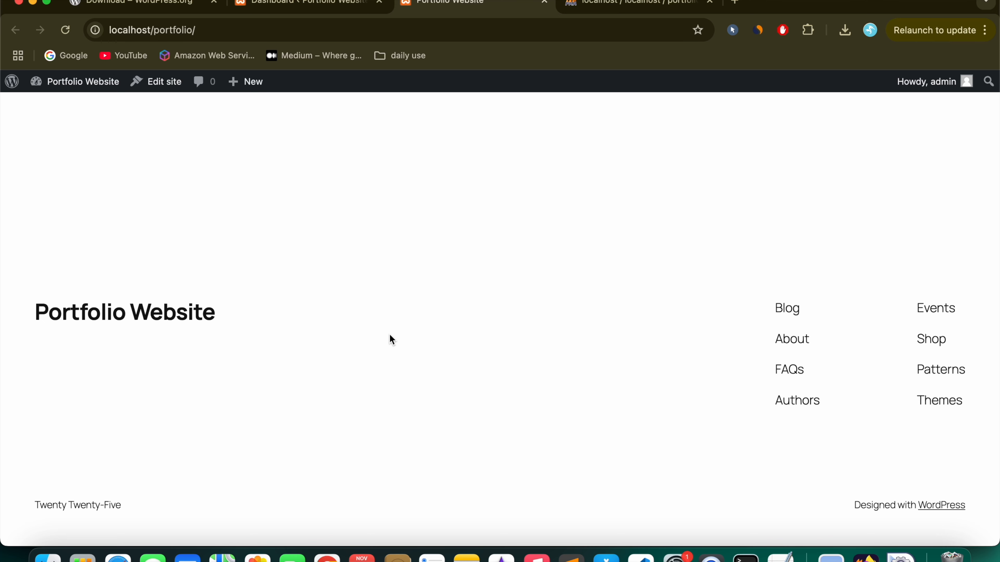
scroll(389, 333, "up", 5)
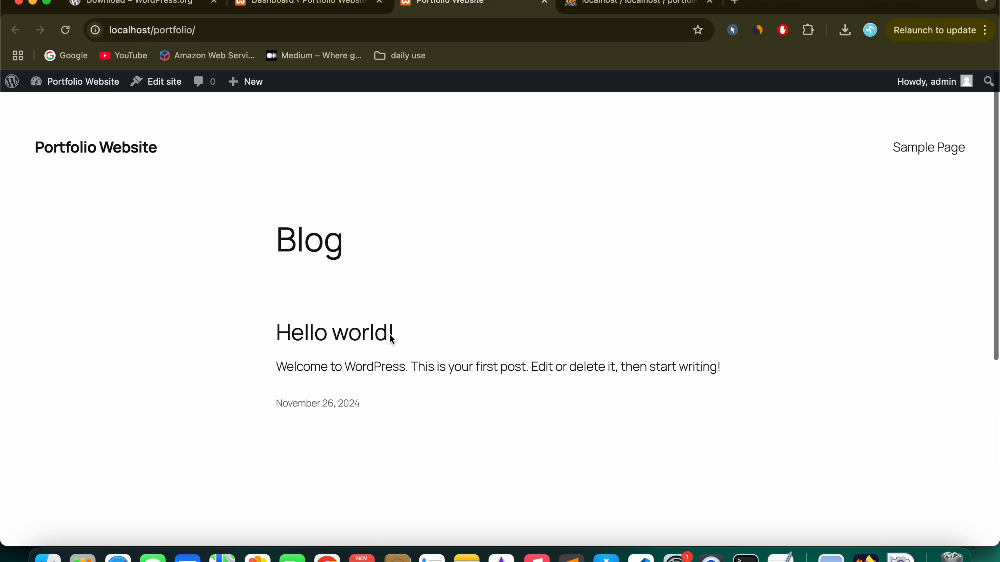
left_click(318, 2)
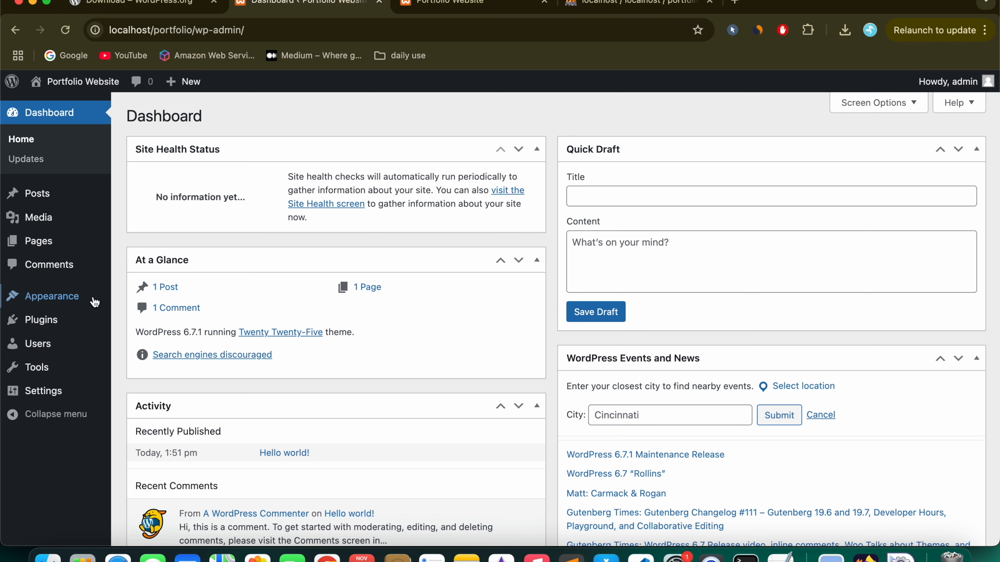
Step: Browse the Themes, All Pages and All Posts admin screens
mouse_move(97, 297)
left_click(159, 301)
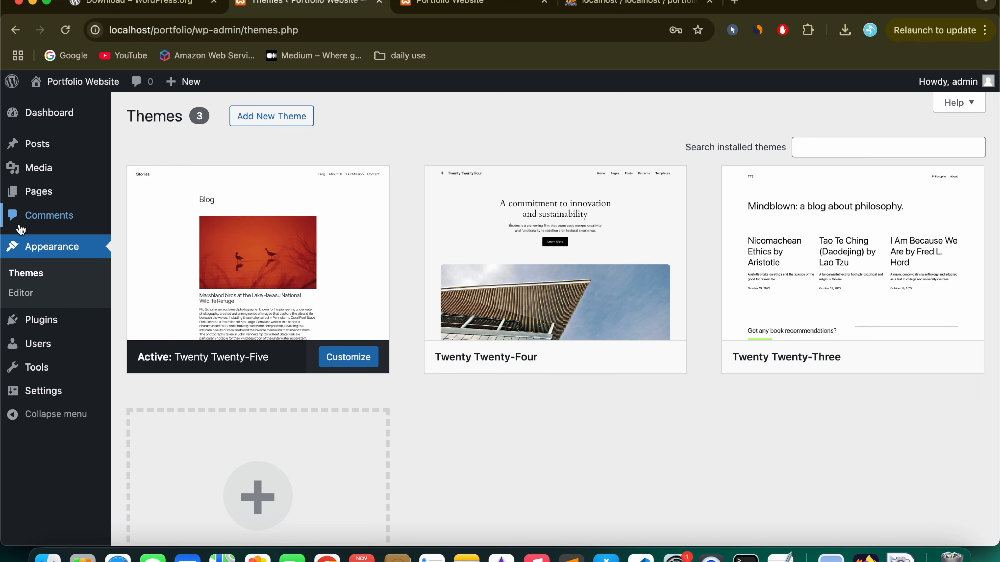
mouse_move(43, 191)
left_click(136, 195)
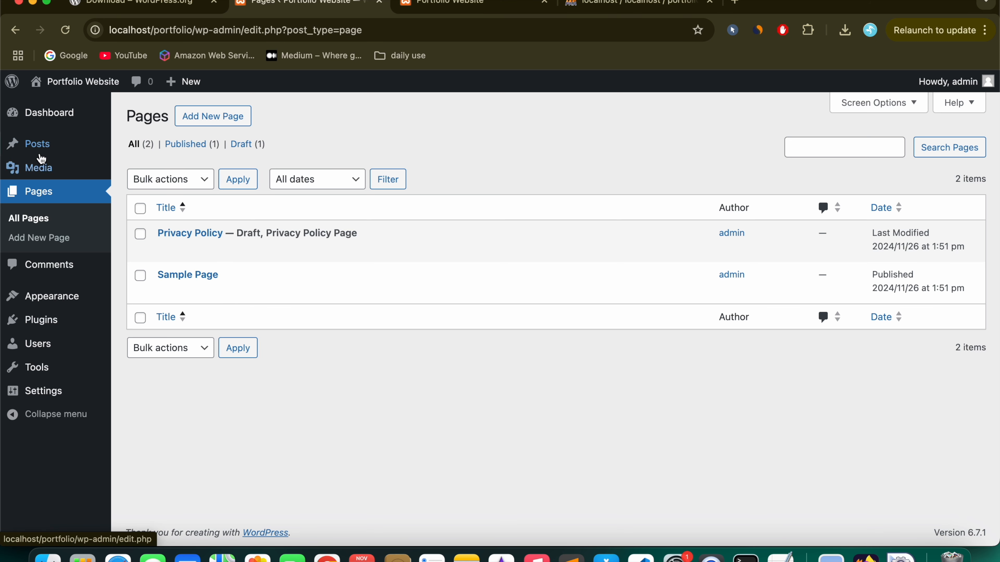
mouse_move(43, 152)
left_click(134, 147)
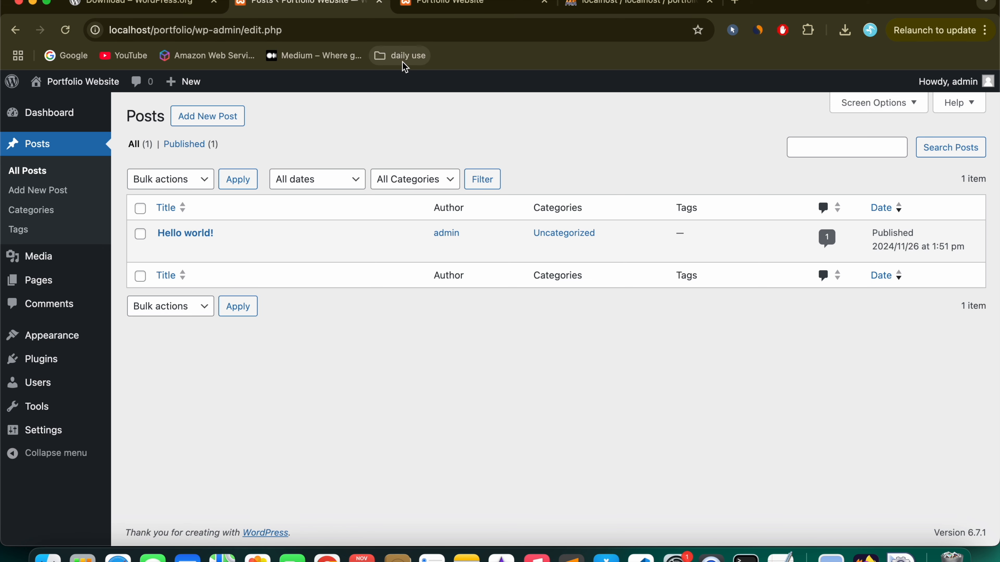
Step: View the Hello world! post on the live site, then return to the admin Posts list
left_click(453, 7)
left_click(323, 302)
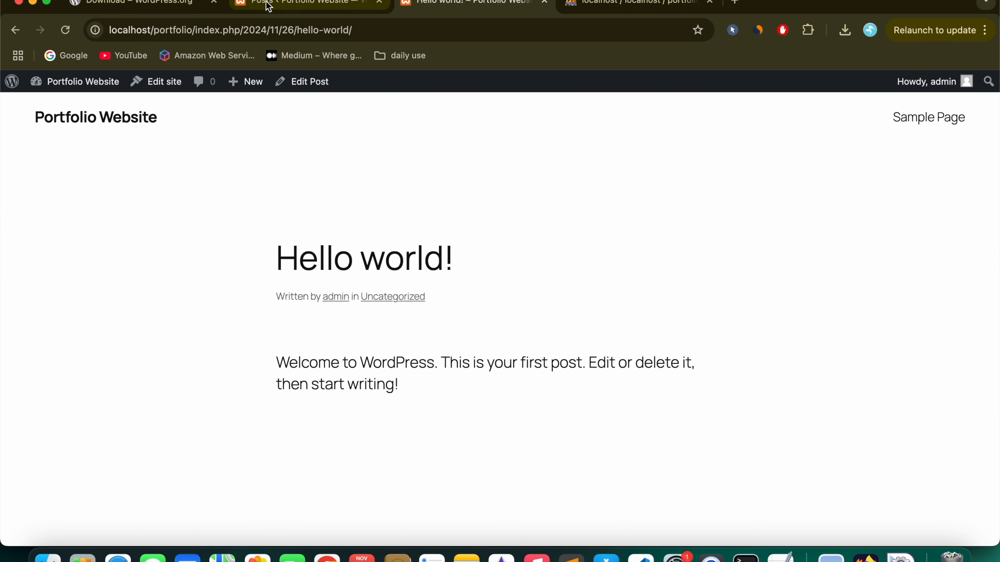
left_click(299, 4)
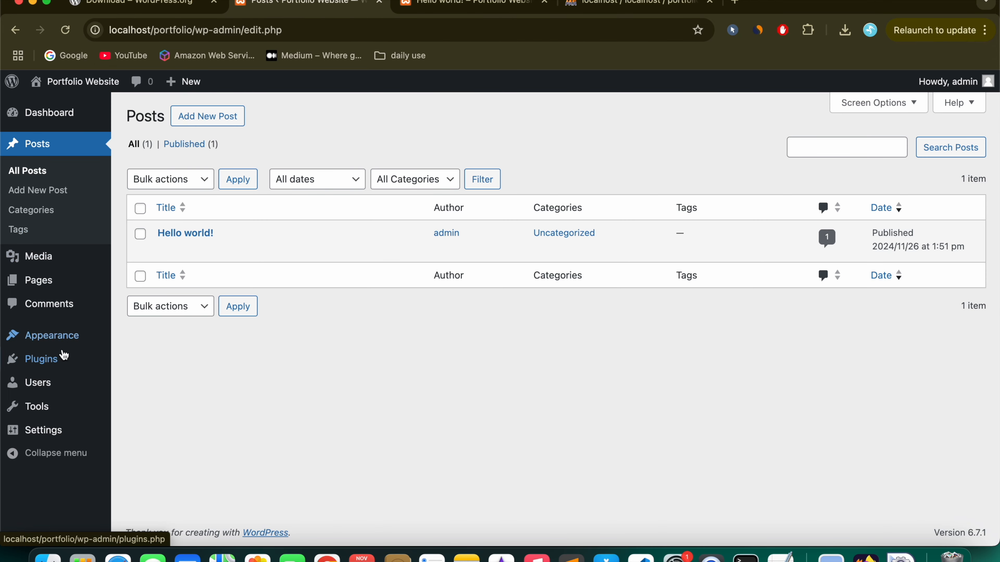
Step: Delete the Akismet Anti-spam plugin from Installed Plugins, confirming the deletion prompt
mouse_move(64, 357)
left_click(163, 361)
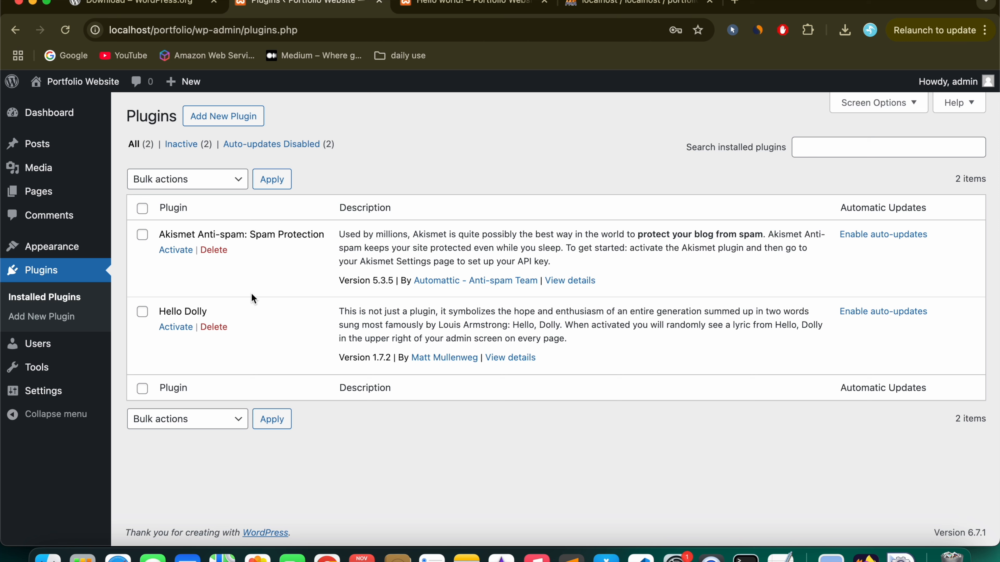
left_click(221, 250)
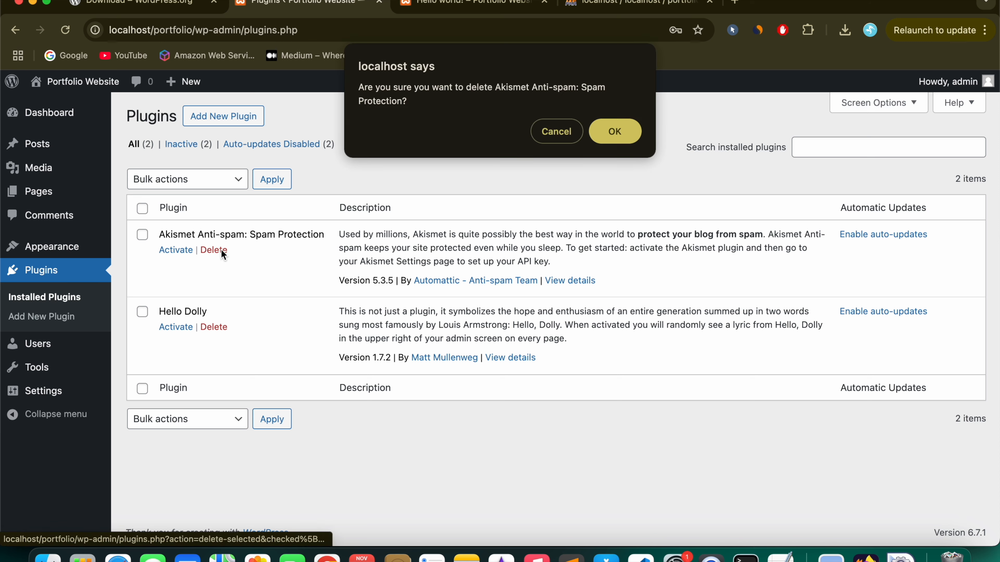
left_click(623, 131)
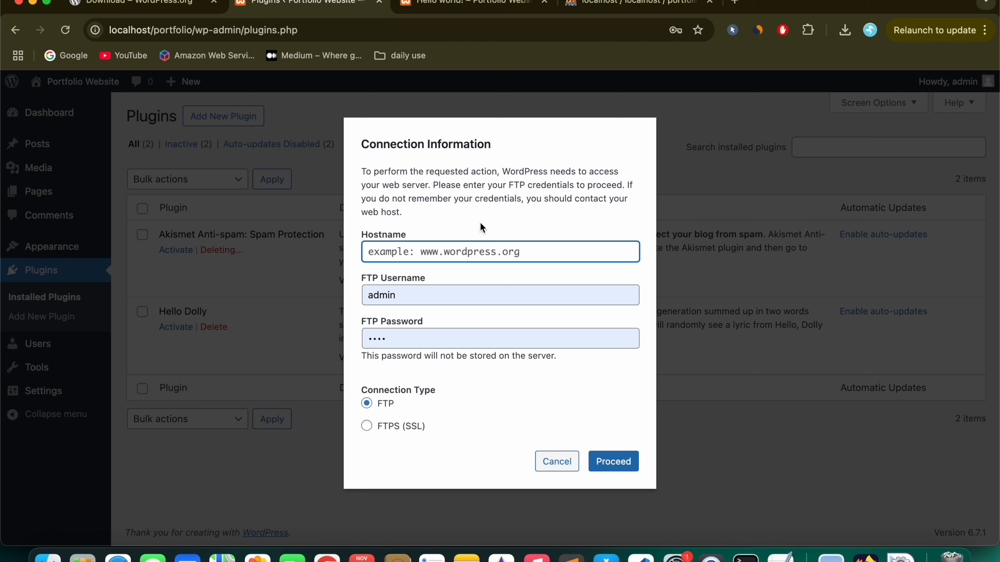
key("super+t")
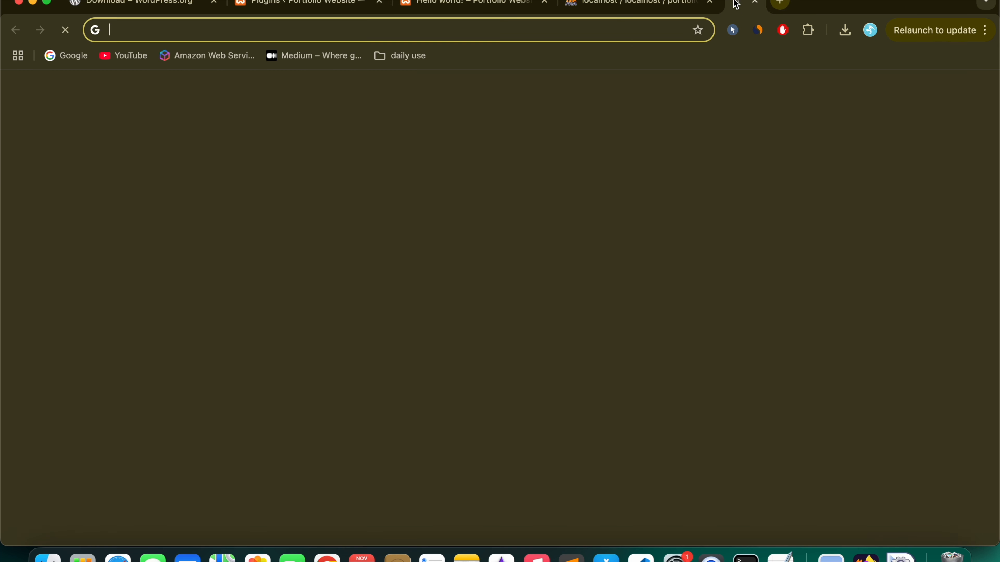
Step: Open the TechSultans FTP-error video and select define('FS_METHOD','direct') in its expanded description
left_click(123, 55)
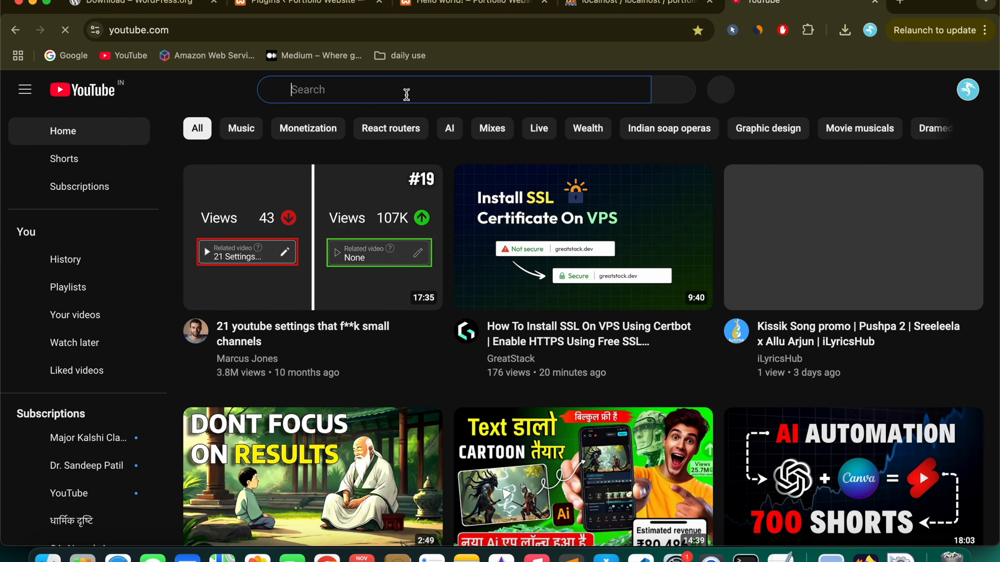
left_click(407, 93)
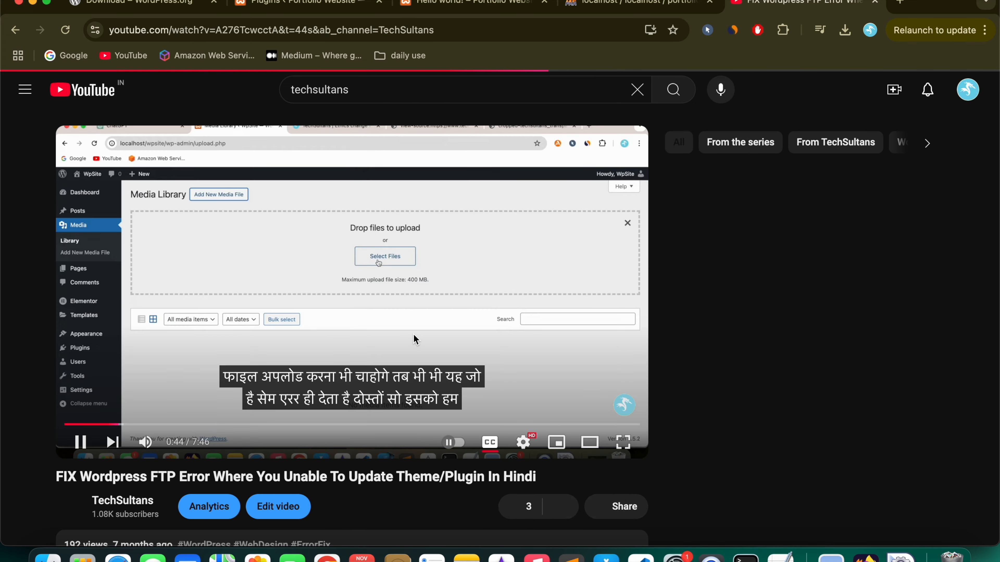
left_click(412, 358)
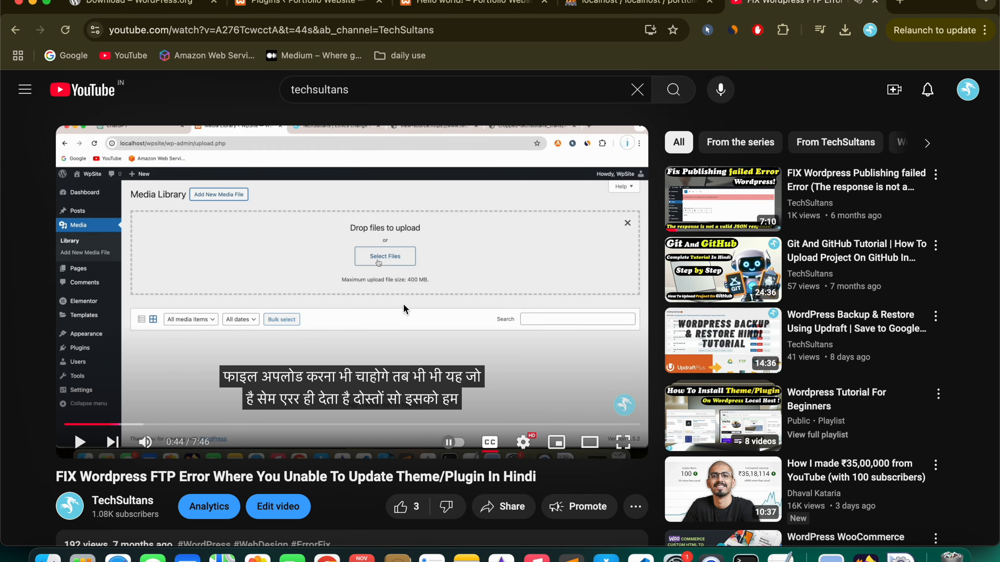
scroll(209, 264, "down", 9)
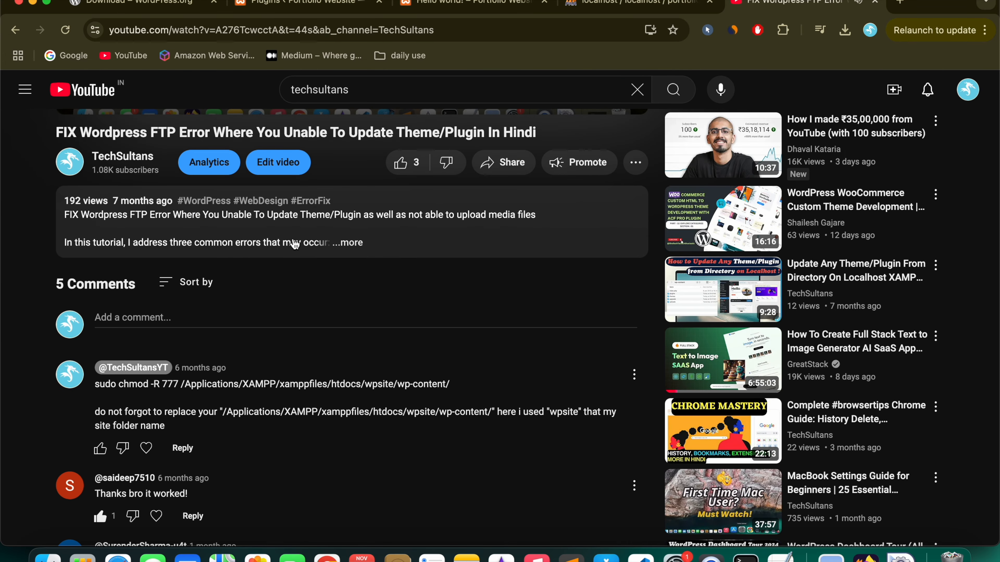
left_click(295, 243)
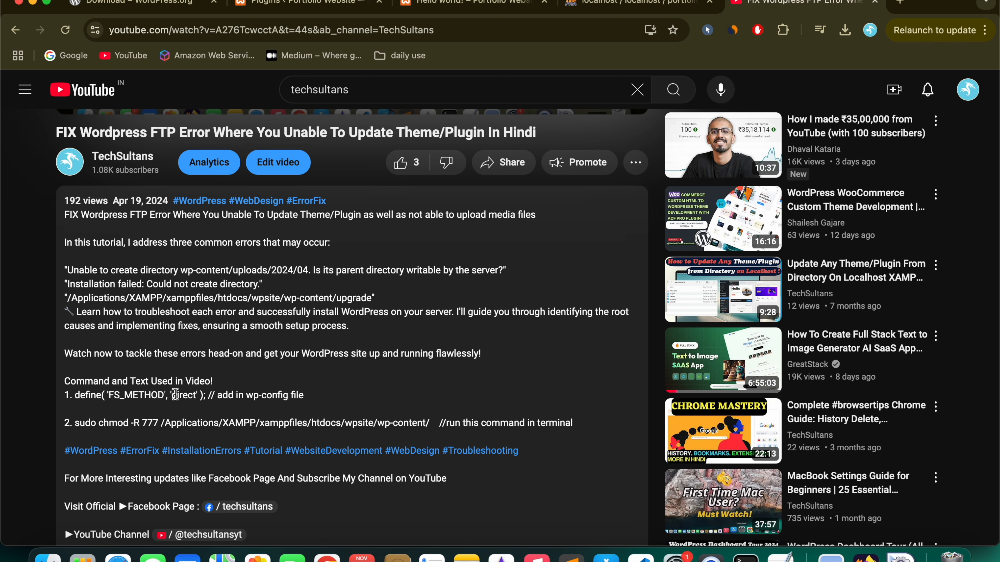
left_click_drag(208, 395, 76, 395)
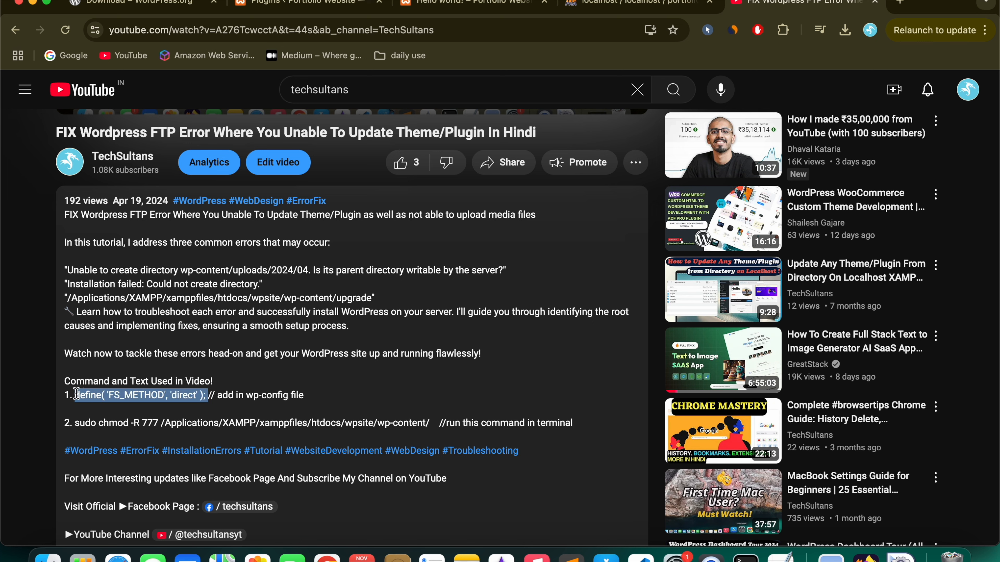
left_click(214, 395)
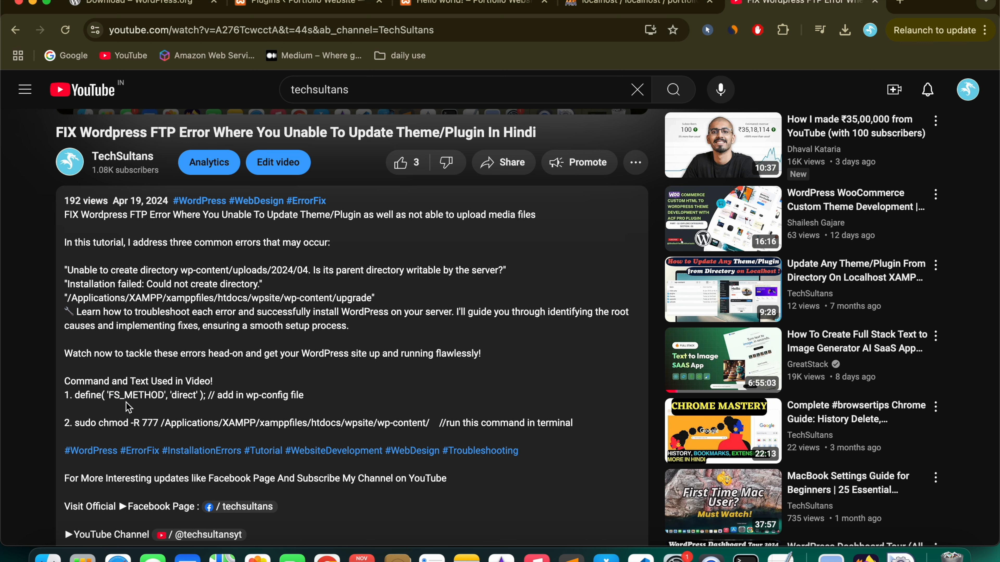
left_click_drag(75, 395, 206, 395)
key("super+c")
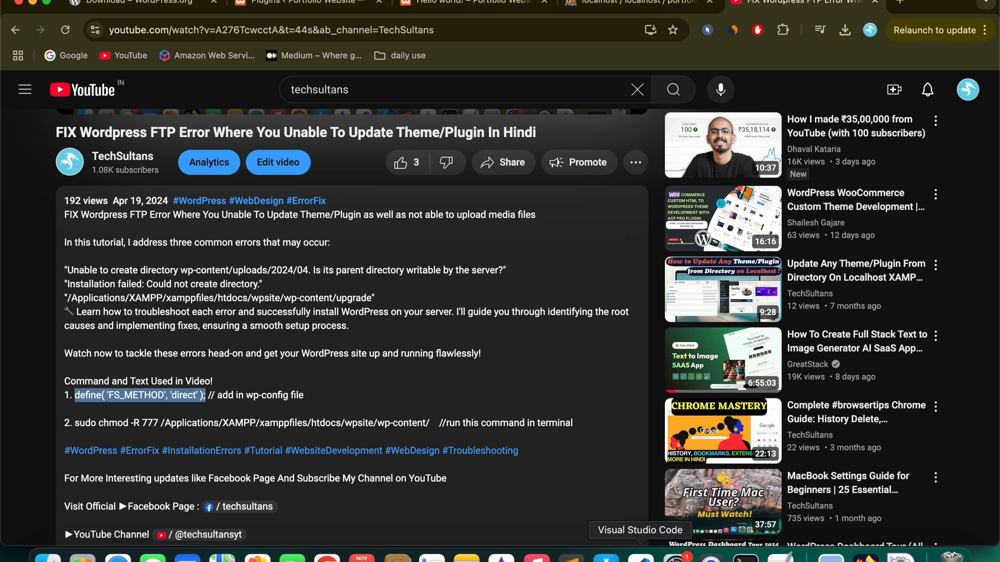
Step: Paste define( 'FS_METHOD', 'direct' ); on line 93 of wp-config.php and save
left_click(570, 556)
scroll(448, 286, "down", 10)
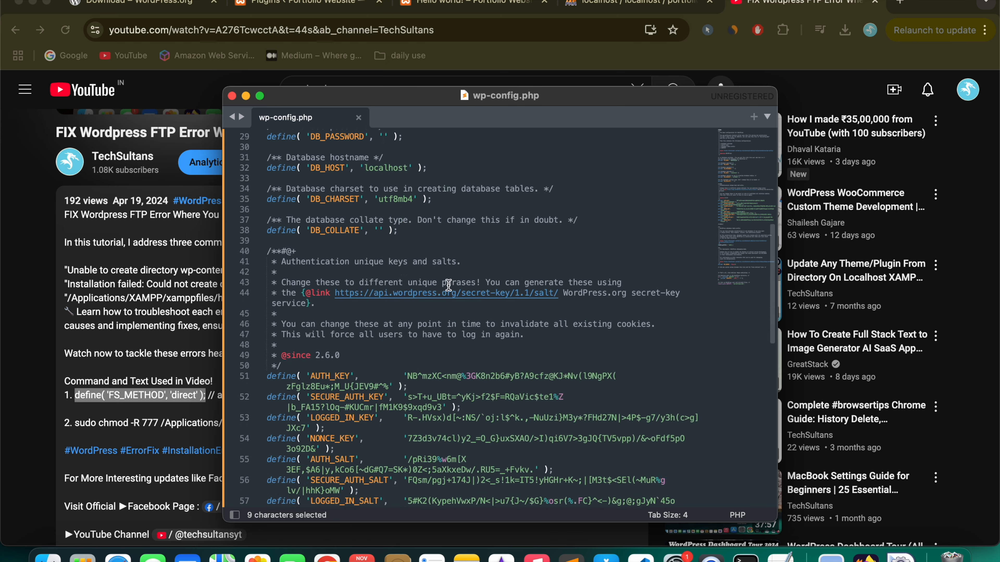
left_click(451, 374)
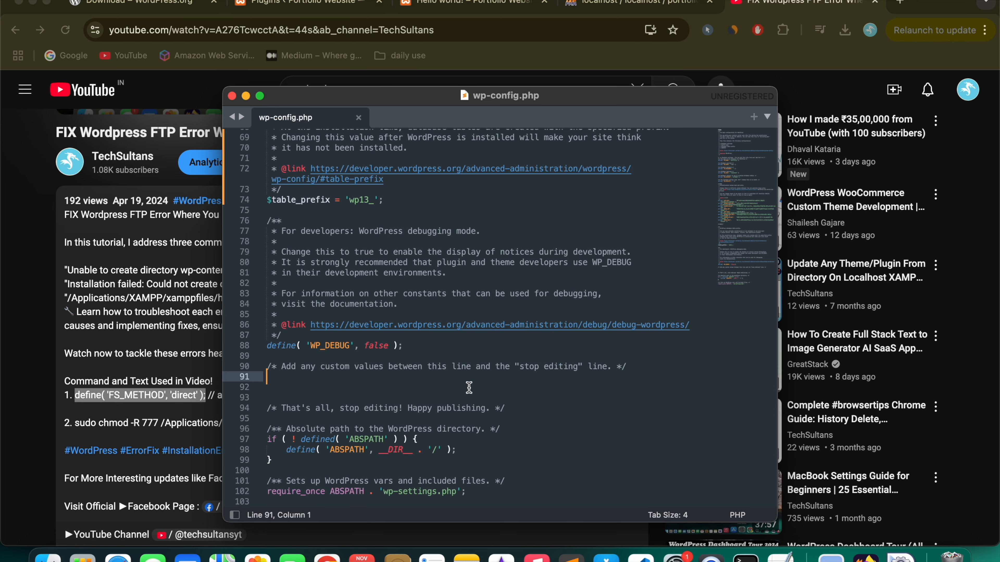
left_click(332, 396)
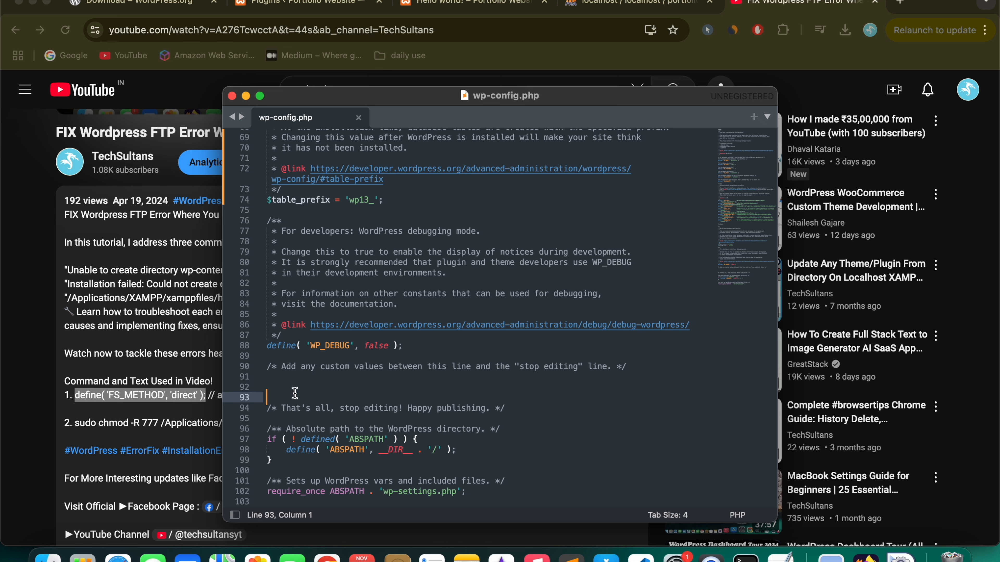
key("Return")
key("Up")
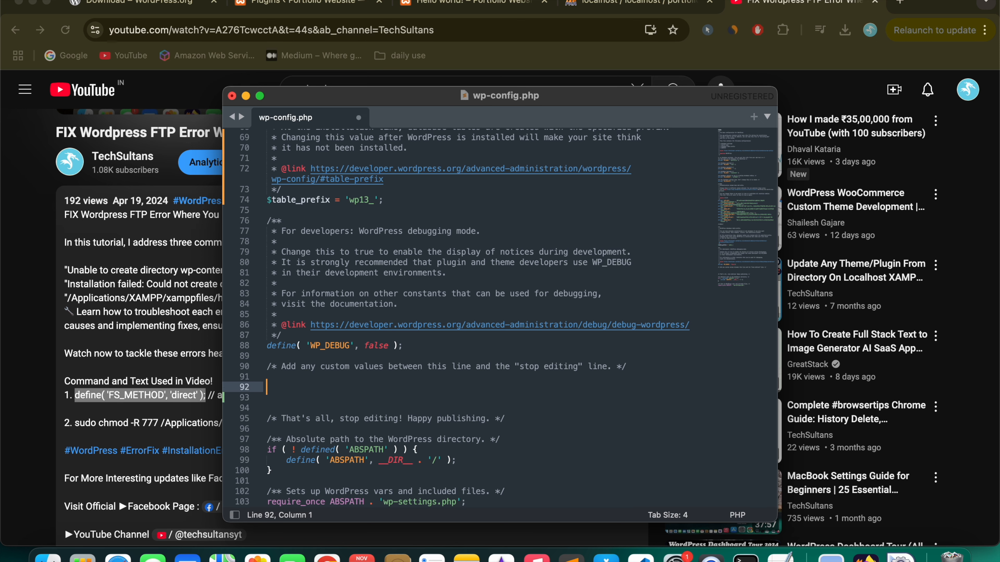
key("super+v")
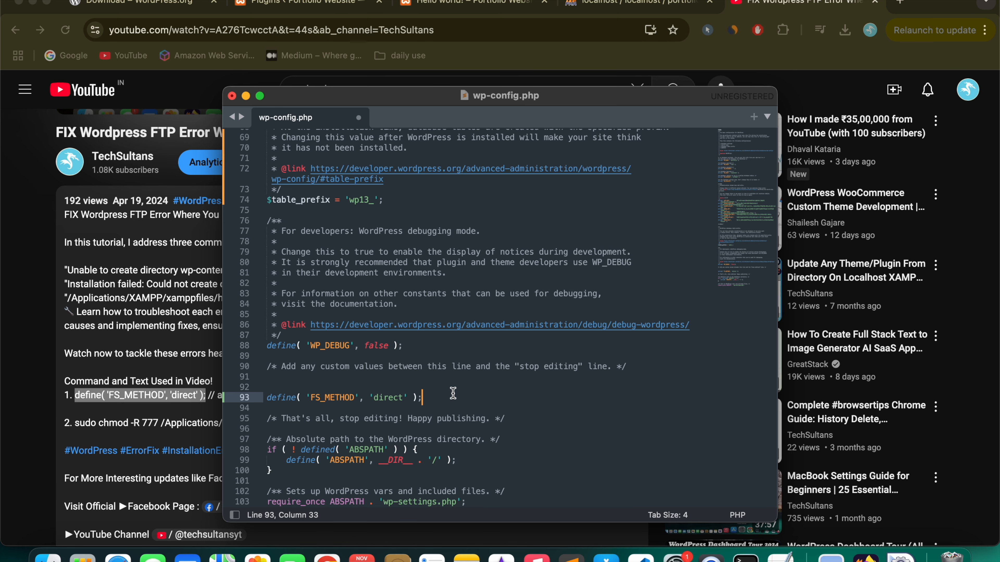
key("super+s")
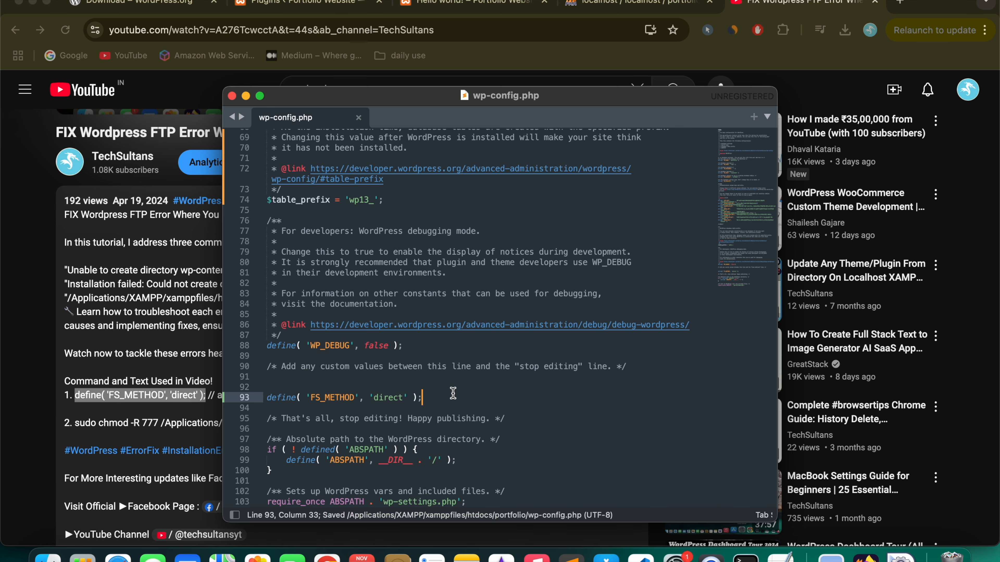
left_click(151, 347)
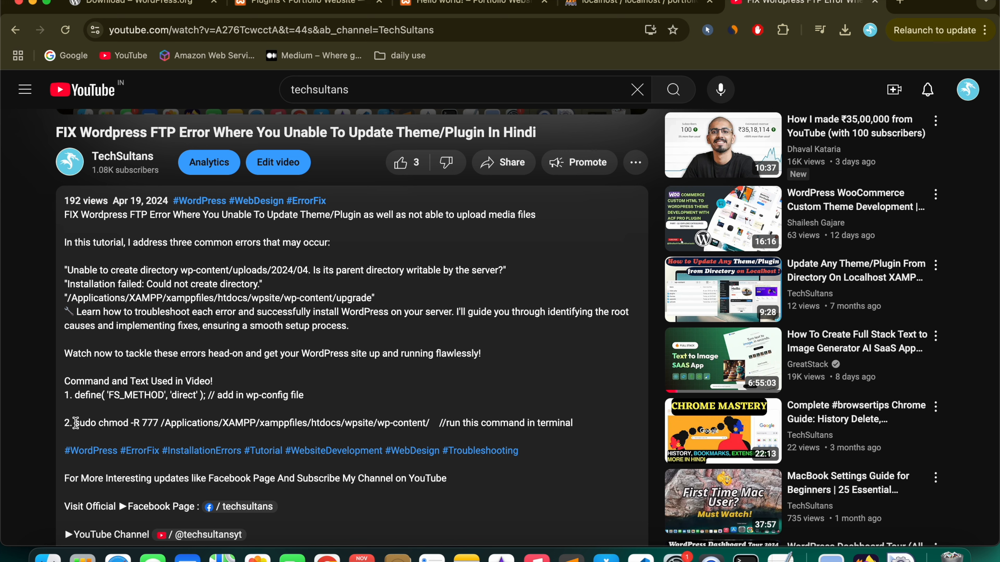
Step: Copy sudo chmod -R 777 /Applications/XAMPP/xamppfiles/ from the description and paste it into Terminal
left_click_drag(76, 425, 312, 423)
key("super+c")
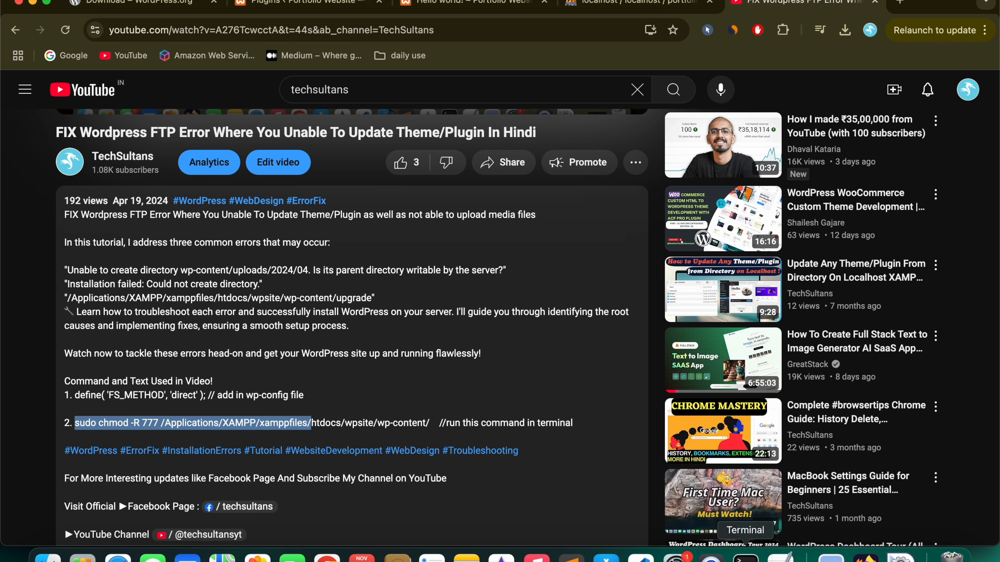
left_click(745, 557)
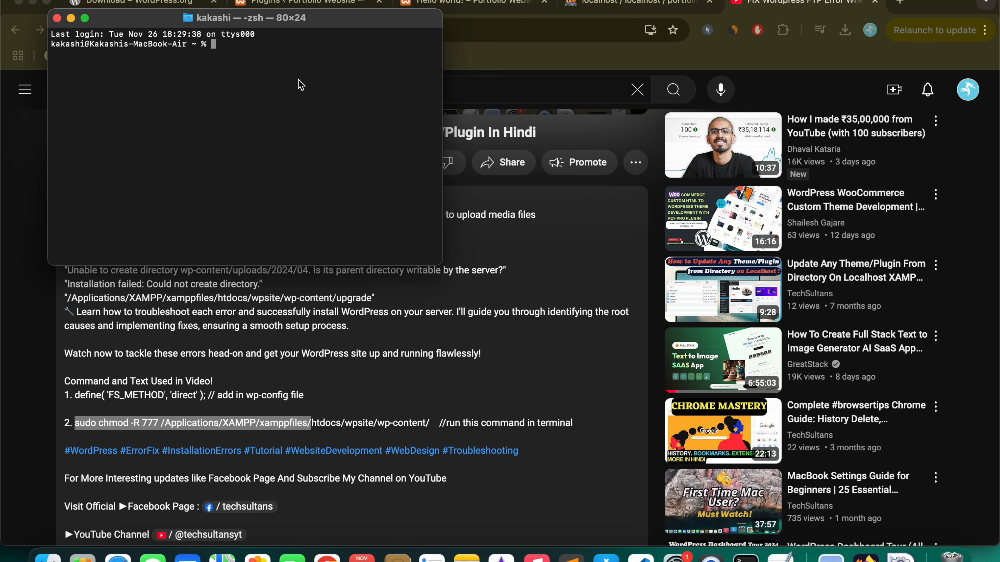
key("super+v")
key("Right")
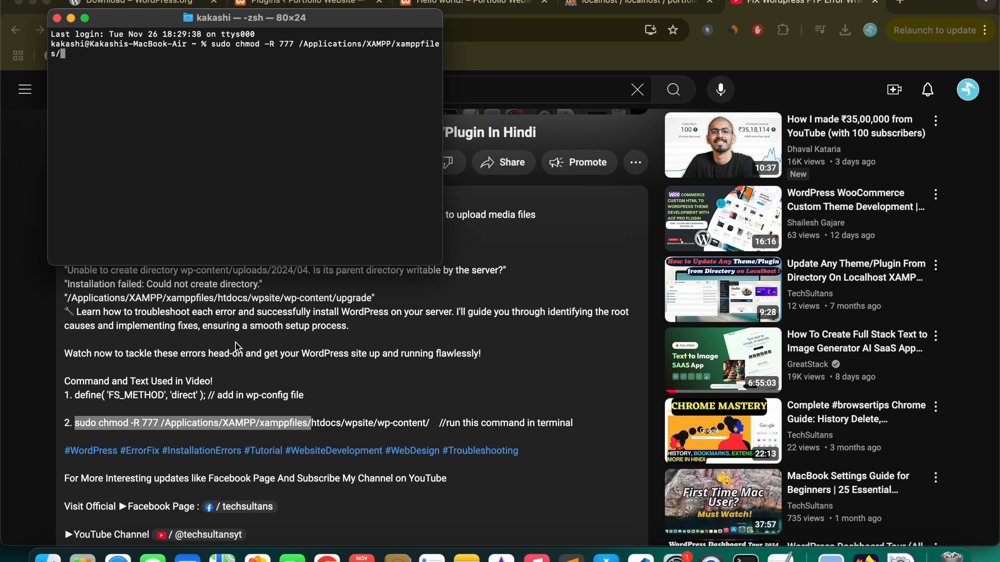
left_click(49, 556)
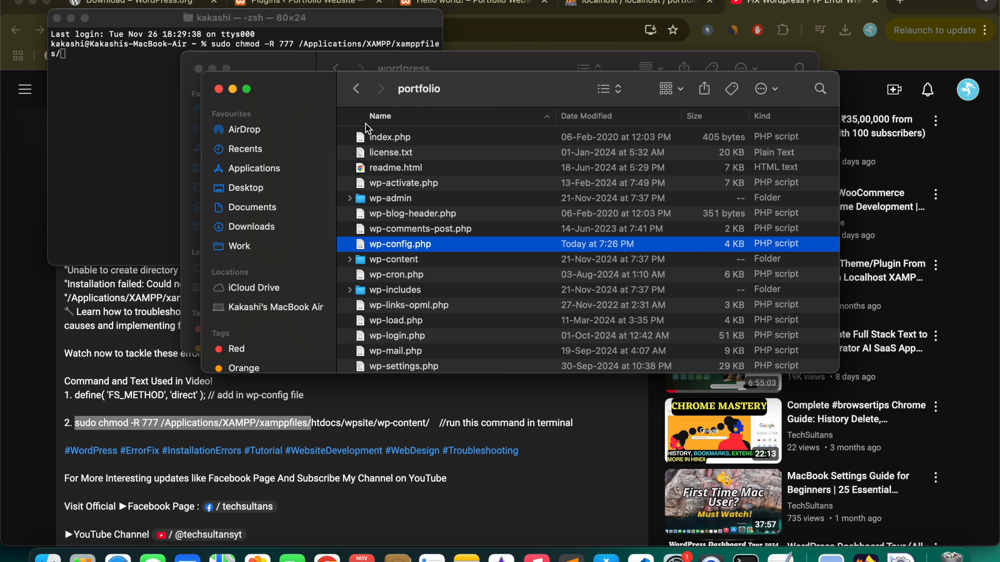
Step: Append 'portfolio' to the chmod path and run it, authorising with the account password
left_click(356, 88)
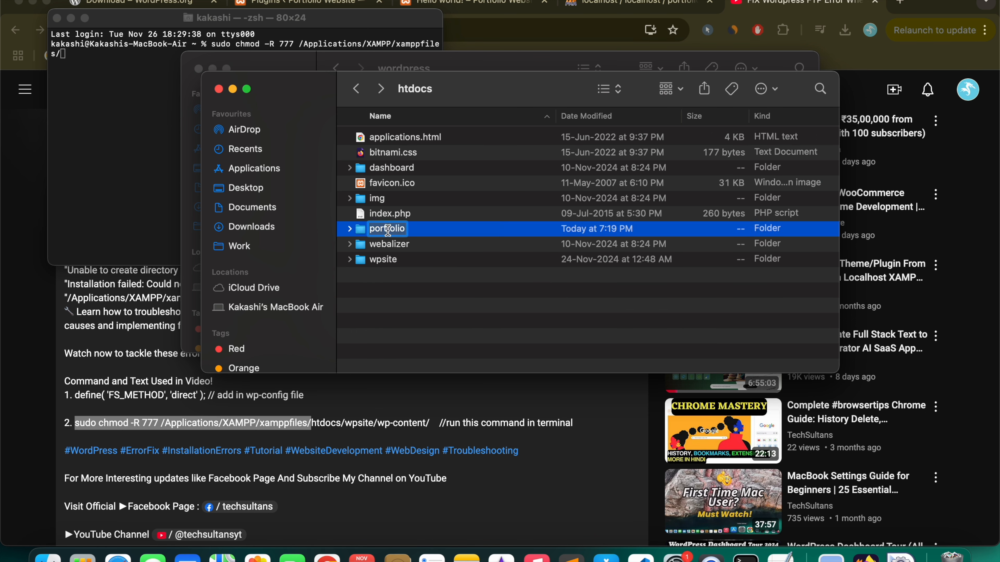
left_click(137, 120)
type("portfolio")
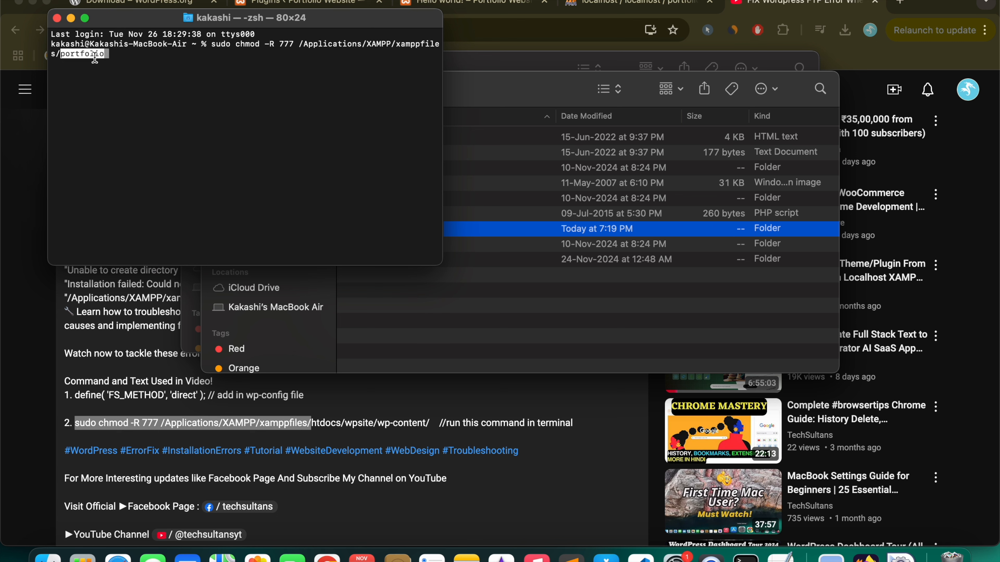
key("Return")
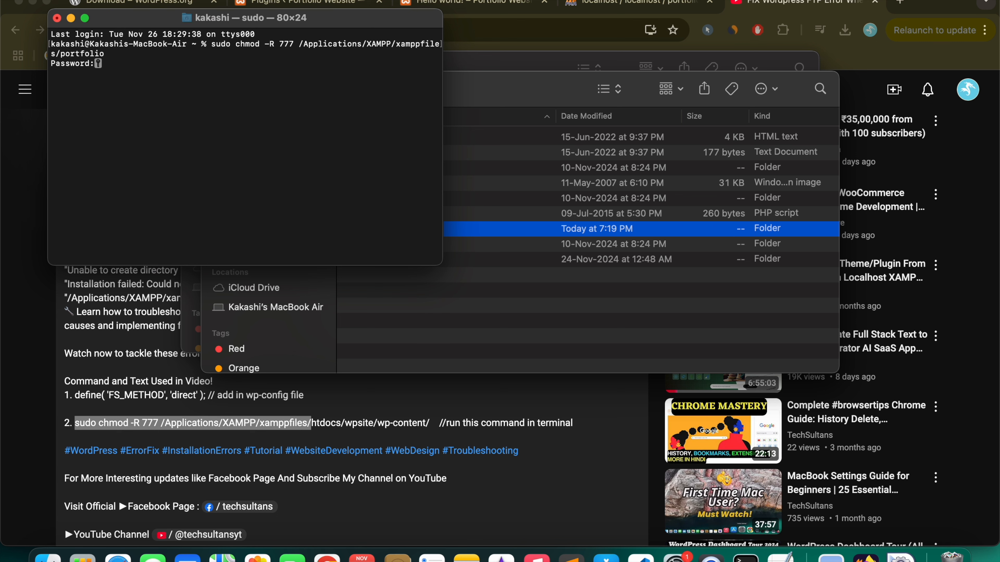
key("Return")
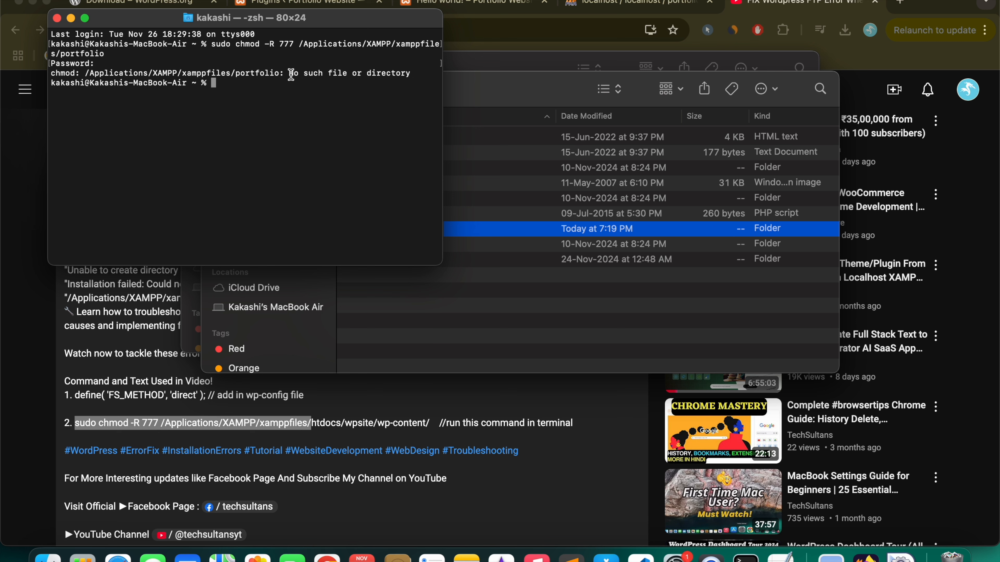
Step: After the missing-directory error, select 'sudo chmod -R 777 /Applications/XAMPP/xamppfiles/htdocs/' in the description
left_click_drag(289, 73, 415, 72)
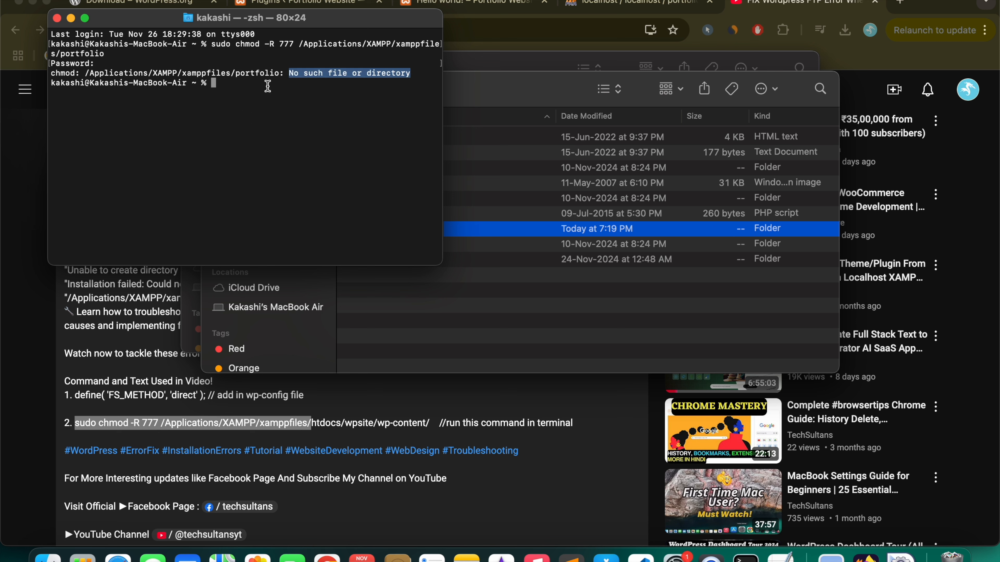
left_click(268, 86)
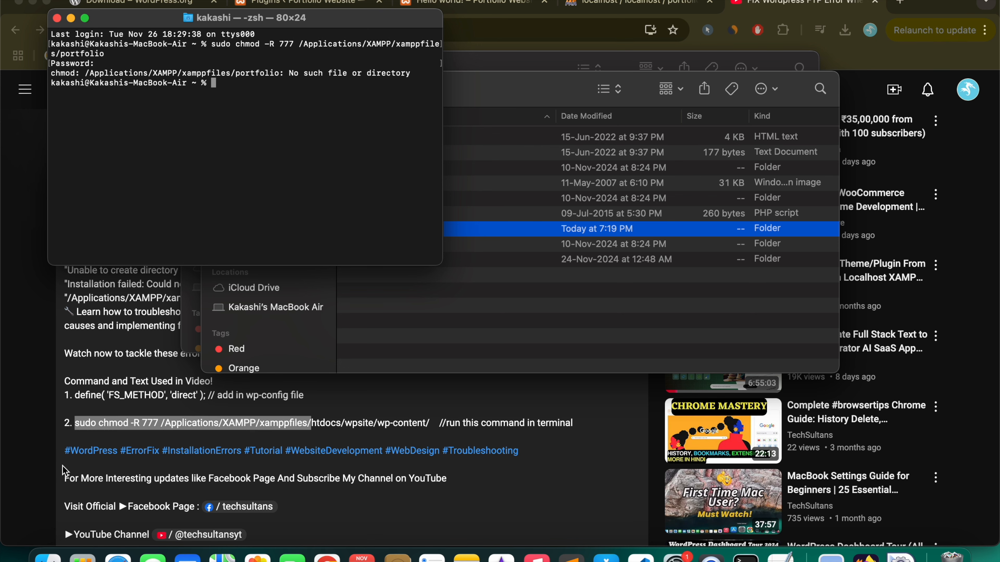
left_click(174, 422)
left_click_drag(73, 420, 343, 418)
key("super+c")
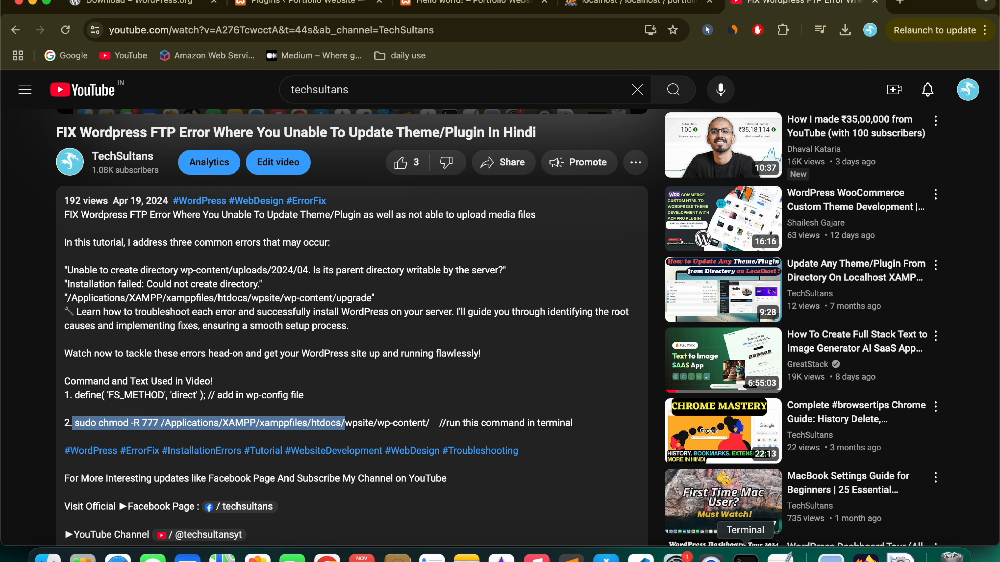
Step: Run sudo chmod -R 777 on /Applications/XAMPP/xamppfiles/htdocs/portfolio in Terminal
left_click(745, 557)
key("super+v")
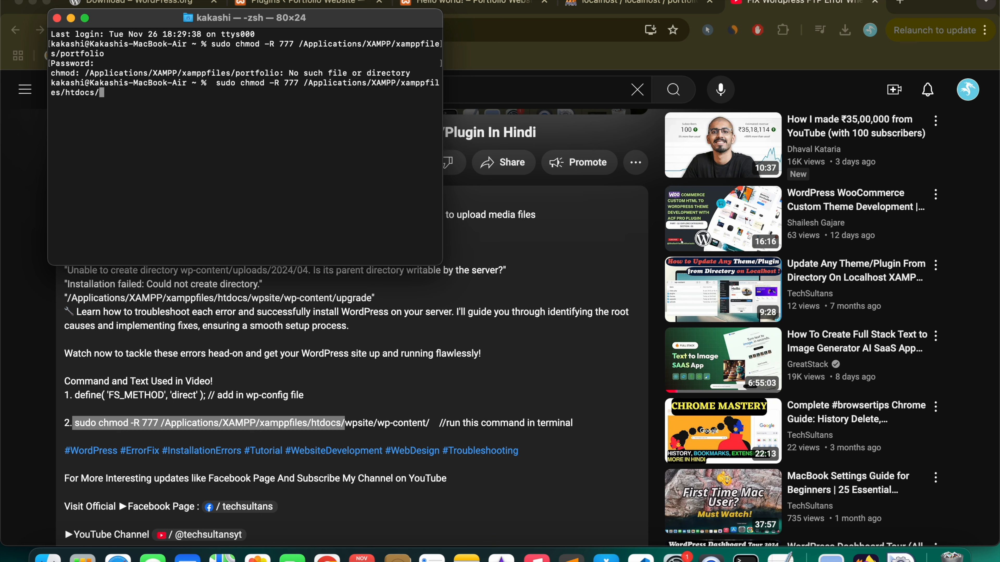
type("portfolio")
key("Return")
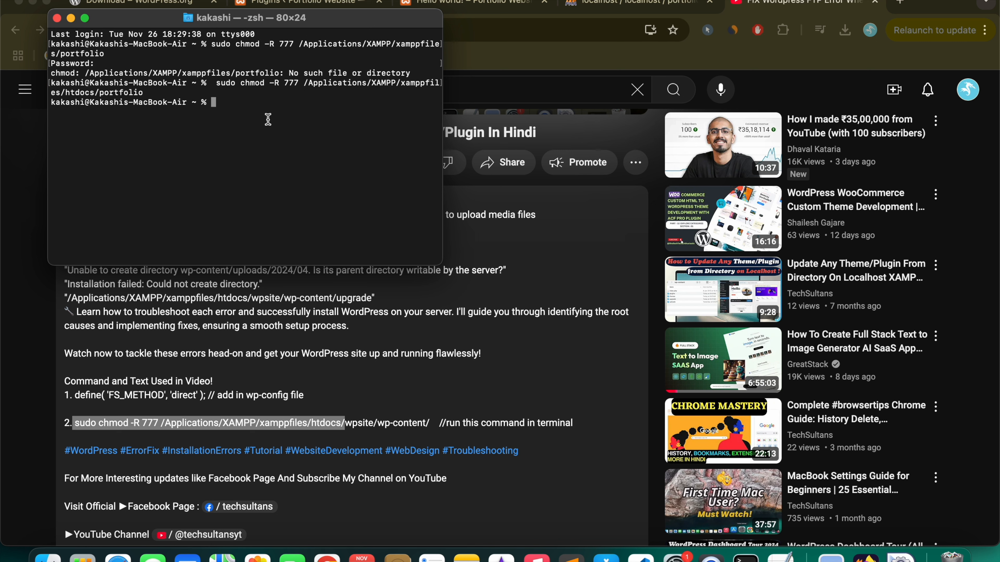
left_click(204, 331)
Step: Dismiss the FTP connection request and delete the Akismet Anti-spam plugin
left_click(457, 4)
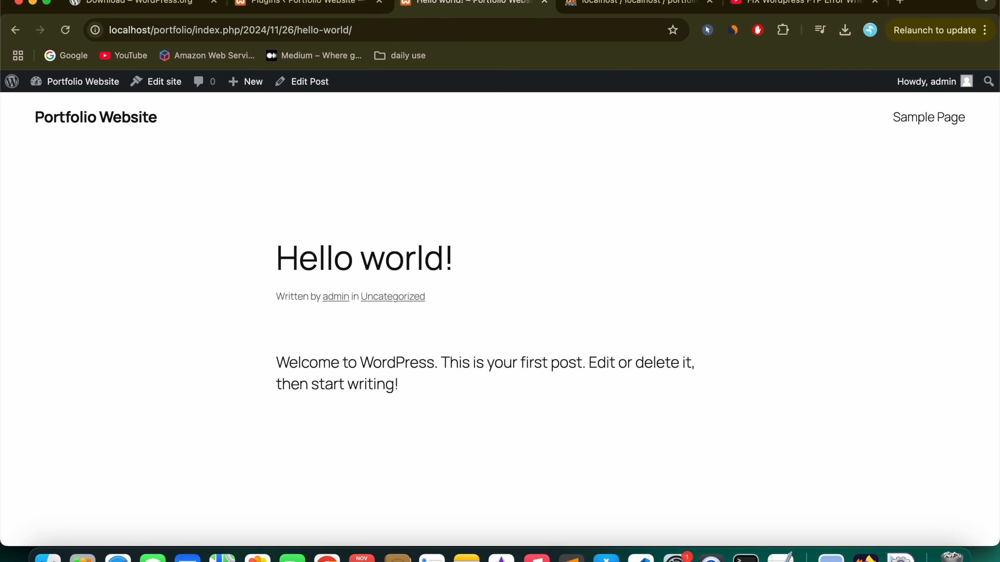
left_click(309, 5)
left_click(553, 463)
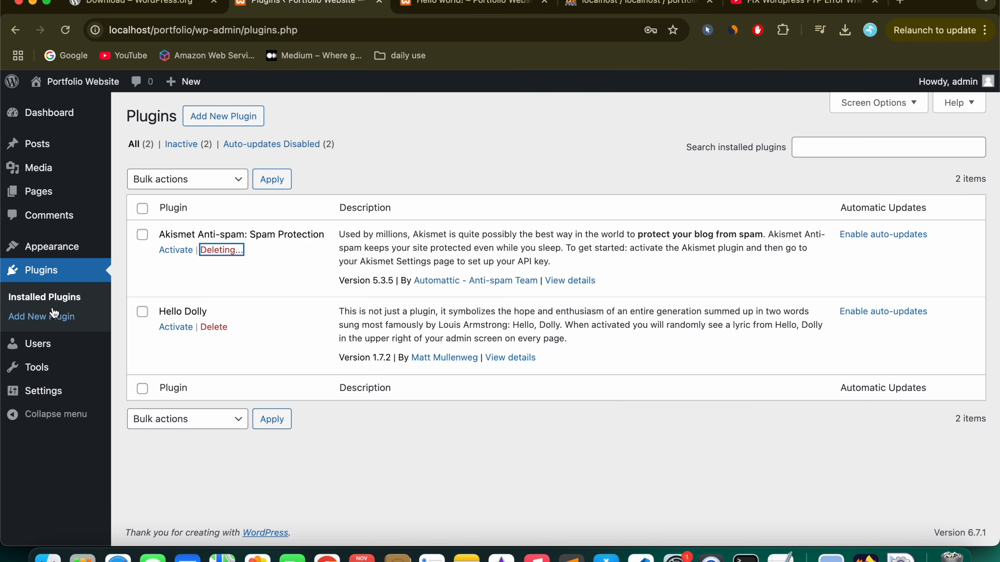
left_click(214, 250)
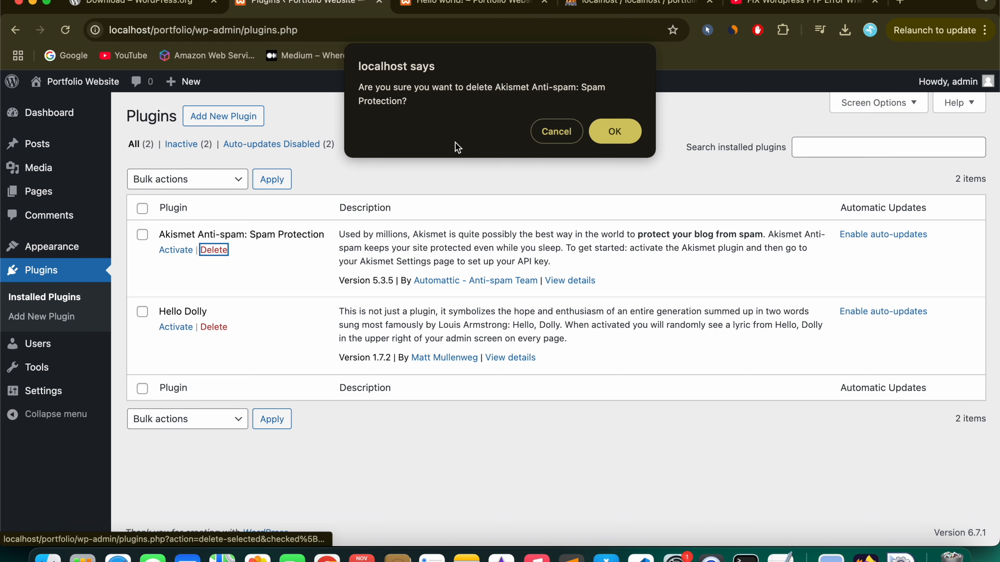
left_click(629, 131)
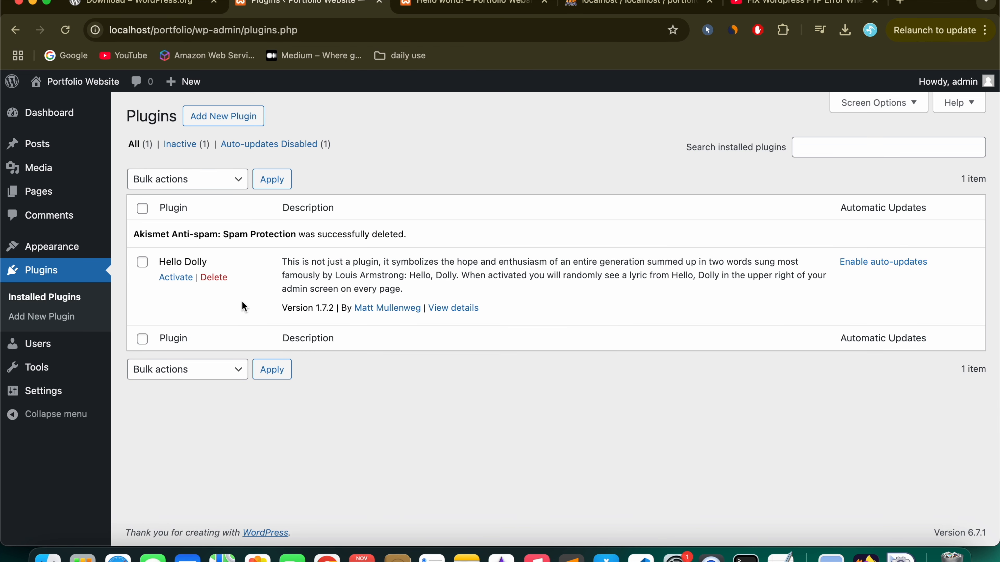
Step: Delete the Hello Dolly plugin, refresh the now-empty plugin list, and view installed themes
left_click(215, 279)
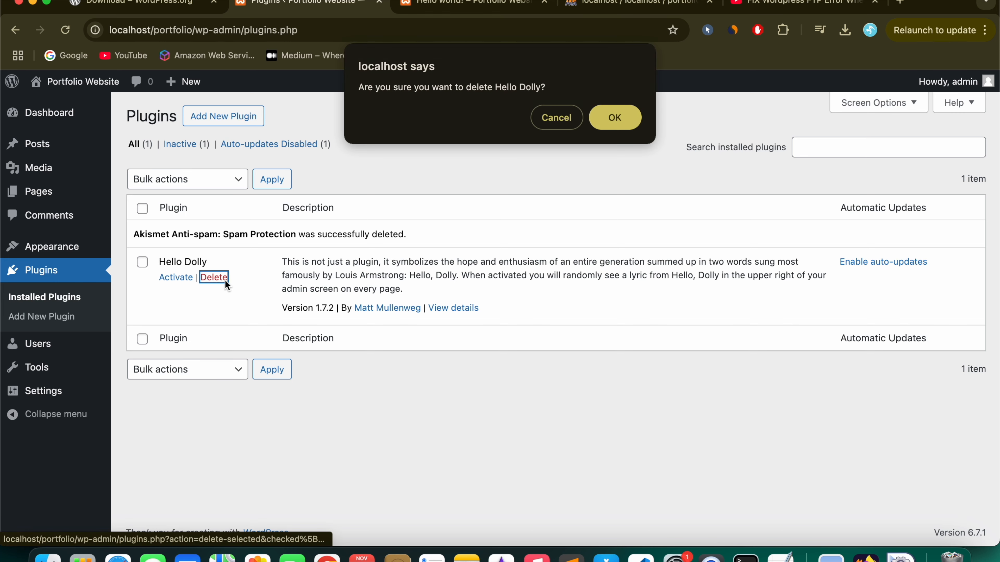
left_click(635, 112)
left_click(31, 303)
mouse_move(65, 248)
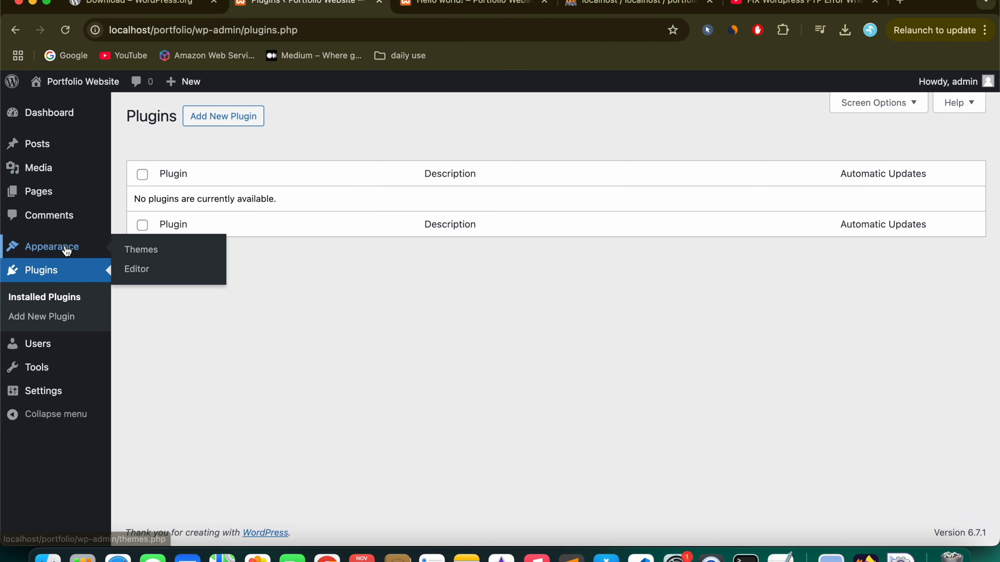
left_click(145, 250)
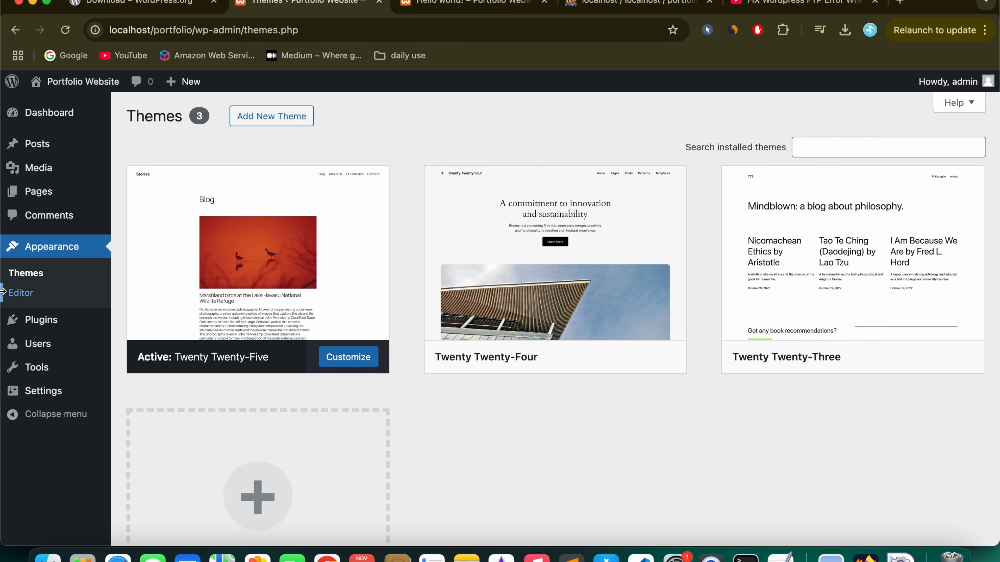
Step: Install Astra from the Add New Theme catalogue, review its preview, and activate it
left_click(285, 120)
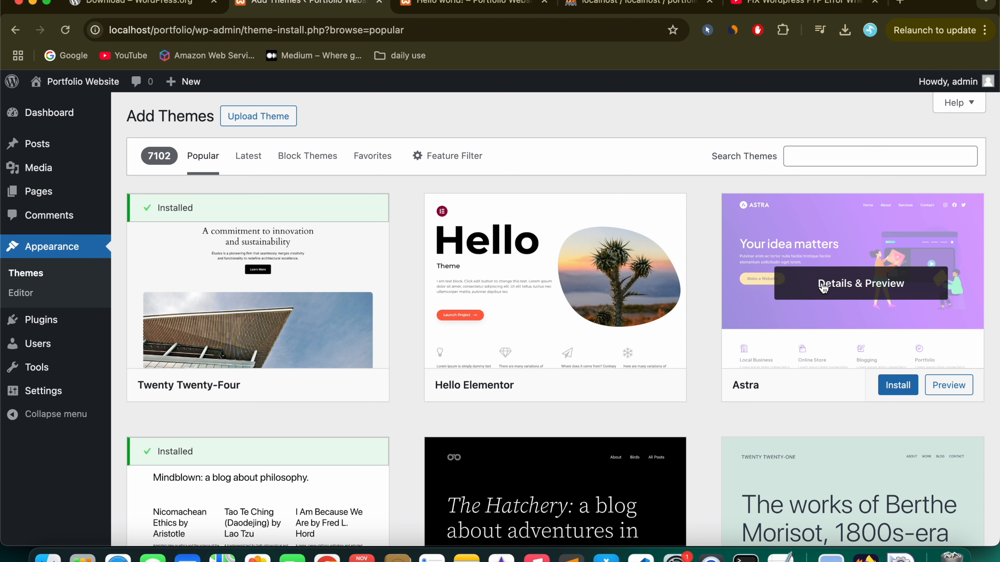
left_click(893, 398)
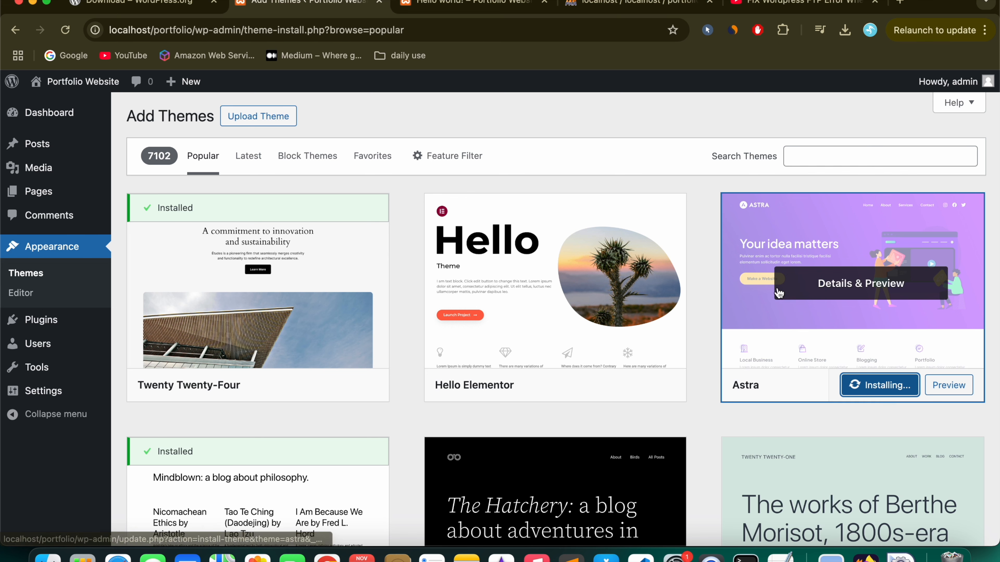
left_click(837, 298)
scroll(104, 435, "down", 5)
scroll(103, 431, "up", 5)
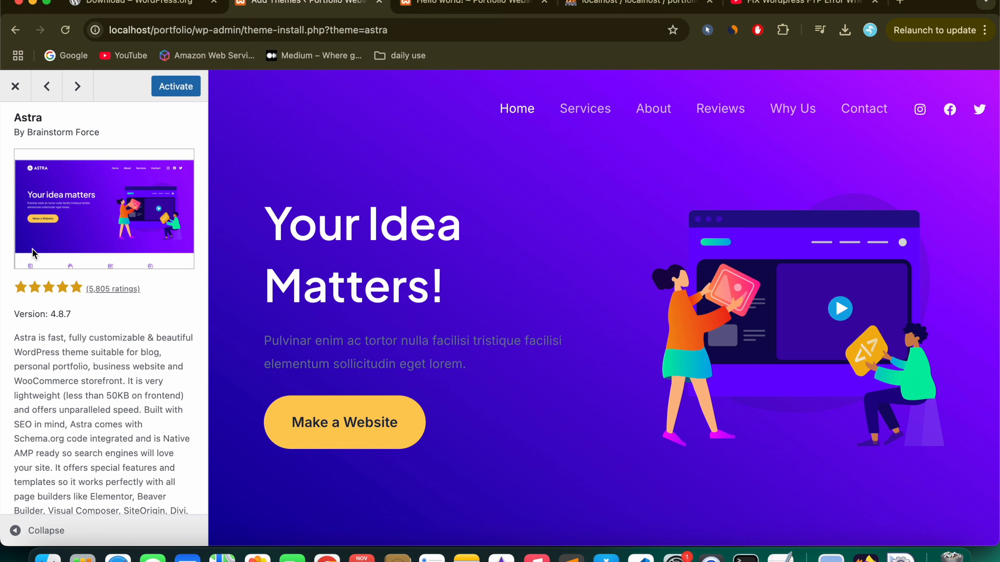
left_click(14, 86)
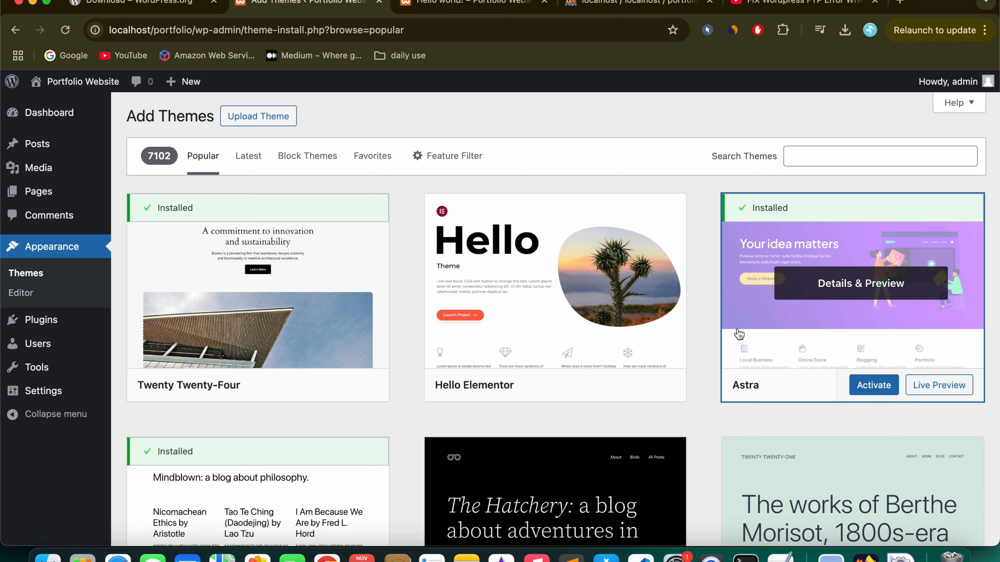
left_click(873, 386)
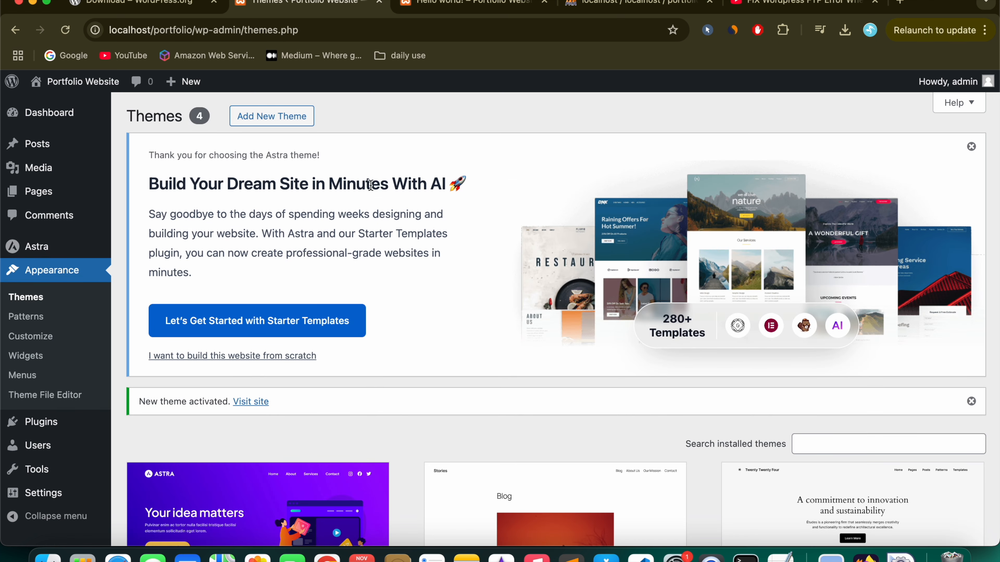
Step: Visit the live site to check the Astra design, then return to the Themes admin page
mouse_move(75, 83)
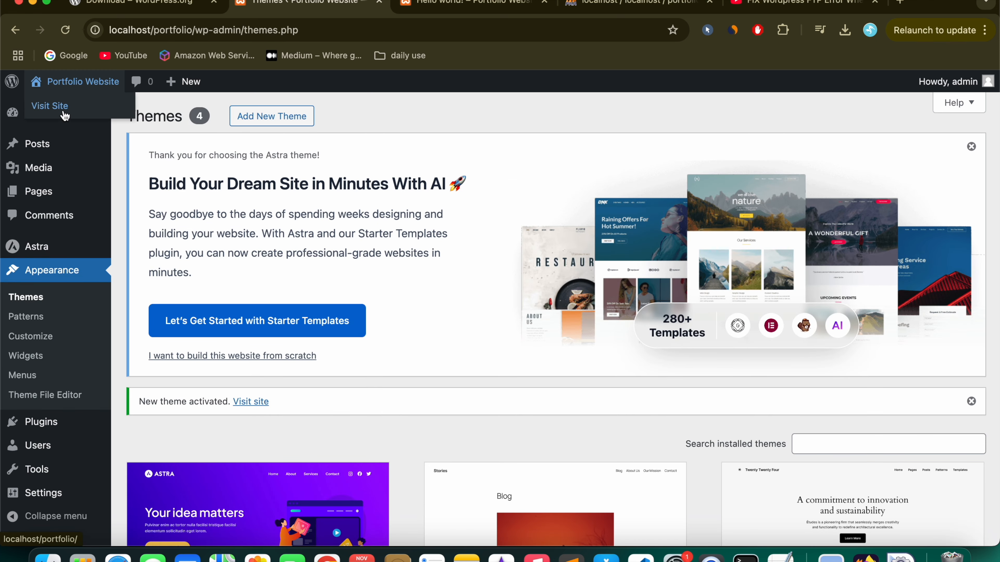
left_click(61, 111, "super")
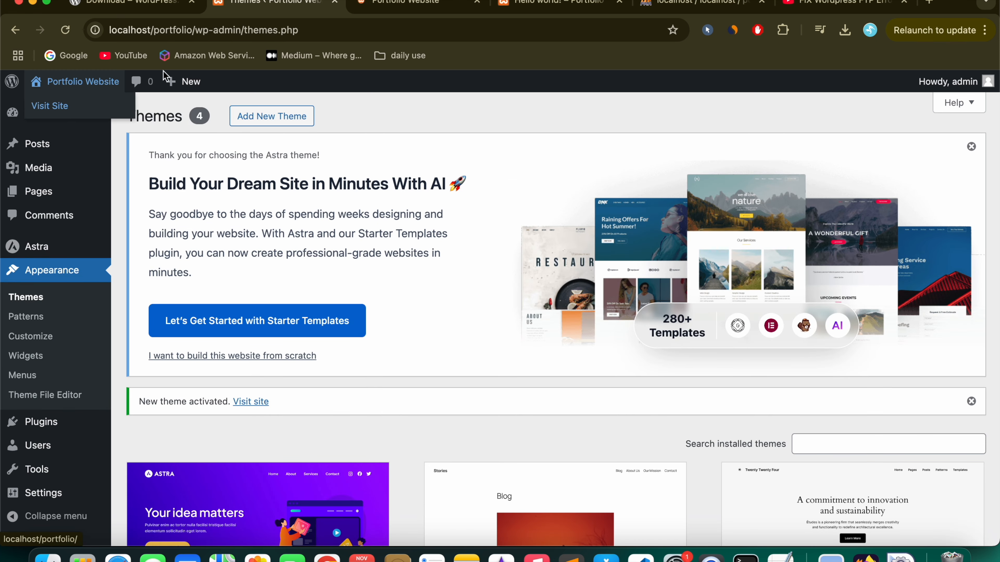
left_click(391, 9)
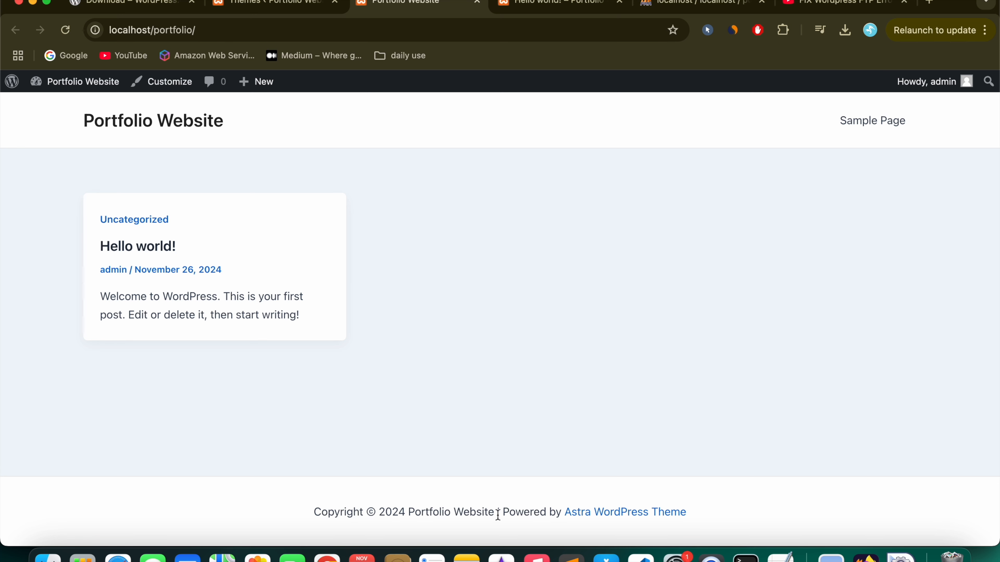
key("ctrl+shift+Tab")
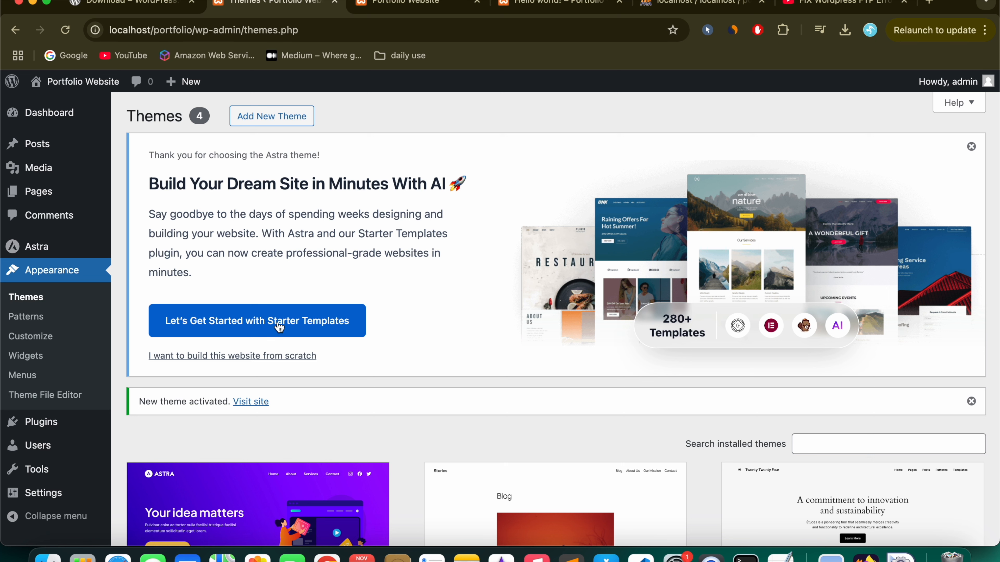
Step: Activate the Starter Templates plugin and open Installed Plugins from the dashboard
left_click(312, 326)
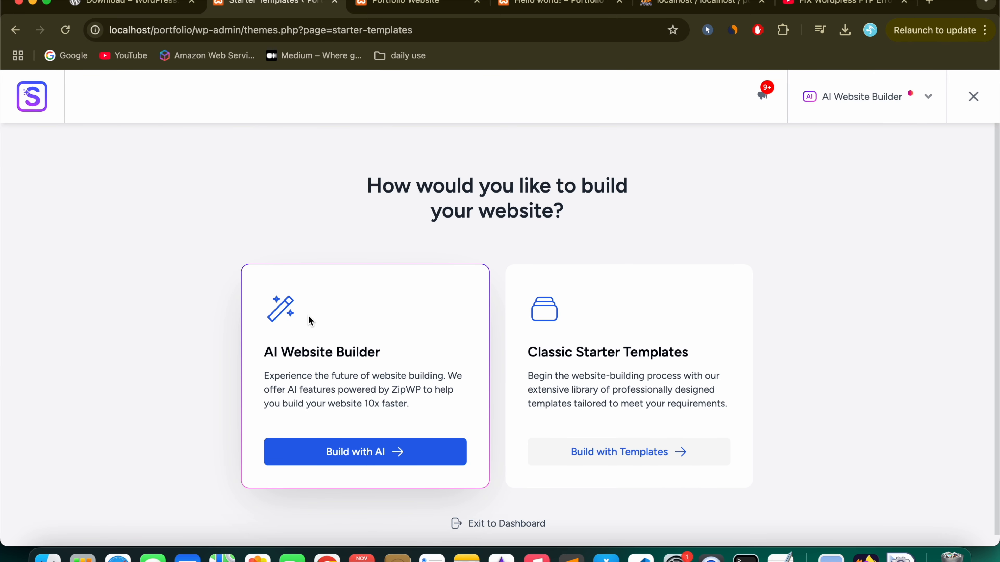
left_click(395, 6)
mouse_move(87, 83)
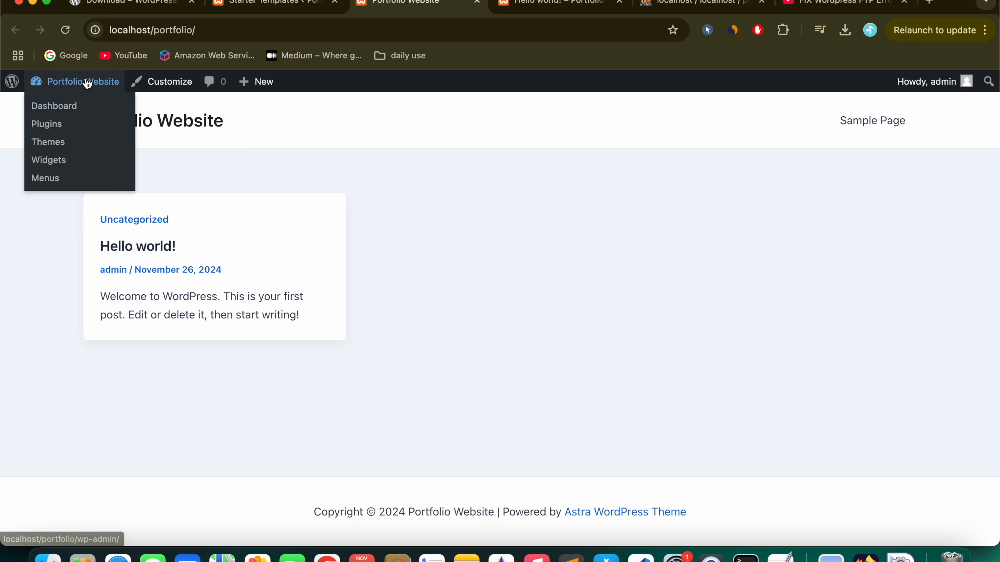
left_click(67, 105)
mouse_move(56, 349)
left_click(165, 348)
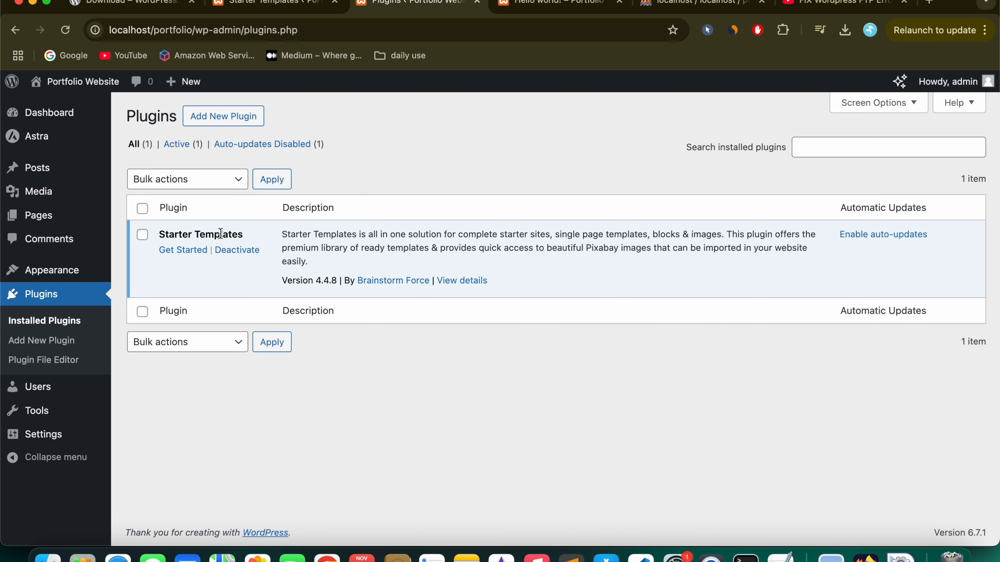
Step: Review the Starter Templates 4.4.8 plugin details, including its active installations count
left_click_drag(154, 237, 268, 238)
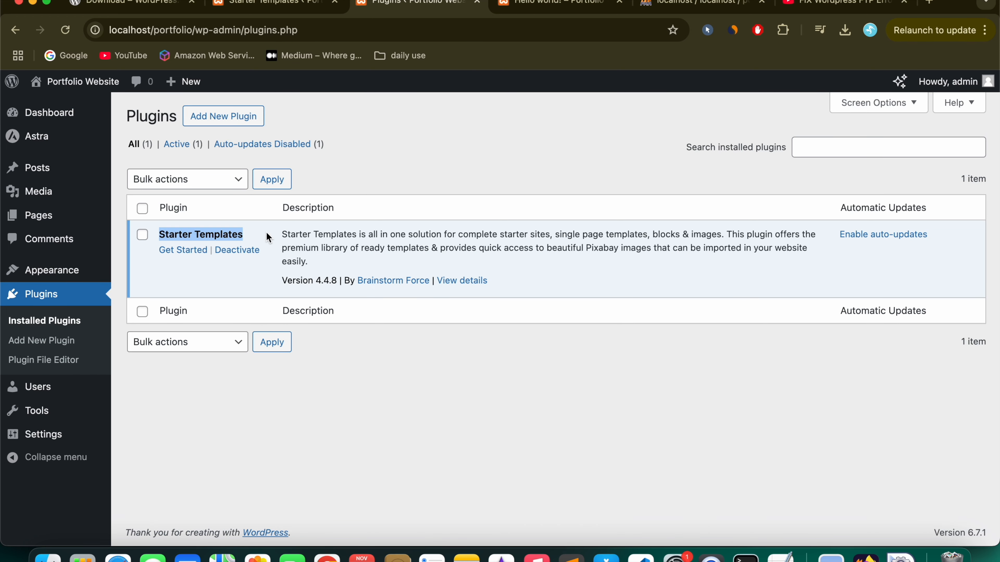
left_click(268, 238)
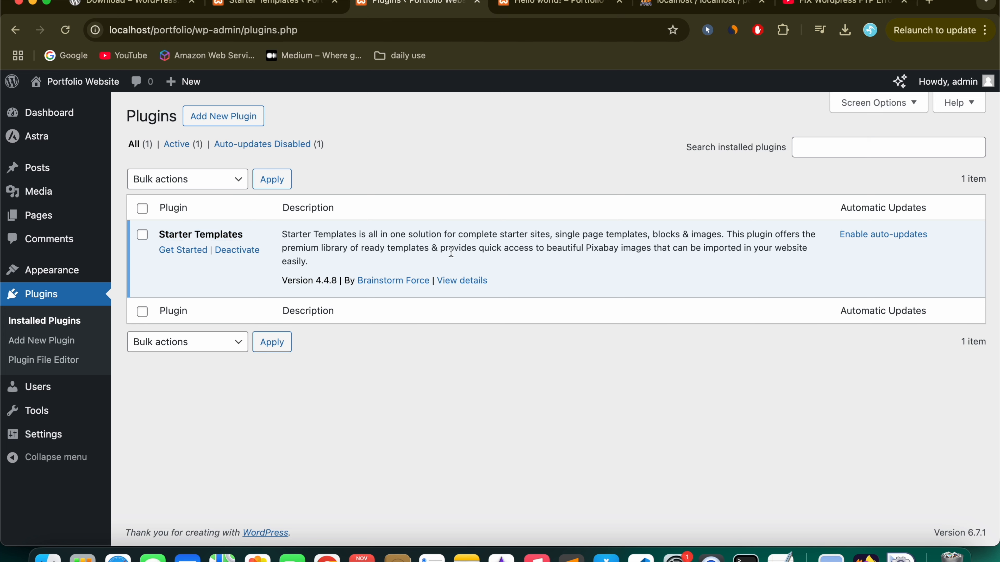
left_click(471, 280)
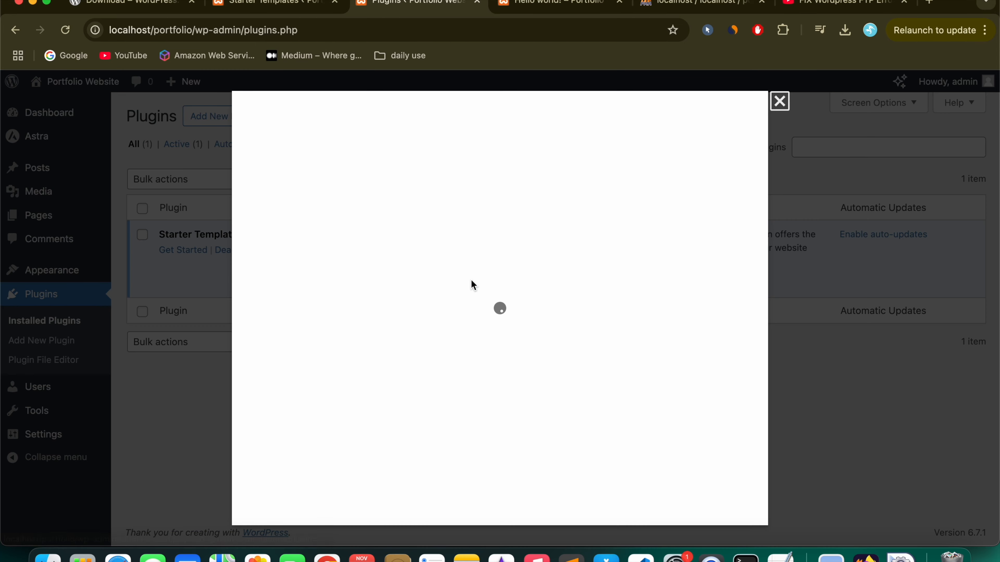
scroll(492, 346, "down", 4)
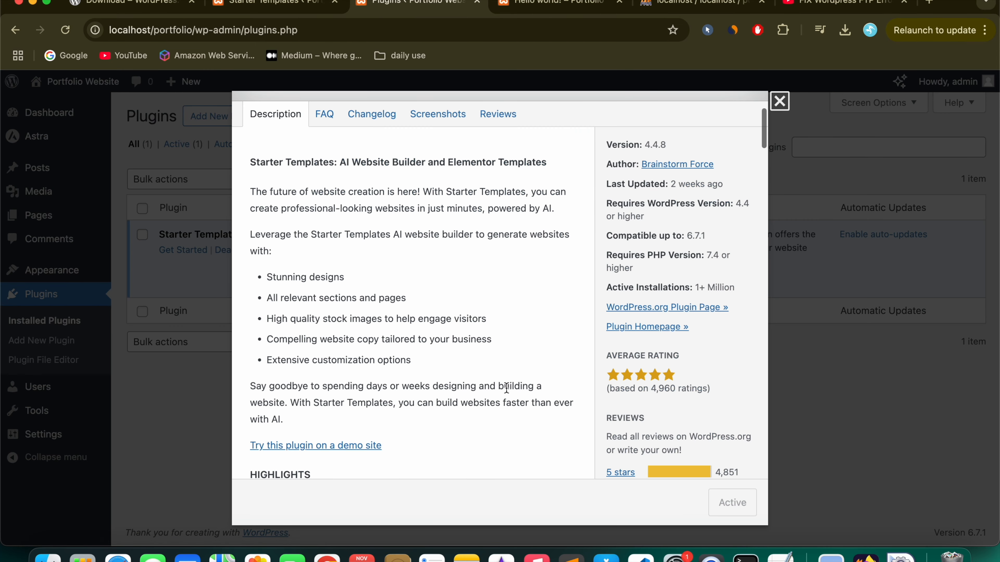
left_click_drag(691, 286, 730, 288)
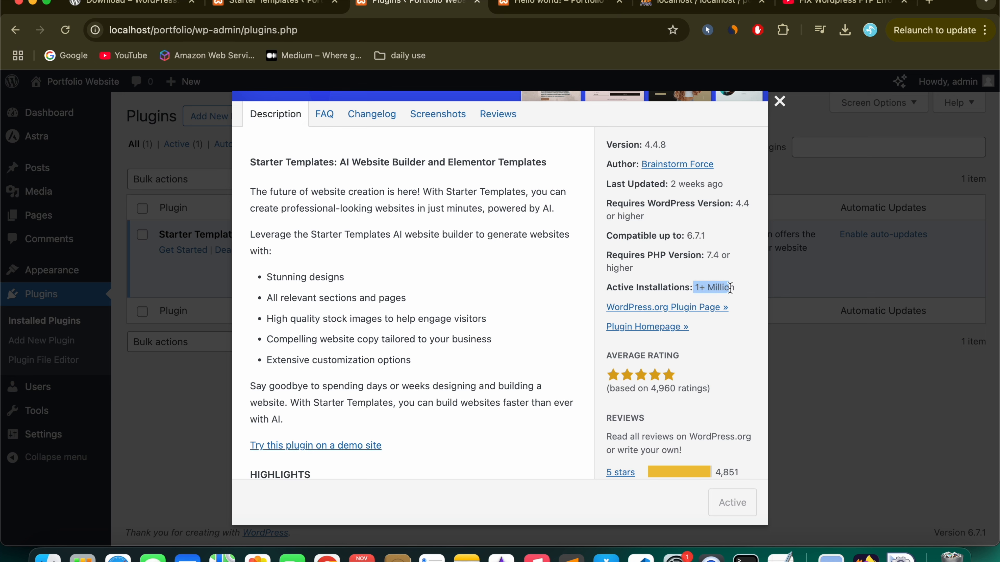
left_click(779, 101)
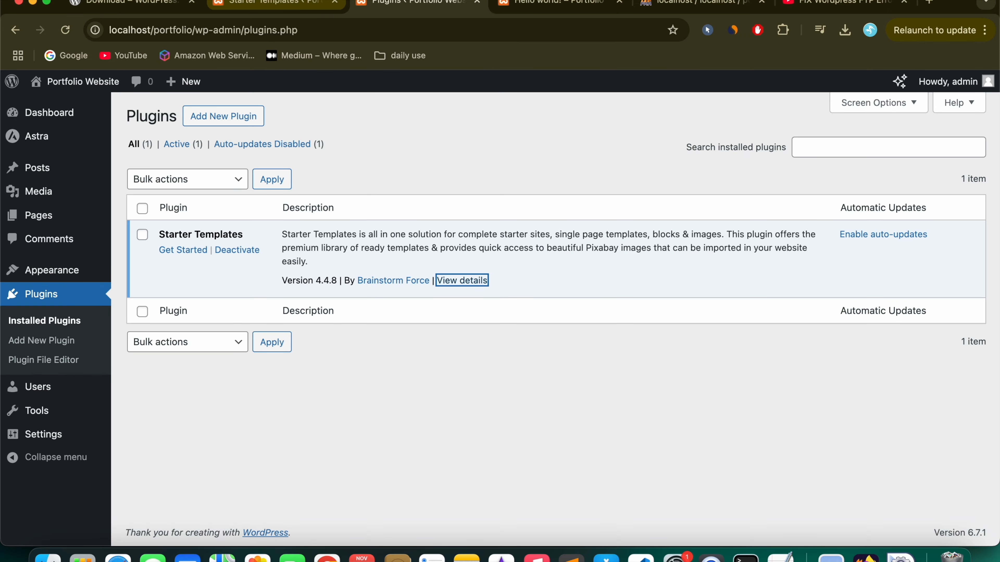
left_click(307, 4)
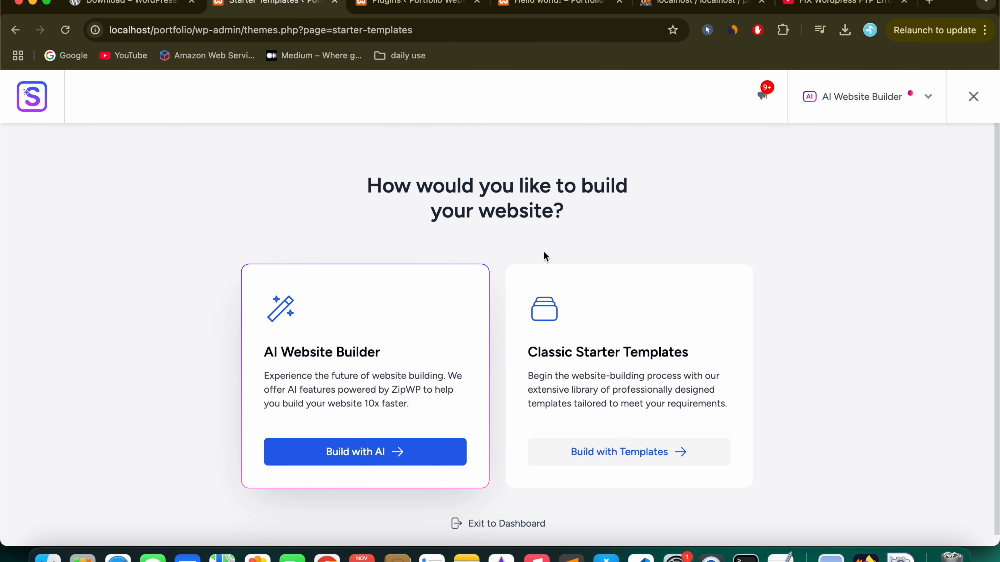
Step: Choose Classic Starter Templates and select Elementor as the page builder
left_click_drag(529, 355, 697, 360)
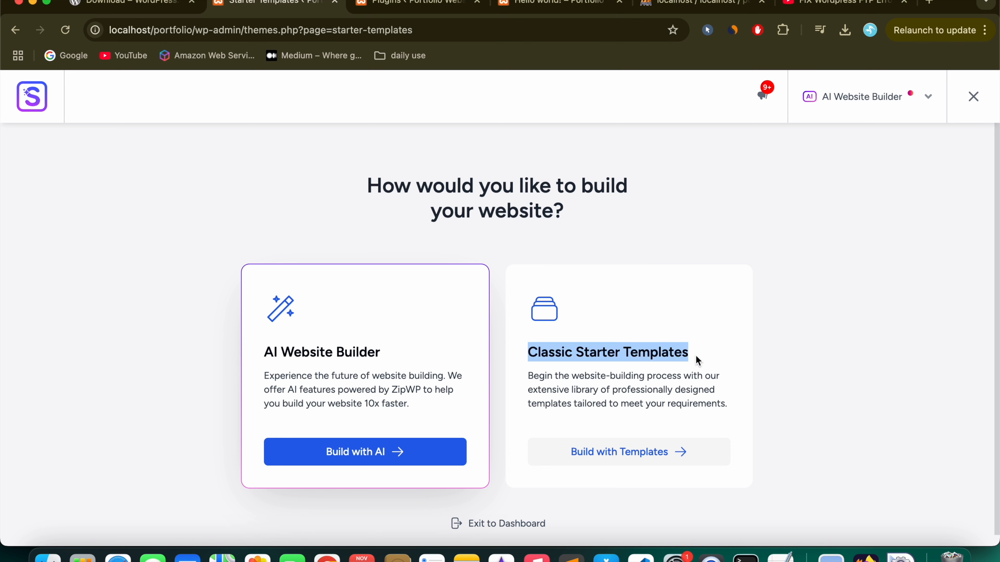
left_click(767, 360)
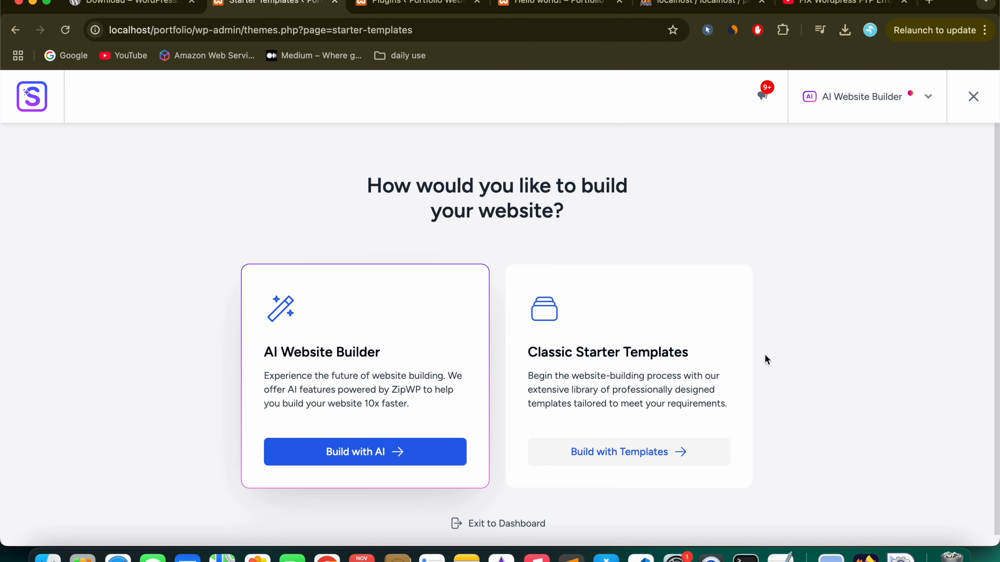
left_click(628, 452)
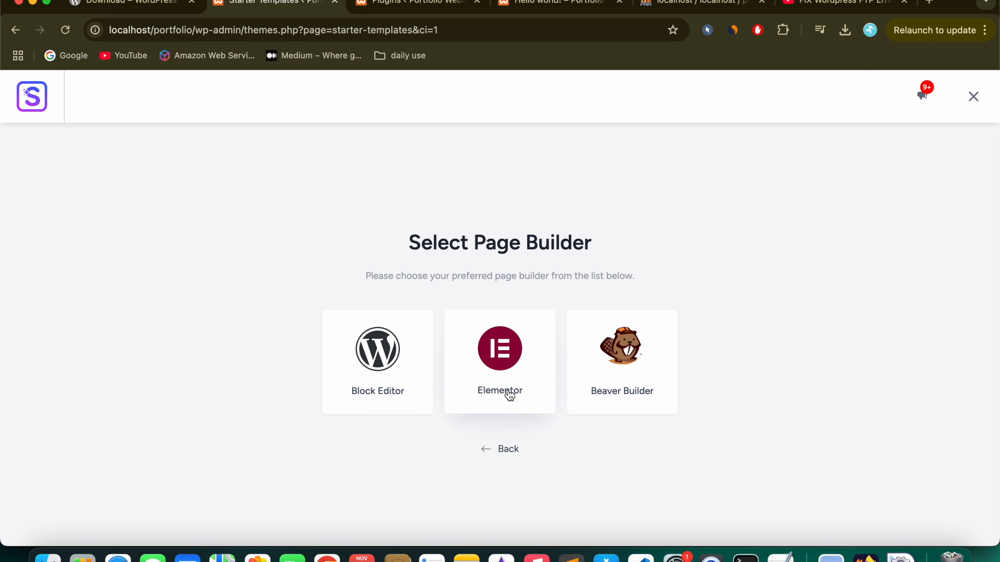
left_click(487, 365)
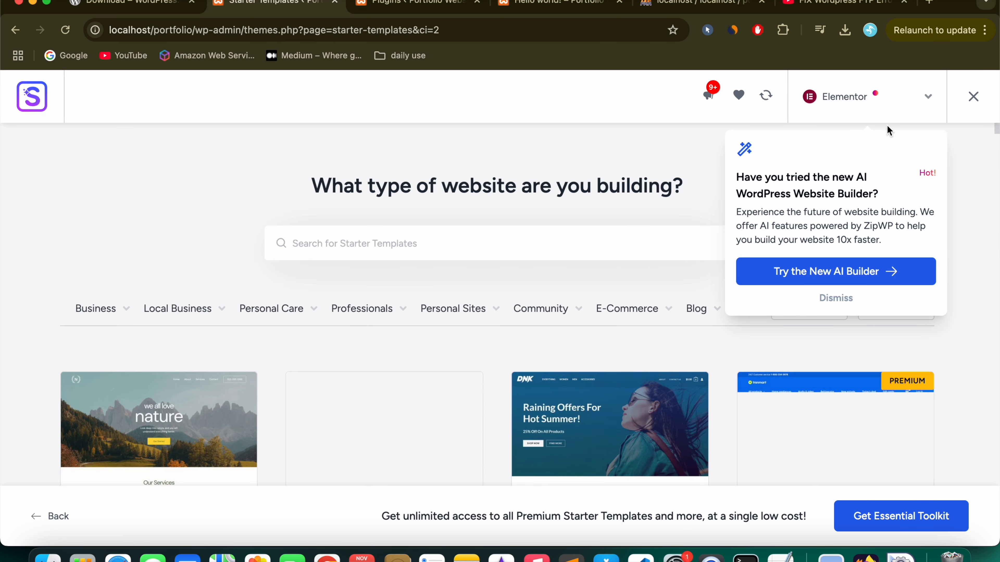
Step: Dismiss the AI Builder promotion and browse the starter template library
left_click(832, 298)
scroll(314, 272, "down", 5)
scroll(390, 349, "up", 4)
scroll(389, 349, "down", 14)
scroll(390, 349, "down", 10)
scroll(390, 349, "down", 10)
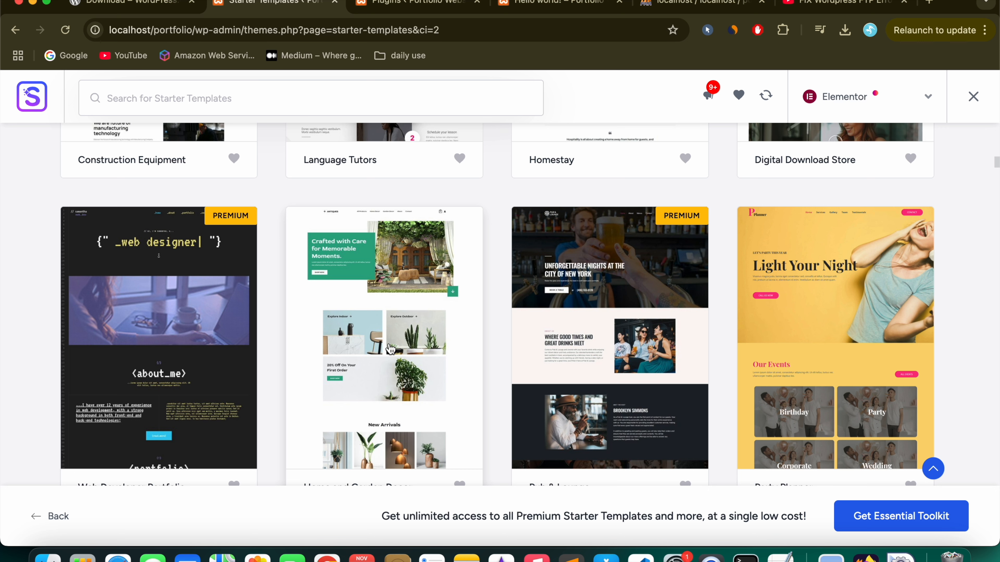
scroll(334, 334, "up", 15)
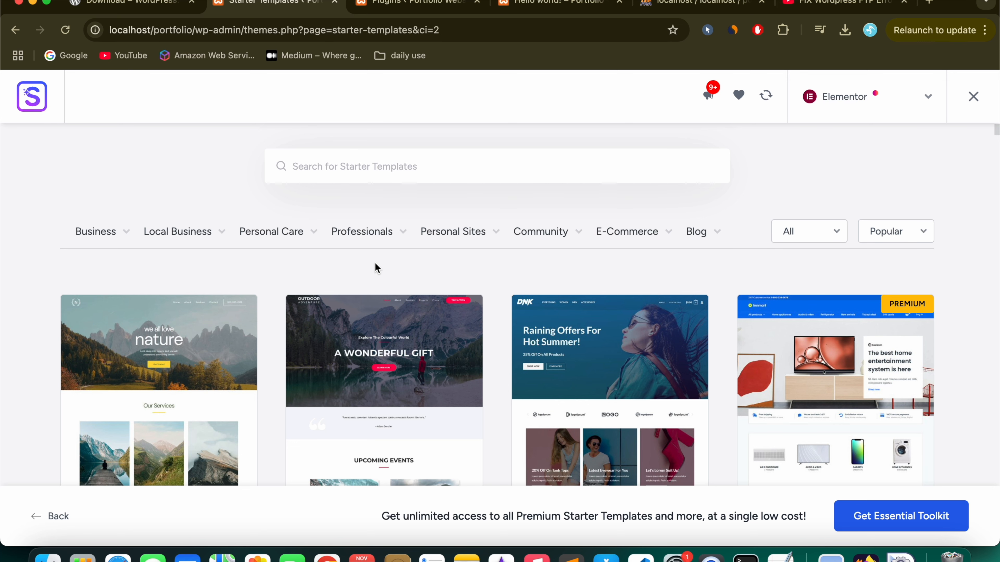
Step: Filter templates to Web Designer and scroll to the Alex James web developer template
mouse_move(376, 232)
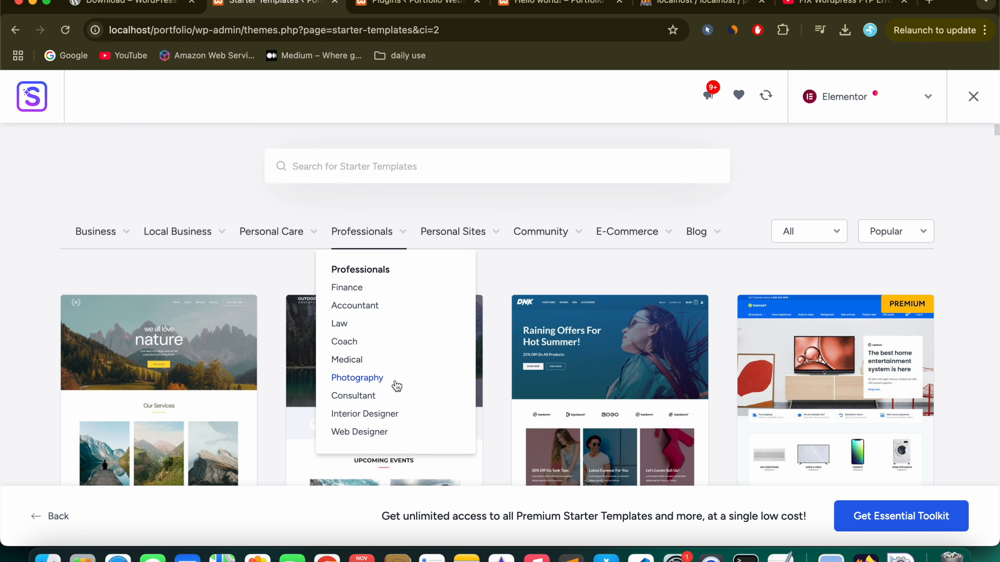
left_click(378, 433)
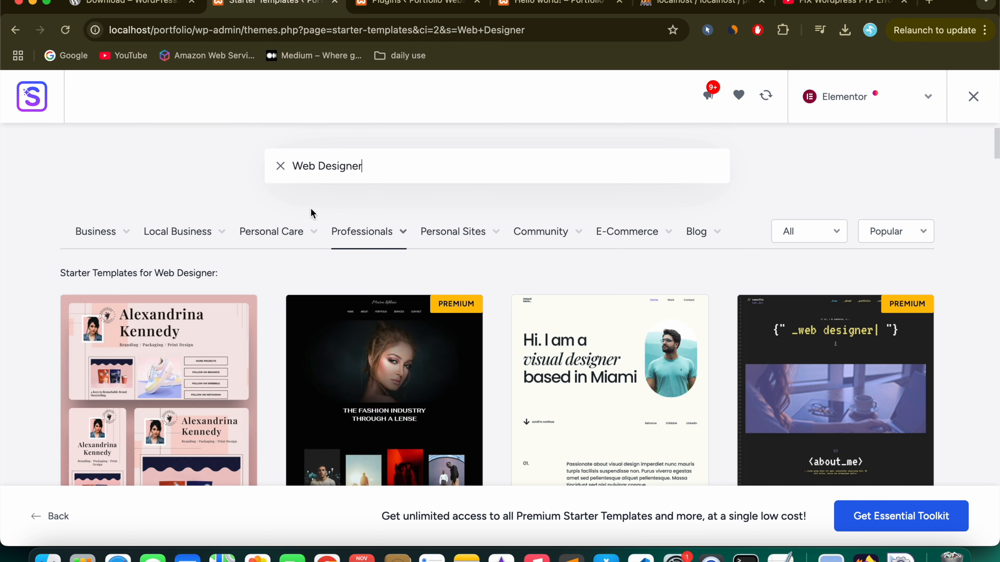
mouse_move(394, 232)
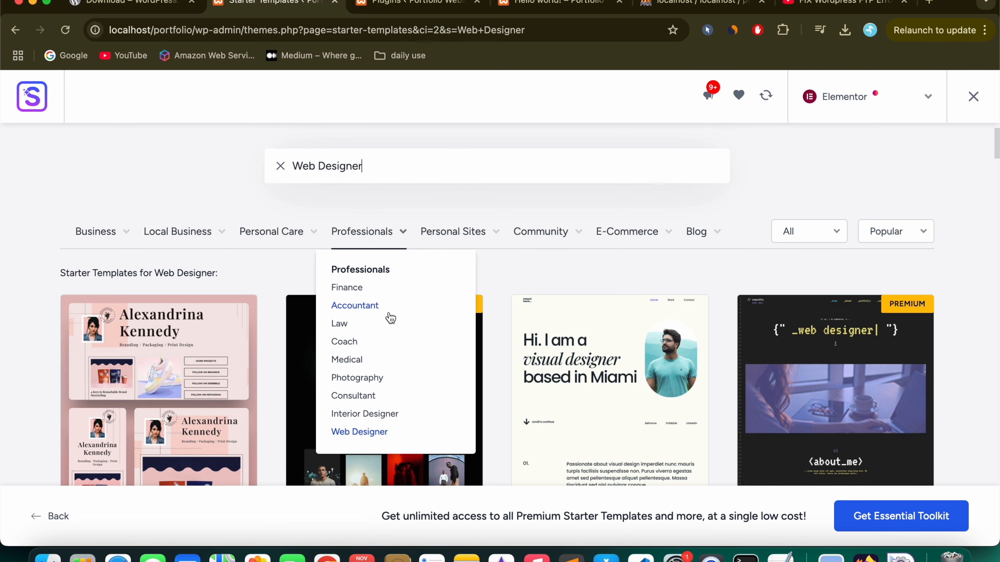
mouse_move(105, 240)
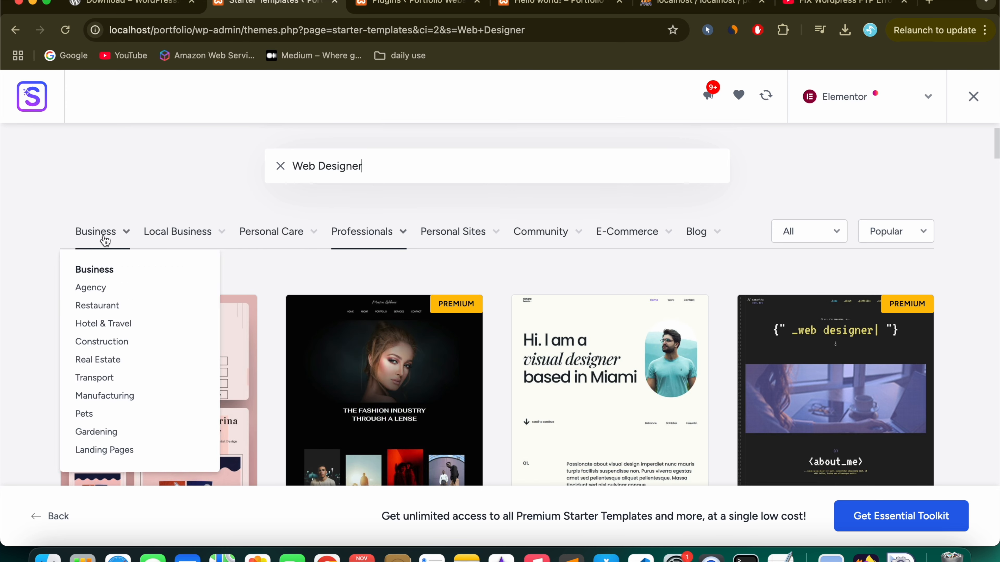
scroll(379, 375, "down", 10)
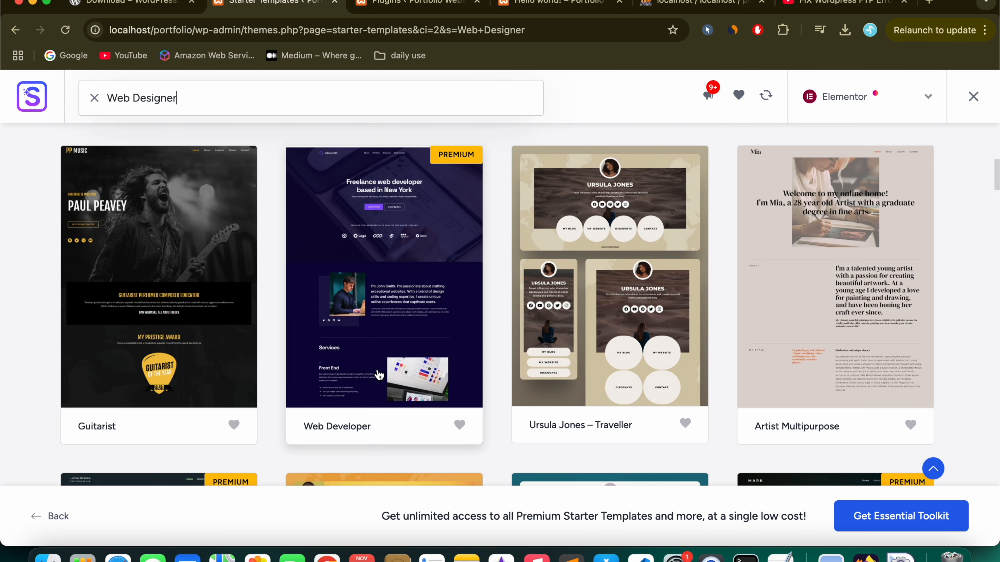
scroll(378, 375, "up", 1)
scroll(379, 375, "down", 15)
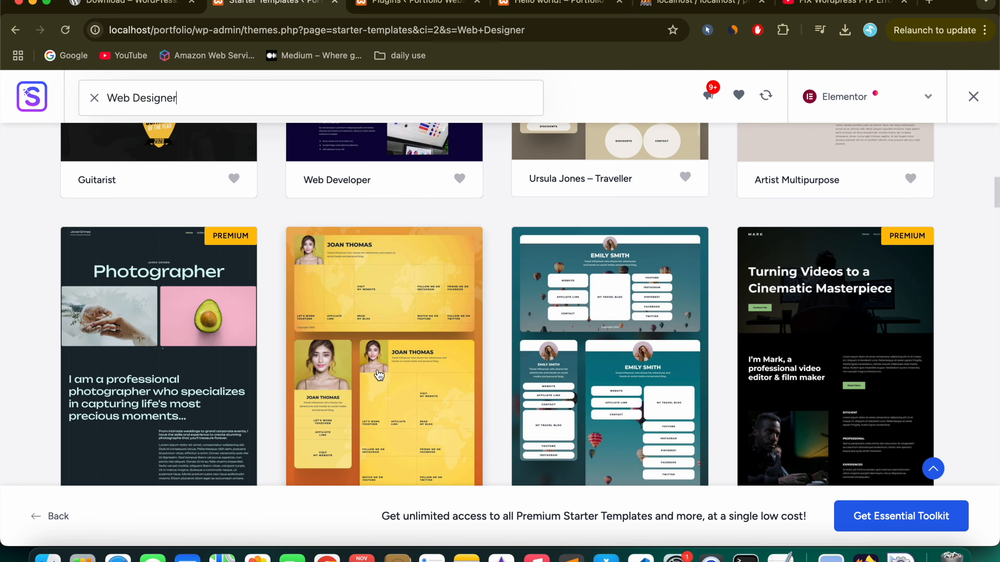
scroll(379, 376, "down", 9)
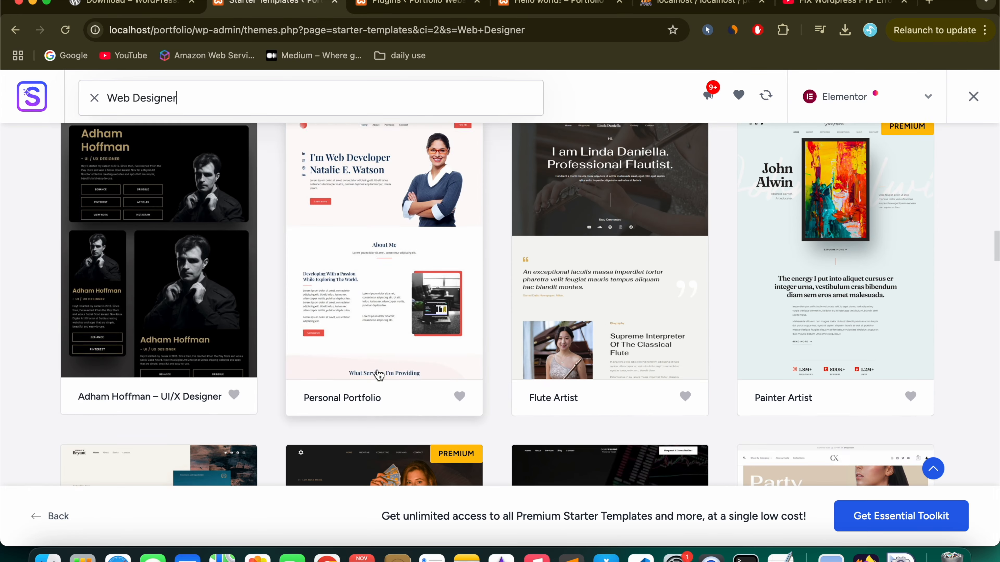
scroll(379, 375, "down", 9)
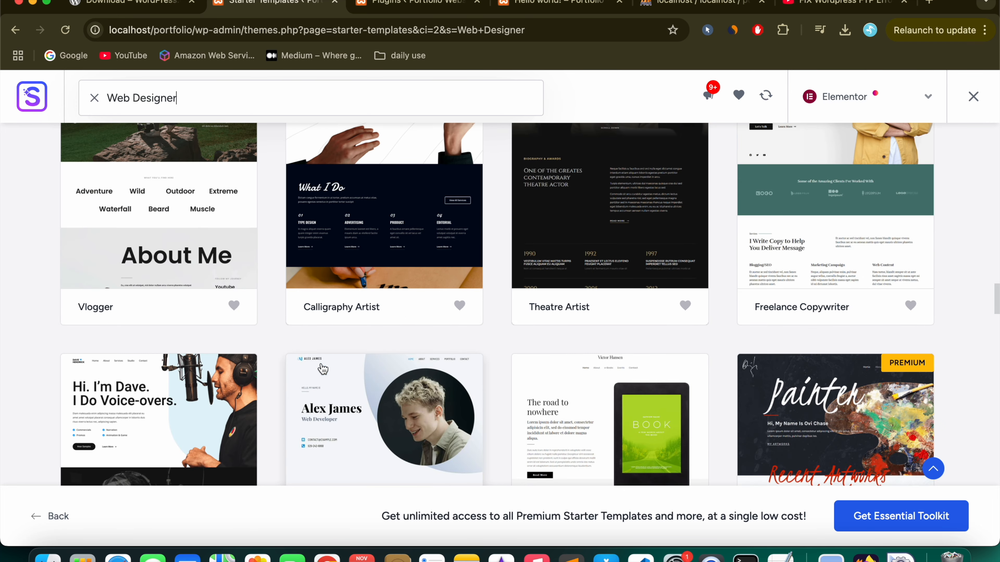
Step: Open the Alex James Portfolio & CV template and apply the orange Style 5 colour palette
left_click(393, 390)
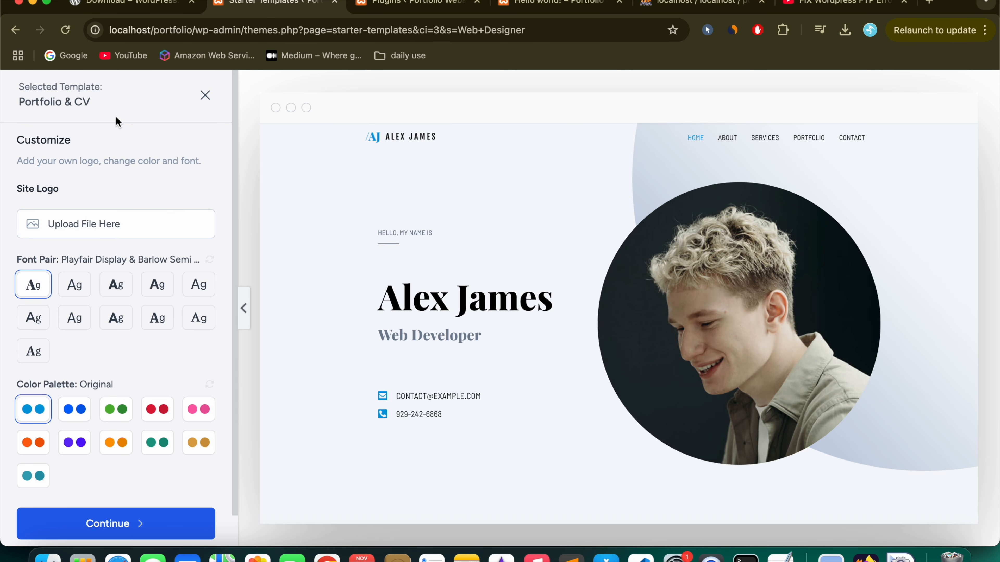
scroll(620, 311, "down", 15)
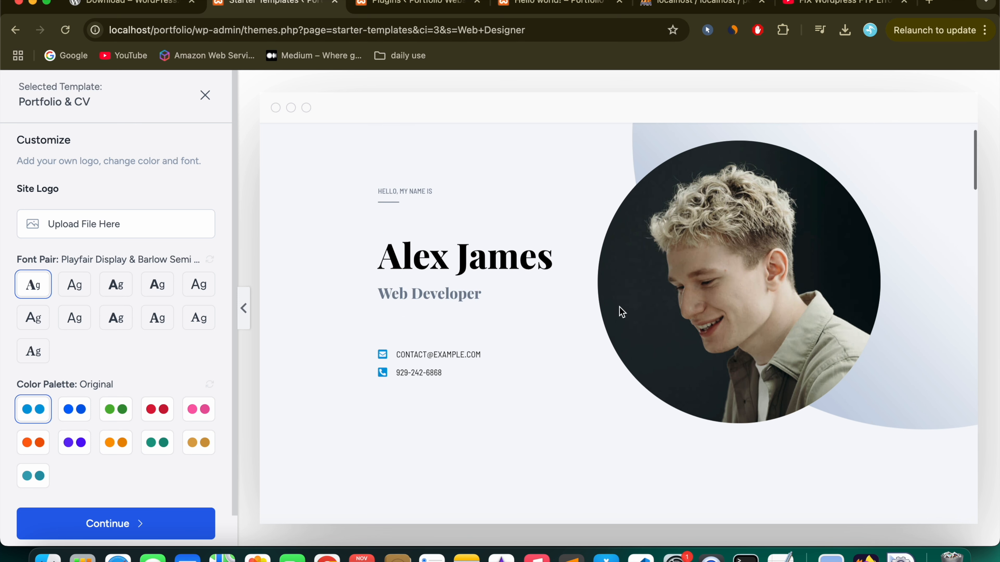
scroll(619, 308, "down", 15)
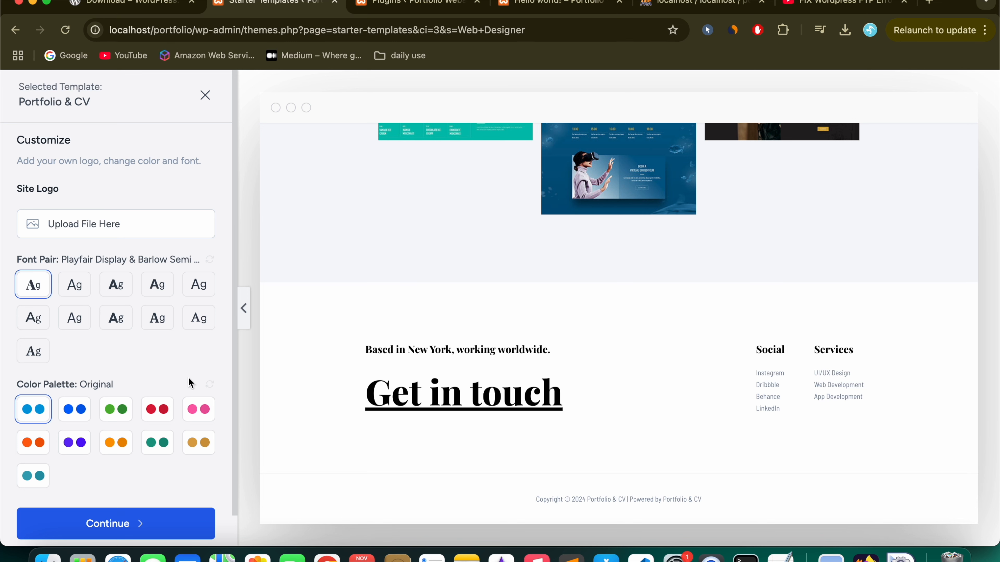
left_click(116, 409)
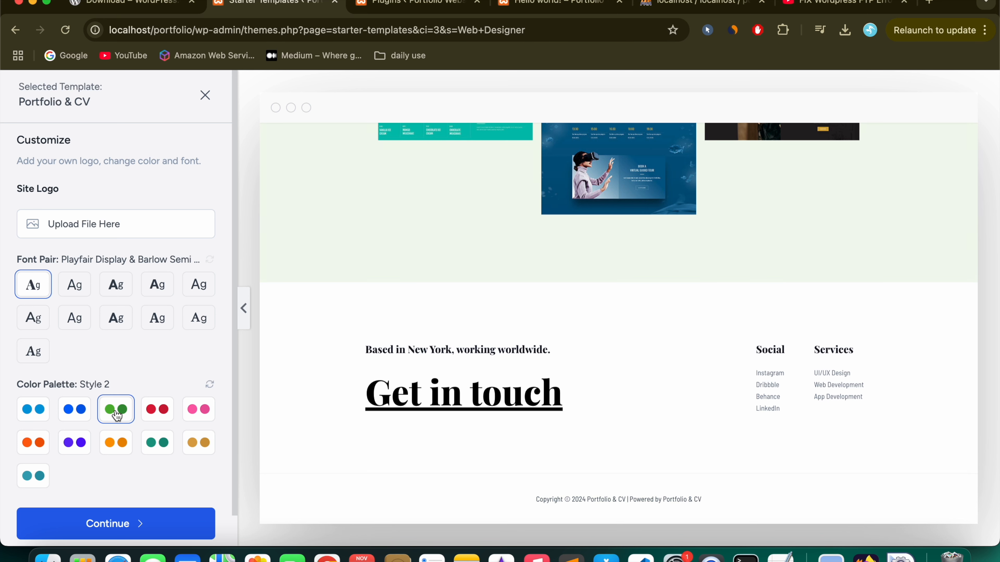
left_click(156, 413)
left_click(197, 411)
left_click(29, 449)
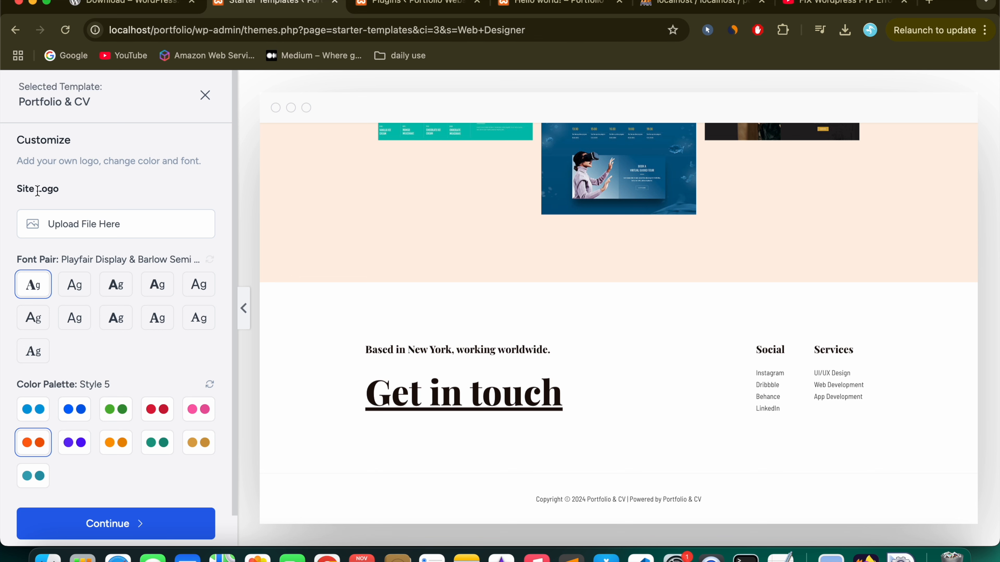
Step: Review the styled page preview and accept the template customization
left_click_drag(16, 189, 71, 193)
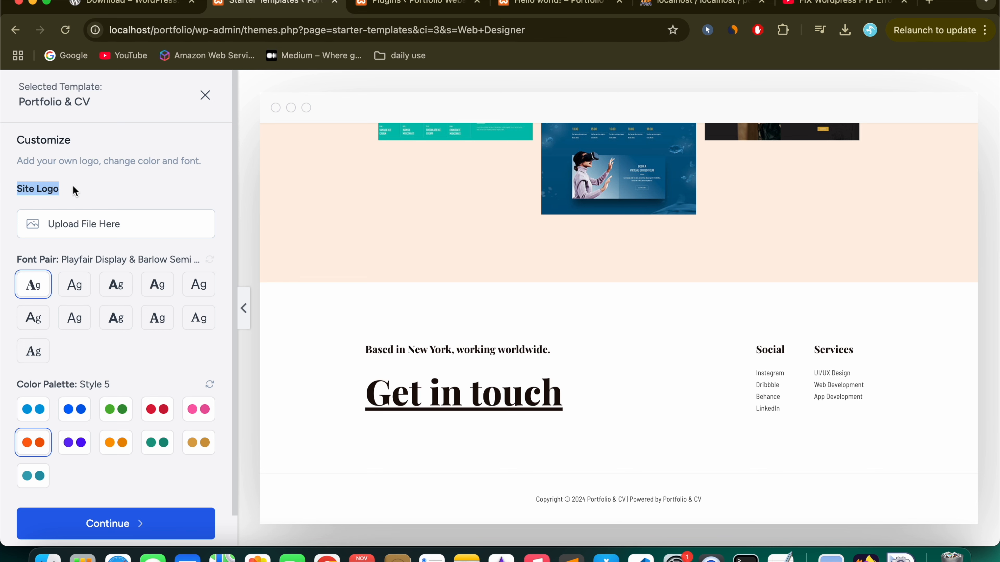
scroll(443, 212, "up", 15)
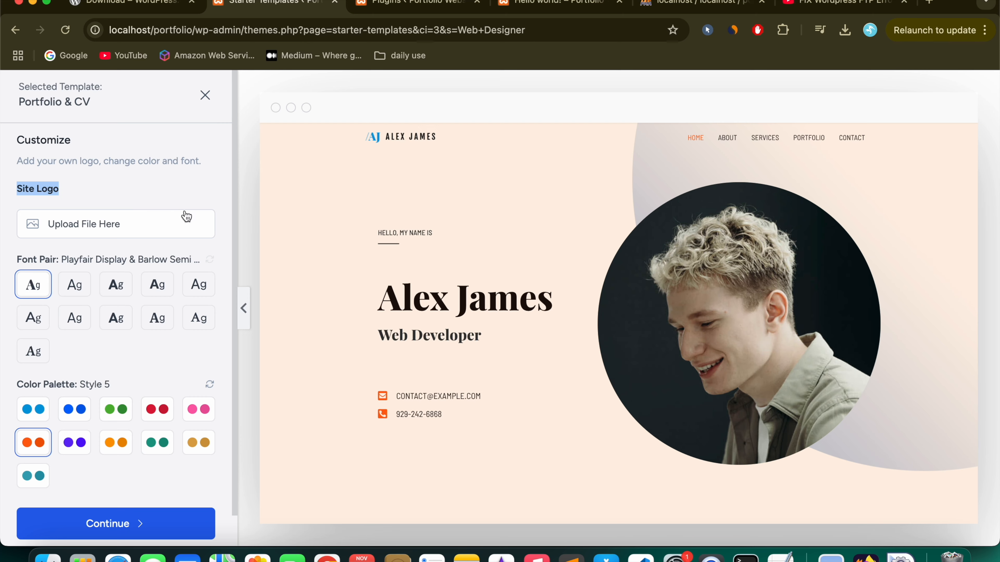
scroll(454, 304, "down", 8)
scroll(454, 304, "down", 15)
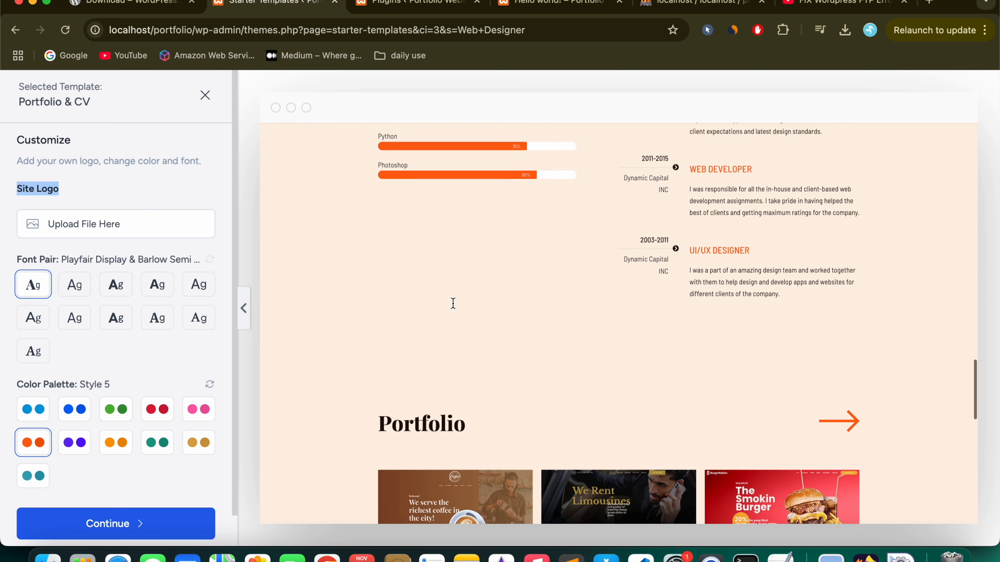
scroll(453, 303, "down", 3)
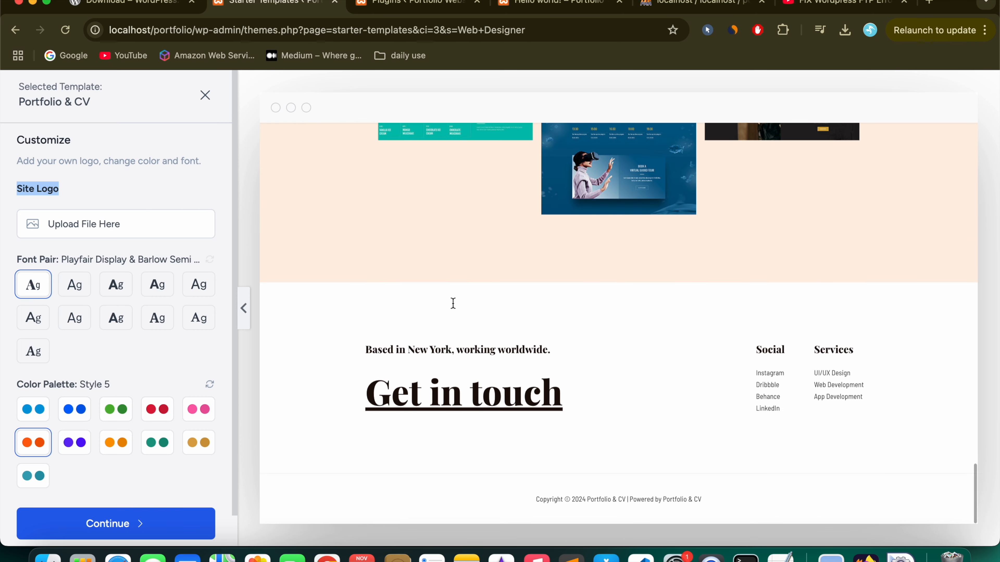
scroll(452, 303, "up", 20)
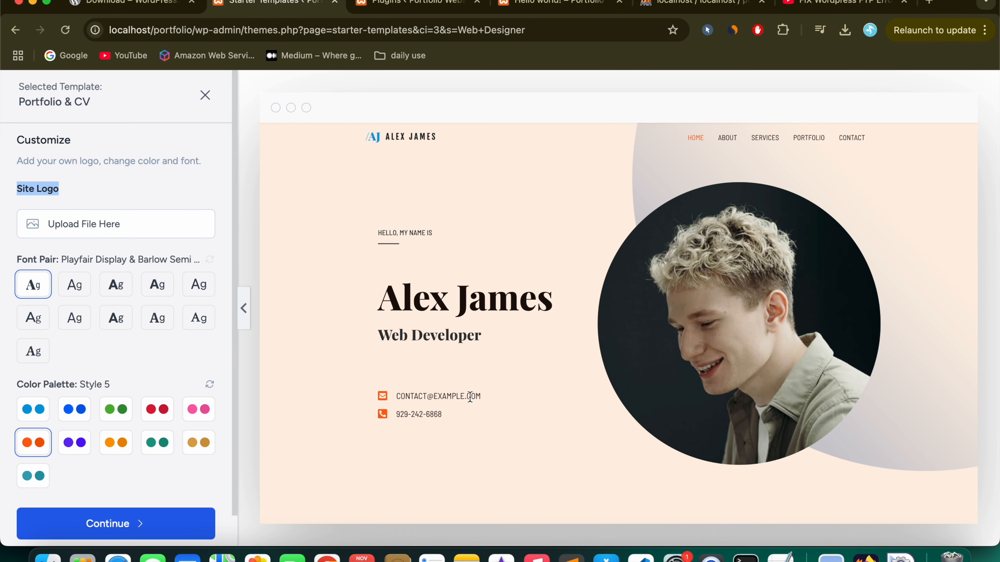
scroll(479, 465, "down", 5)
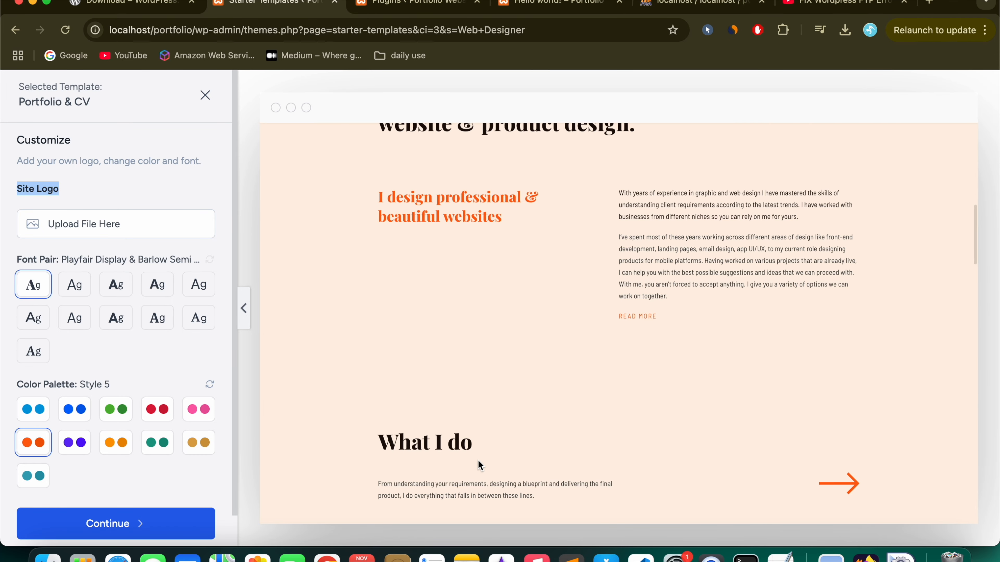
scroll(479, 465, "down", 5)
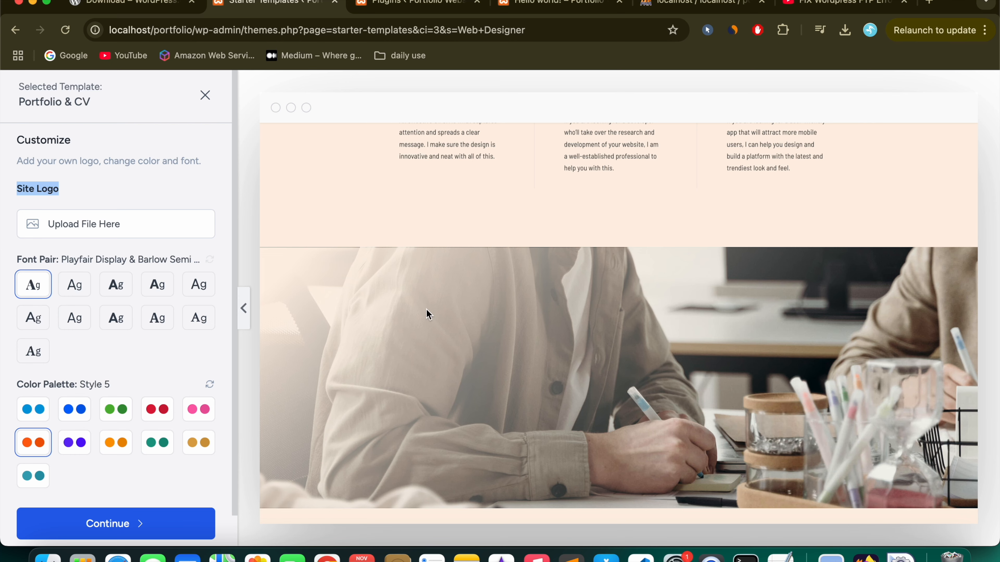
scroll(426, 308, "up", 5)
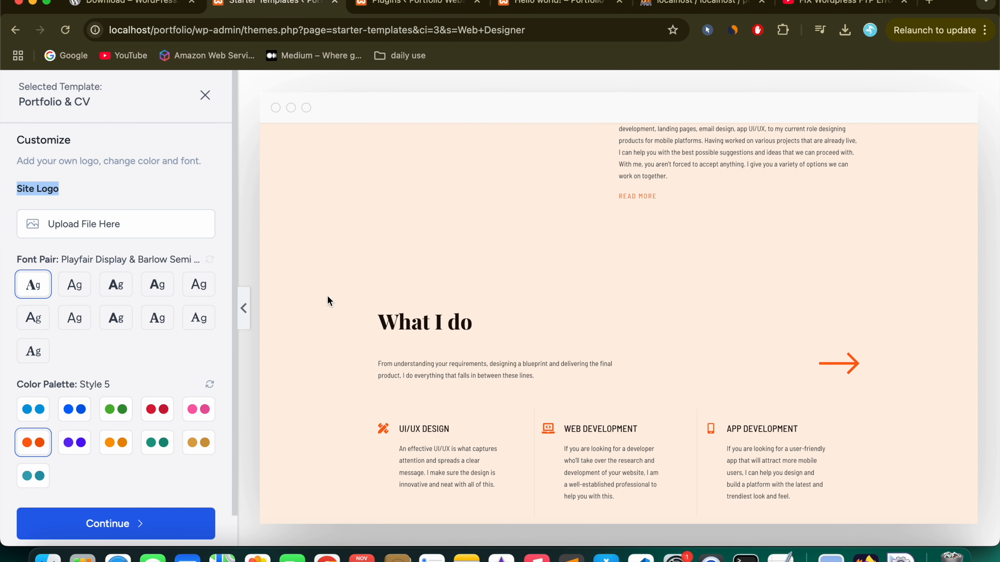
left_click(138, 524)
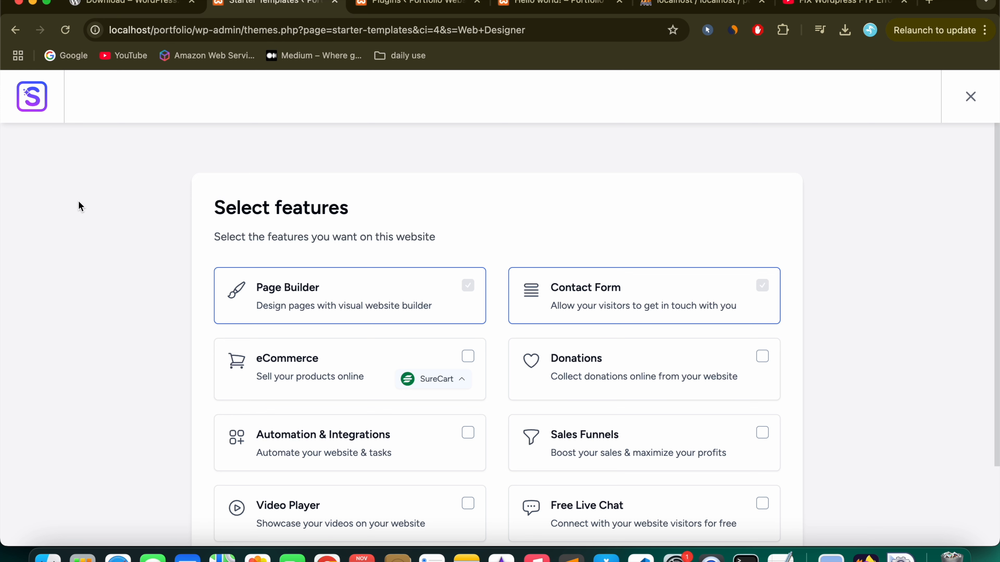
Step: Keep only Page Builder and Contact Form selected and continue past feature selection
scroll(78, 200, "down", 2)
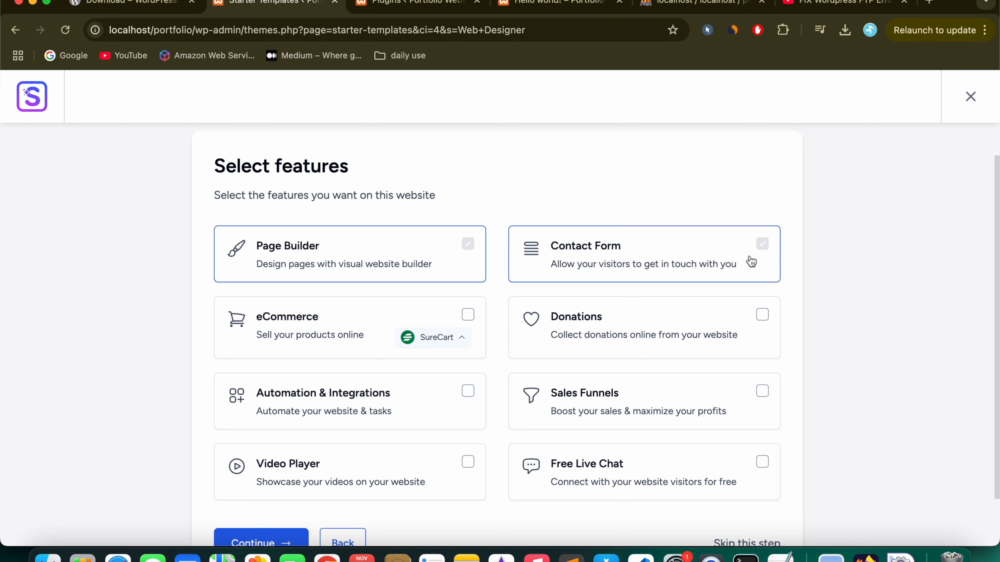
scroll(629, 283, "down", 2)
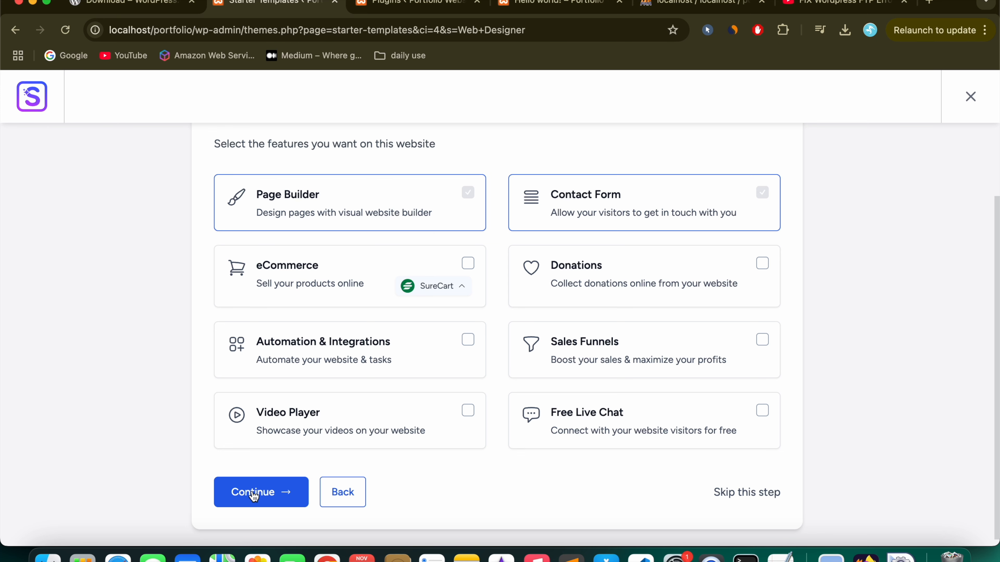
left_click(269, 491)
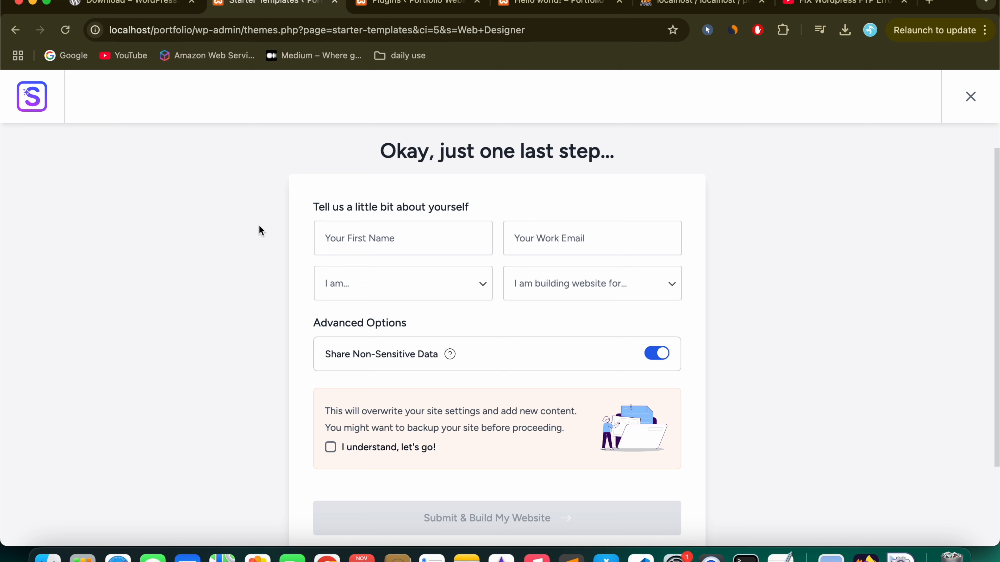
Step: Leave the first name blank and turn off Share Non-Sensitive Data
left_click(399, 242)
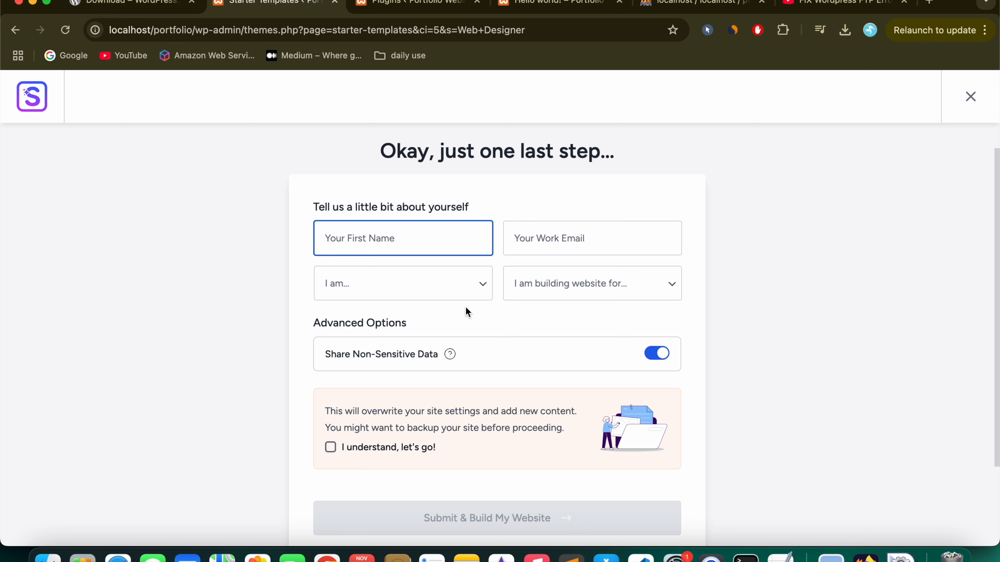
left_click(301, 332)
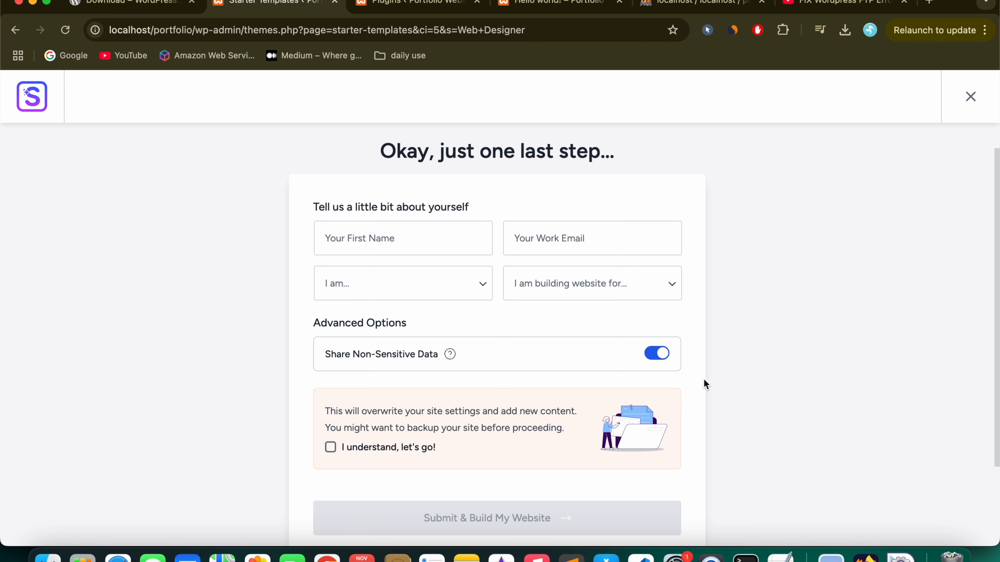
left_click(657, 359)
scroll(441, 347, "down", 3)
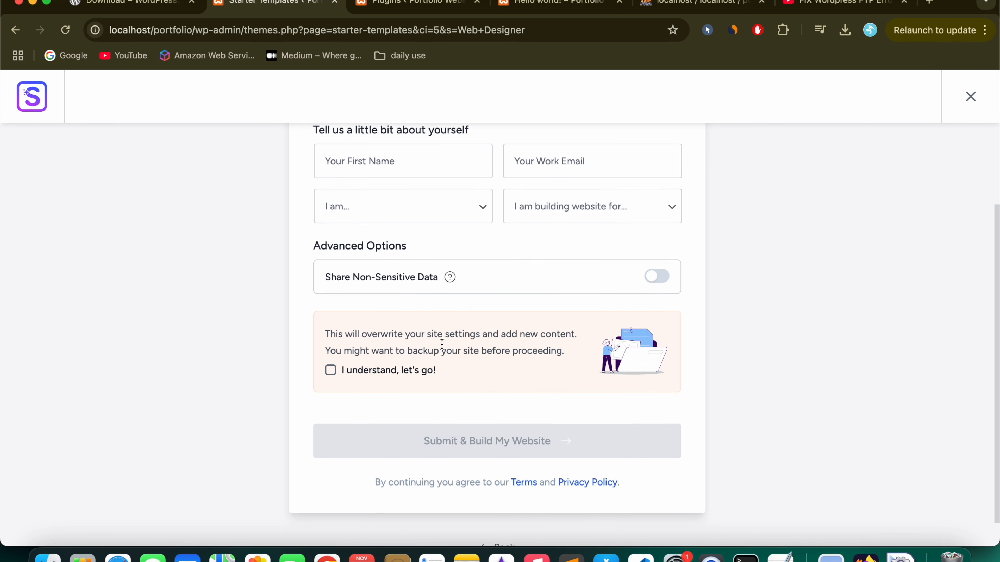
Step: Tick 'I understand, let's go!' and submit to build the website
left_click(330, 371)
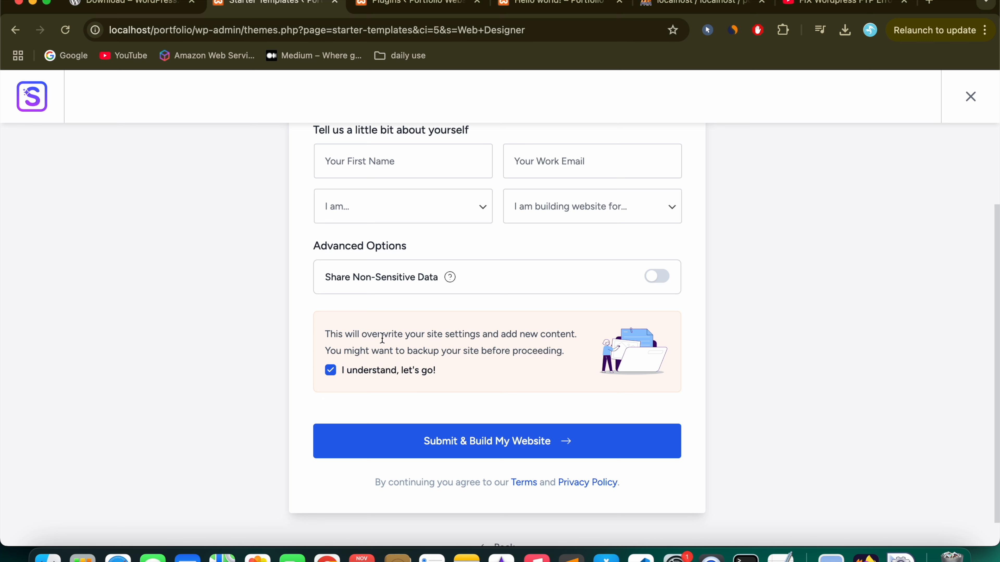
left_click_drag(324, 332, 575, 353)
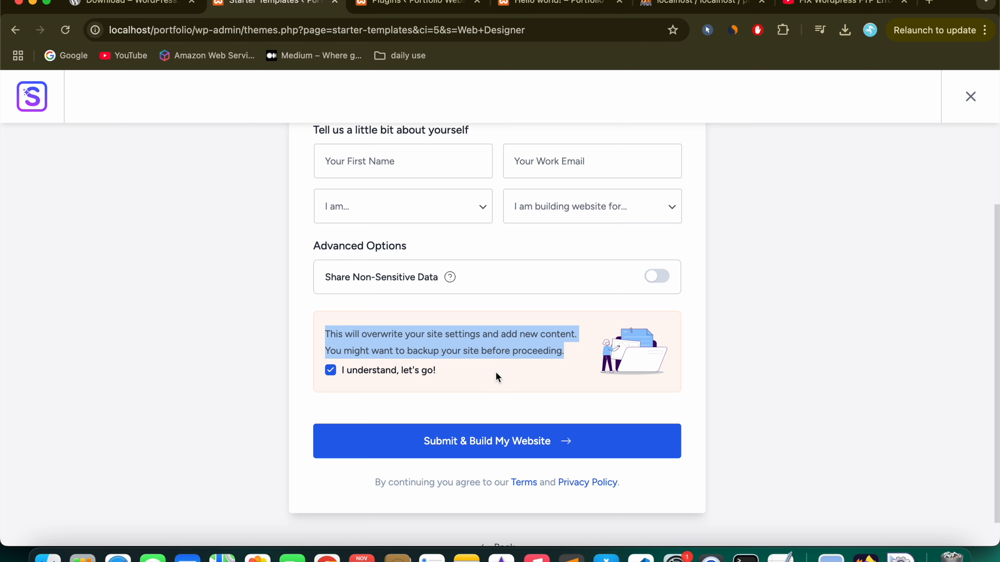
left_click(510, 394)
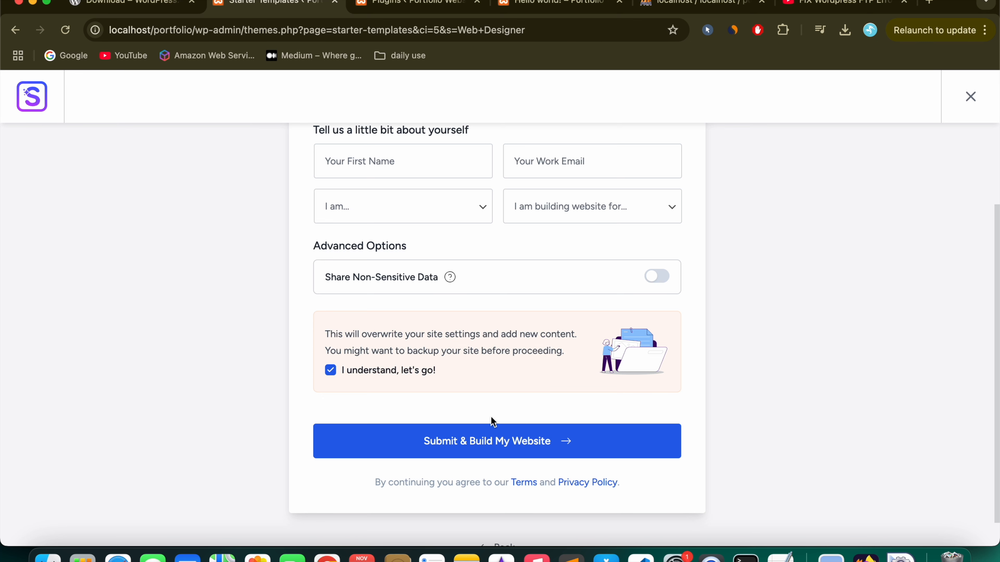
left_click(511, 444)
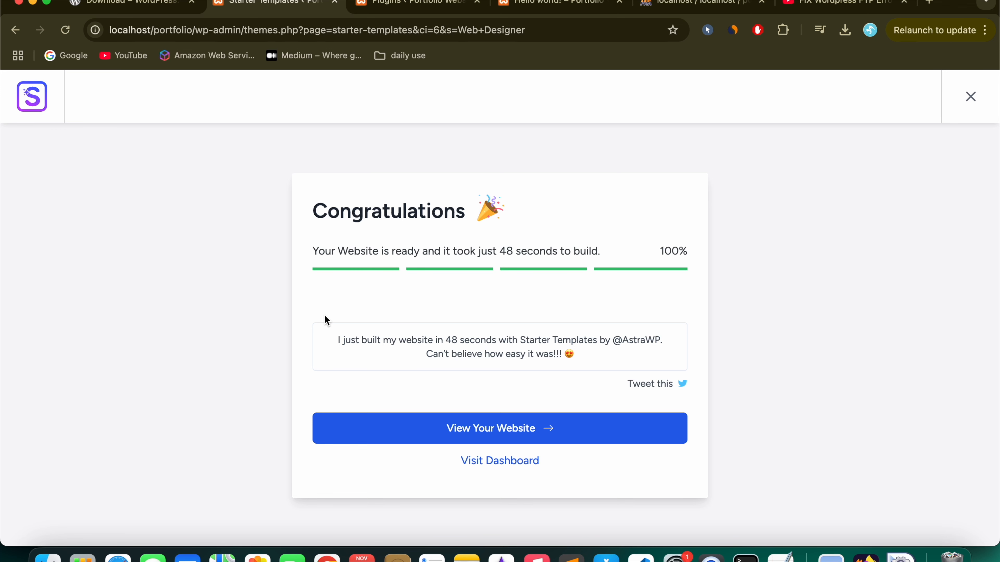
Step: Once the build reaches 100%, view the finished Portfolio Website at localhost/portfolio
left_click(508, 432)
scroll(525, 395, "down", 3)
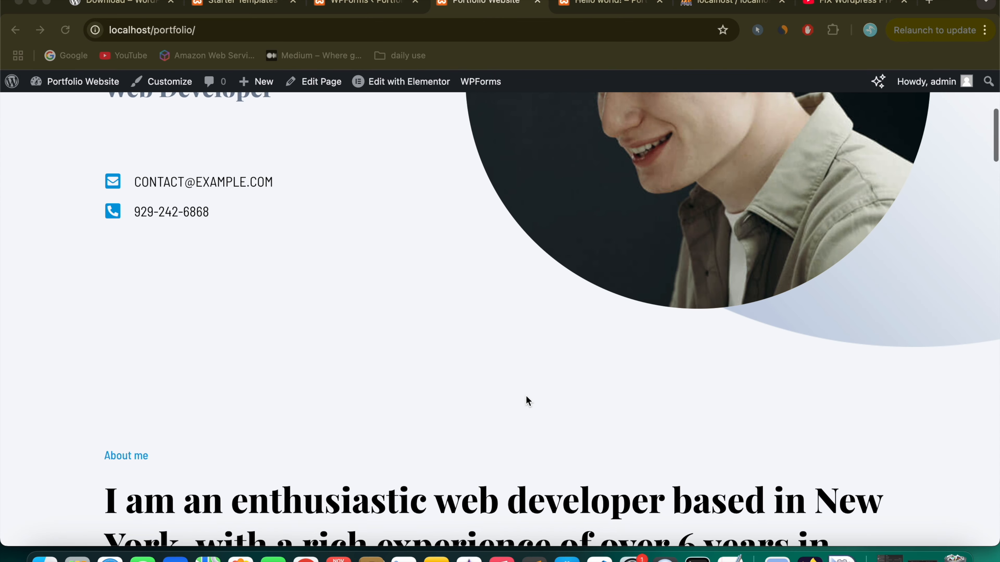
scroll(525, 396, "down", 10)
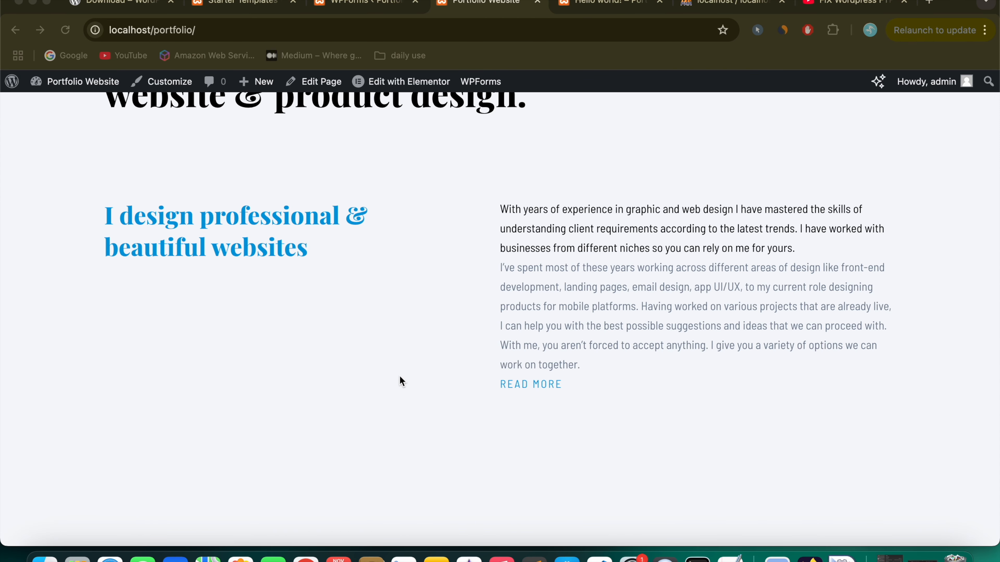
scroll(401, 381, "down", 10)
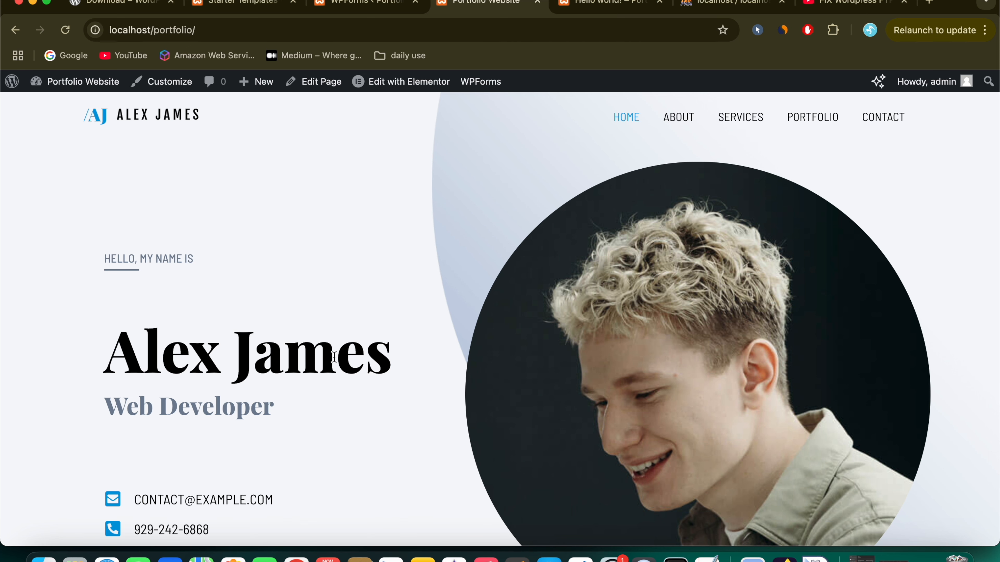
scroll(334, 357, "down", 15)
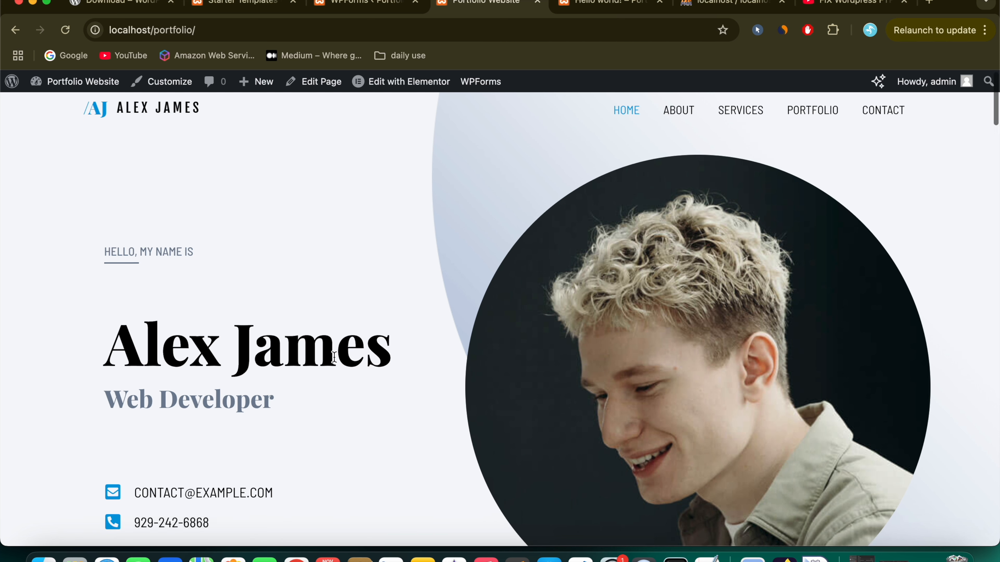
scroll(334, 358, "down", 10)
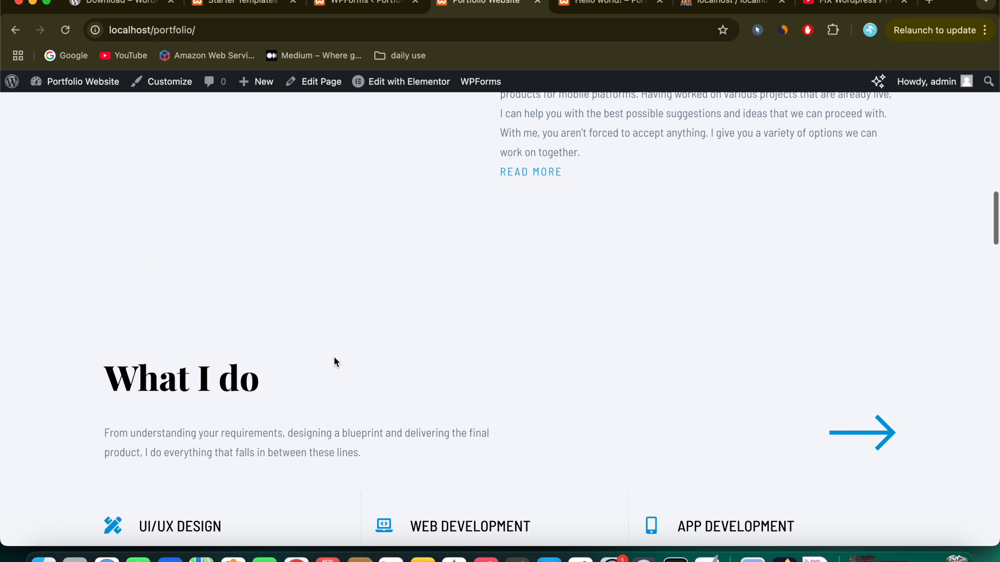
scroll(335, 362, "down", 20)
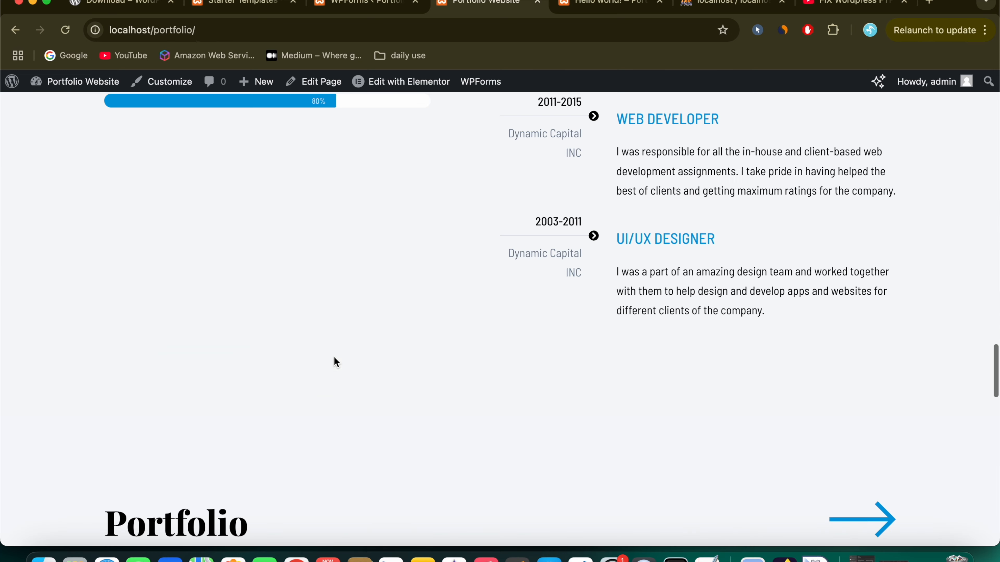
scroll(335, 362, "down", 10)
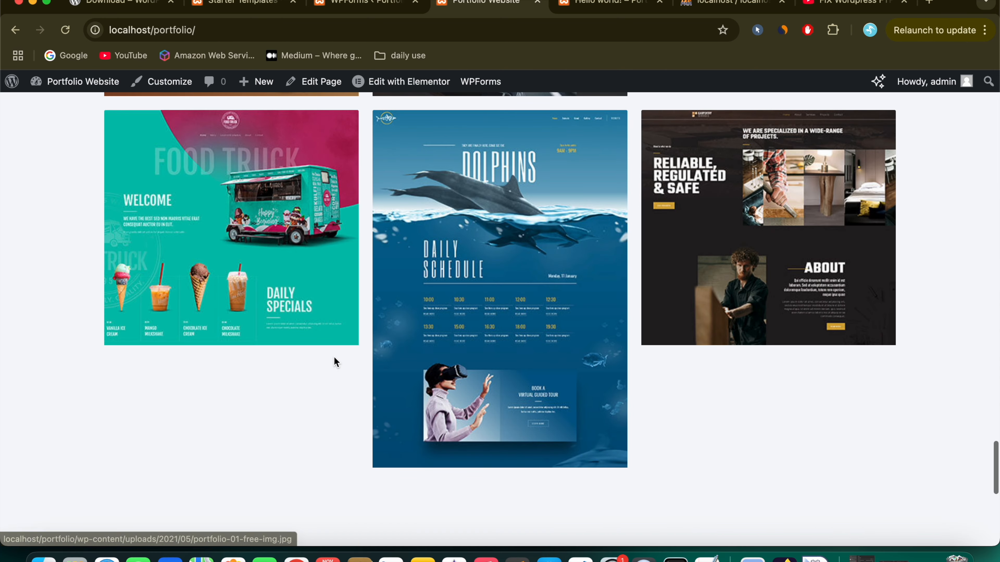
scroll(334, 360, "down", 5)
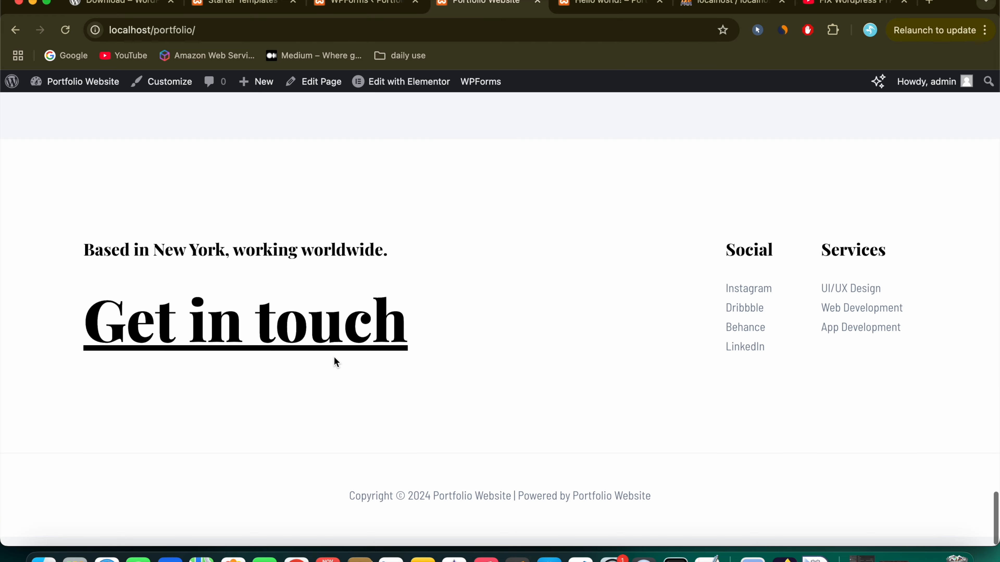
scroll(334, 361, "up", 15)
scroll(335, 362, "up", 20)
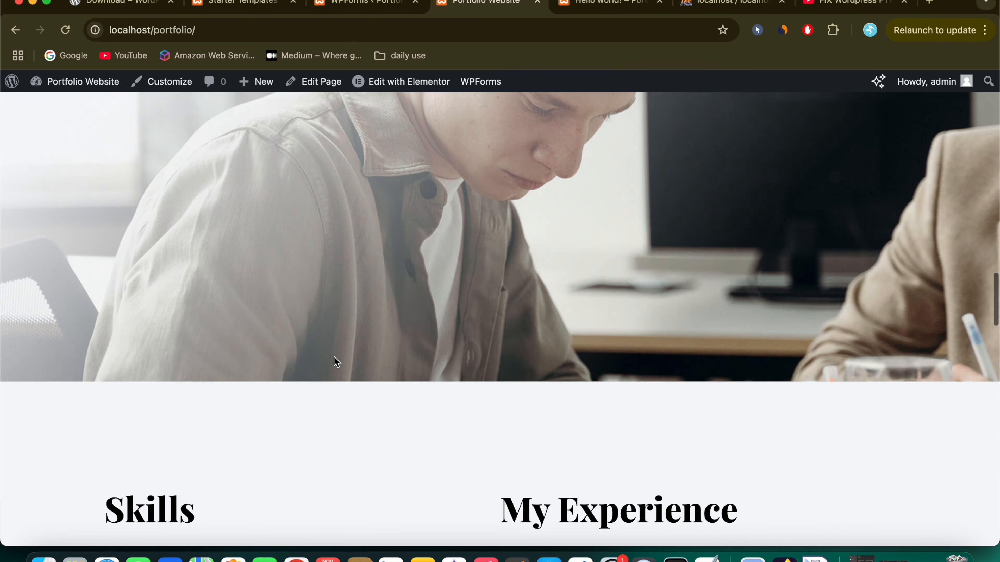
scroll(335, 362, "up", 10)
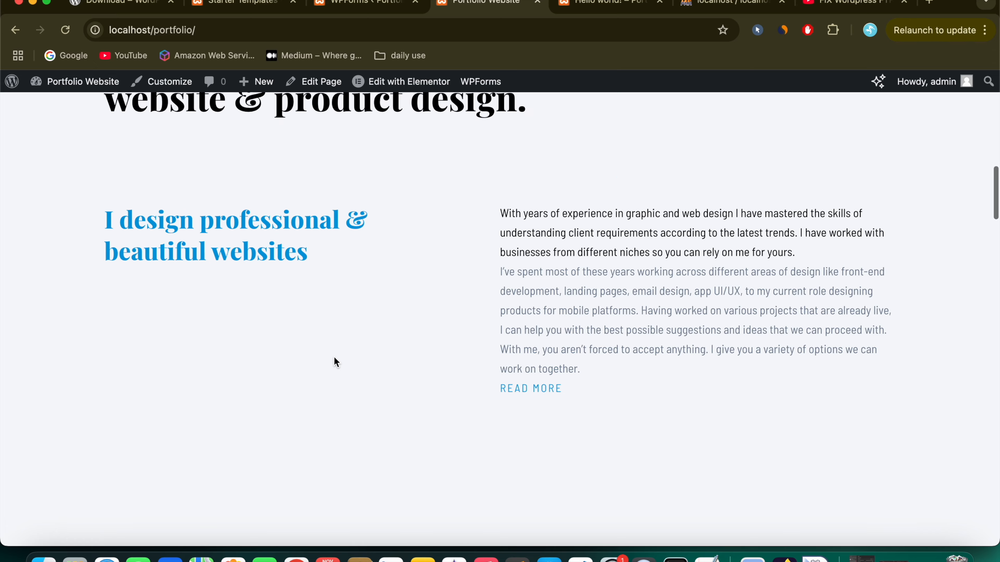
scroll(334, 356, "up", 3)
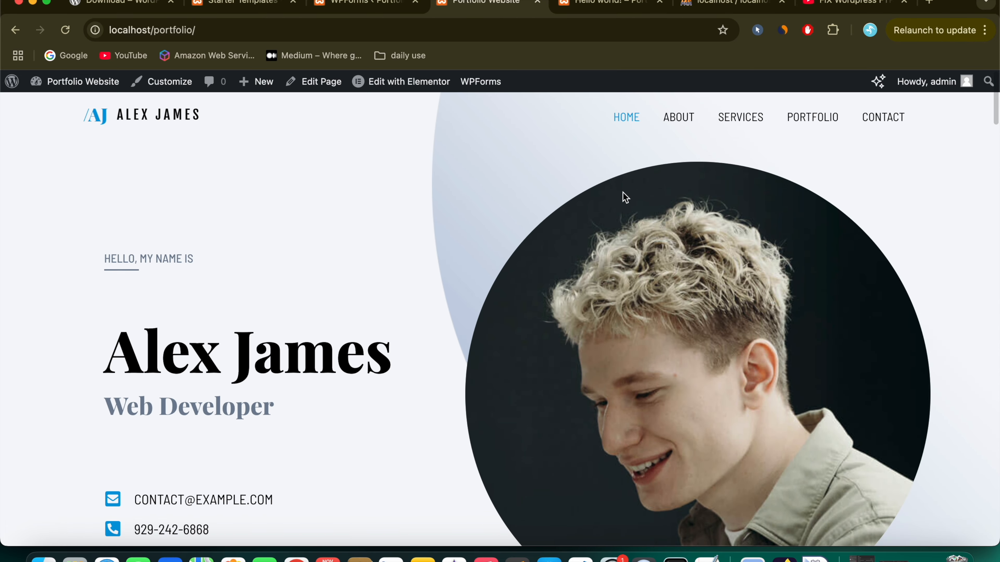
left_click(678, 122)
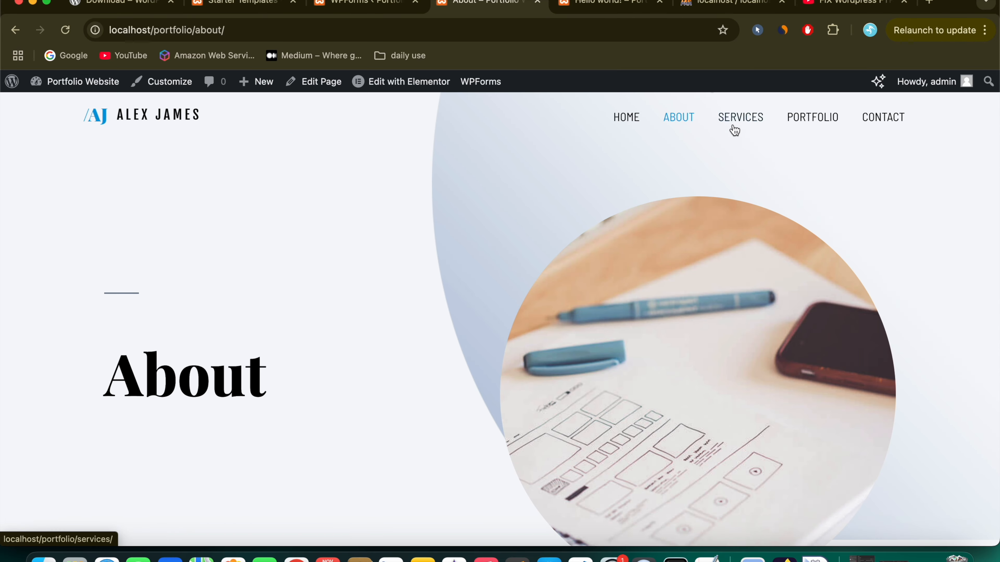
Step: Browse the Services and About pages, return to the homepage, and reveal the Edit with Elementor dropdown
left_click(746, 124)
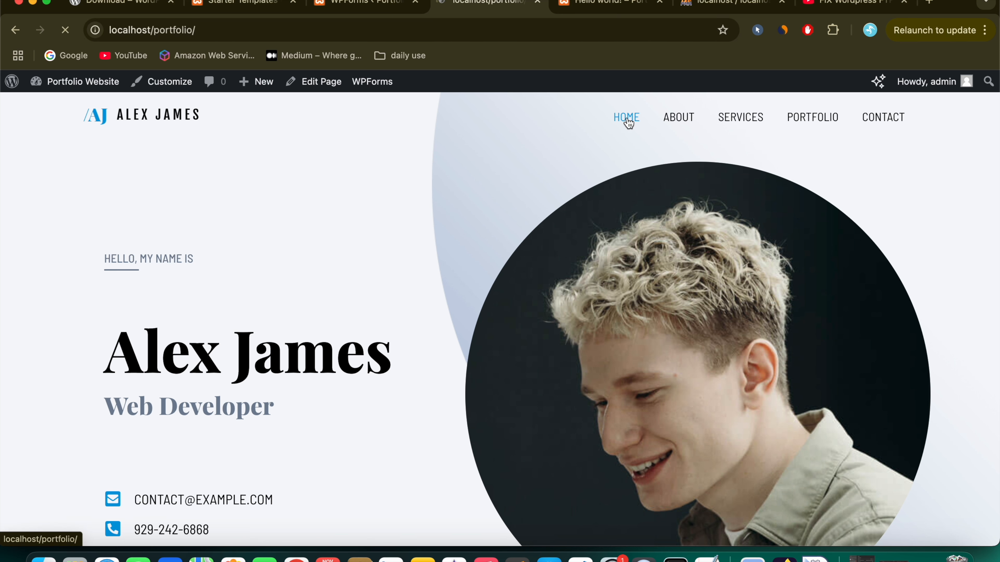
left_click(688, 122)
left_click(743, 123)
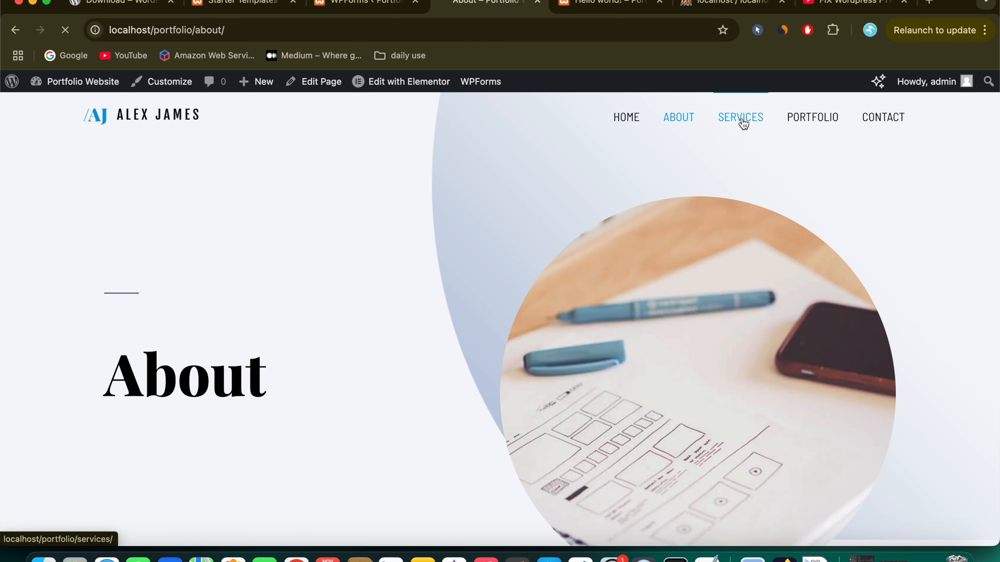
left_click(632, 120)
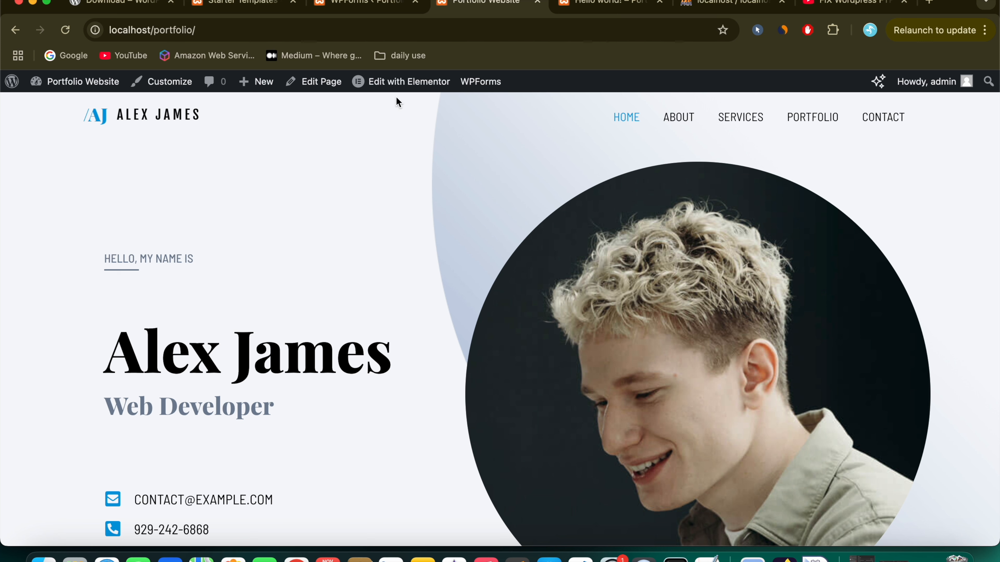
mouse_move(393, 87)
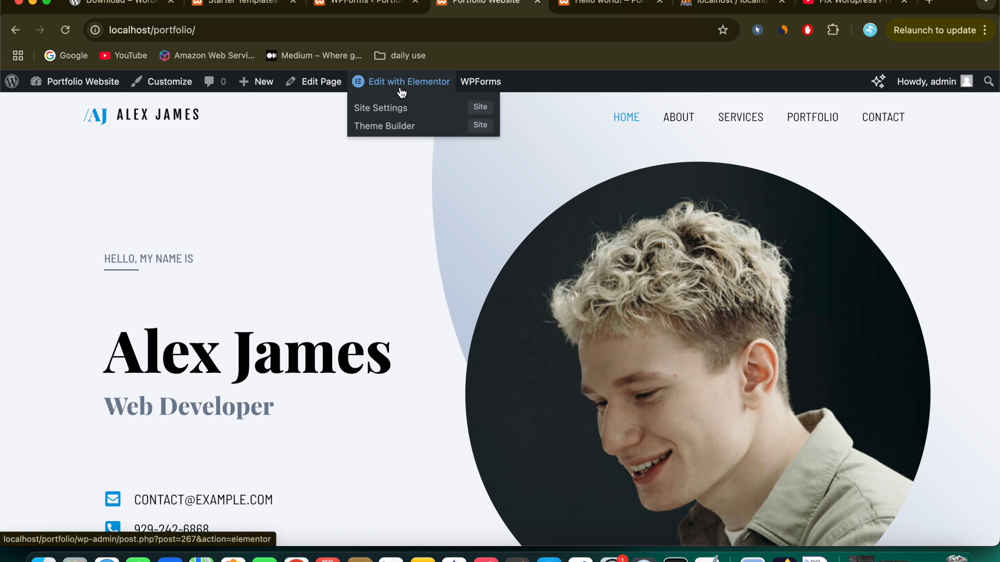
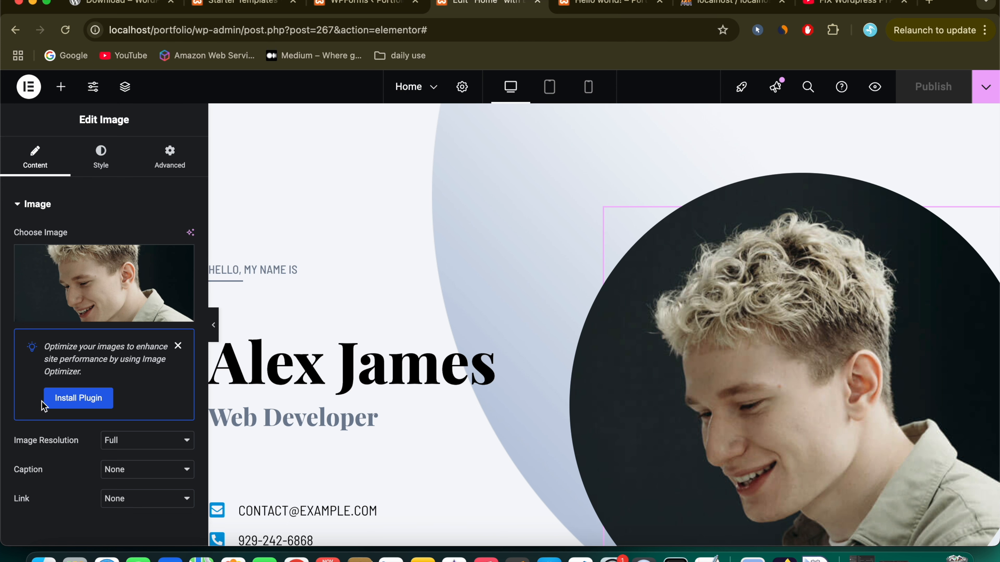
Step: Dismiss the Image Optimizer notice and open the media library for the hero portrait
left_click(178, 346)
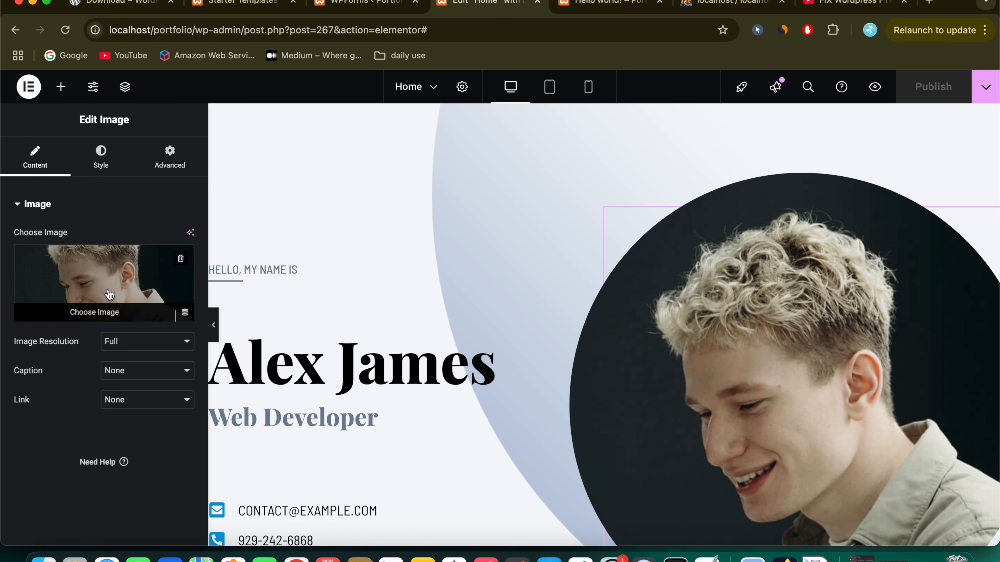
left_click(94, 311)
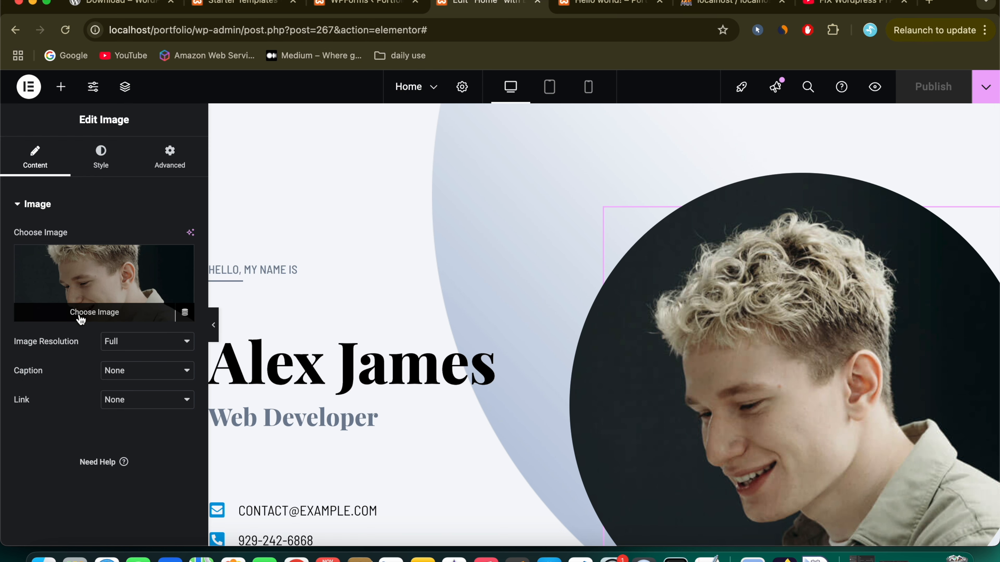
left_click(94, 312)
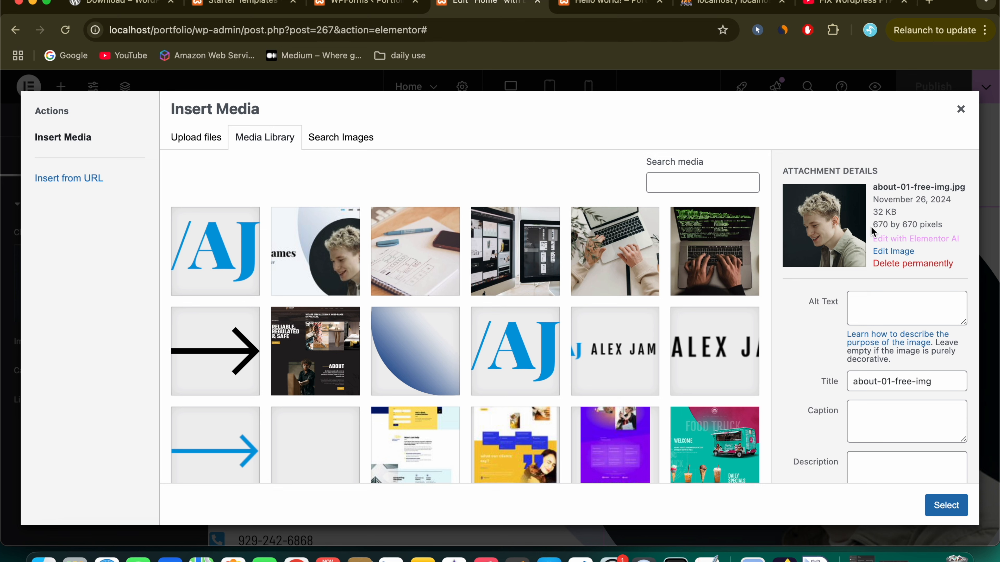
Step: Check that the current portrait about-01-free-img.jpg is 670 by 670 pixels
left_click_drag(874, 225, 934, 224)
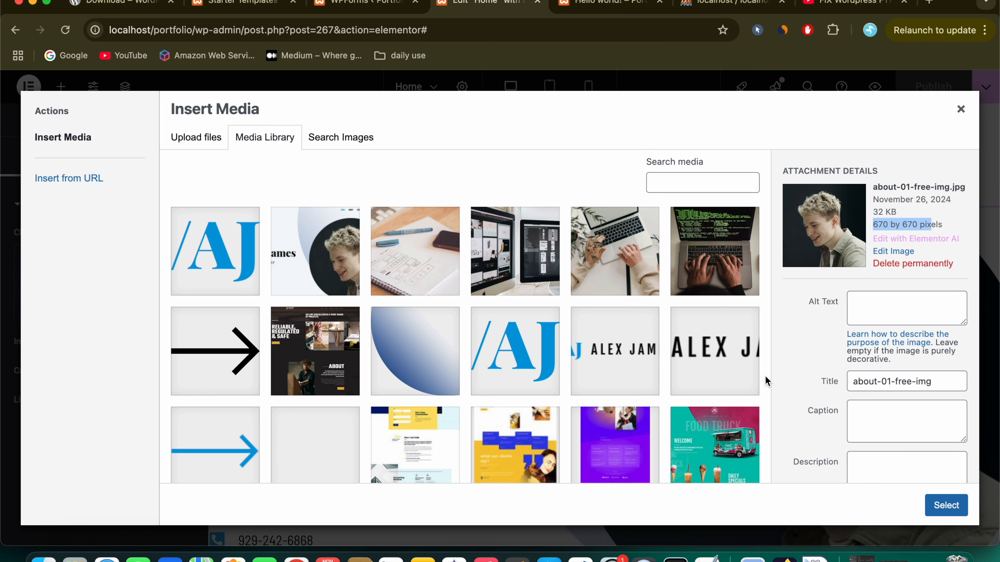
scroll(765, 375, "down", 3)
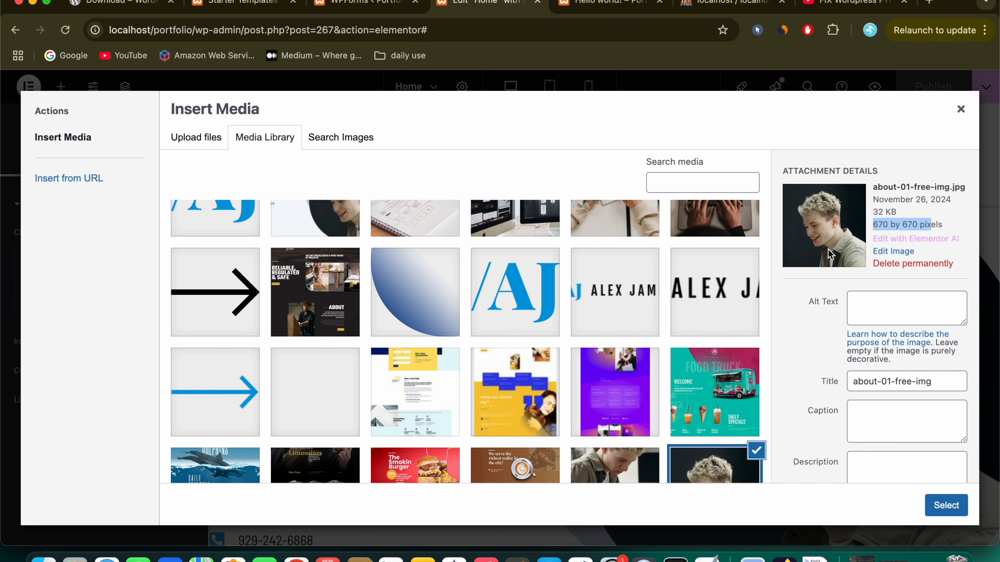
scroll(808, 358, "down", 3)
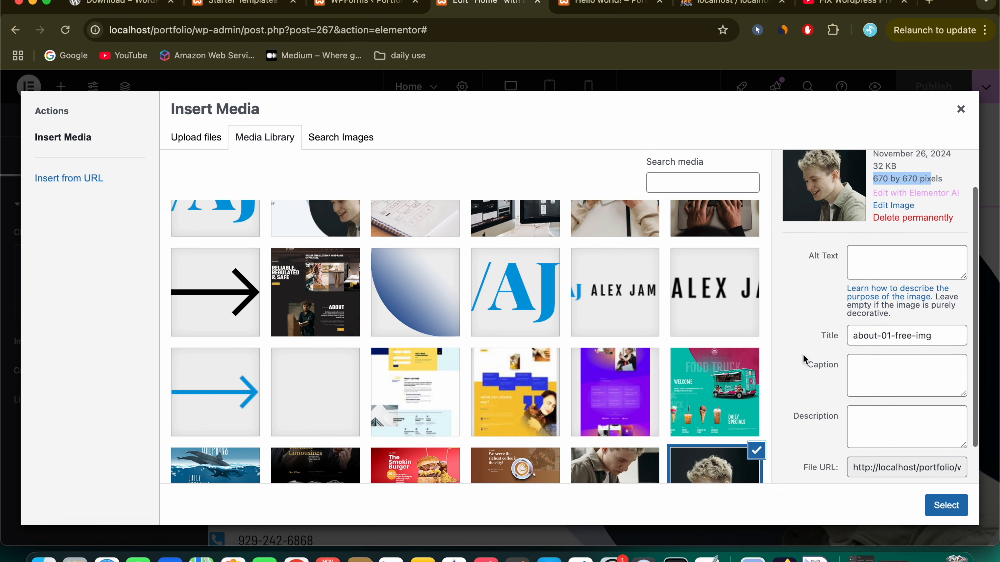
scroll(812, 361, "up", 3)
scroll(765, 355, "down", 3)
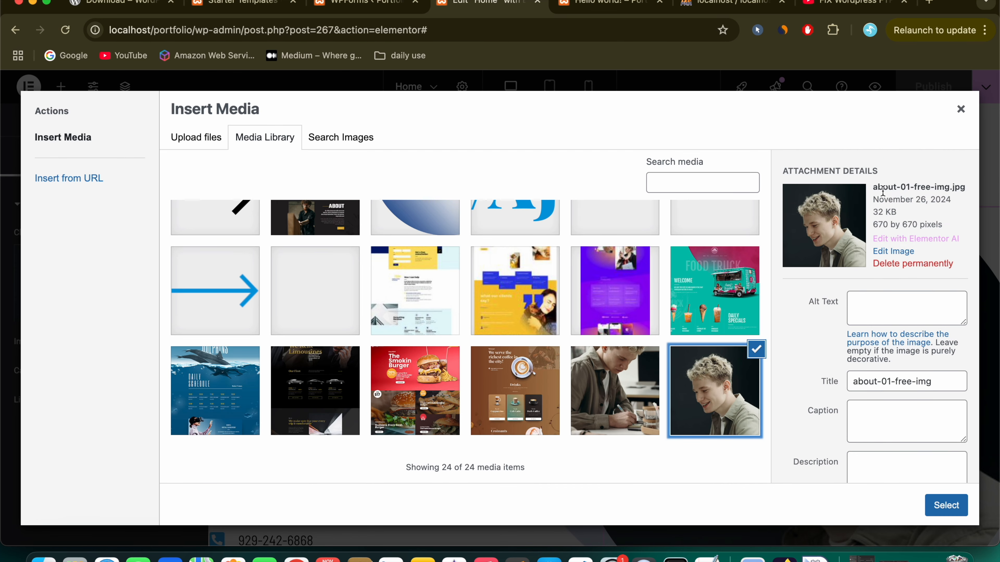
Step: Search Google Images for 'software developer' in a new tab
left_click(928, 5)
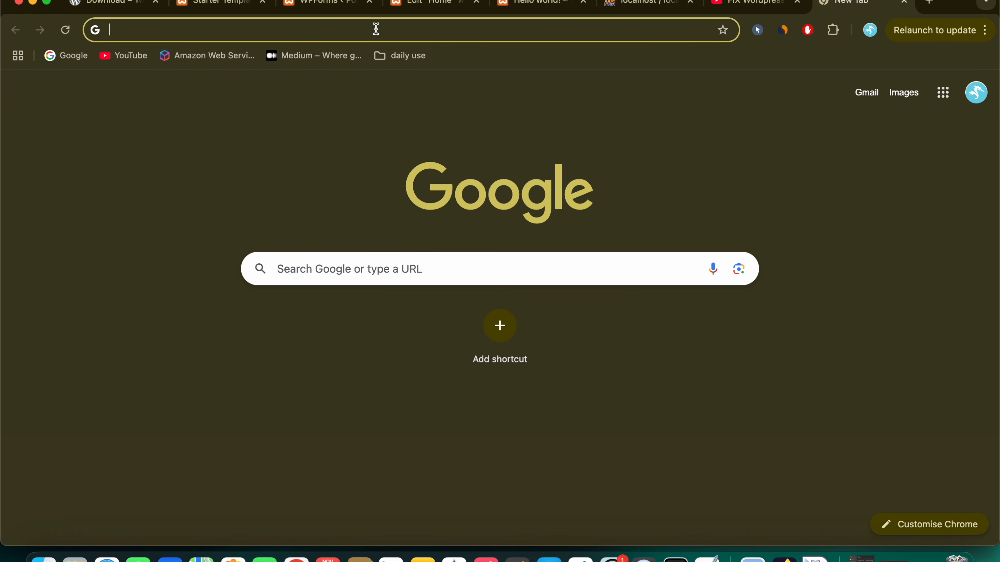
type("software deve")
key("Down")
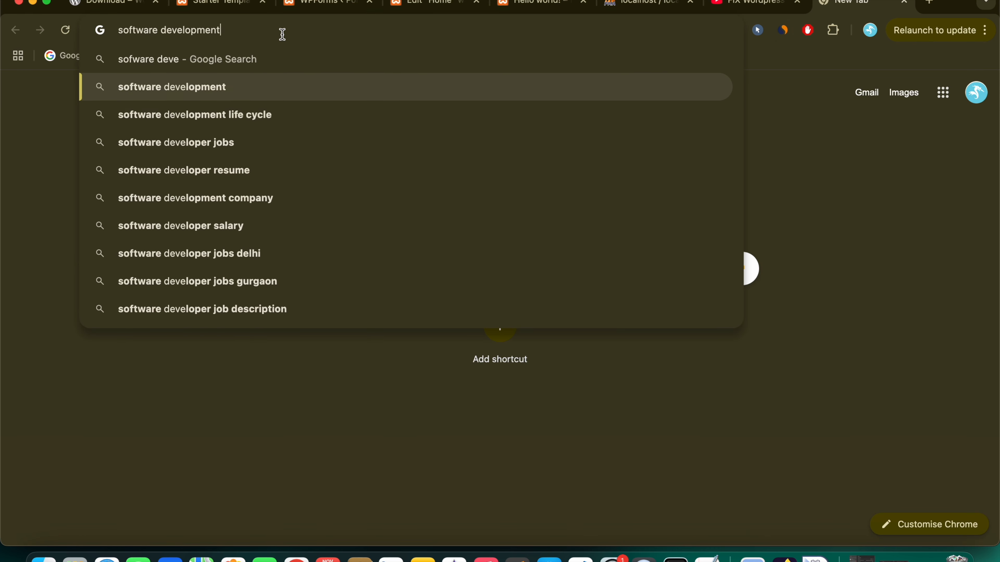
key("Down")
key("Down")
key("Down")
key("alt+BackSpace")
type("job")
key("alt+BackSpace")
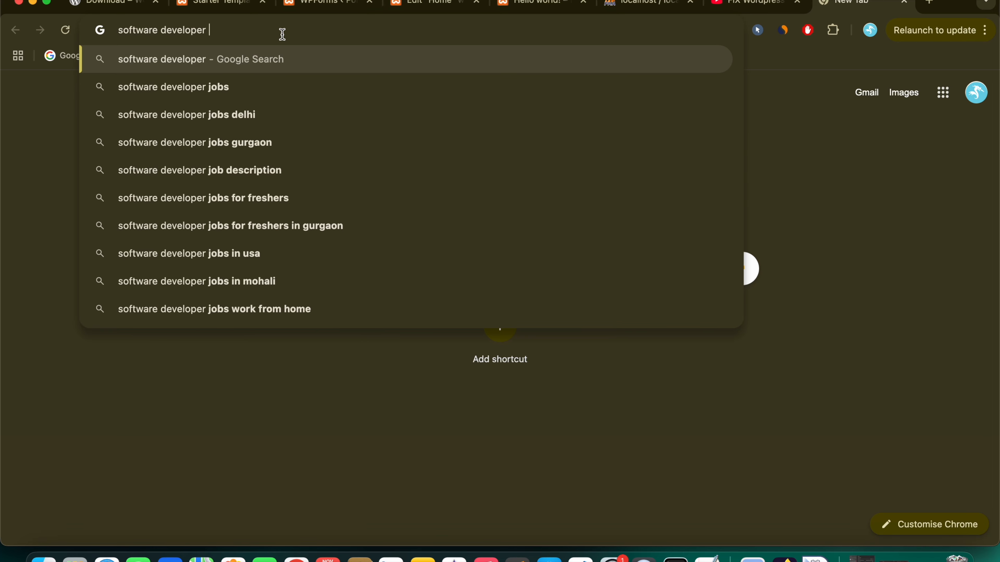
key("Return")
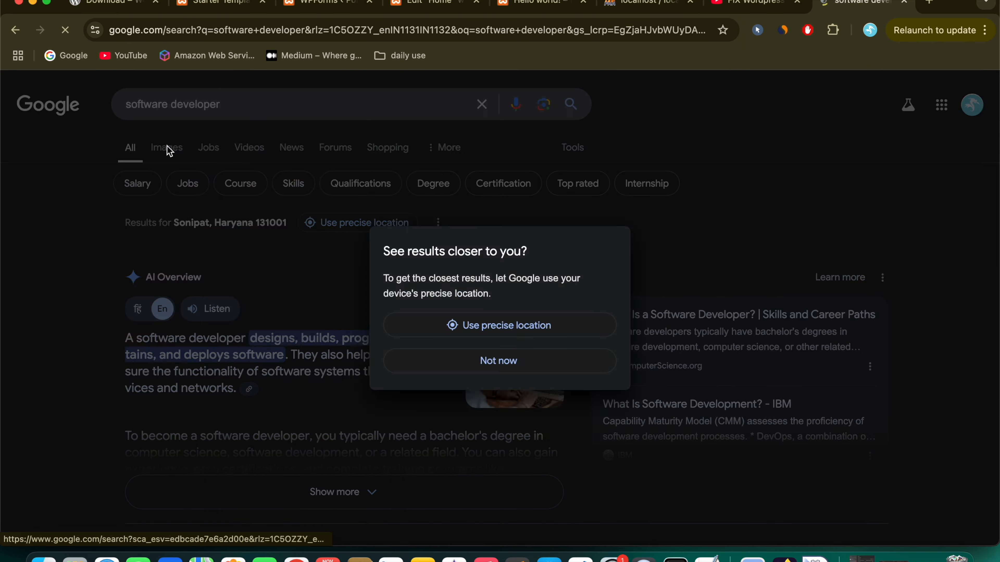
left_click(167, 146)
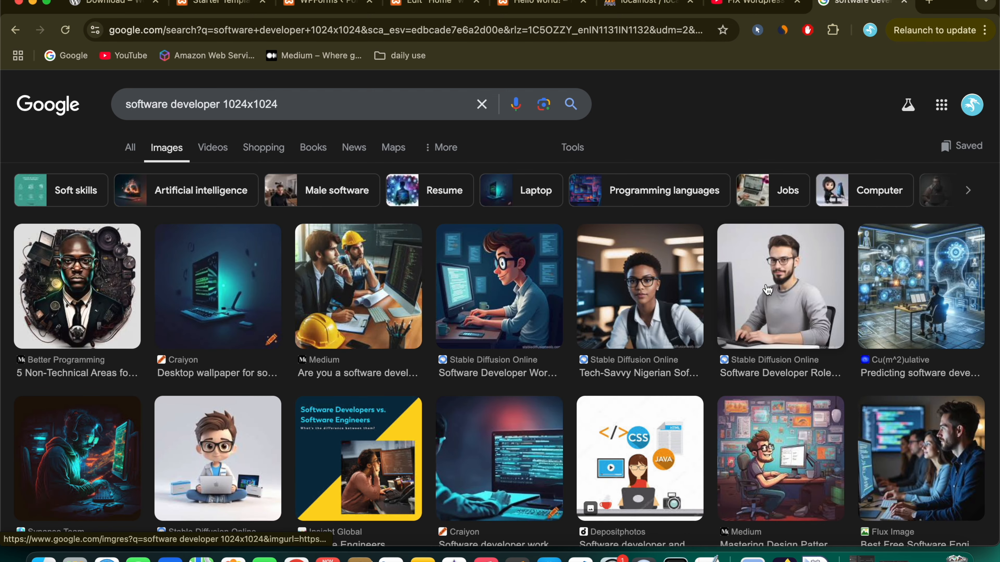
Step: Open the bearded developer photo's source page and save it as developer.jpg
left_click(752, 298)
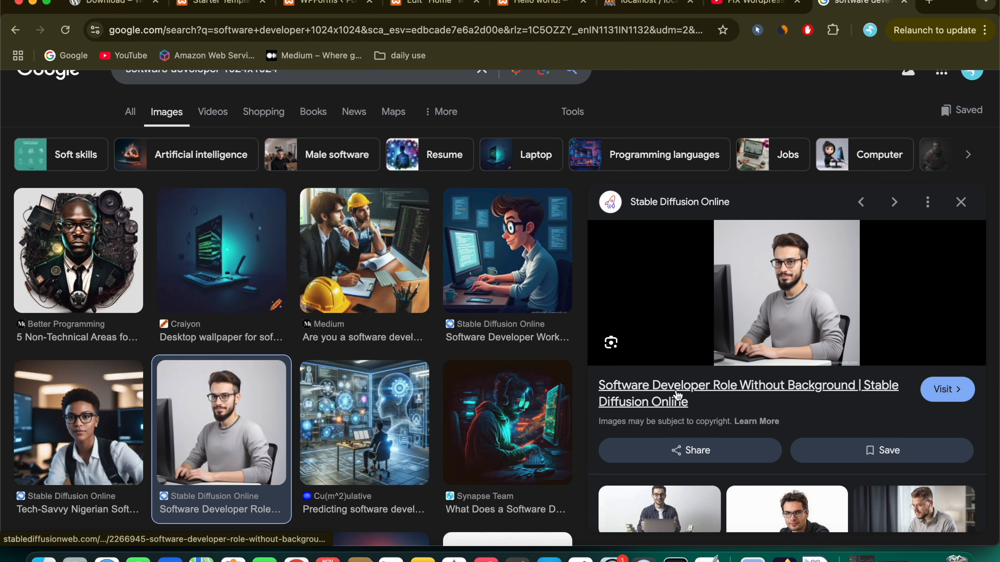
left_click(791, 300)
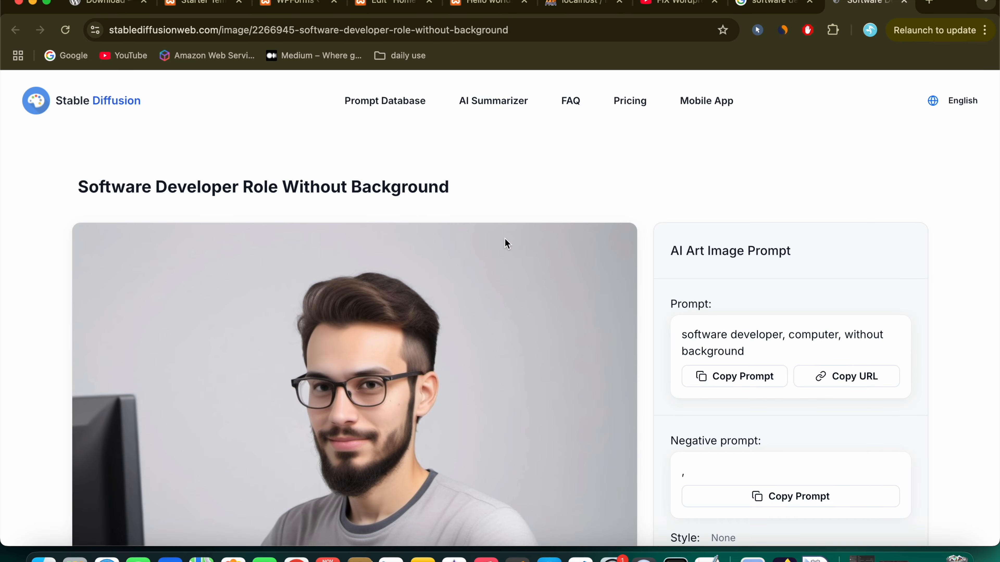
right_click(425, 350)
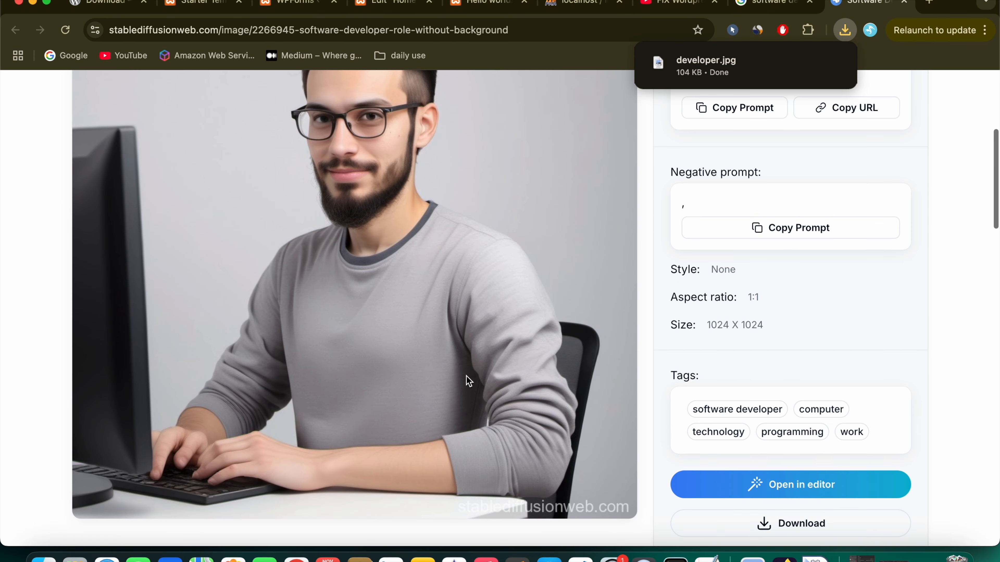
scroll(466, 377, "up", 6)
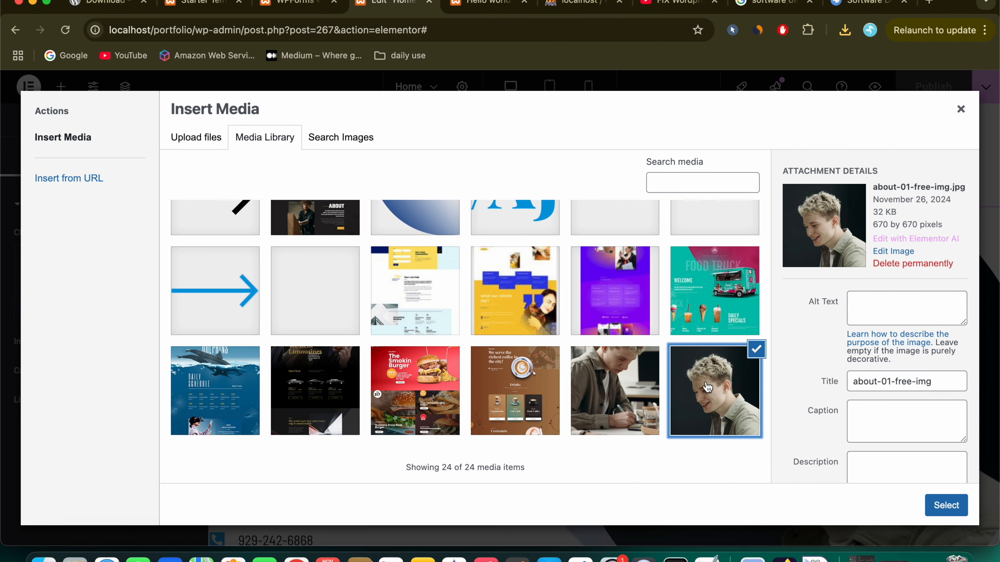
Step: Note the portrait's pixel dimensions and open developer.jpg from Downloads in Preview
left_click(874, 222)
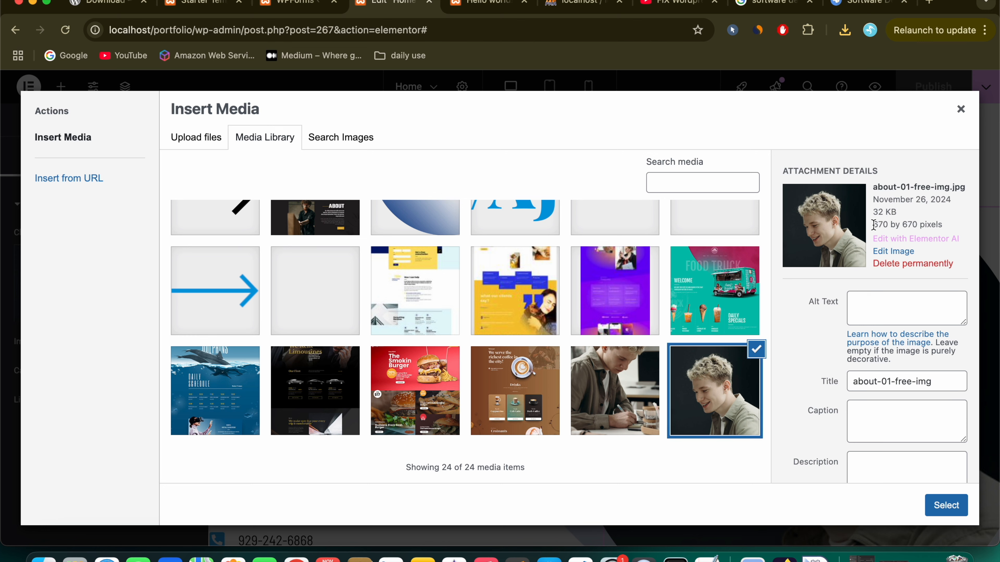
left_click_drag(872, 225, 938, 224)
left_click(880, 234)
left_click(43, 558)
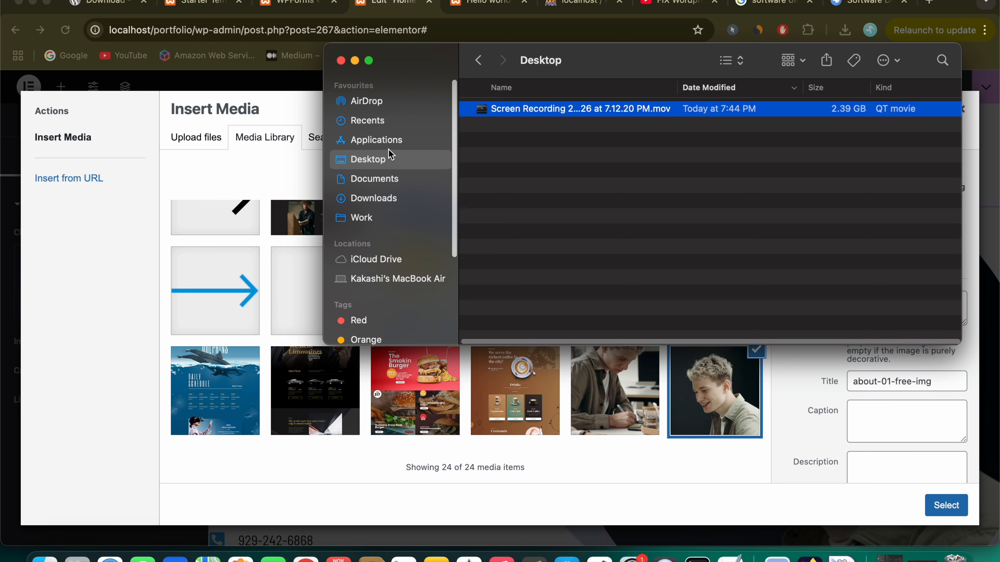
left_click(381, 197)
left_click(527, 112)
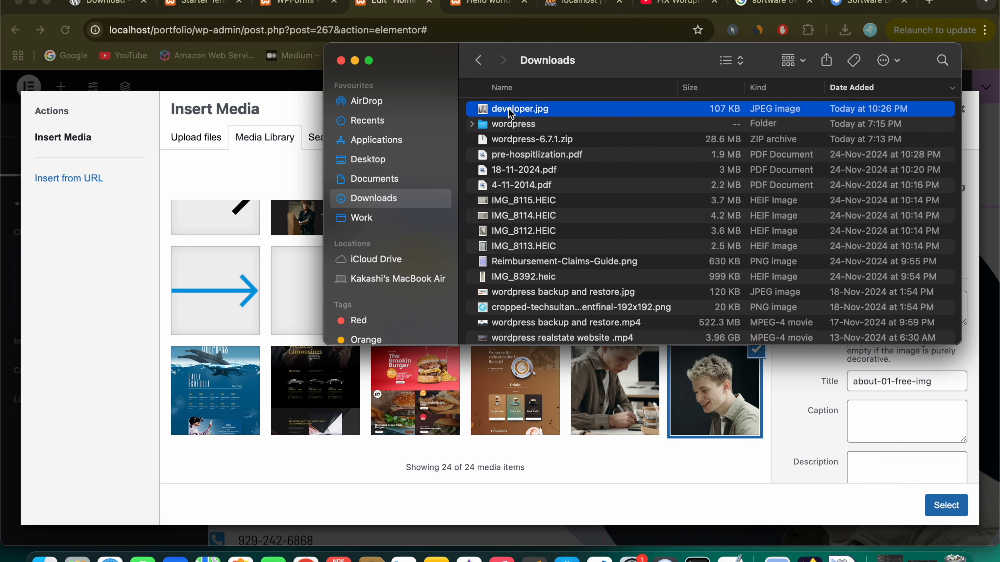
double_click(508, 107)
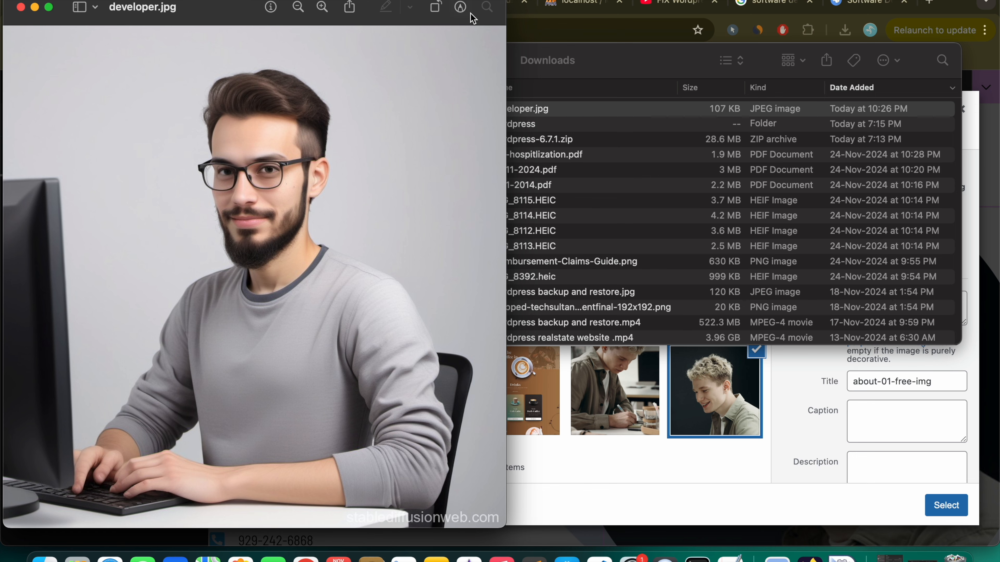
Step: Resize developer.jpg to 670 by 670 pixels with Adjust Size and save it
left_click(460, 7)
left_click(273, 36)
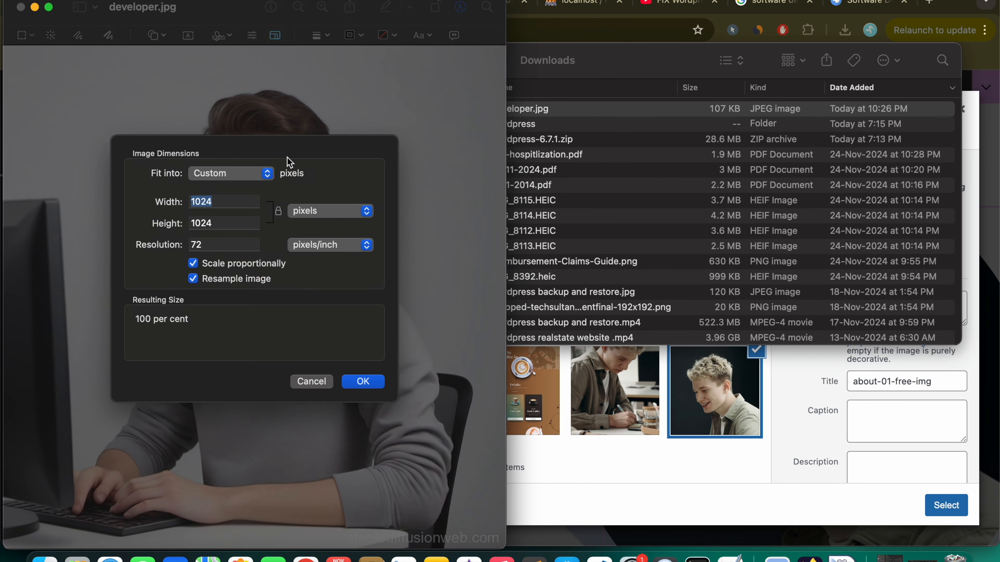
key("super+v")
key("super+a")
key("BackSpace")
type("64")
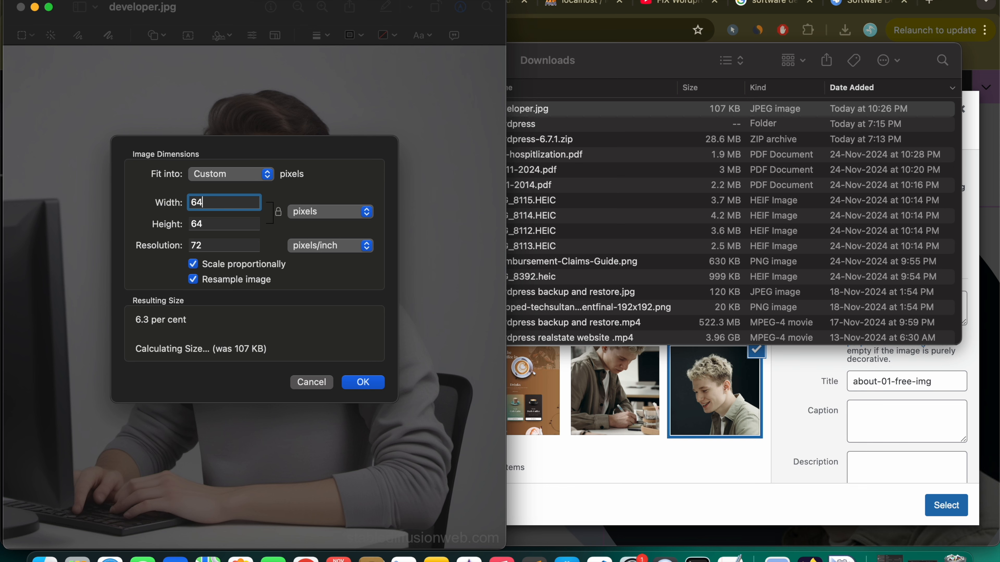
type("0")
left_click(363, 382)
key("super+s")
left_click(20, 9)
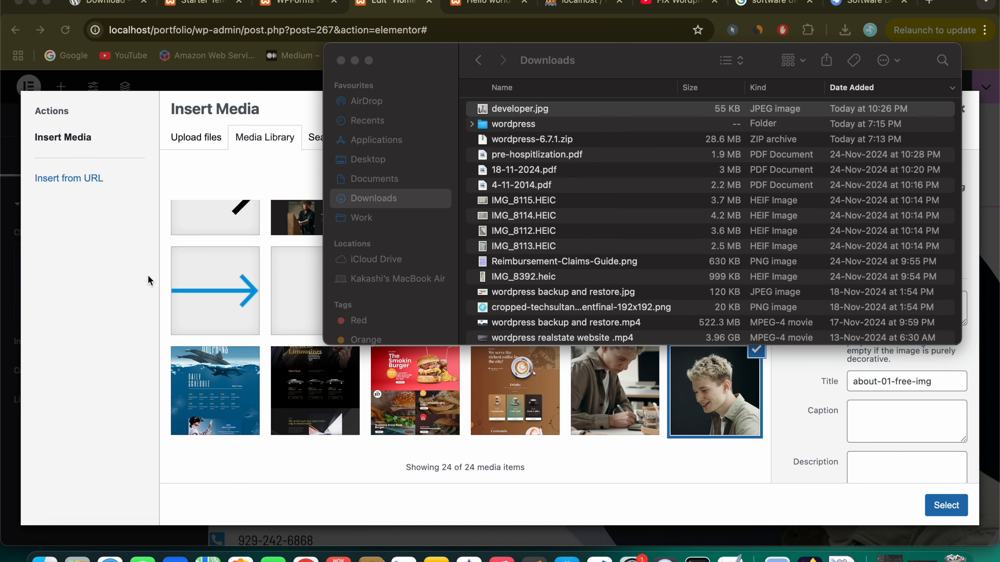
left_click(148, 276)
Step: Upload developer.jpg, give it alt text 'techsultans', and insert it as the hero portrait
left_click(197, 149)
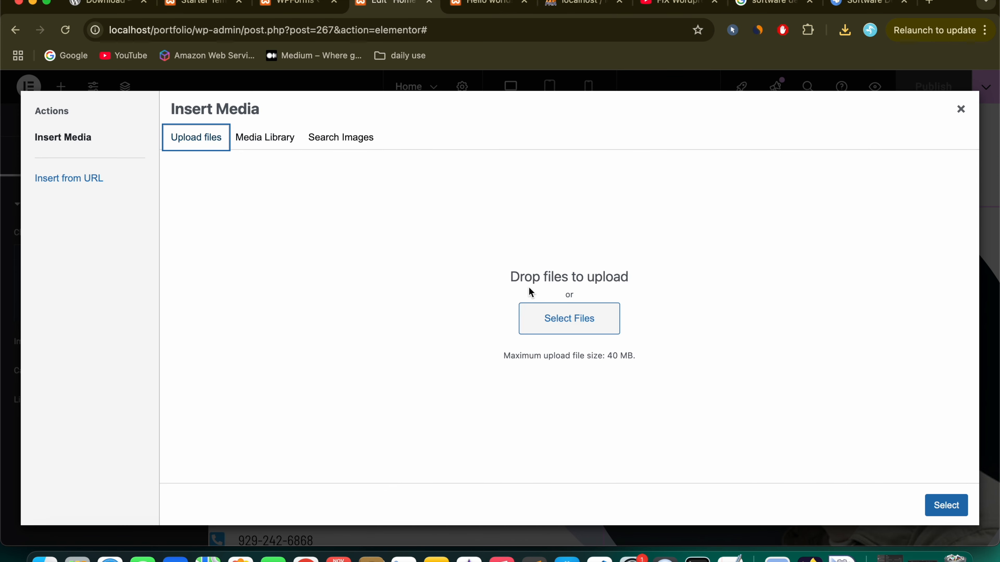
left_click(555, 317)
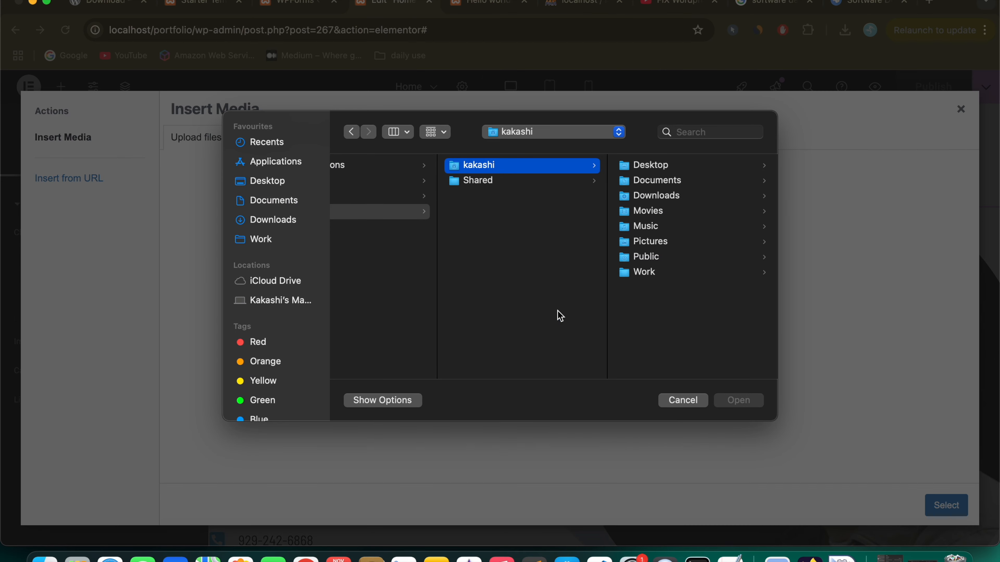
left_click(273, 220)
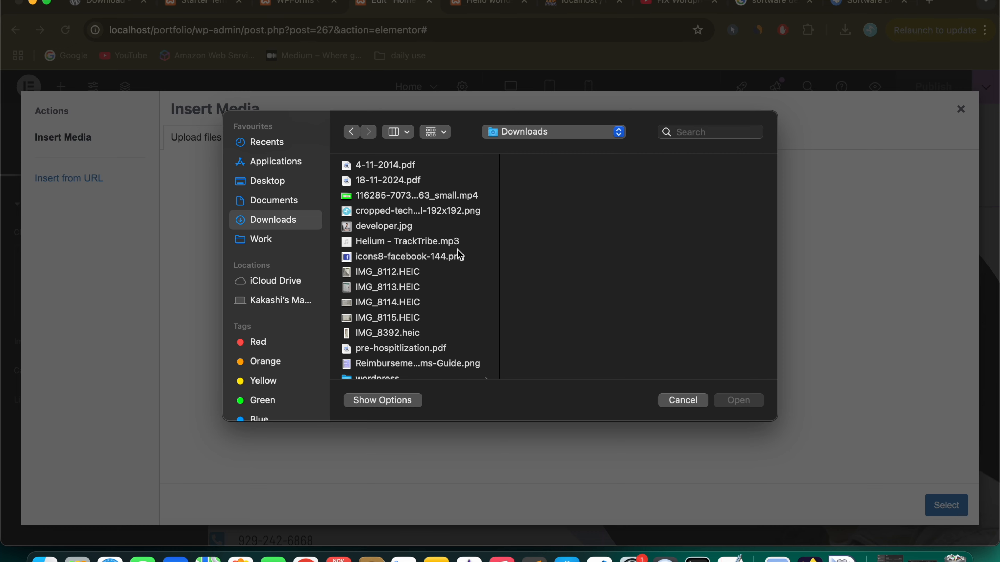
left_click(409, 234)
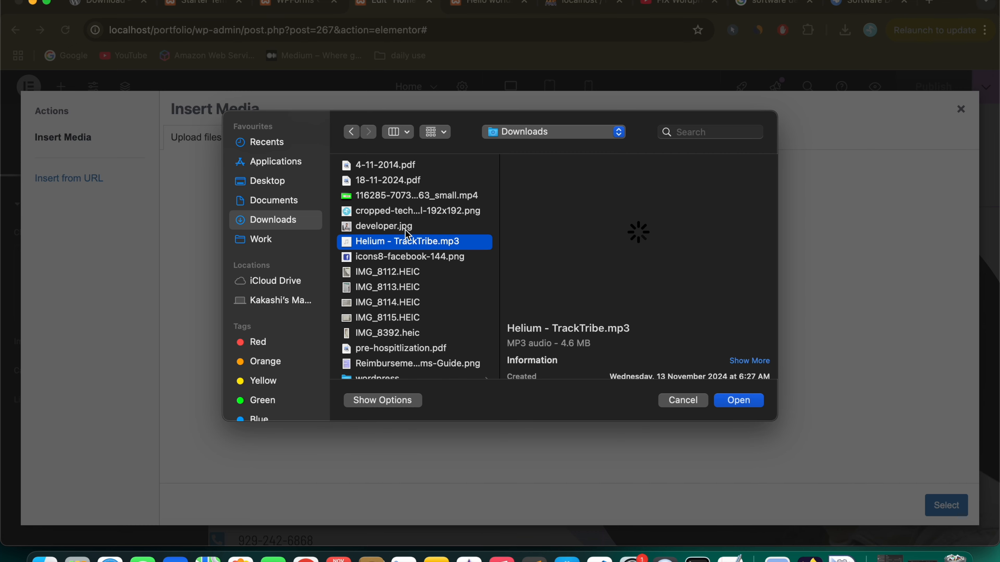
double_click(405, 230)
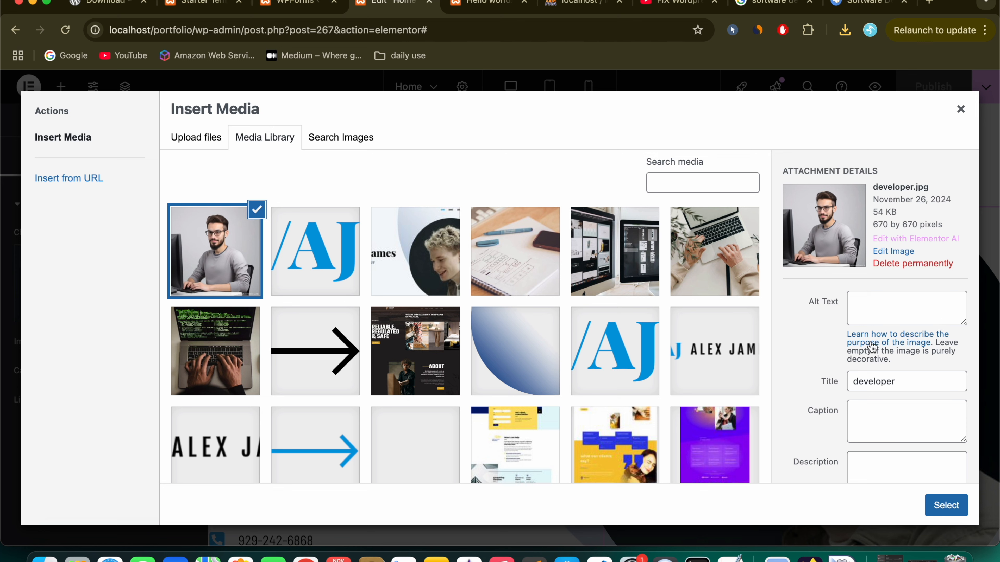
left_click(888, 311)
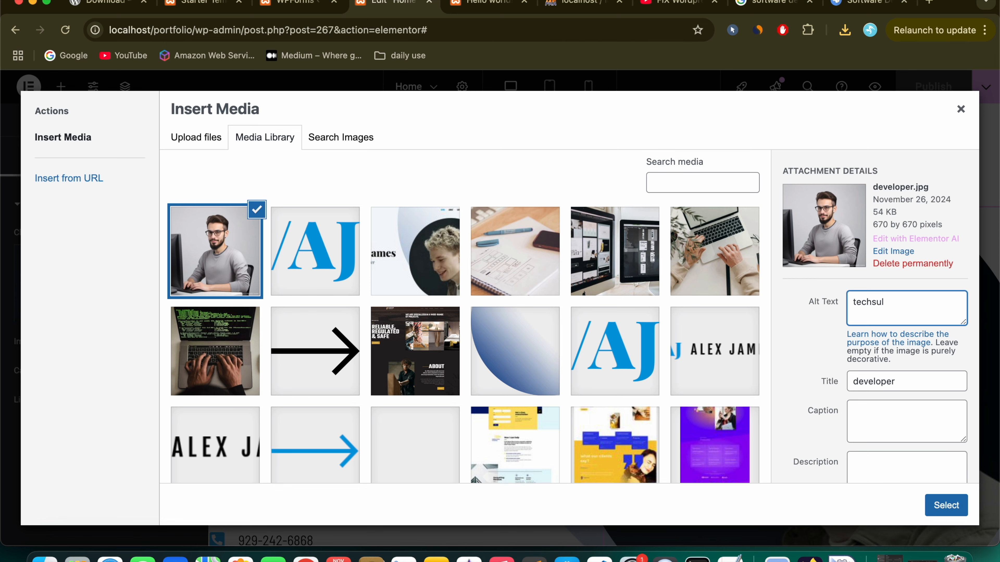
left_click(896, 430)
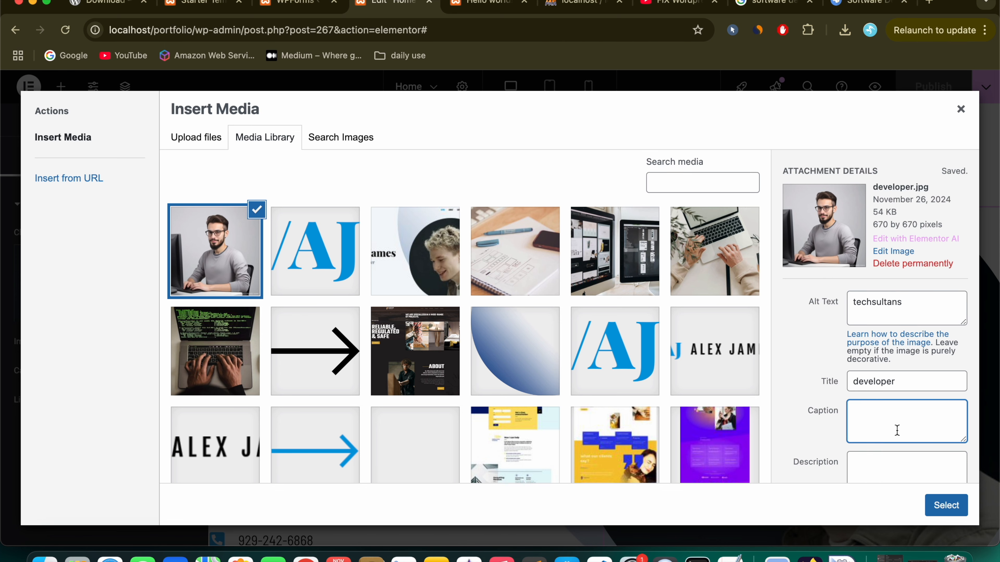
left_click(946, 505)
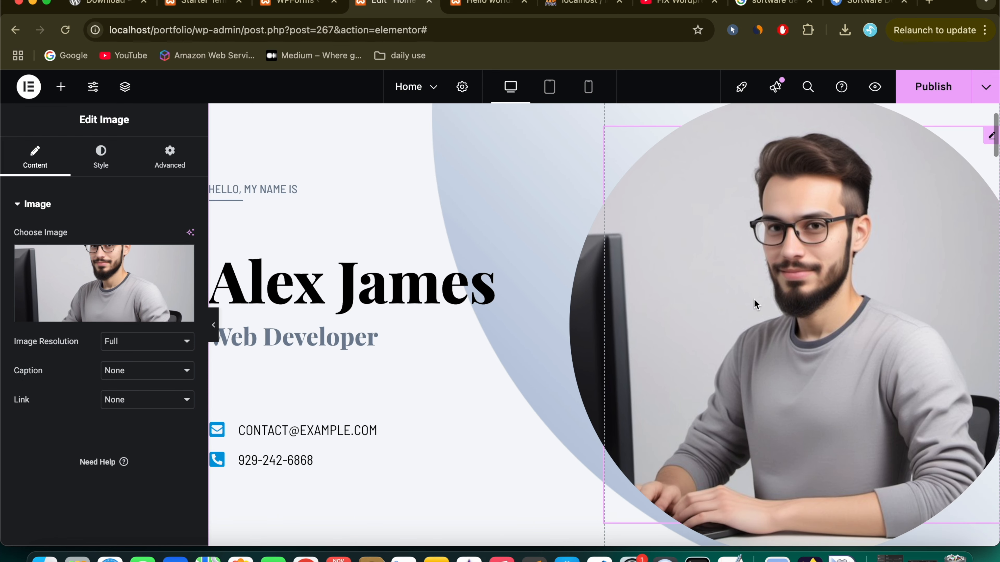
Step: Change the hero heading from 'Alex James' to 'TechSultans!'
scroll(754, 292, "down", 1)
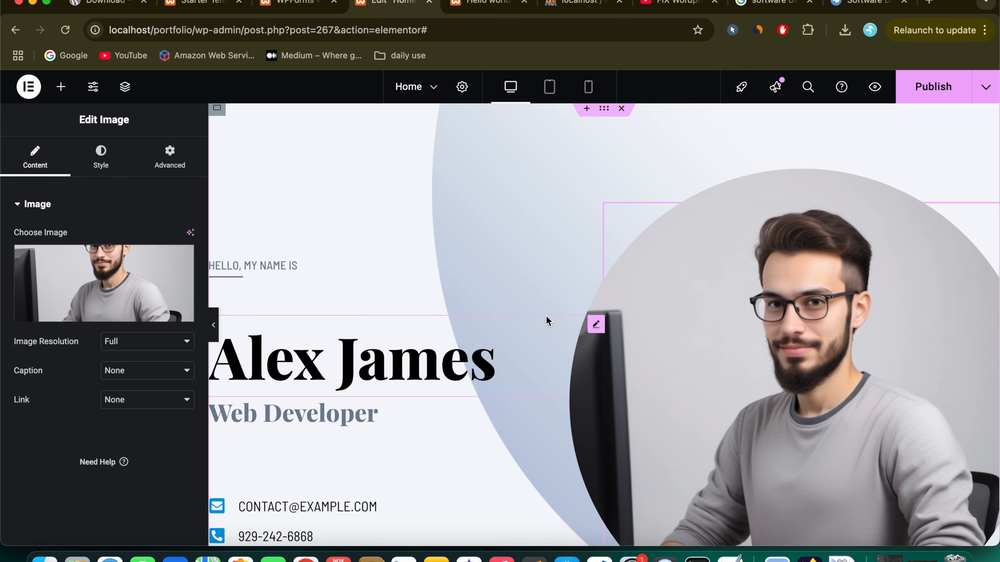
left_click(401, 363)
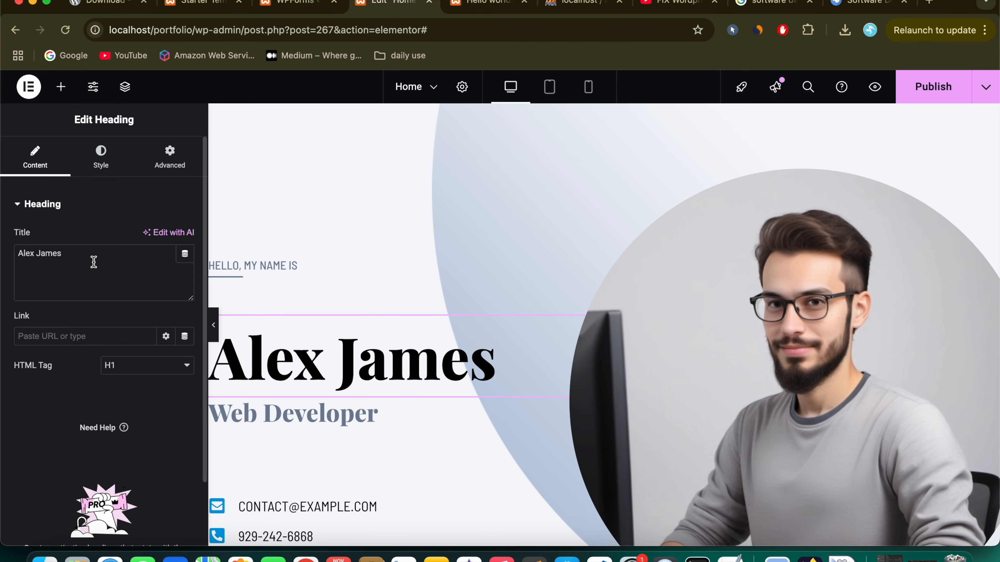
left_click(592, 328)
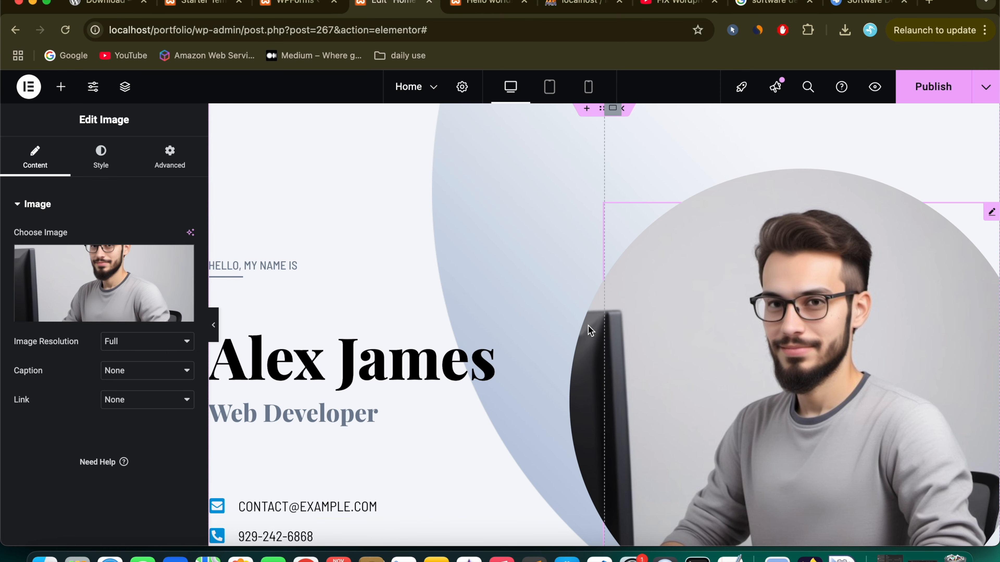
left_click(415, 381)
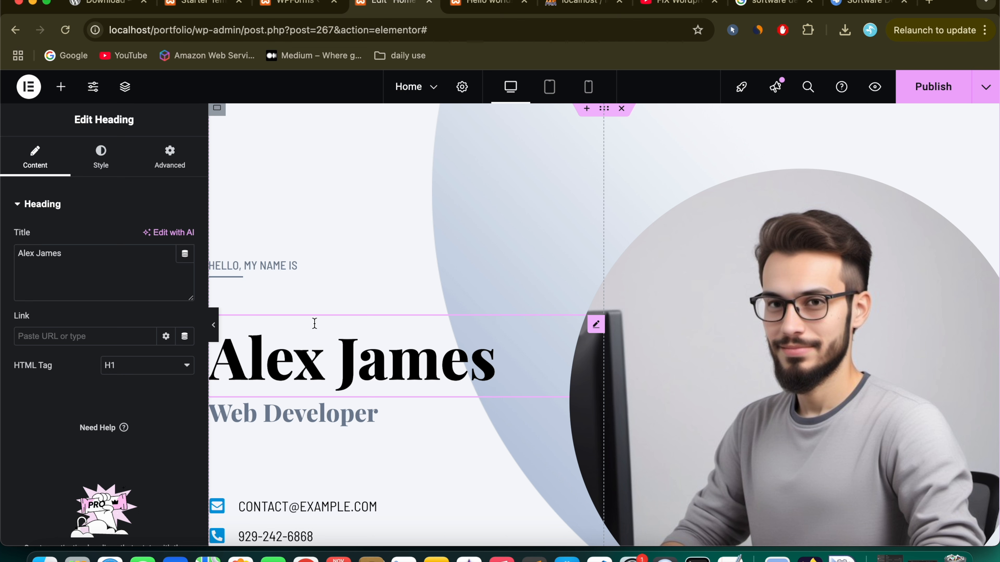
triple_click(88, 265)
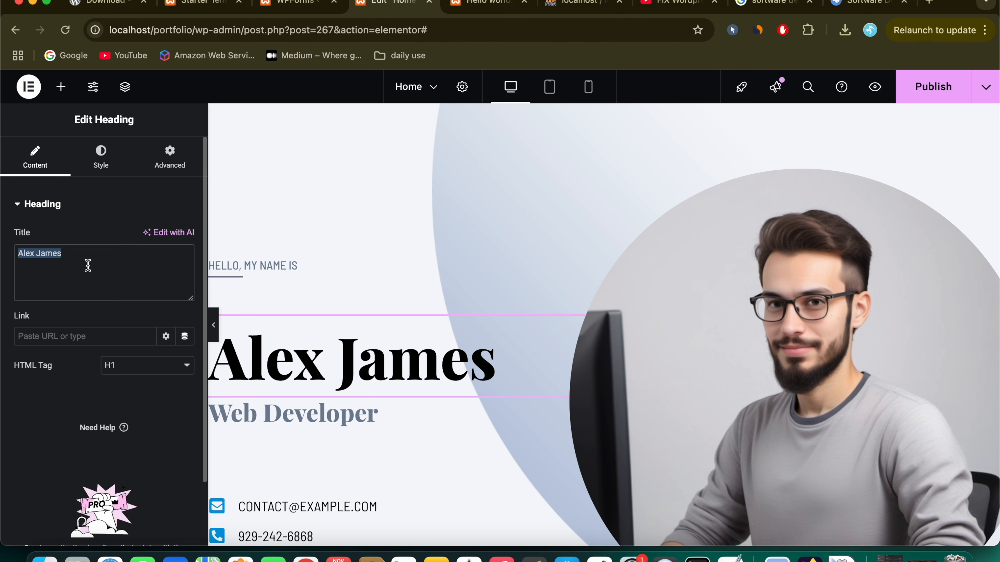
type("Tech")
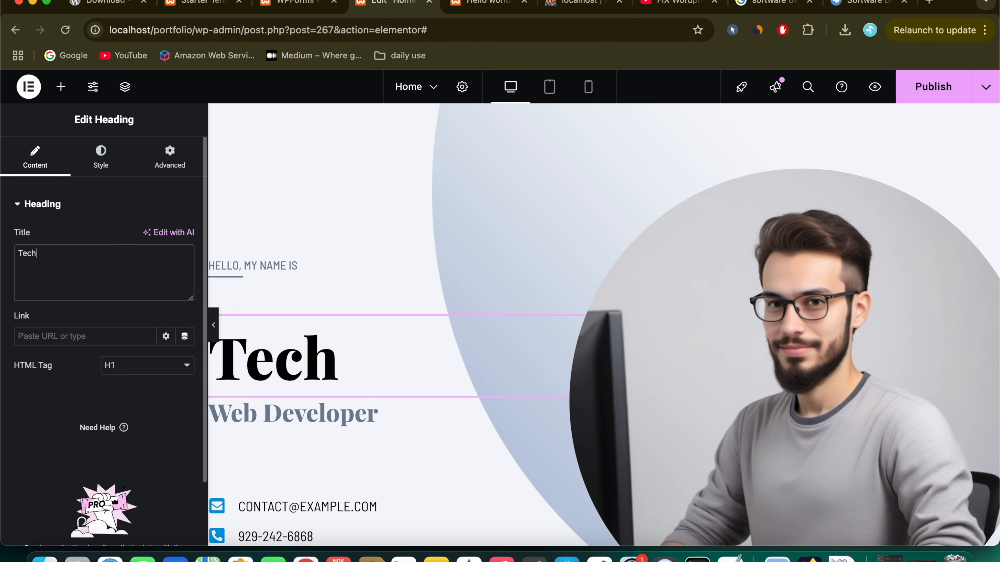
type("Sultans!")
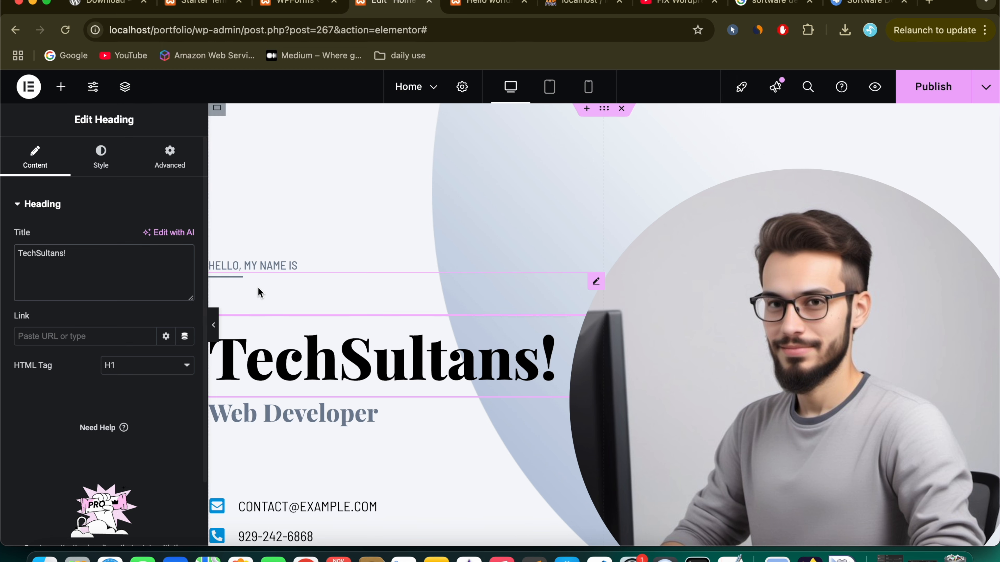
scroll(258, 289, "down", 2)
scroll(257, 287, "down", 3)
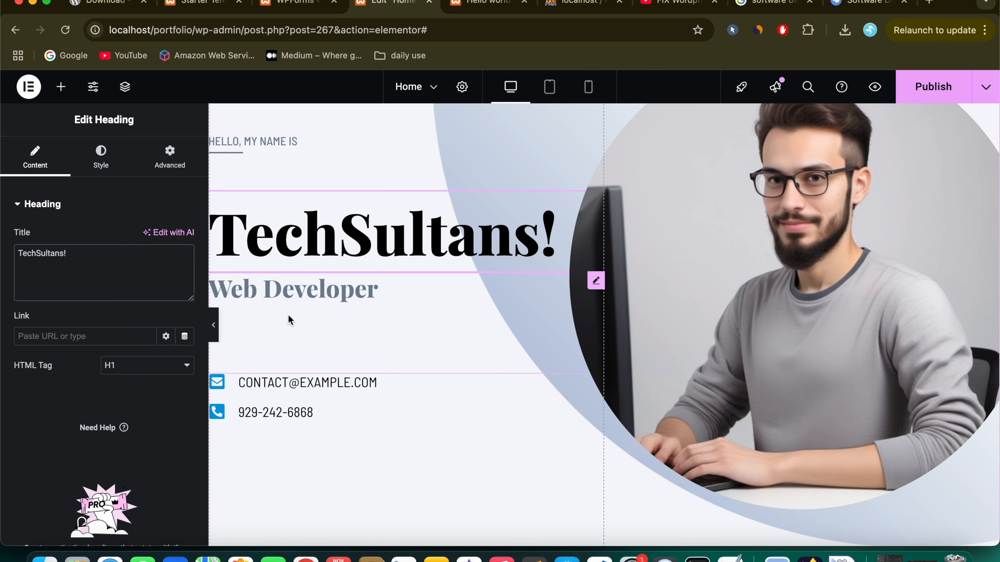
left_click(306, 382)
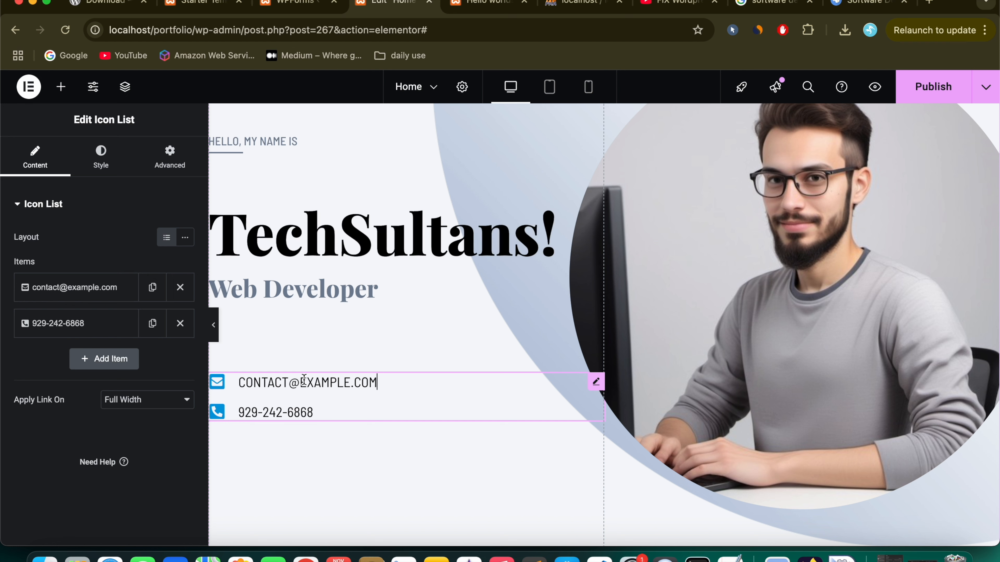
Step: Update the contact e-mail's domain and the phone number's last digits in the icon list
left_click(83, 290)
double_click(77, 339)
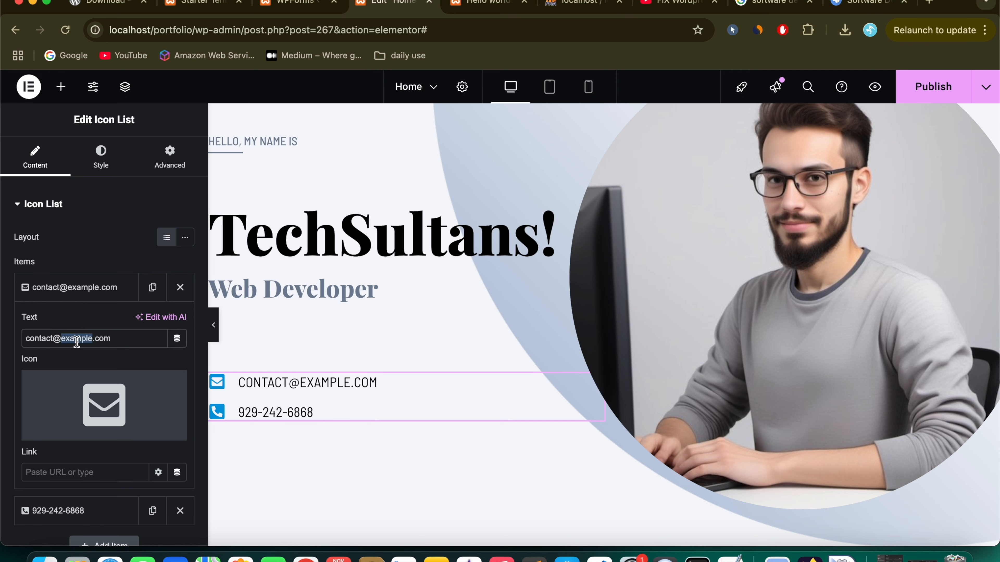
type("techsultans")
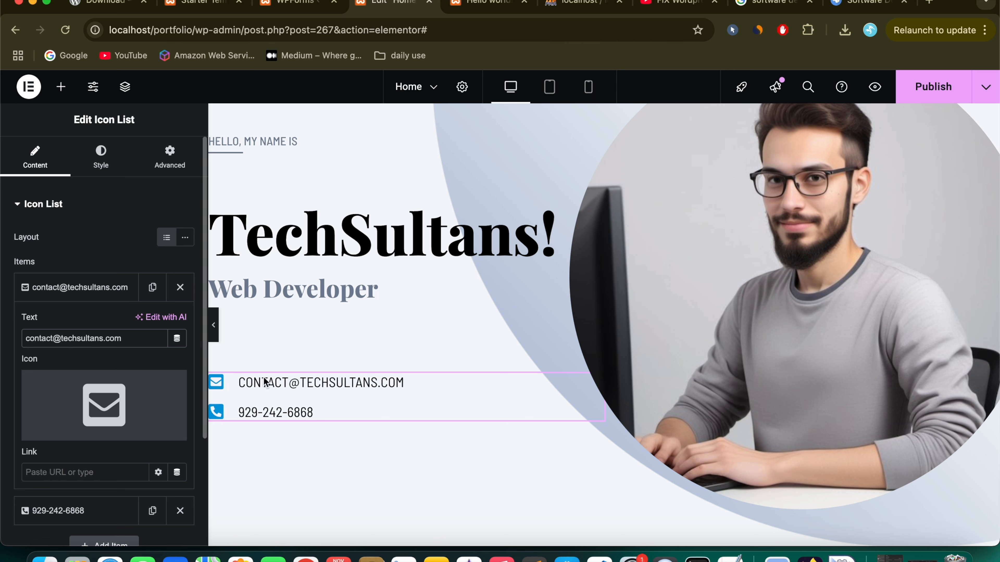
scroll(100, 401, "down", 3)
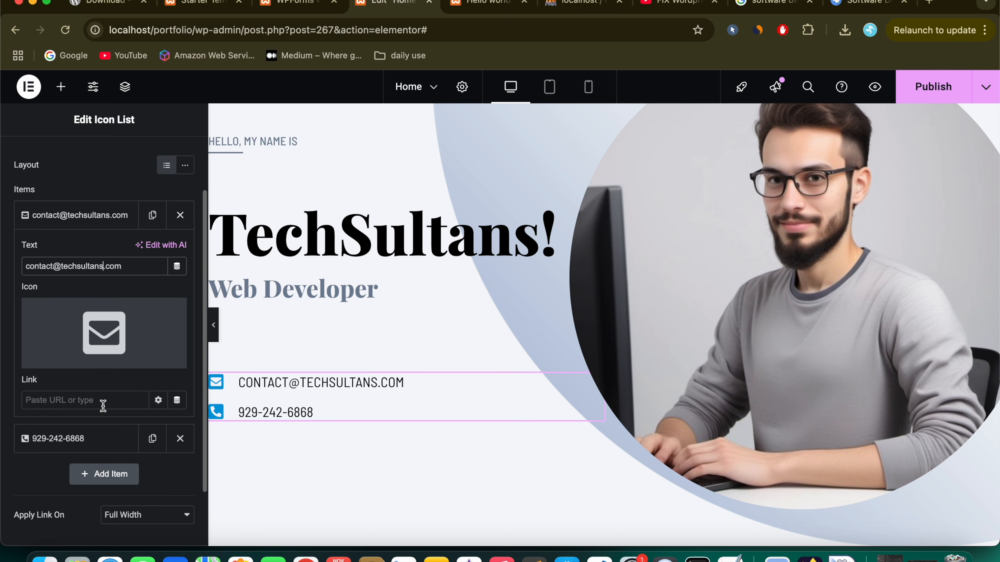
left_click(93, 438)
left_click(83, 299)
key("BackSpace")
key("BackSpace")
key("BackSpace")
key("BackSpace")
type("746565")
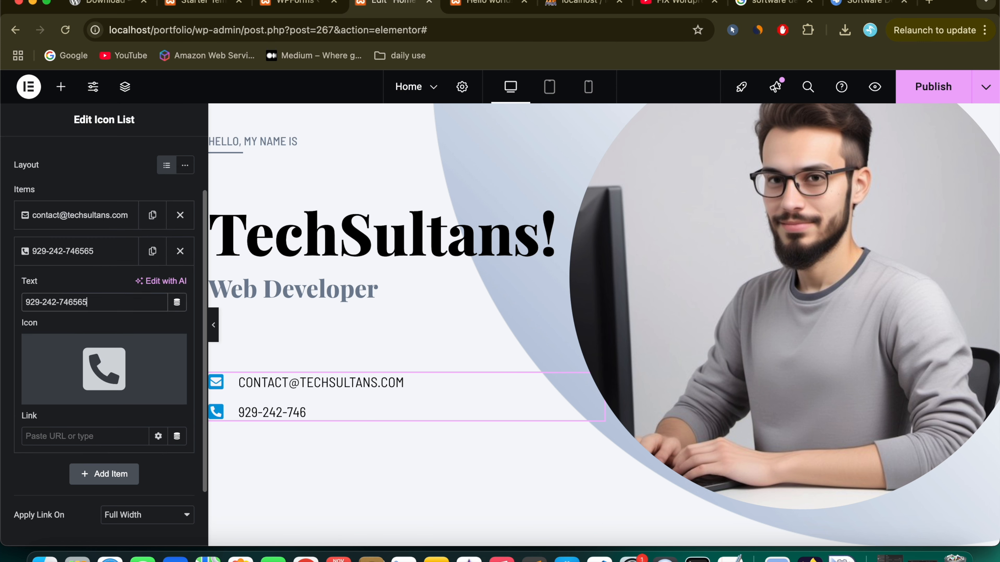
Step: Replace the phone item's icon with the ringing-phone icon from the Icon Library
mouse_move(120, 369)
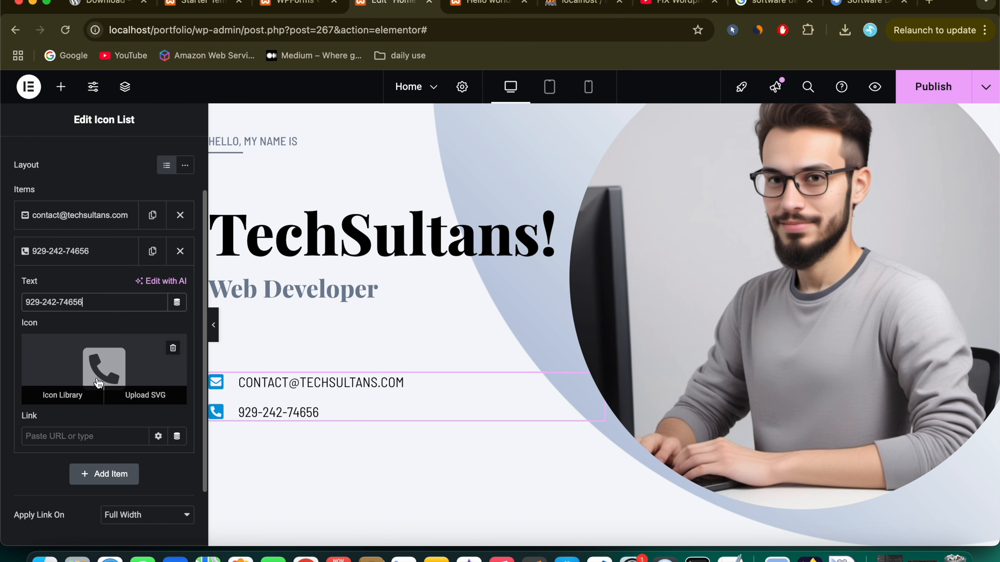
left_click(63, 395)
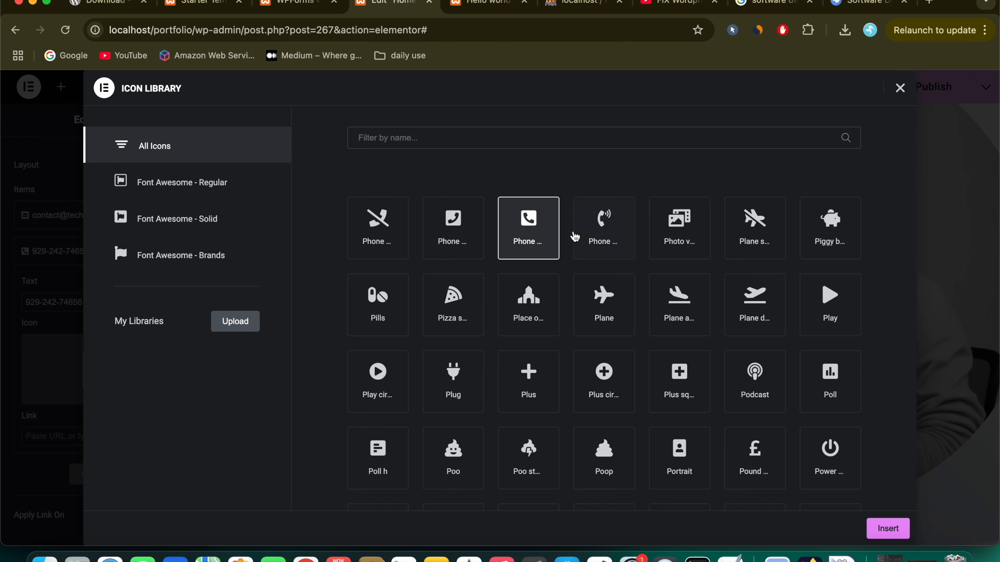
left_click(595, 237)
left_click(889, 528)
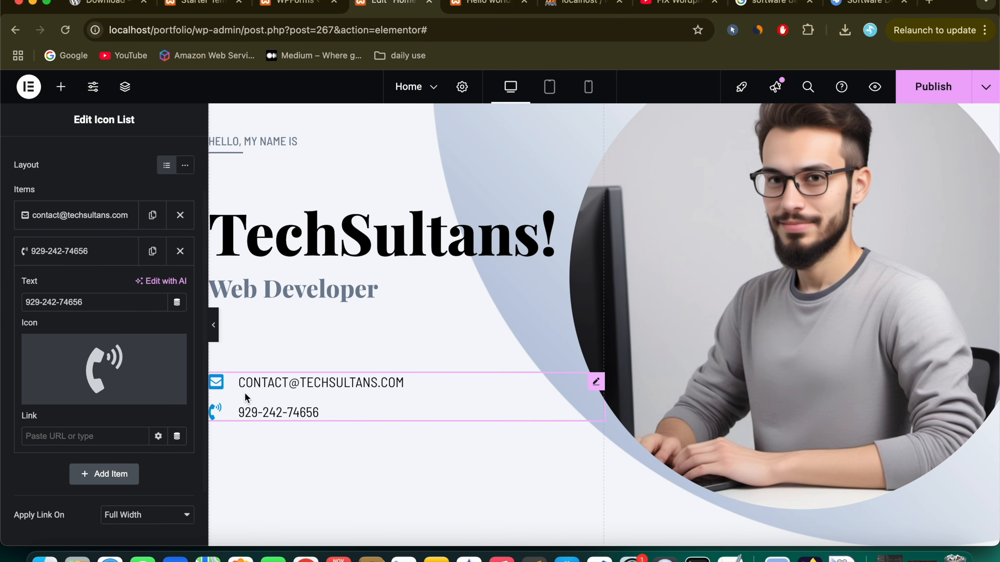
scroll(321, 422, "down", 10)
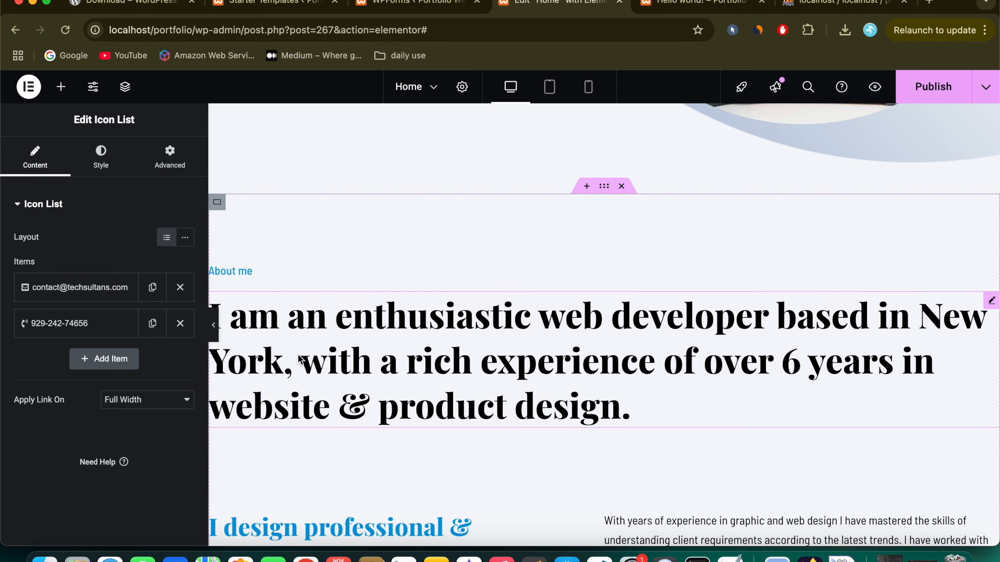
Step: Change 'New York' to 'New Delhi' in the big About me headline
left_click(240, 271)
left_click(64, 253)
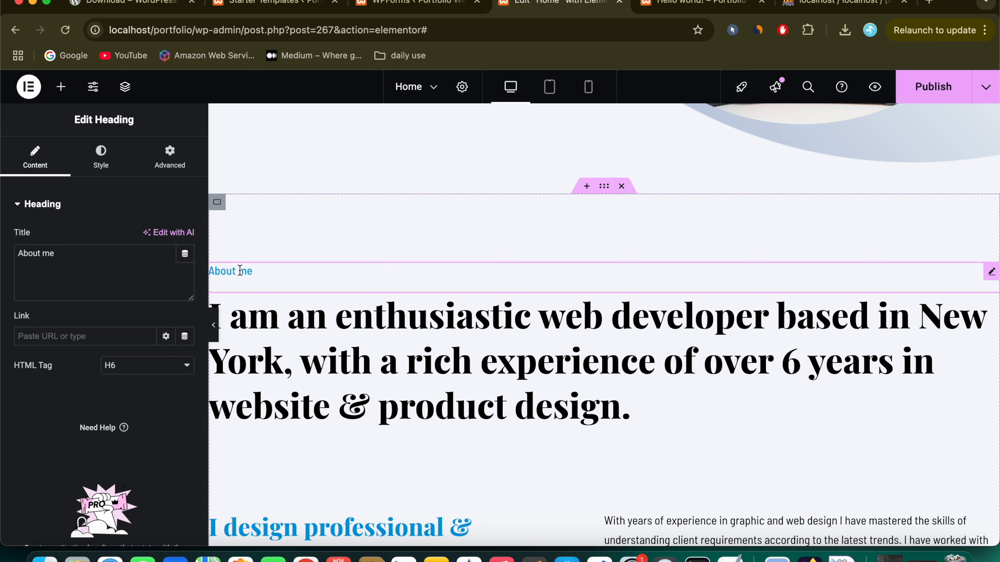
left_click(261, 313)
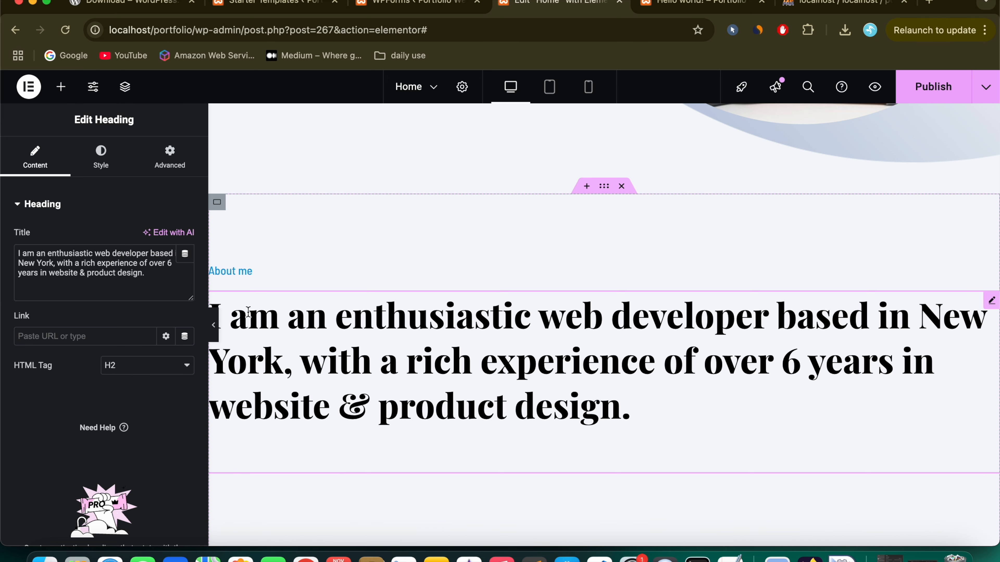
double_click(49, 262)
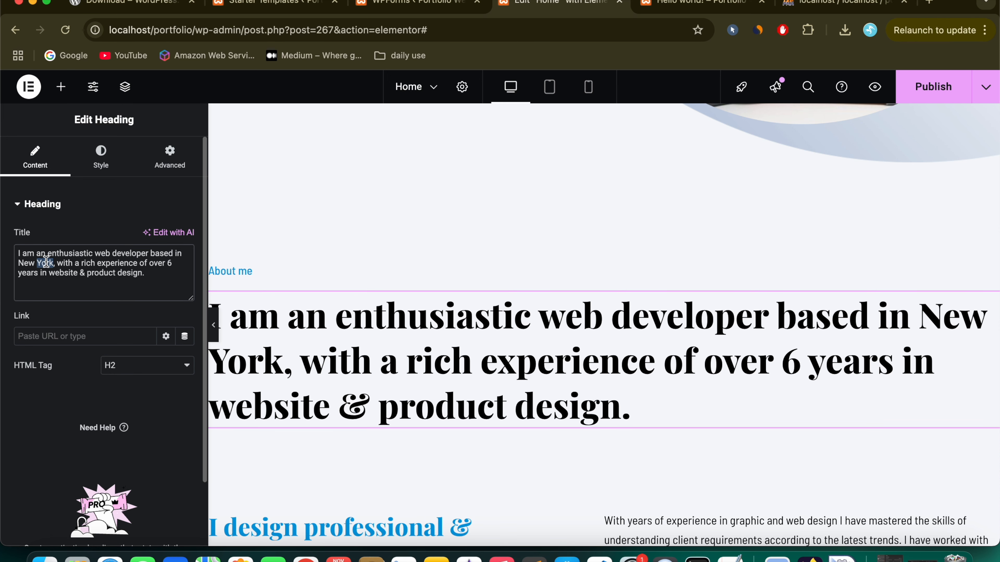
type("Delhi")
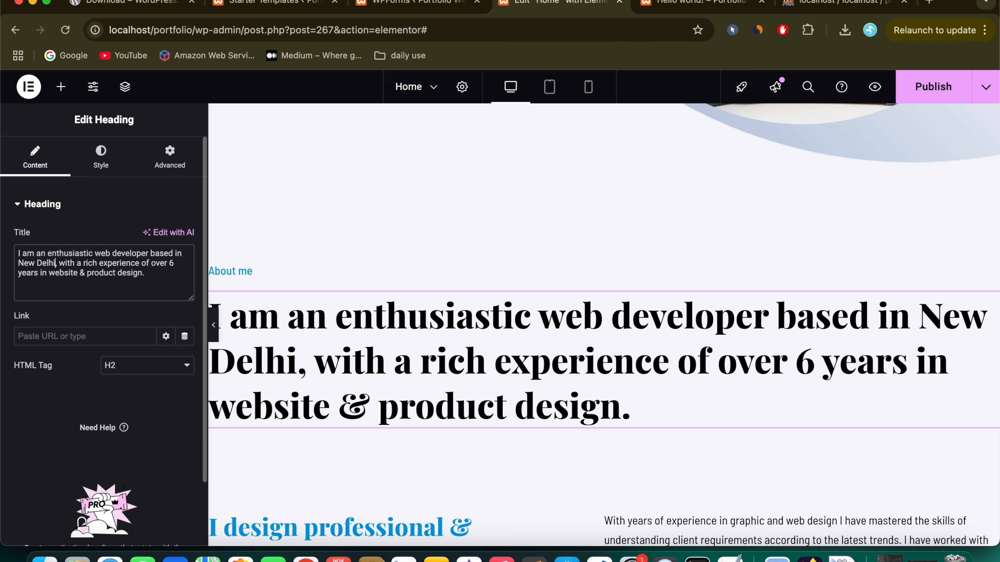
scroll(374, 366, "down", 5)
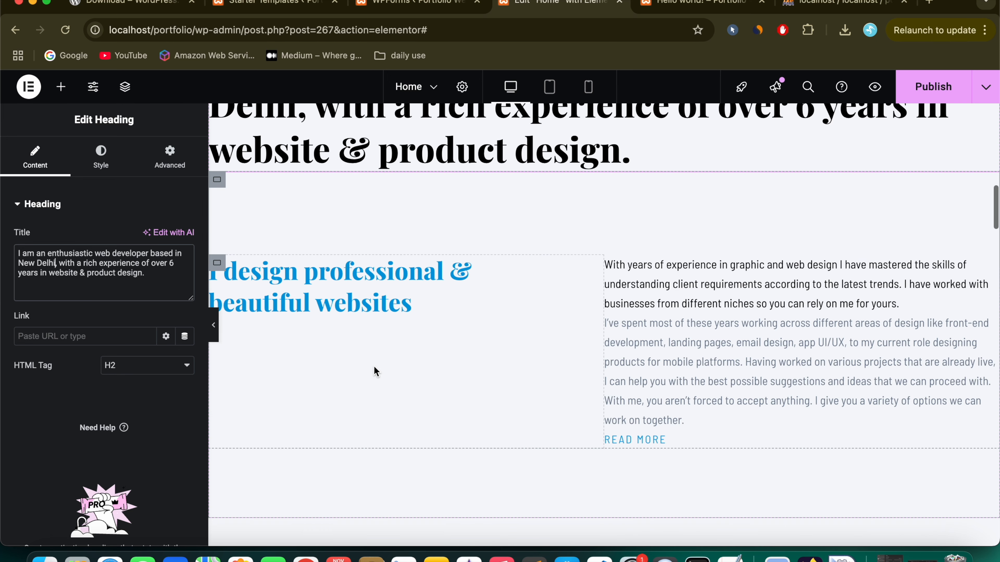
Step: Select the 'I've spent most of these years…' paragraph and select all its text for copying
left_click(305, 276)
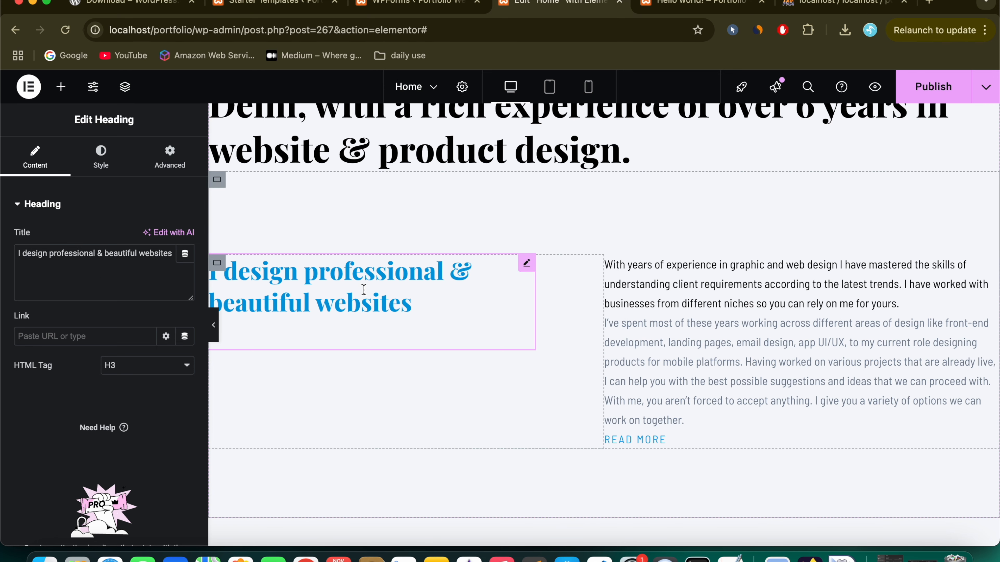
left_click(696, 325)
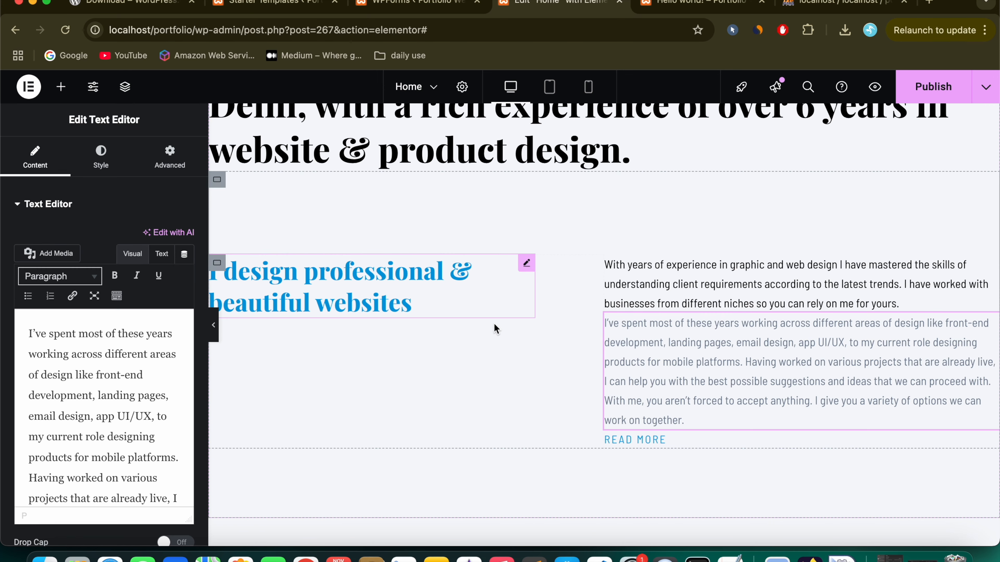
left_click(720, 288)
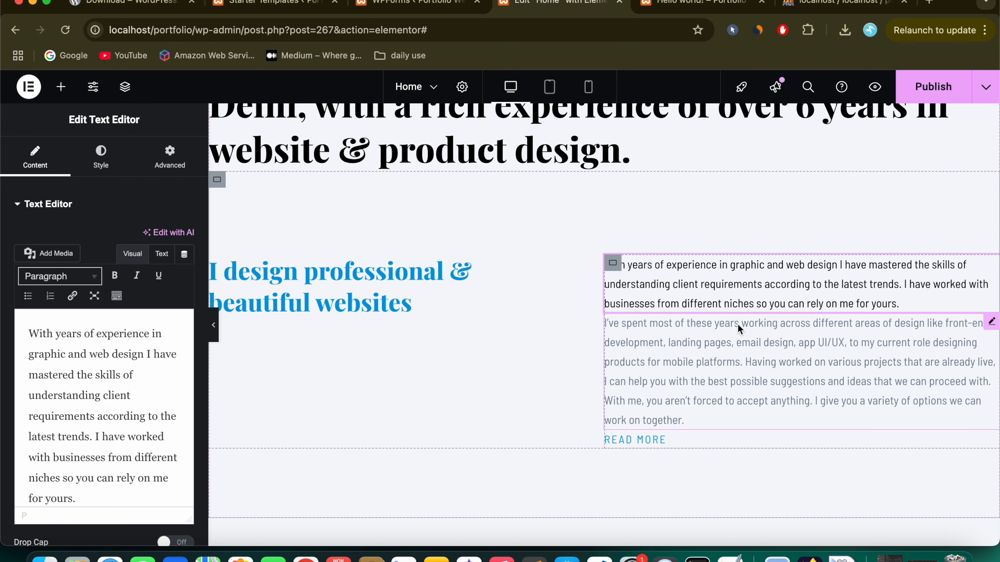
left_click(726, 375)
scroll(118, 407, "down", 5)
scroll(119, 408, "up", 5)
key("super+a")
key("super+c")
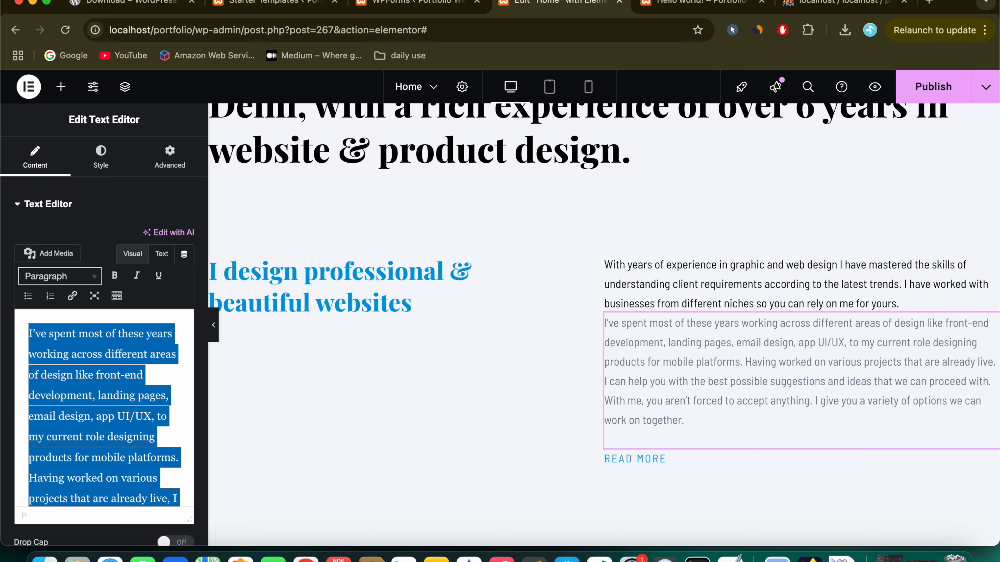
Step: Ask ChatGPT to 'rewrite above content in unique way using human tone' and select its reply
left_click(930, 3)
type("ch")
key("Return")
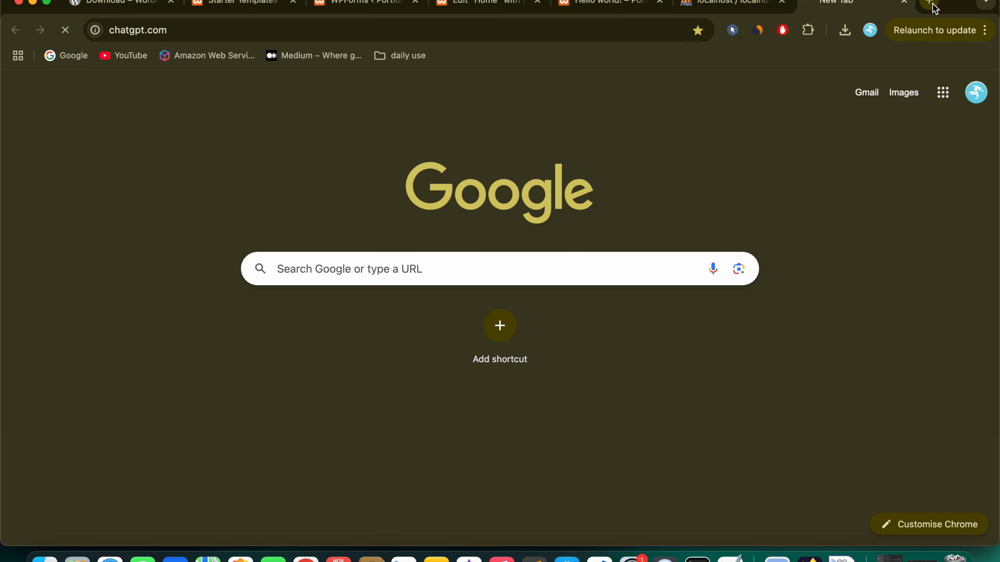
key("super+v")
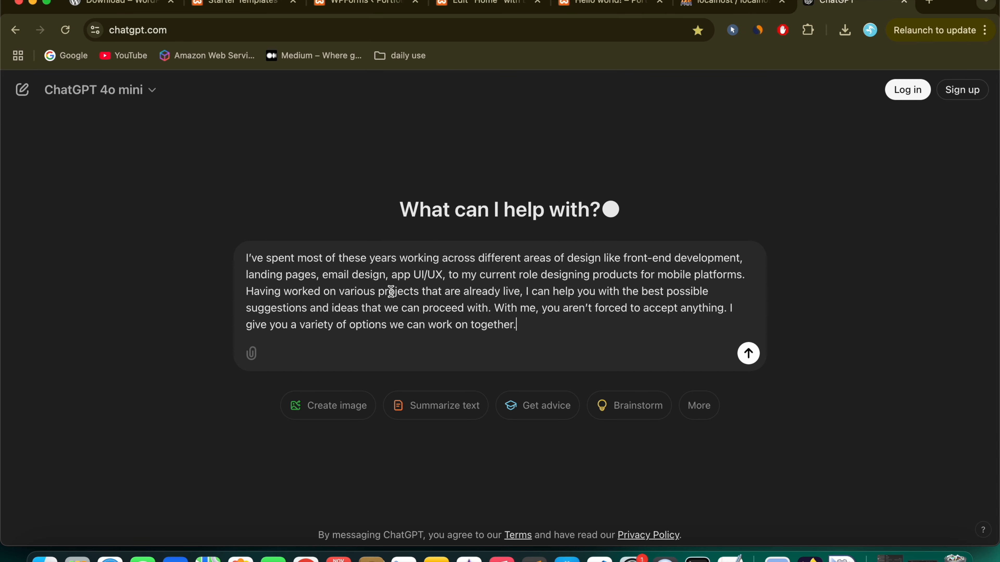
key("shift+Return")
key("shift+Return")
key("shift+Return")
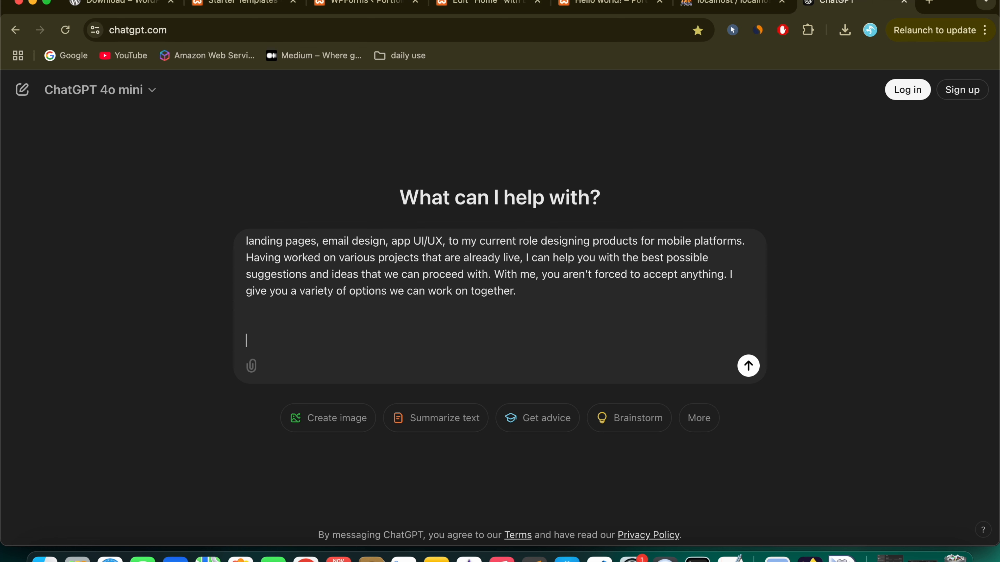
type("rewrite")
type("above content in unique way using human tone")
key("Return")
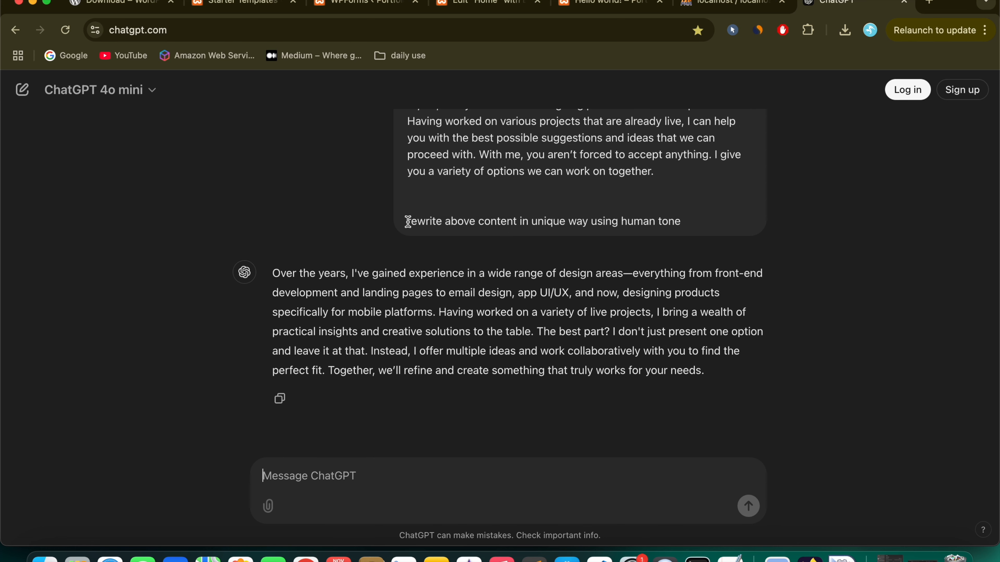
left_click_drag(407, 220, 685, 227)
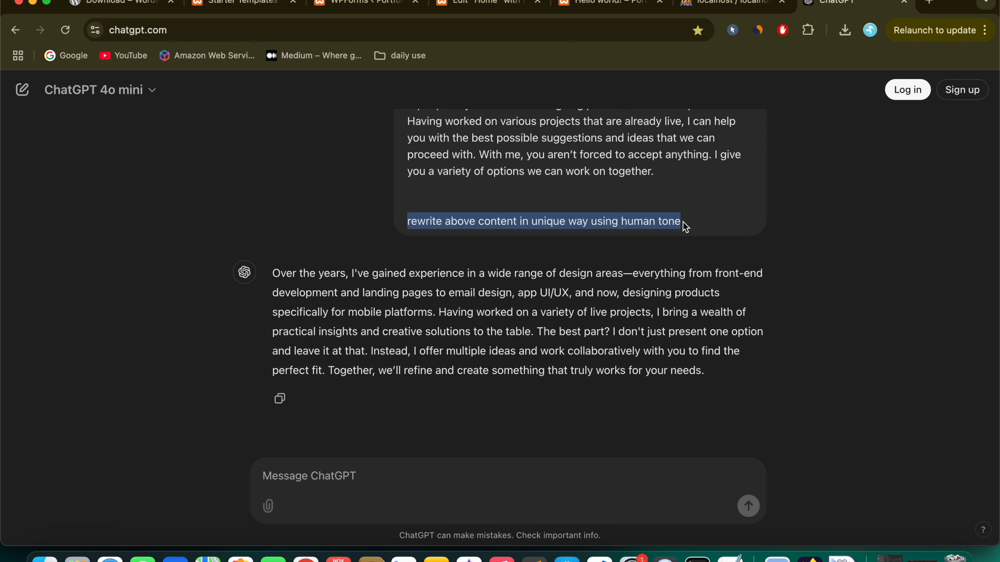
left_click_drag(274, 270, 762, 365)
key("super+c")
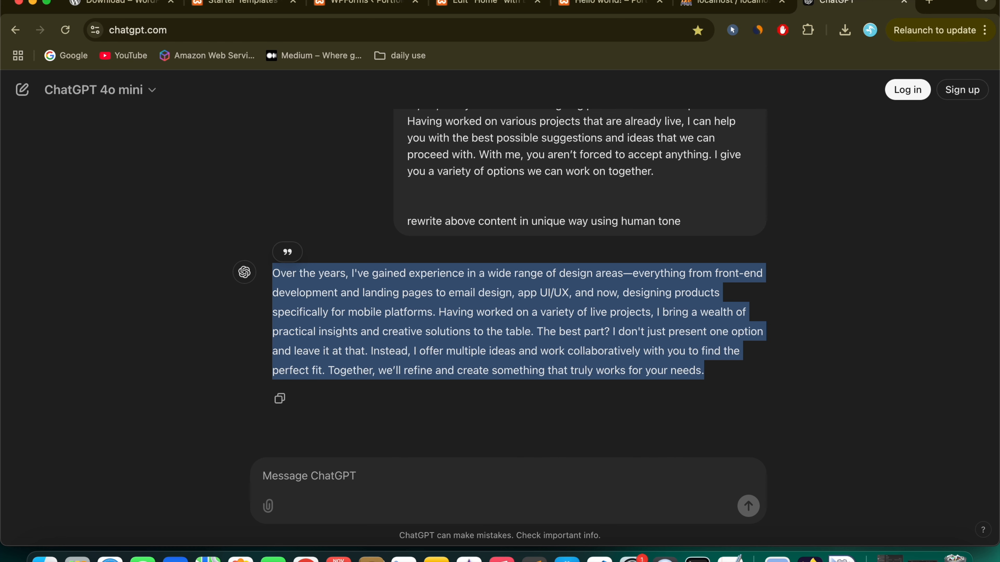
Step: Paste ChatGPT's rewrite, starting 'Over the years, I've gained experience…', over the About paragraph
left_click(488, 3)
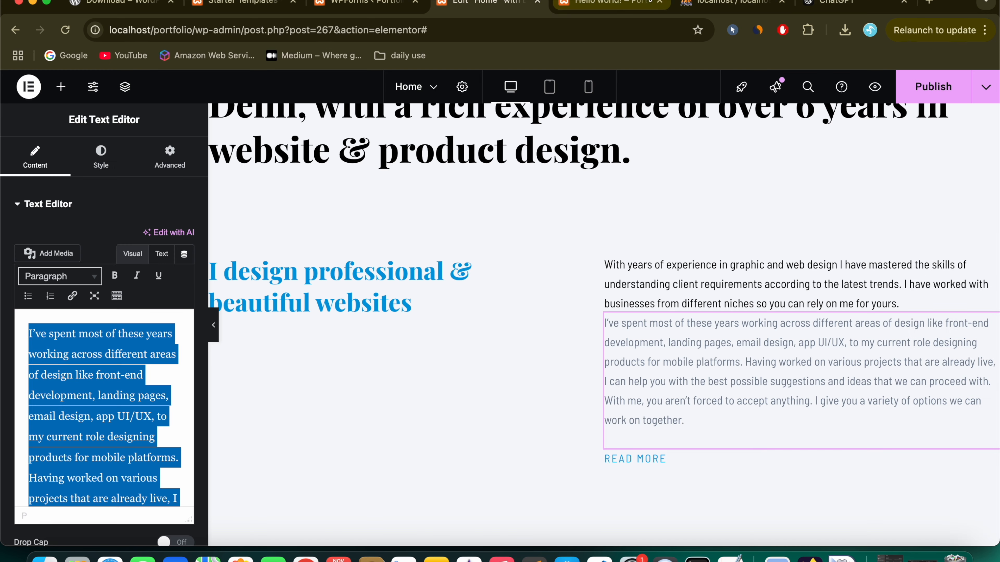
left_click(659, 4)
left_click(161, 253)
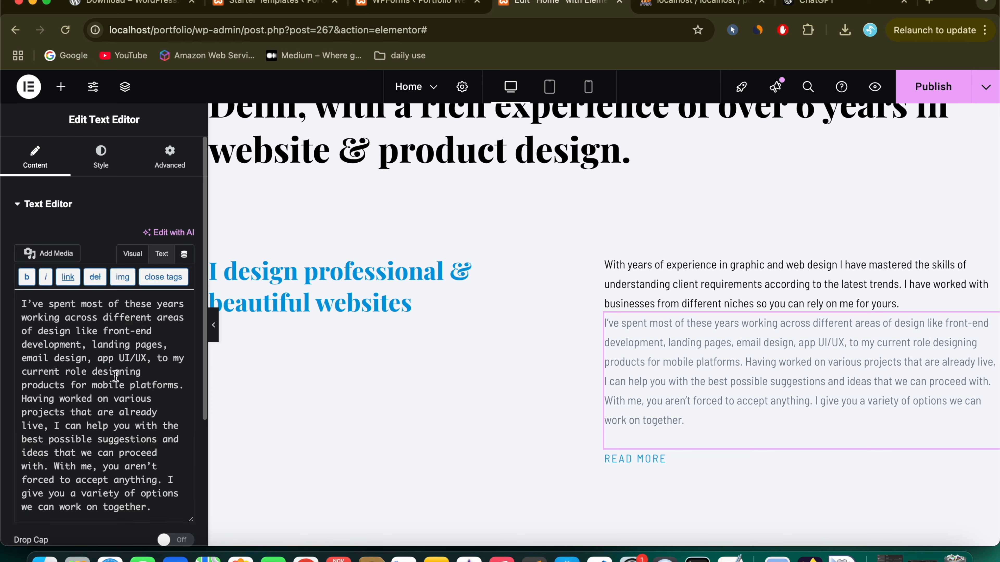
scroll(116, 376, "down", 5)
scroll(116, 378, "up", 5)
left_click(133, 256)
left_click(162, 256)
left_click(161, 259)
left_click(132, 368)
key("super+a")
key("super+v")
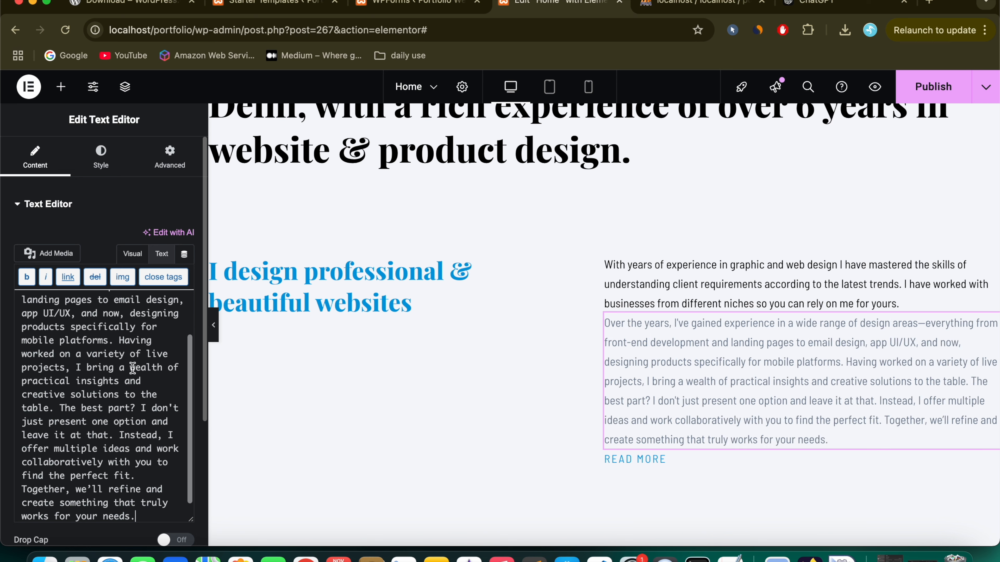
left_click(110, 394)
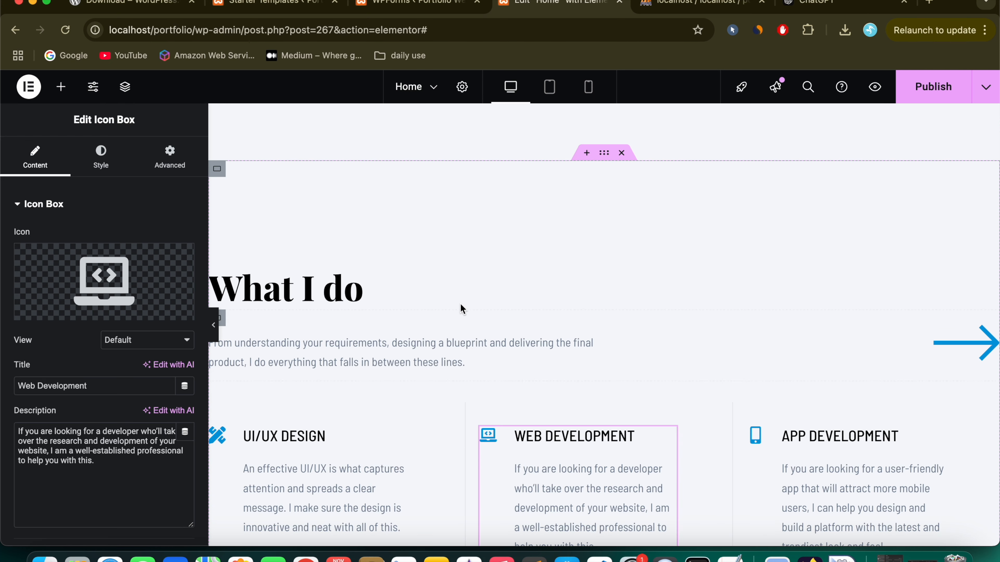
Step: Select the photo section and bring up its Style background settings
scroll(404, 396, "down", 10)
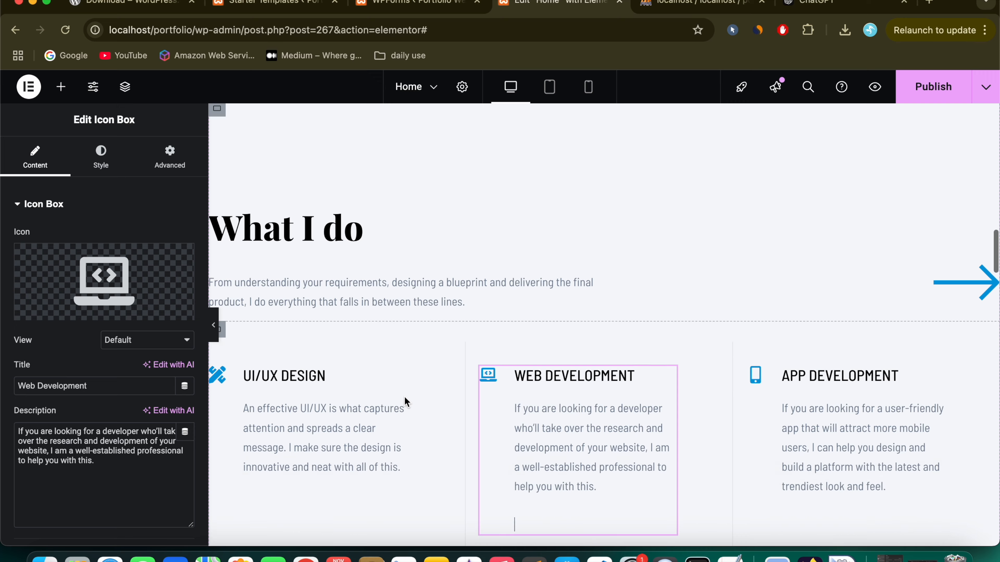
scroll(657, 322, "down", 1)
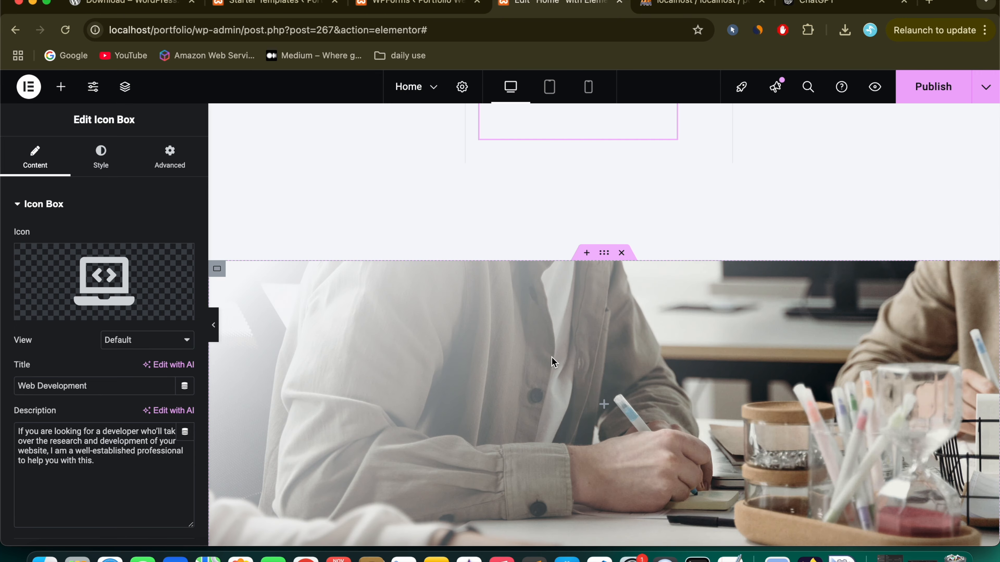
scroll(551, 362, "down", 2)
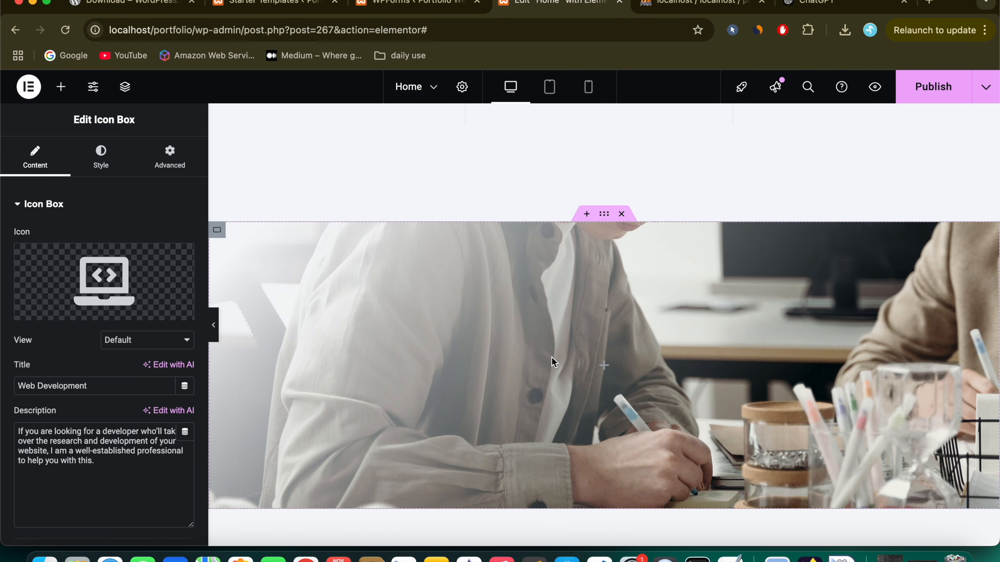
left_click(604, 214)
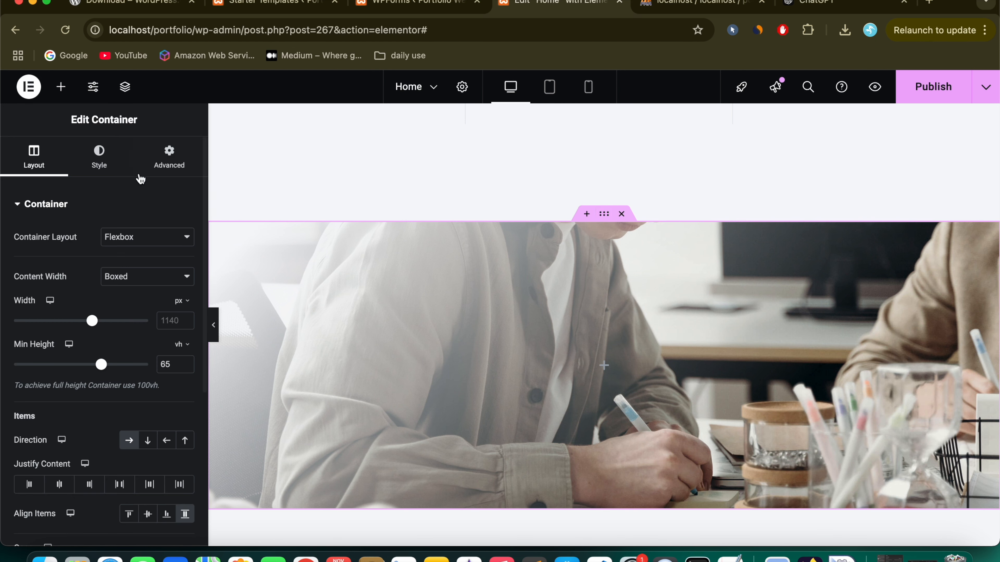
left_click(101, 169)
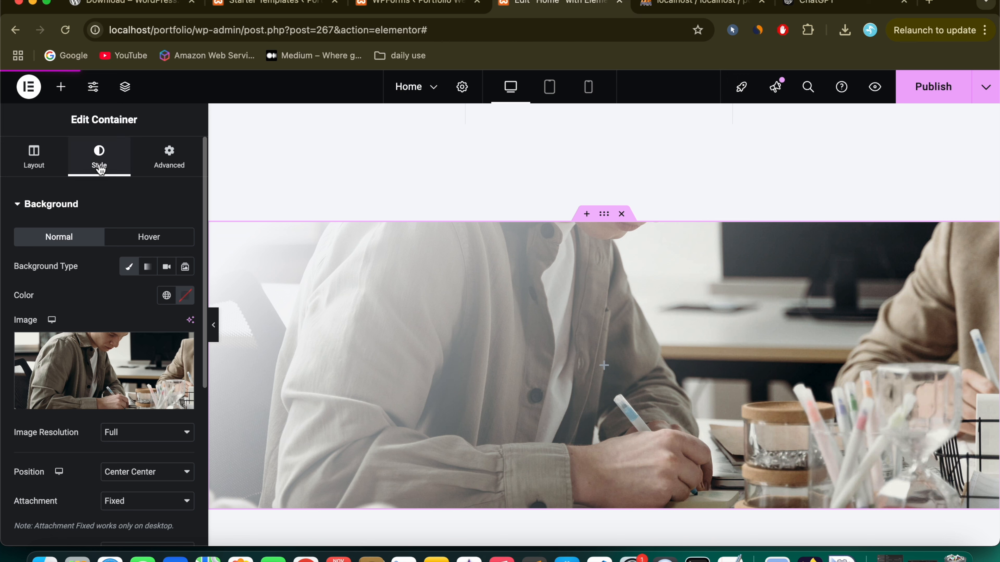
Step: Confirm the bg-01-free-img.jpg background image is 1920 by 1080, then close Insert Media unchanged
mouse_move(86, 364)
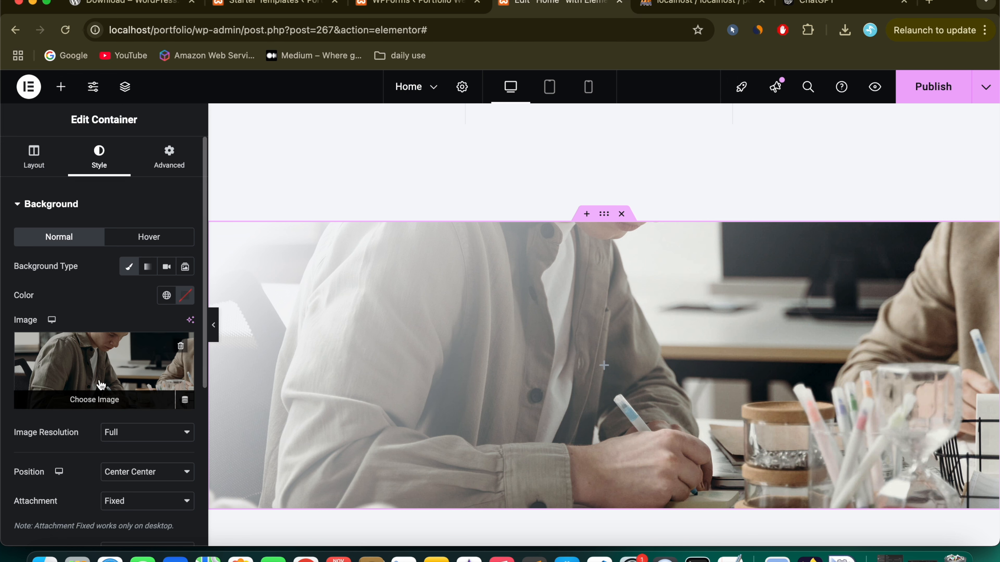
left_click(101, 401)
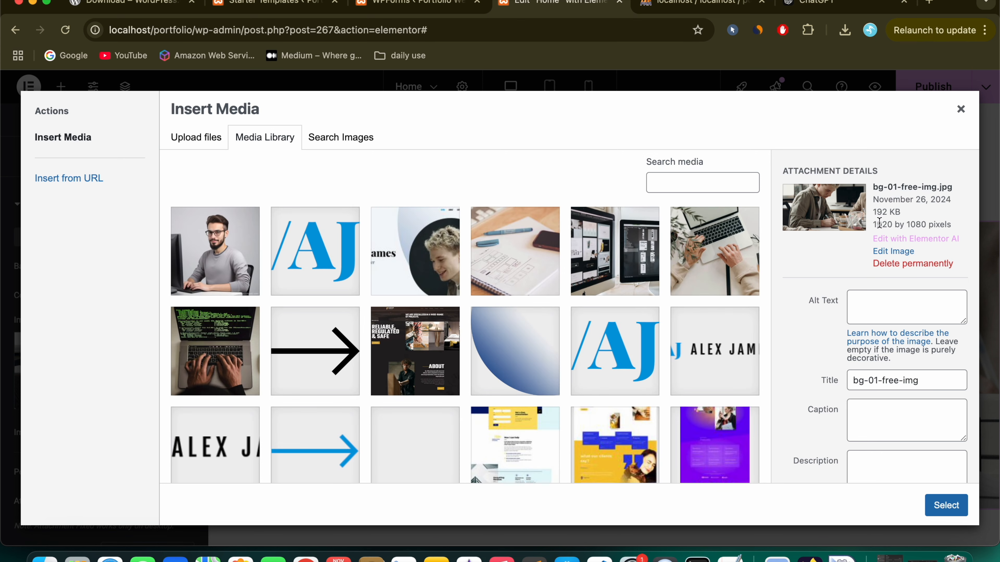
mouse_move(874, 228)
left_mouse_down()
mouse_move(924, 229)
mouse_move(893, 238)
mouse_move(892, 224)
left_mouse_up()
left_click(875, 225)
left_click_drag(889, 225, 928, 224)
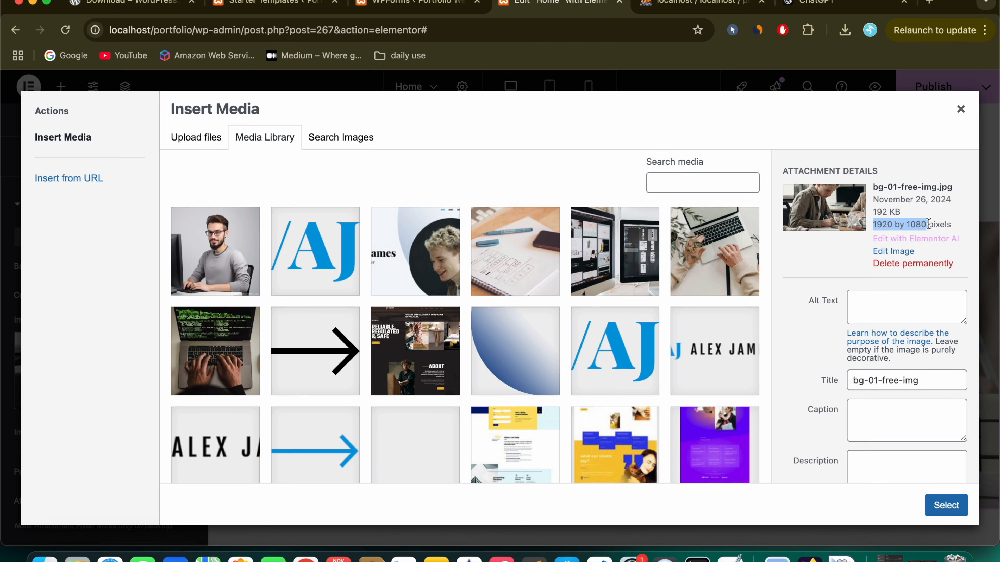
left_click(961, 122)
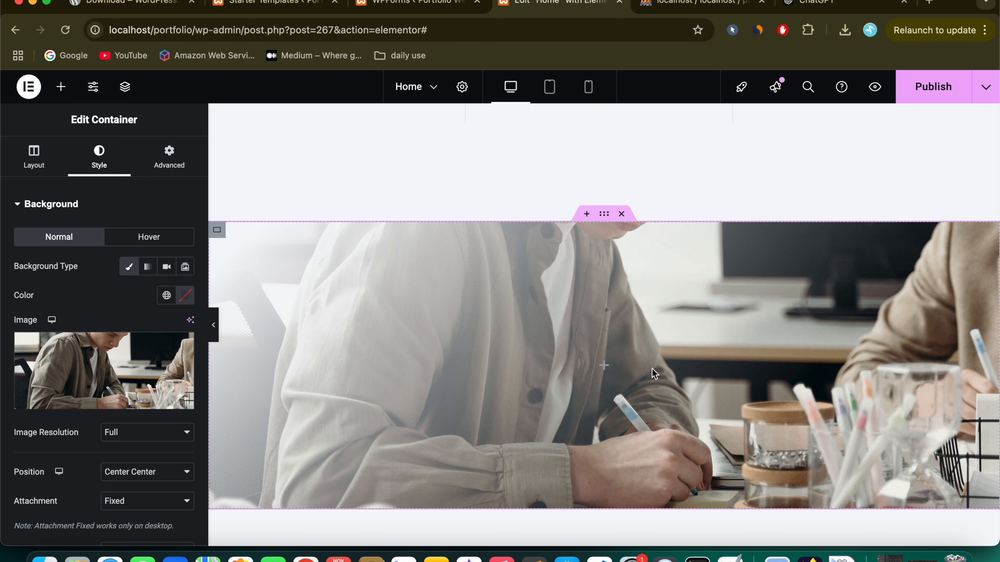
Step: Select the Experience entries: the 2015-2021 date, ACME Company text and WEB DEVELOPER heading
scroll(652, 372, "down", 10)
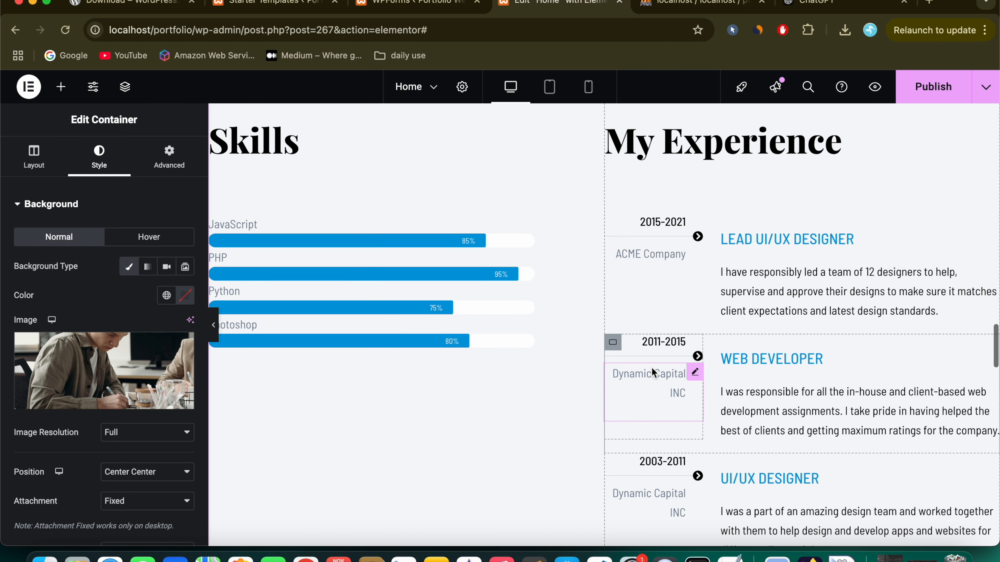
scroll(533, 254, "up", 5)
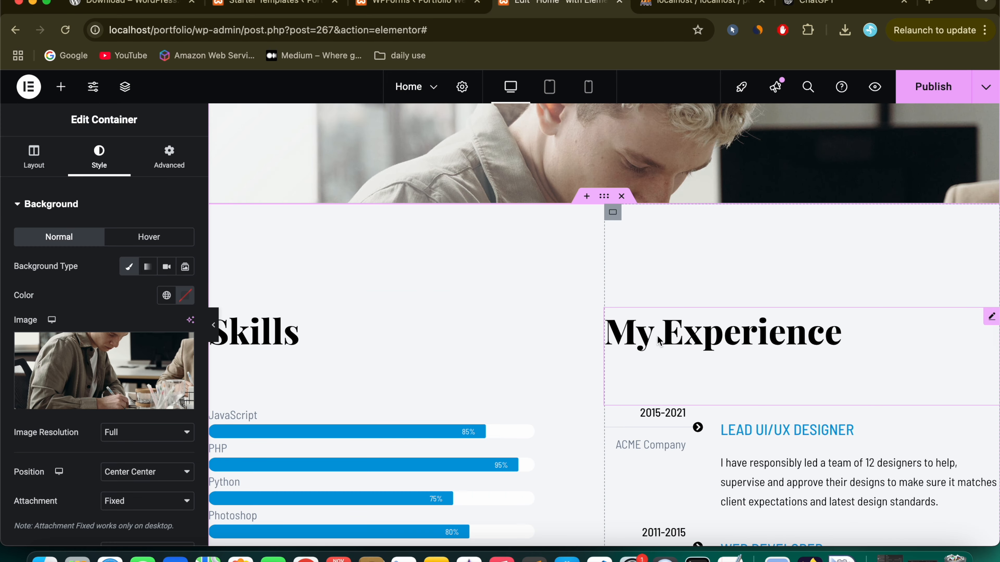
scroll(680, 343, "down", 4)
left_click(660, 244)
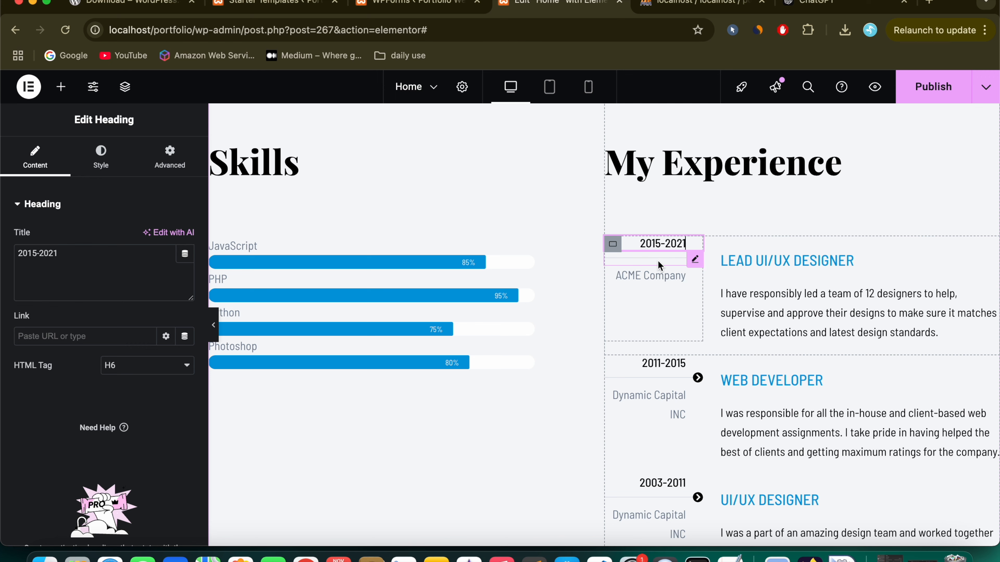
left_click(667, 280)
scroll(660, 402, "down", 5)
scroll(661, 402, "up", 2)
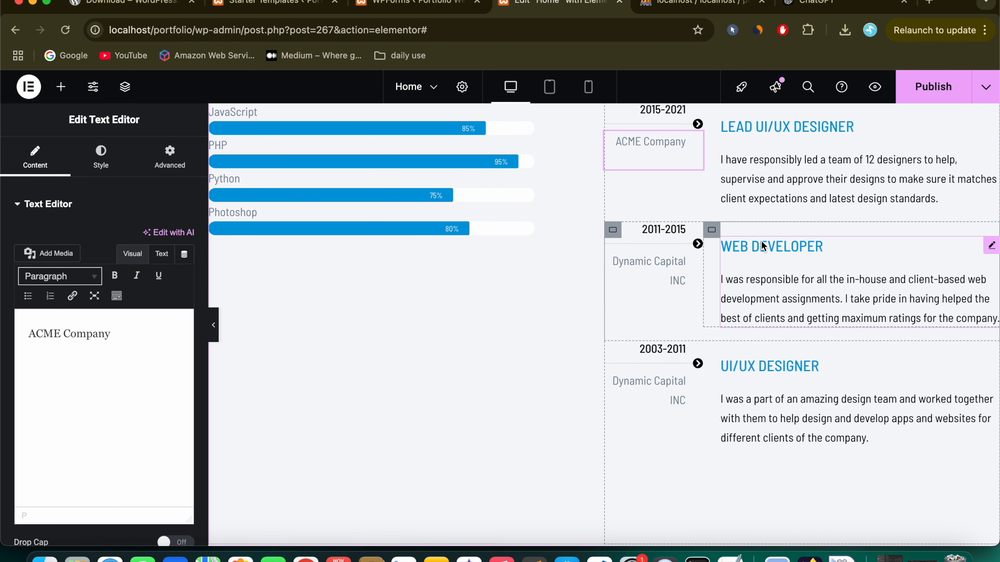
left_click(761, 242)
Step: Select the Portfolio Basic Gallery, dismiss the enlarged coffee image, and reselect the gallery
scroll(769, 354, "down", 3)
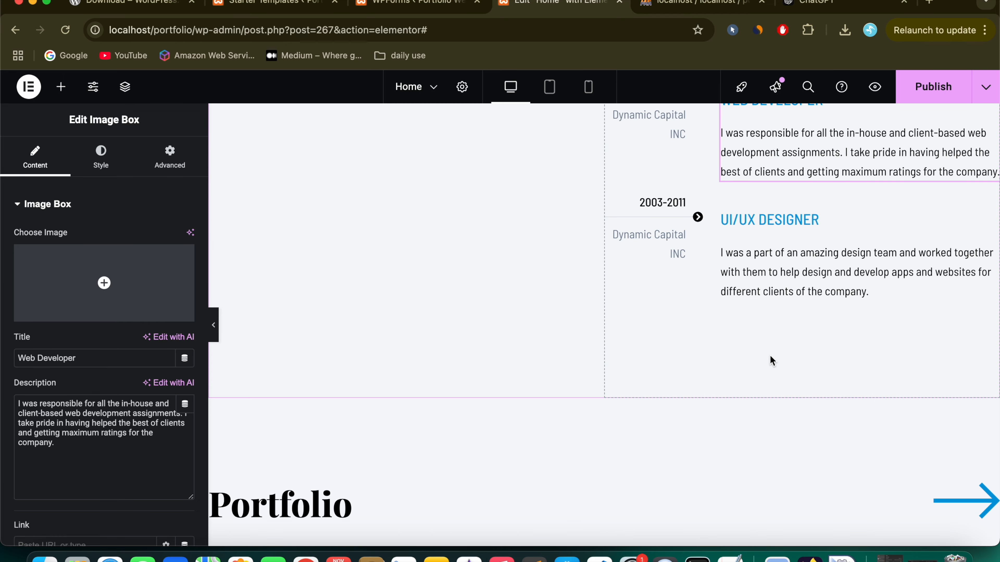
scroll(770, 359, "down", 5)
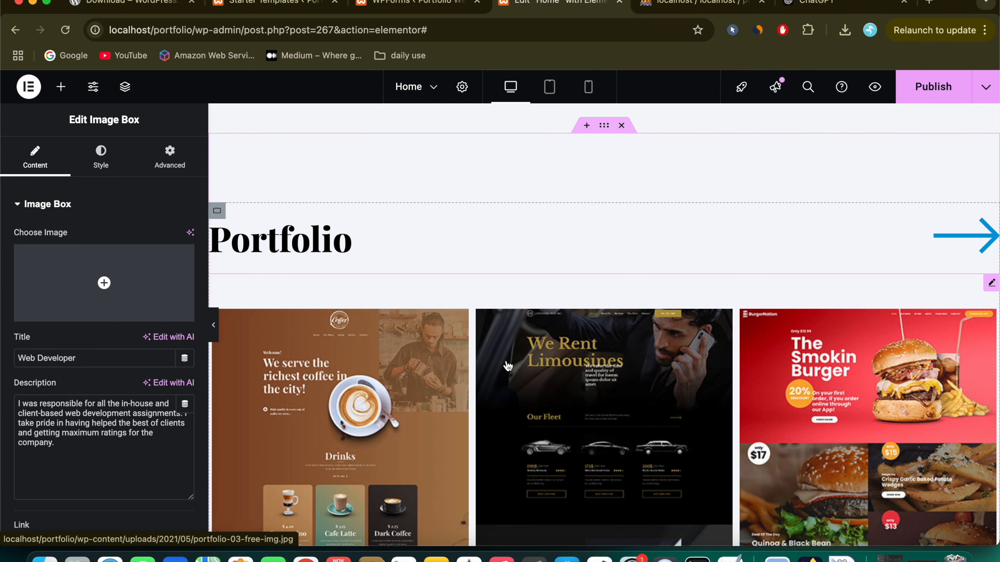
left_click(480, 324)
scroll(479, 323, "up", 2)
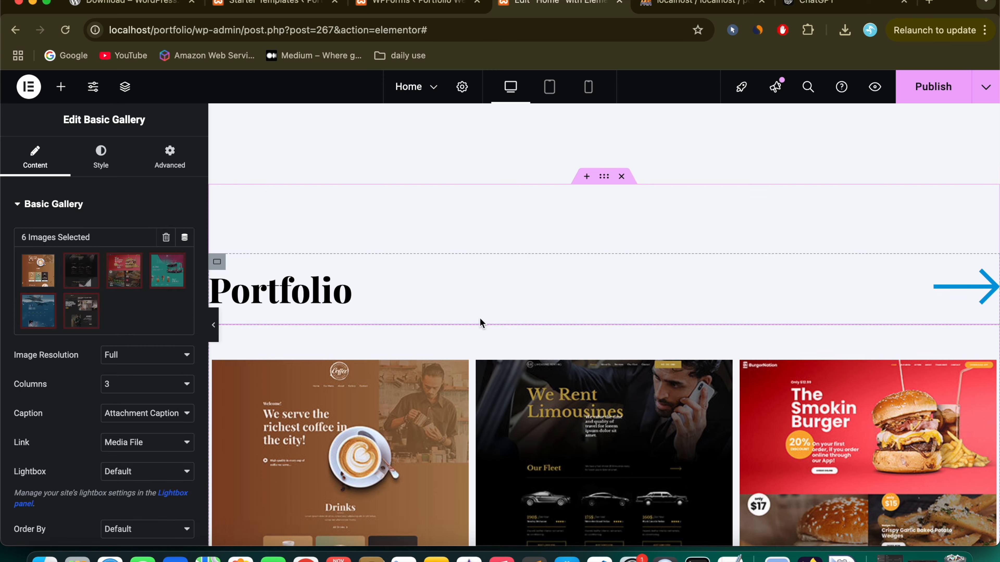
left_click(384, 398)
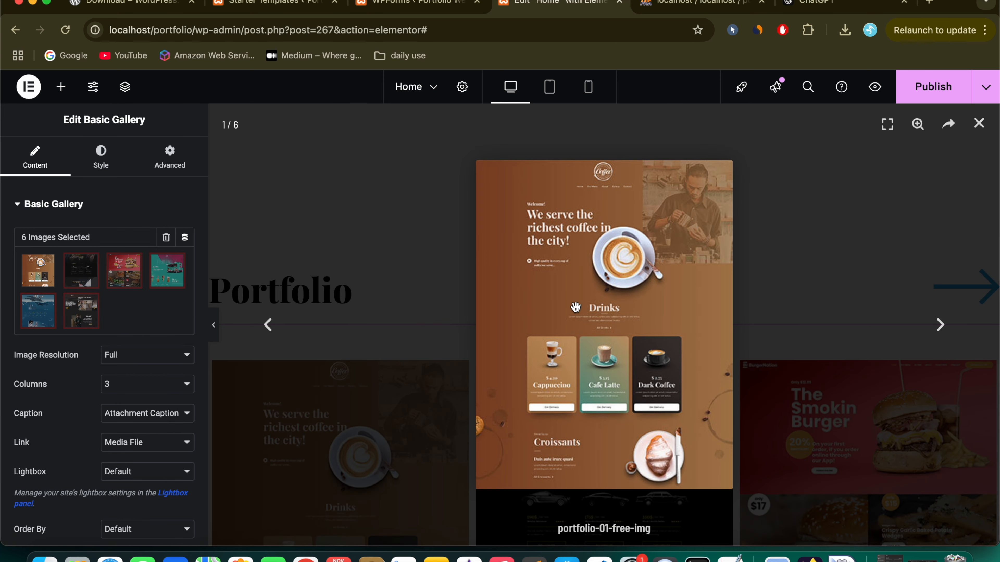
left_click(978, 114)
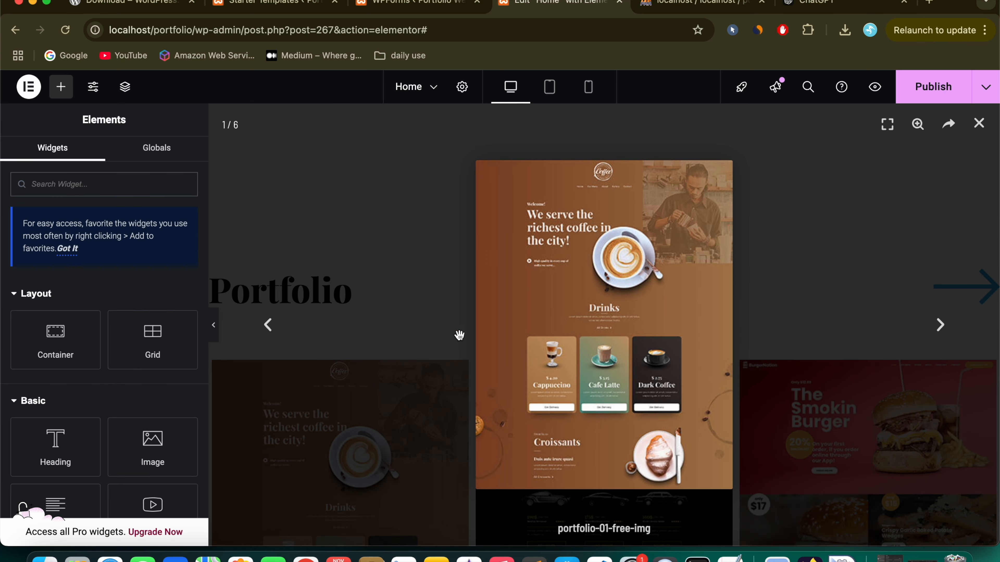
left_click(978, 124)
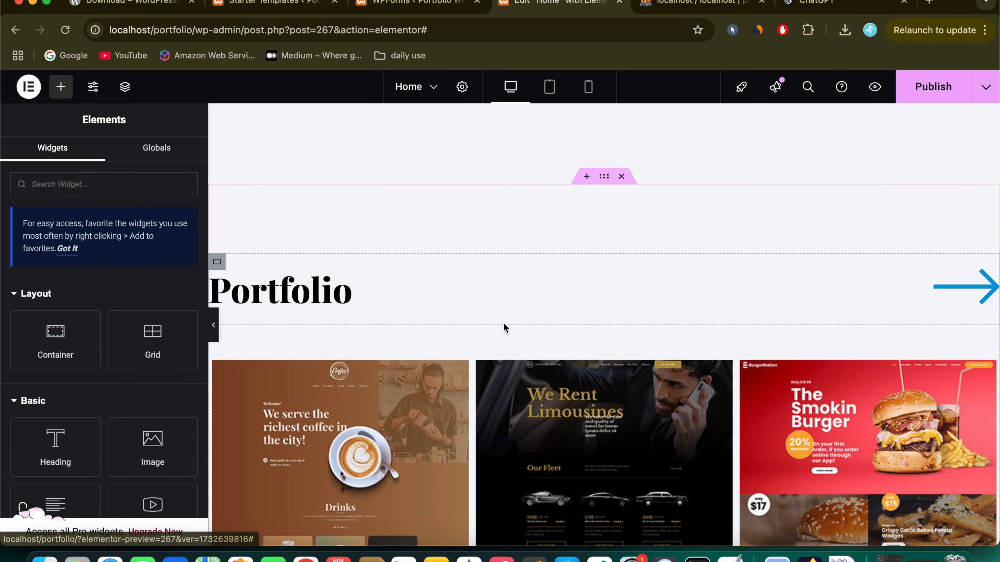
left_click(511, 351)
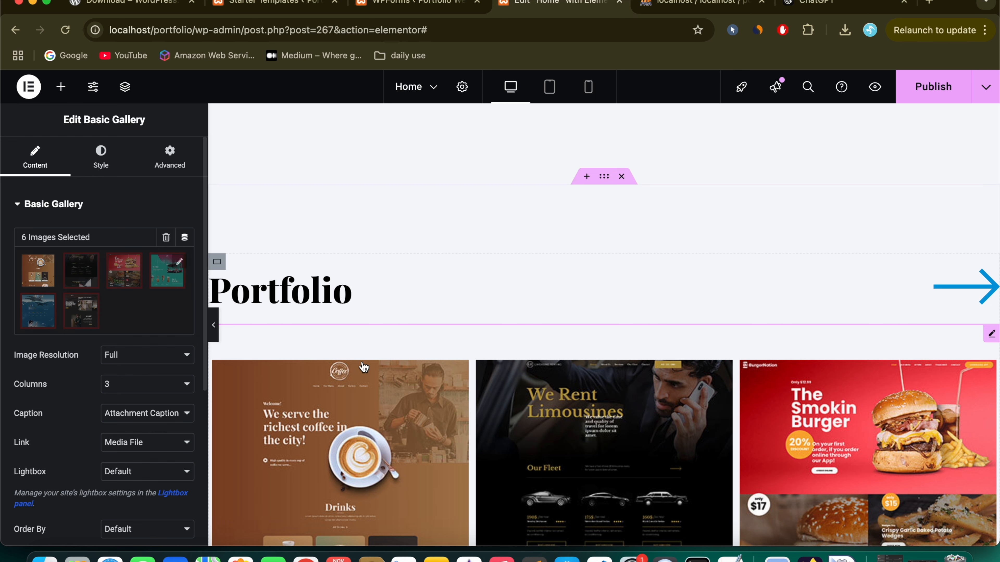
Step: Remove the Reliable, Regulated & Safe, Limousines and Smokin Burger images and apply the gallery
scroll(363, 367, "down", 10)
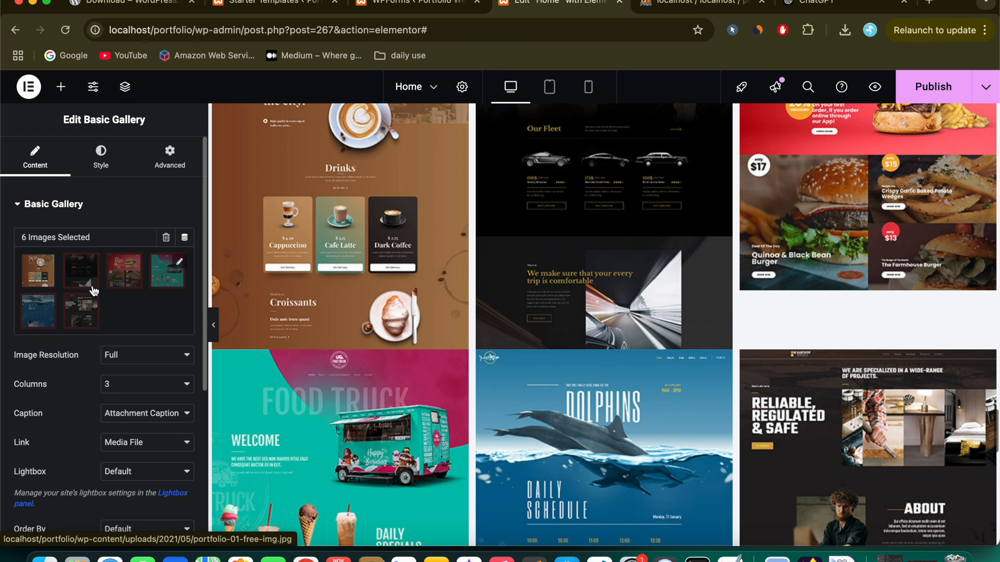
left_click(92, 285)
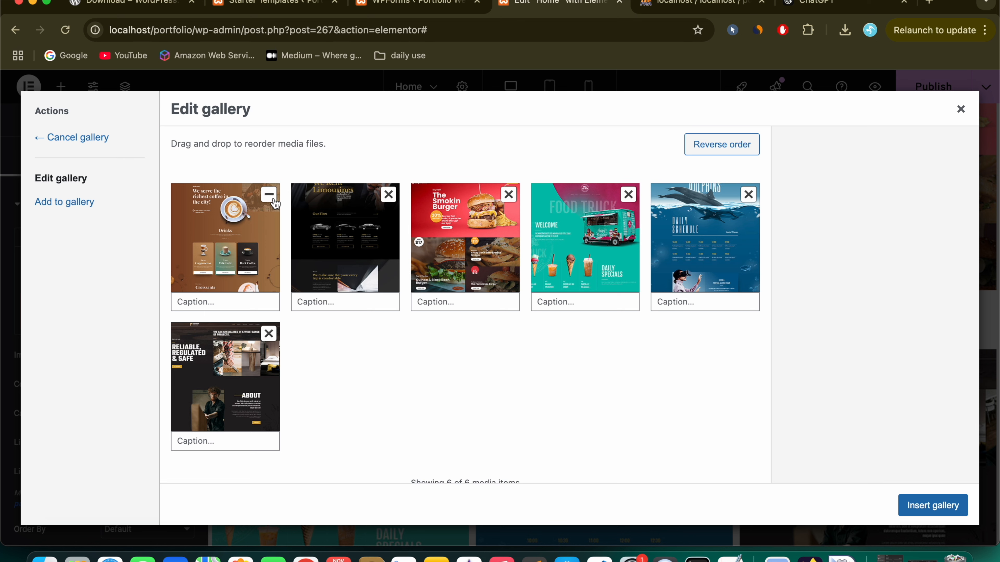
left_click(269, 335)
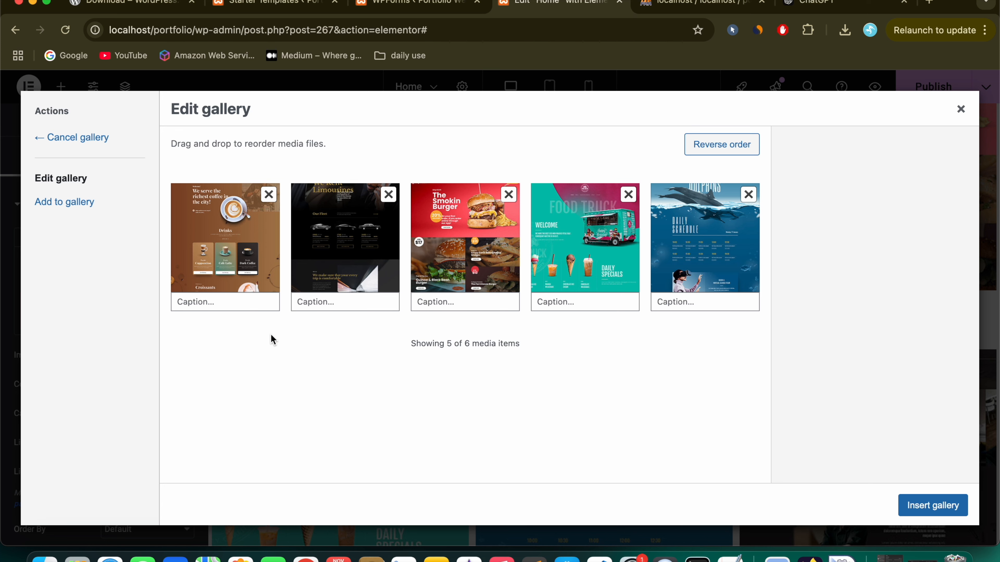
left_click(388, 199)
left_click(389, 199)
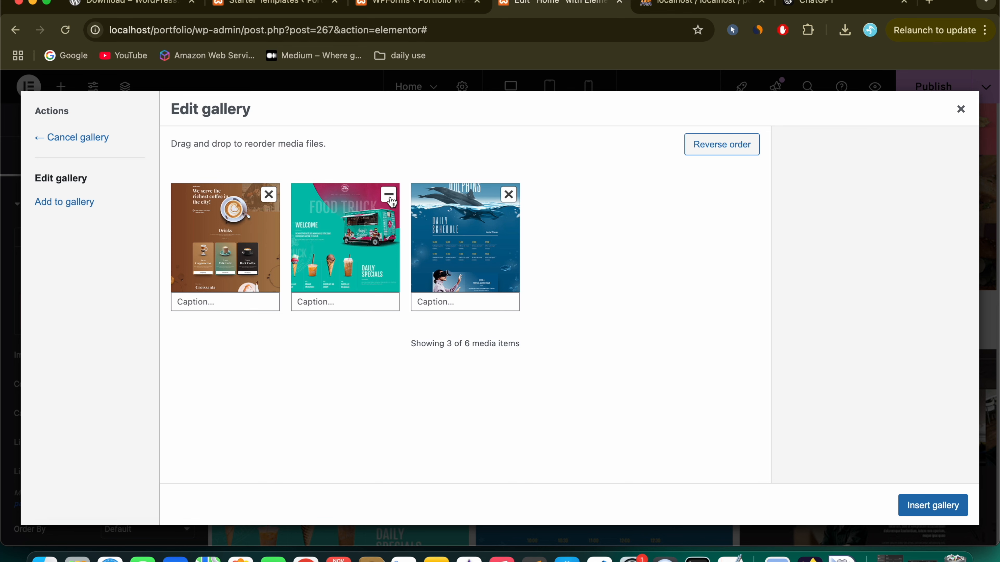
left_click(925, 507)
Step: Add the Reliable, Regulated & Safe image back from the media library, making four gallery images
scroll(539, 358, "up", 1)
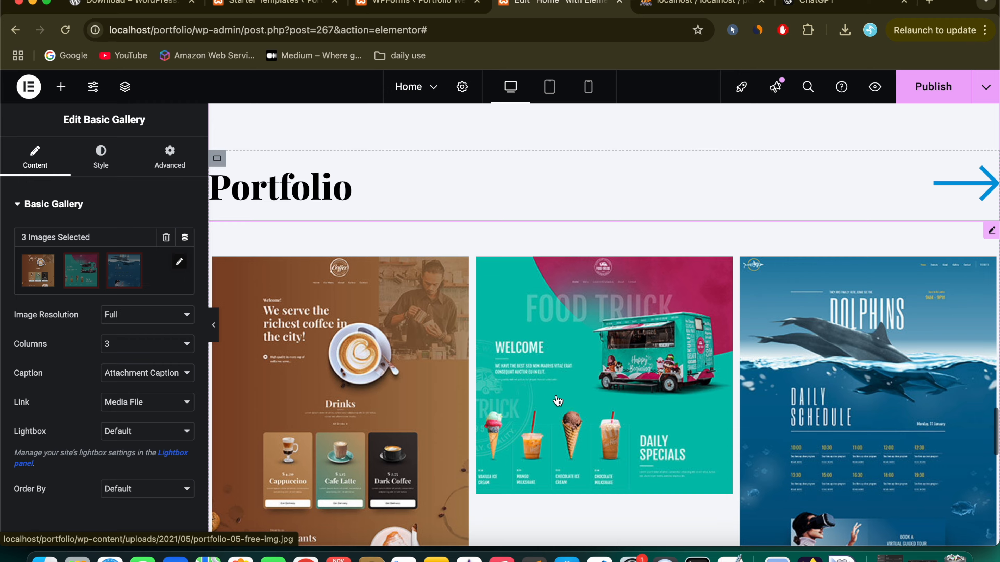
scroll(556, 395, "down", 4)
scroll(556, 395, "up", 3)
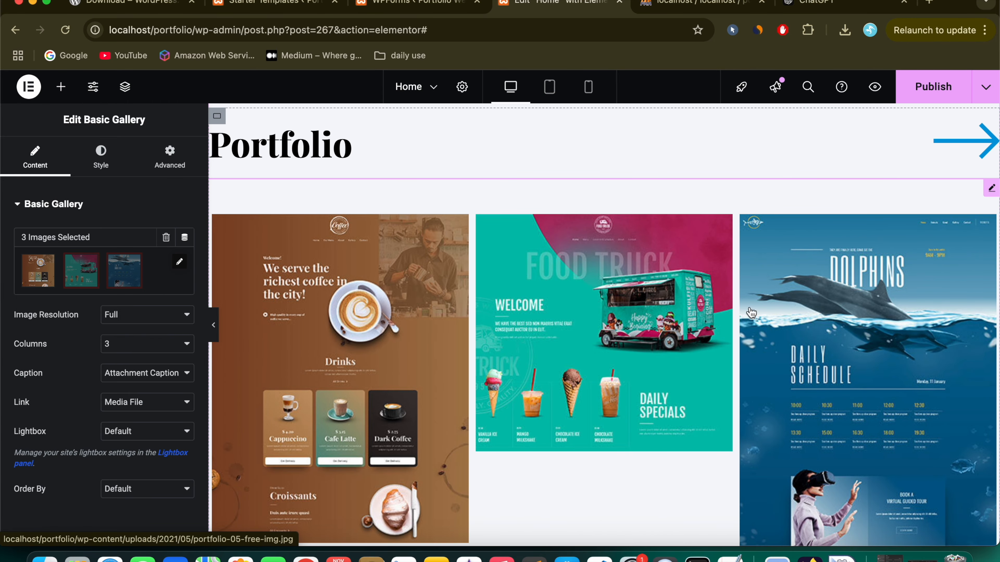
left_click(179, 263)
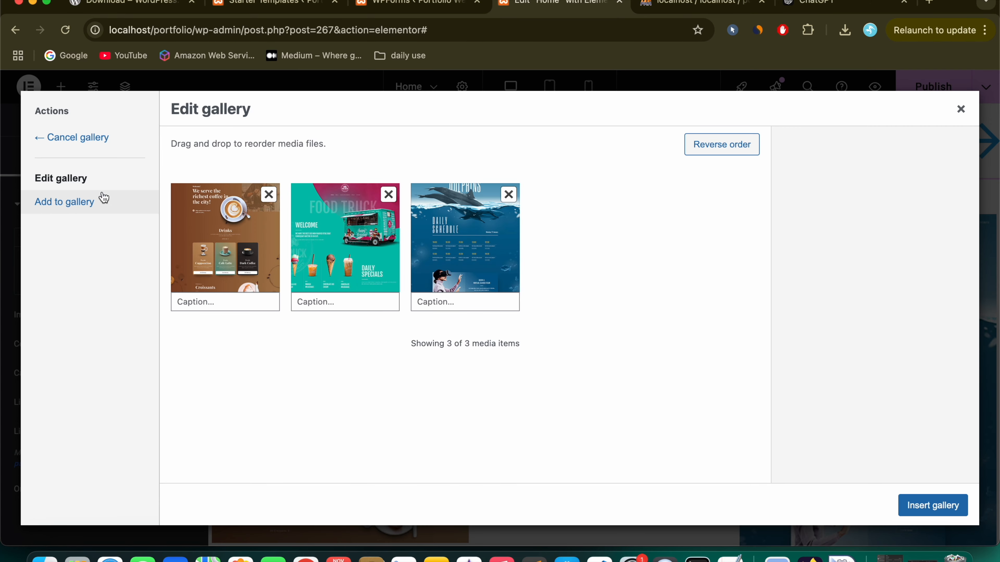
left_click(66, 213)
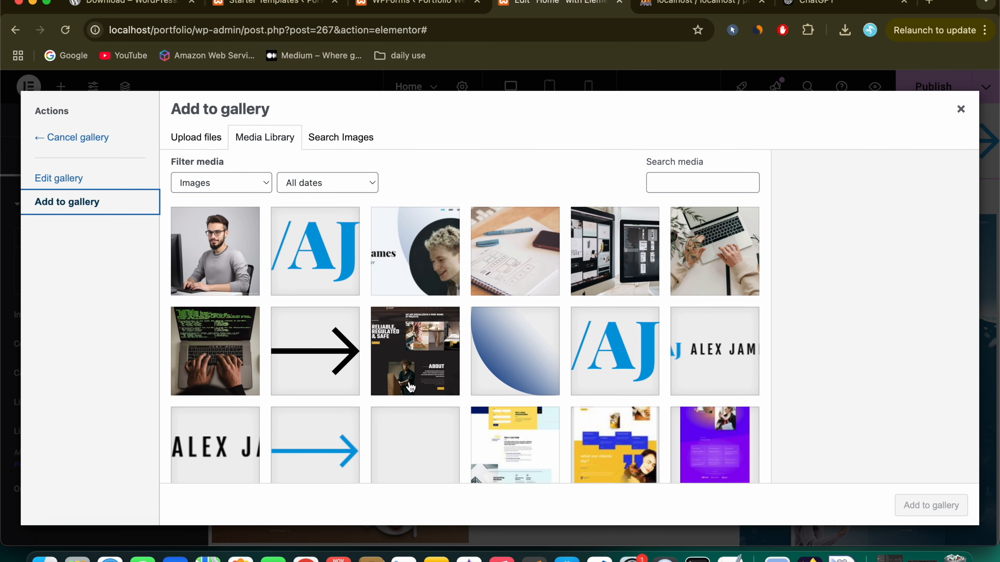
left_click(409, 365)
left_click(921, 506)
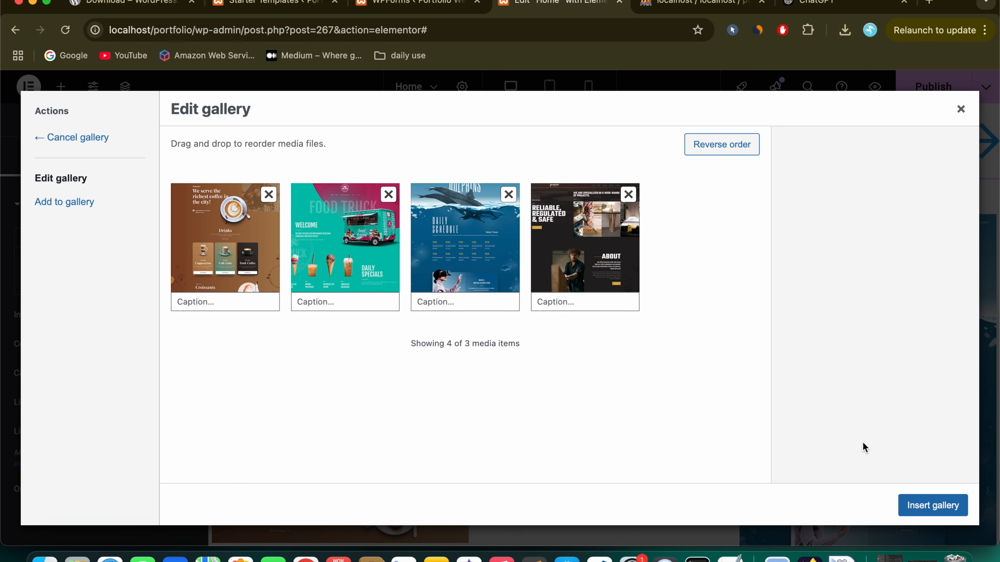
left_click(923, 499)
Step: Remove the fourth image, leaving the coffee, food truck and dolphins designs
scroll(479, 357, "down", 5)
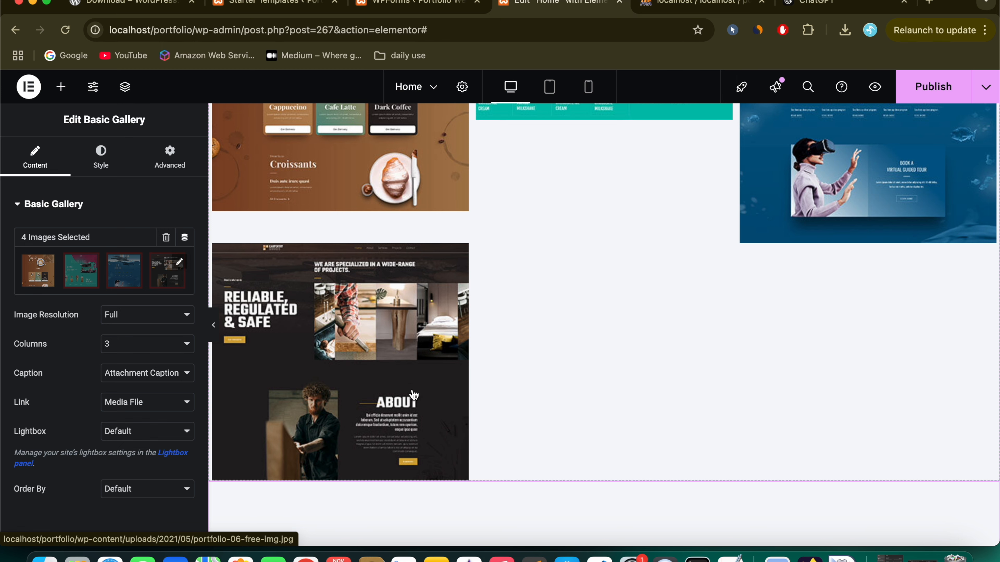
left_click(179, 262)
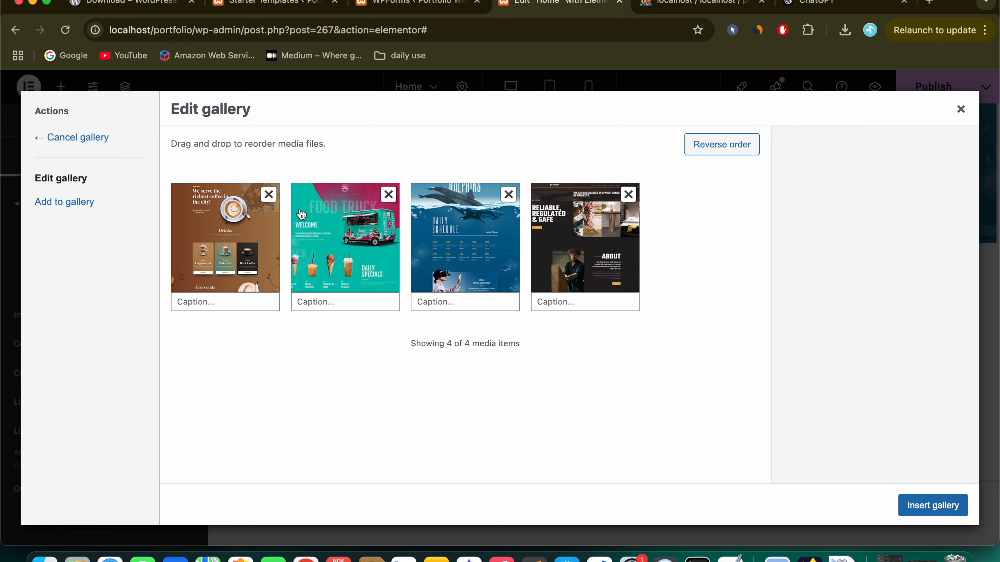
left_click(628, 194)
left_click(942, 506)
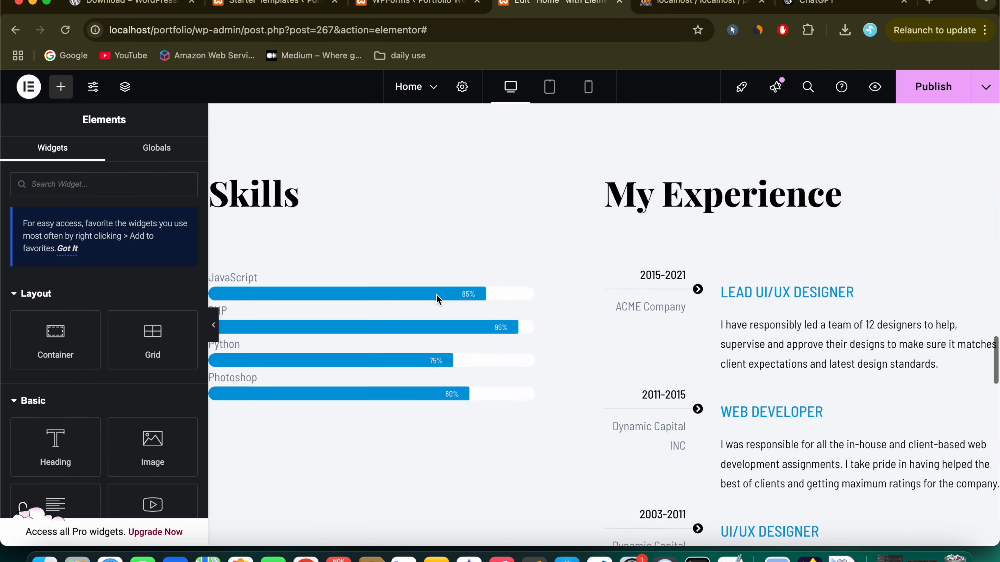
Step: Scroll through the edited Home page canvas, then open Preview Changes
scroll(438, 299, "down", 20)
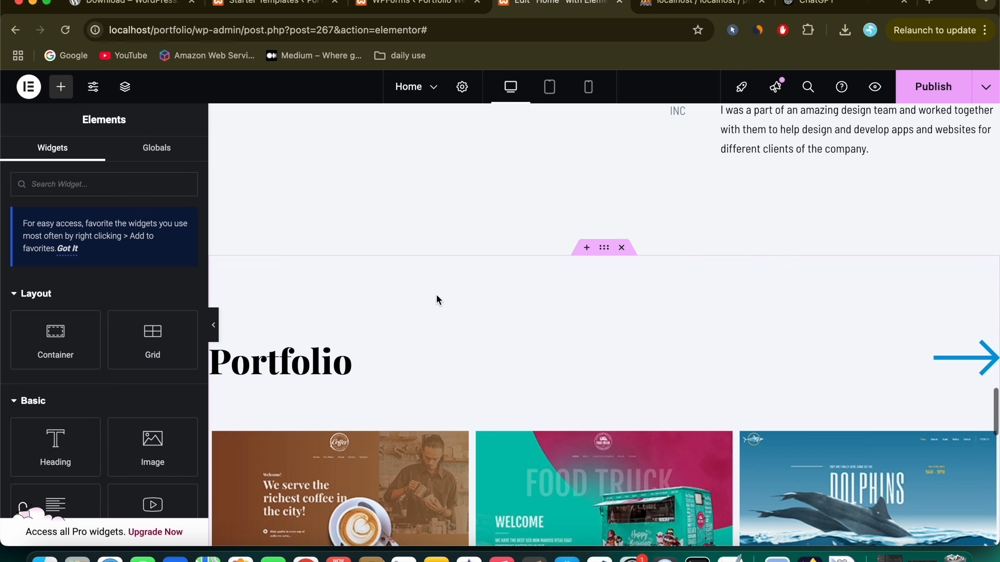
scroll(438, 299, "down", 3)
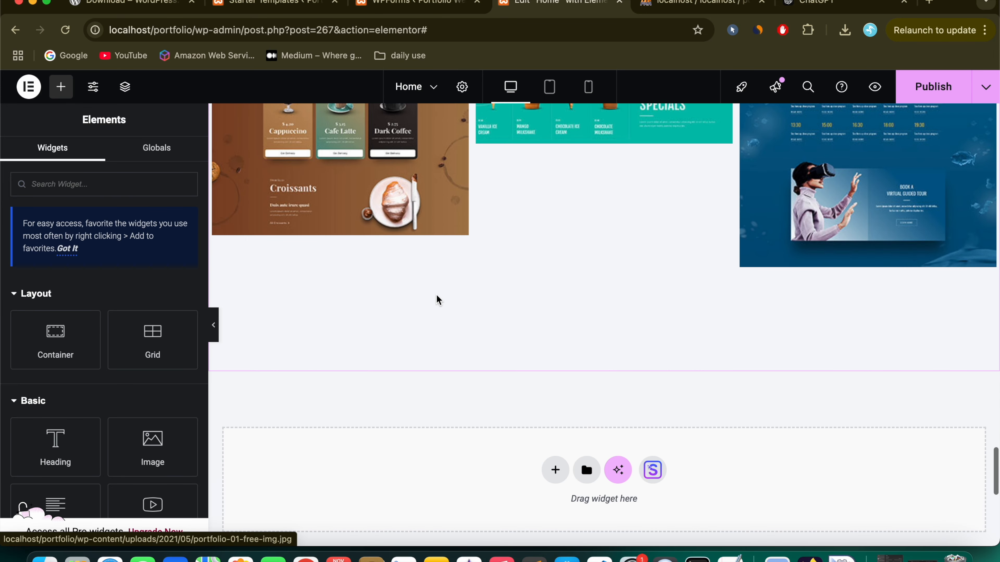
scroll(530, 377, "down", 15)
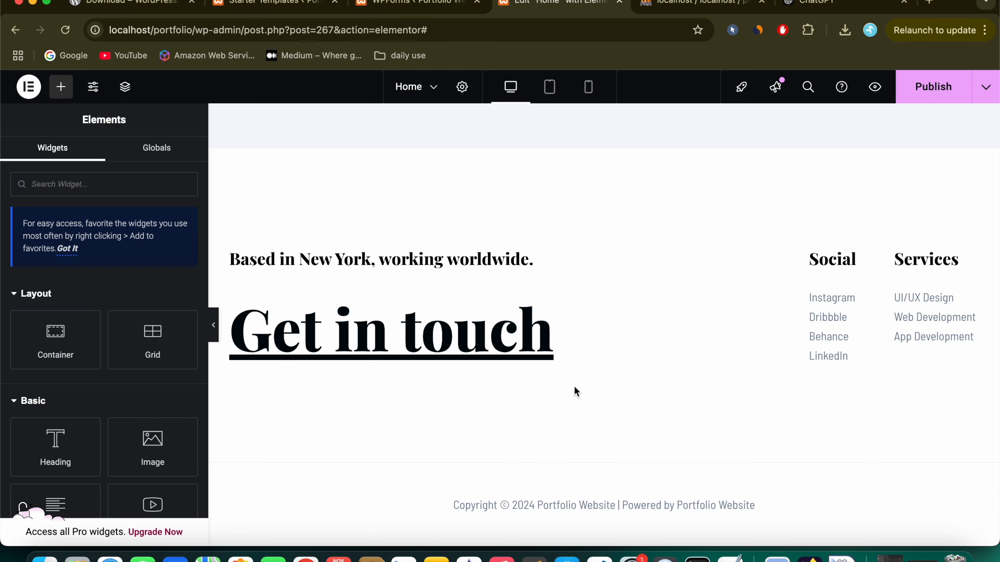
scroll(518, 287, "up", 20)
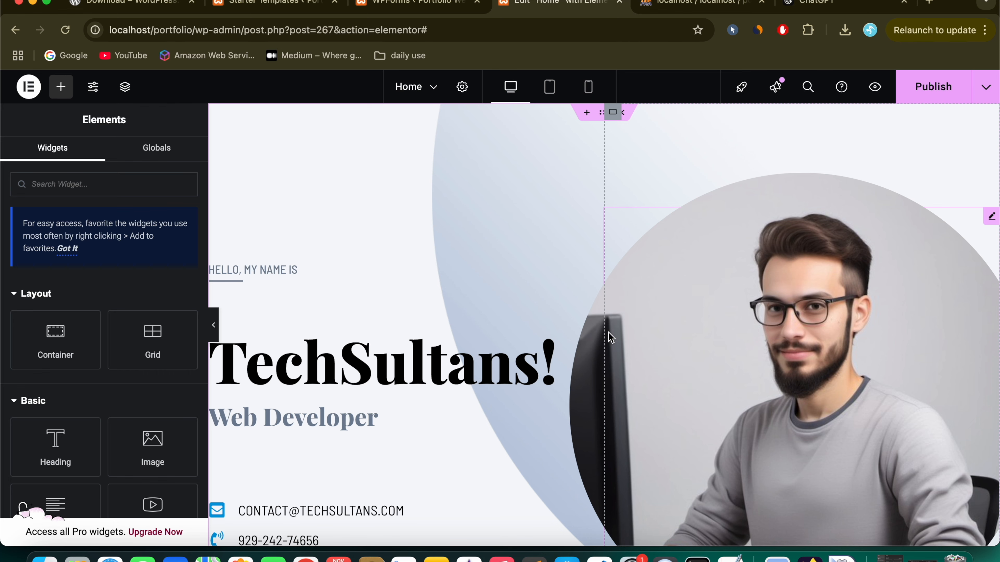
scroll(609, 333, "down", 15)
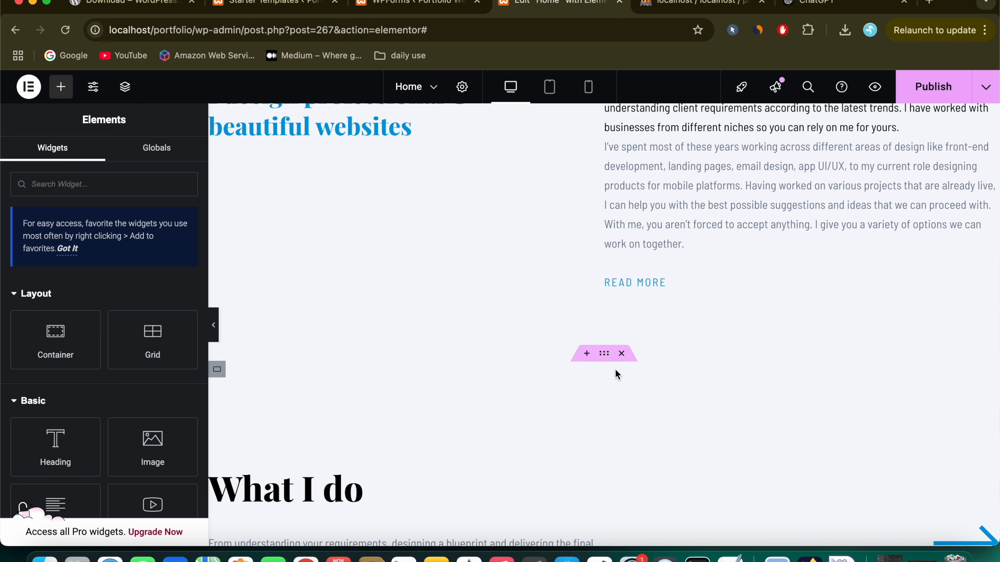
scroll(615, 369, "down", 3)
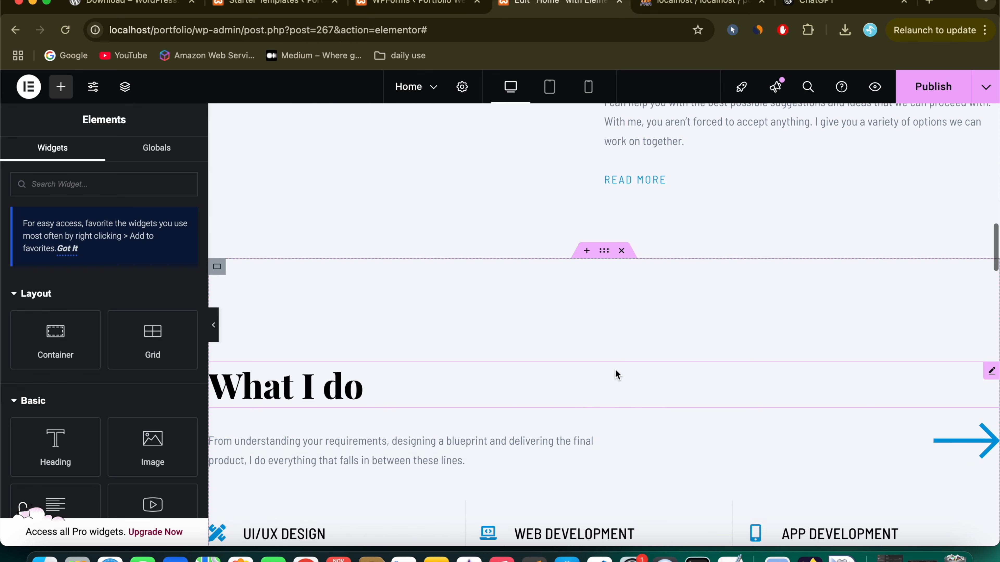
scroll(614, 369, "up", 8)
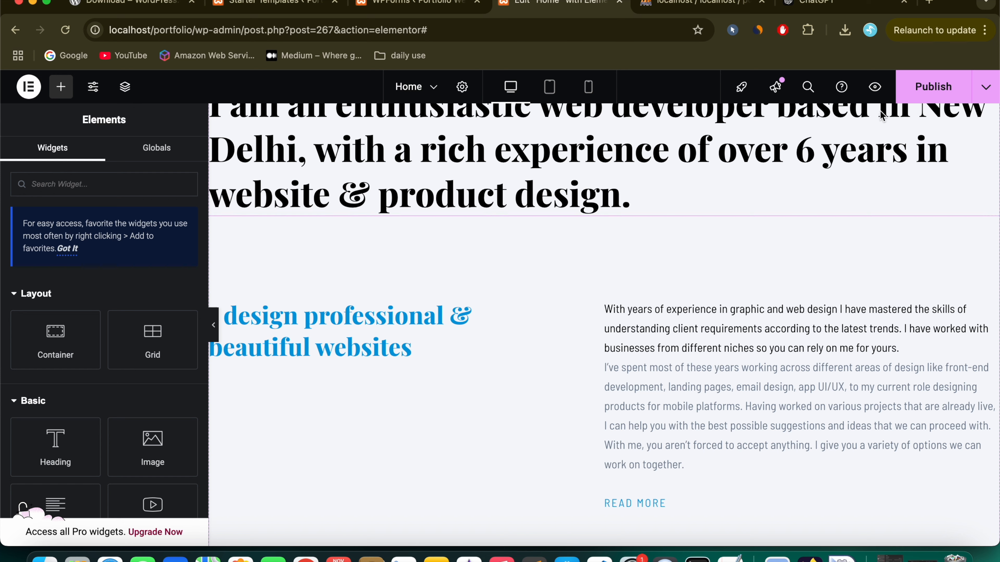
left_click(879, 92)
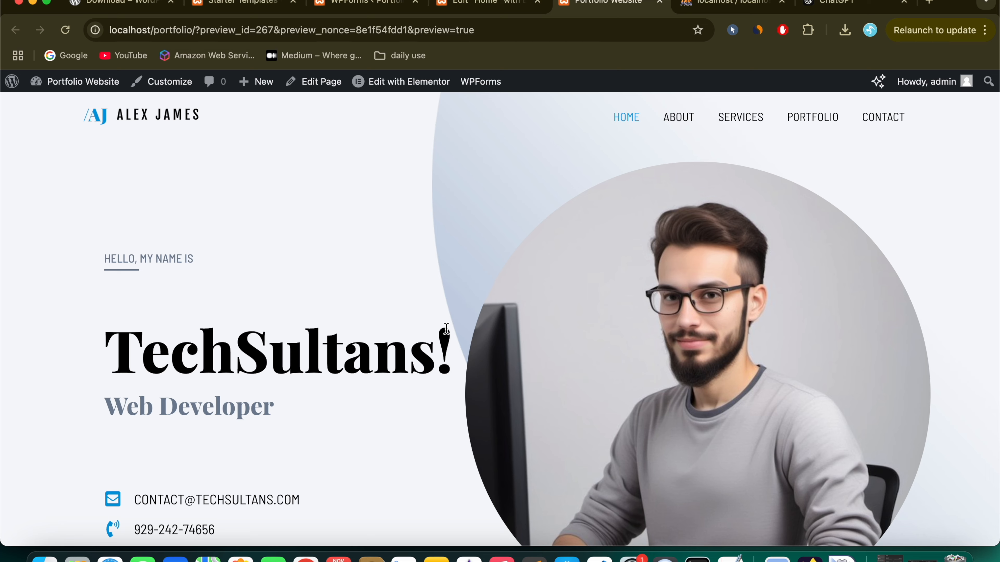
Step: Scroll through the front-end preview of the Home page
scroll(446, 329, "down", 15)
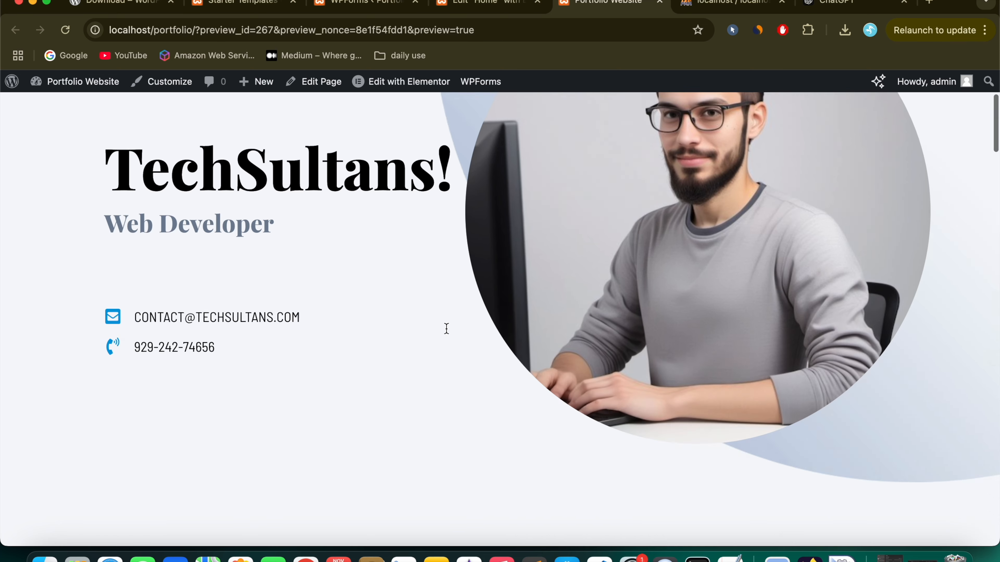
scroll(448, 334, "down", 15)
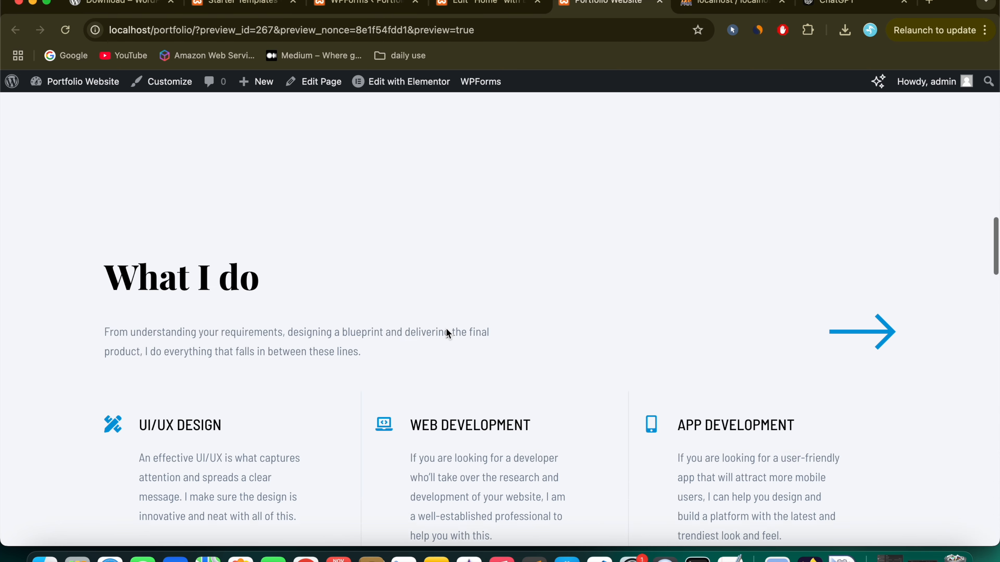
scroll(448, 334, "down", 15)
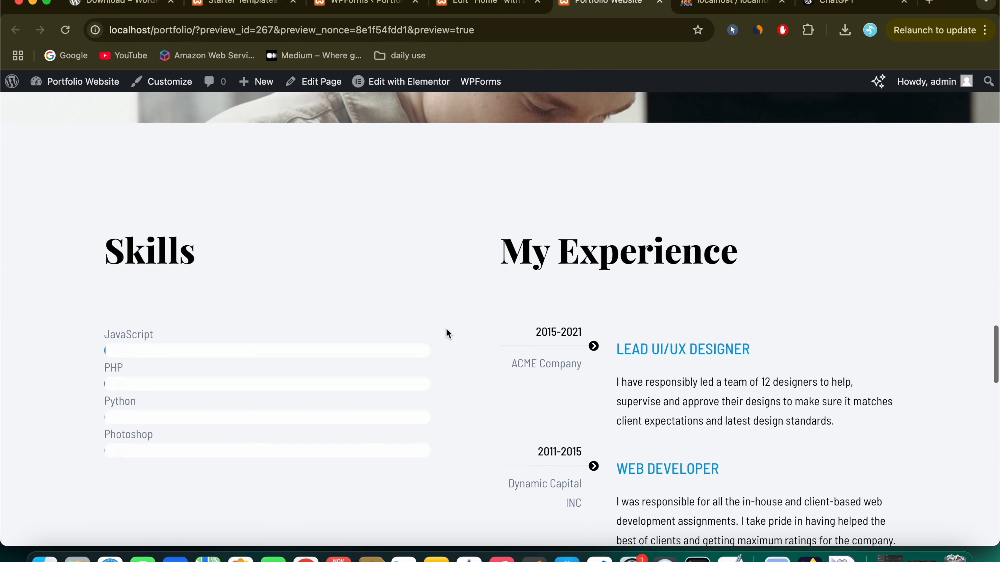
scroll(447, 334, "down", 3)
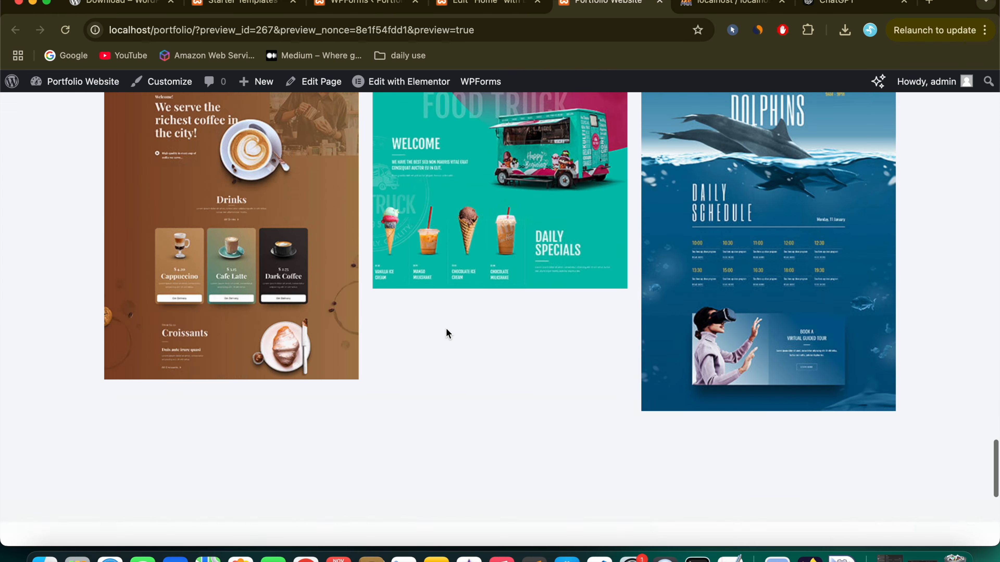
scroll(446, 331, "up", 20)
scroll(446, 329, "up", 10)
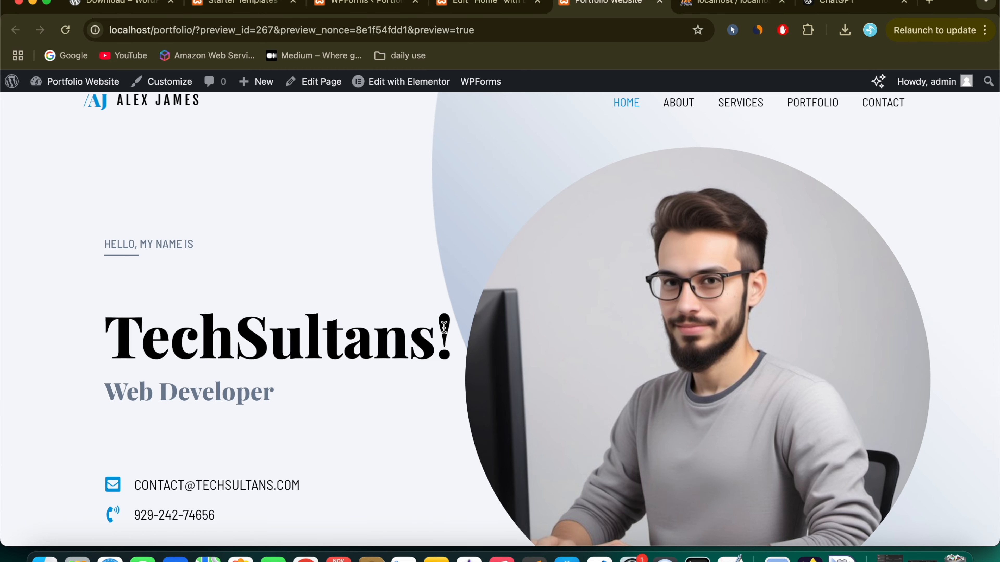
Step: Publish the Home page changes in Elementor, then return to the Portfolio Website tab
left_click(488, 4)
left_click(929, 87)
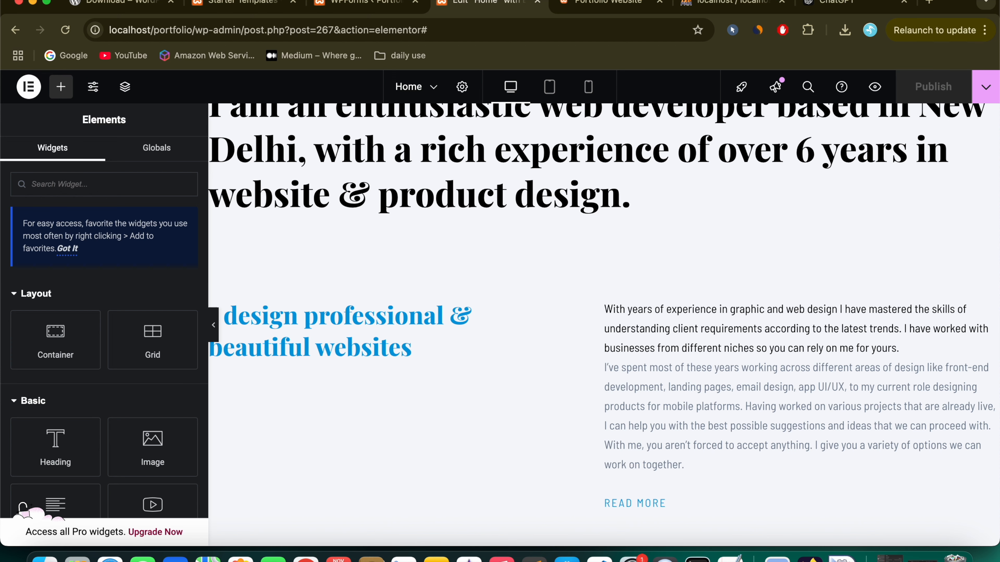
left_click(595, 2)
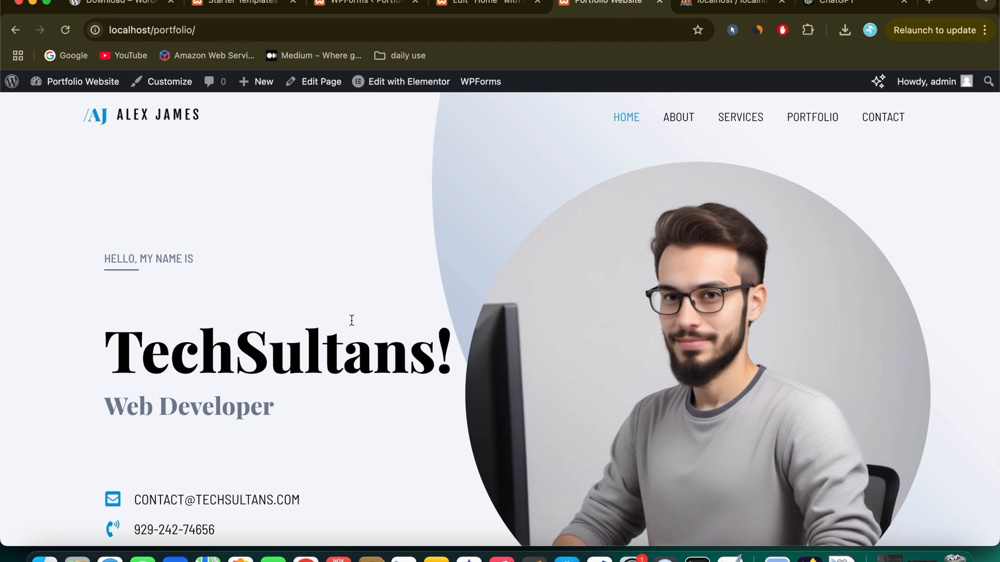
Step: Copy the site address and load it in a new incognito window
scroll(299, 393, "down", 15)
scroll(298, 394, "up", 10)
left_click(225, 27)
key("super+c")
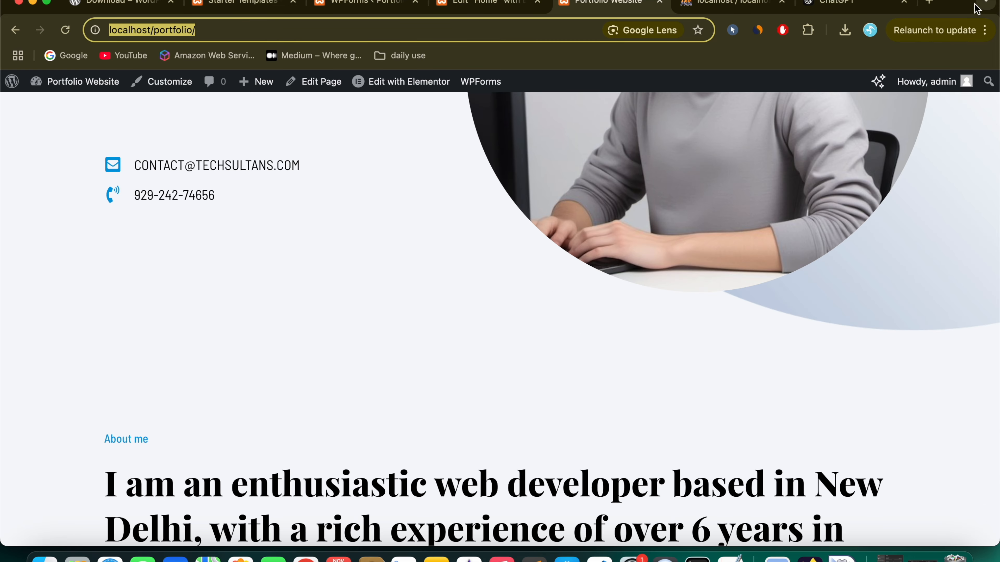
left_click(983, 30)
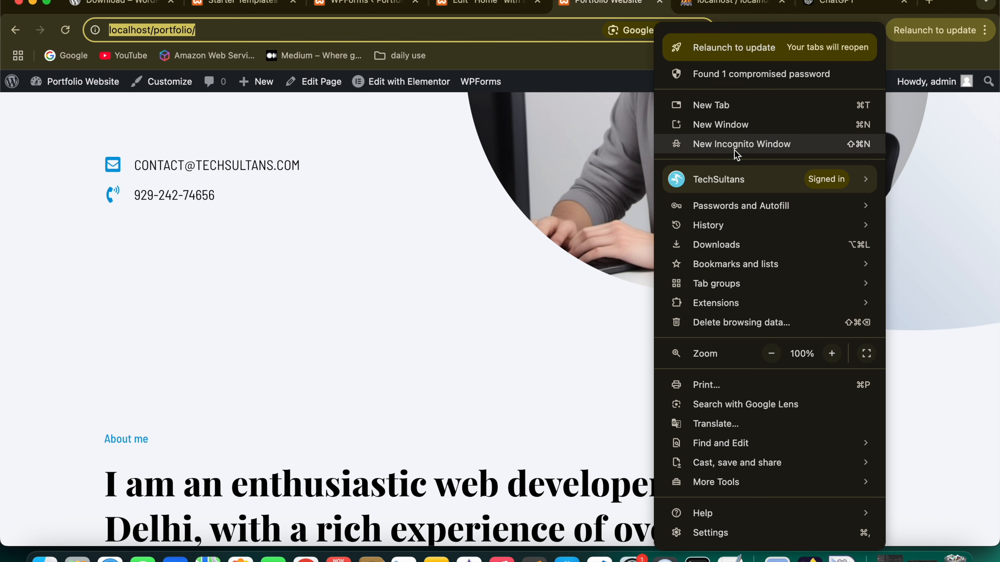
left_click(405, 224)
key("super+shift+n")
key("super+v")
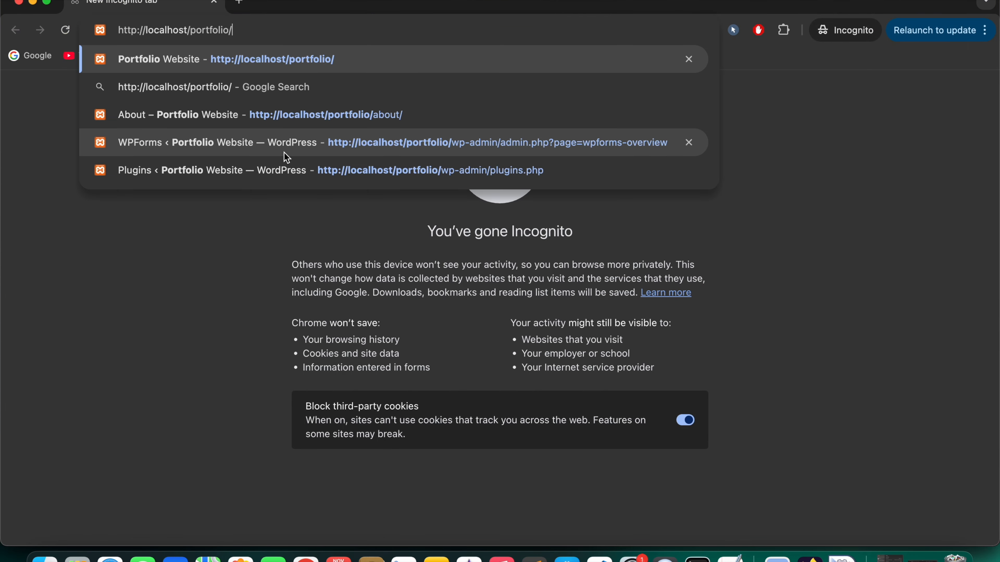
key("Return")
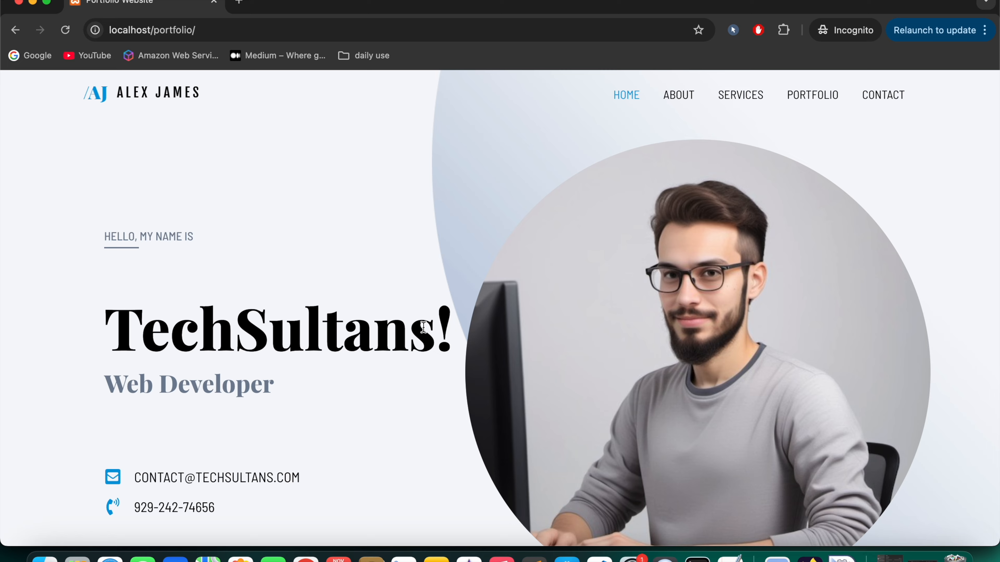
Step: Scroll through the live localhost/portfolio Home page as a logged-out visitor
scroll(423, 326, "down", 20)
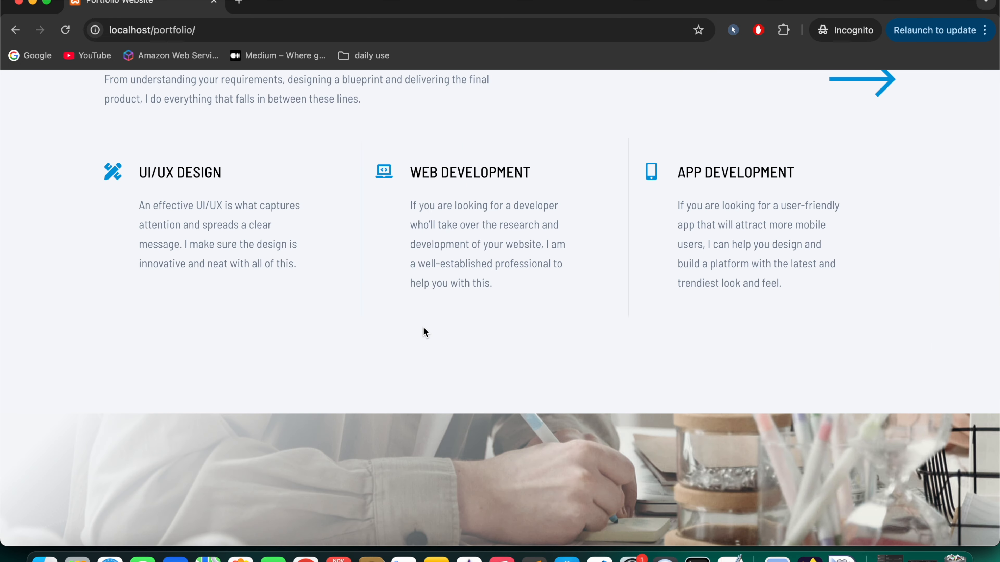
scroll(424, 332, "down", 10)
scroll(423, 332, "down", 5)
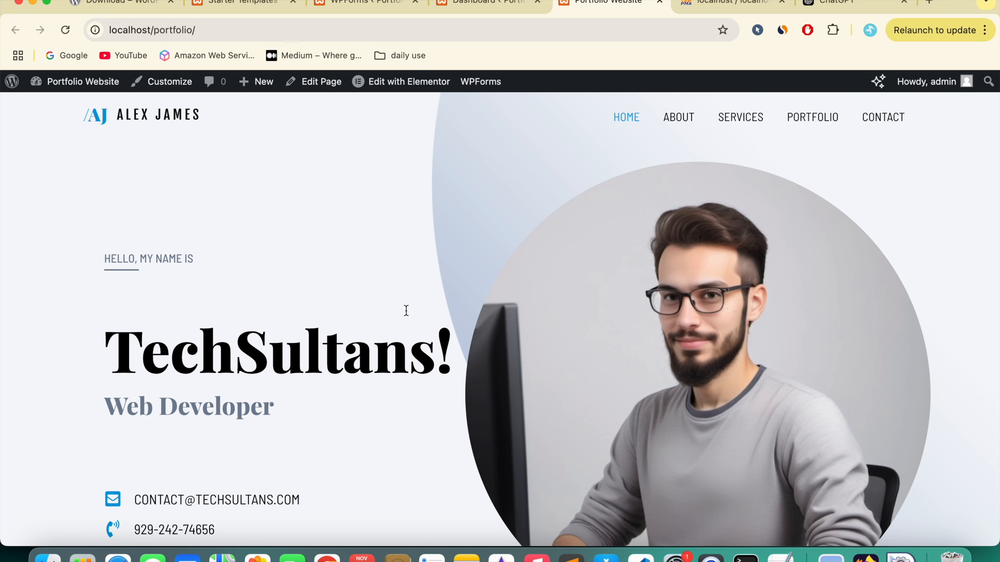
scroll(406, 310, "down", 6)
scroll(405, 310, "up", 6)
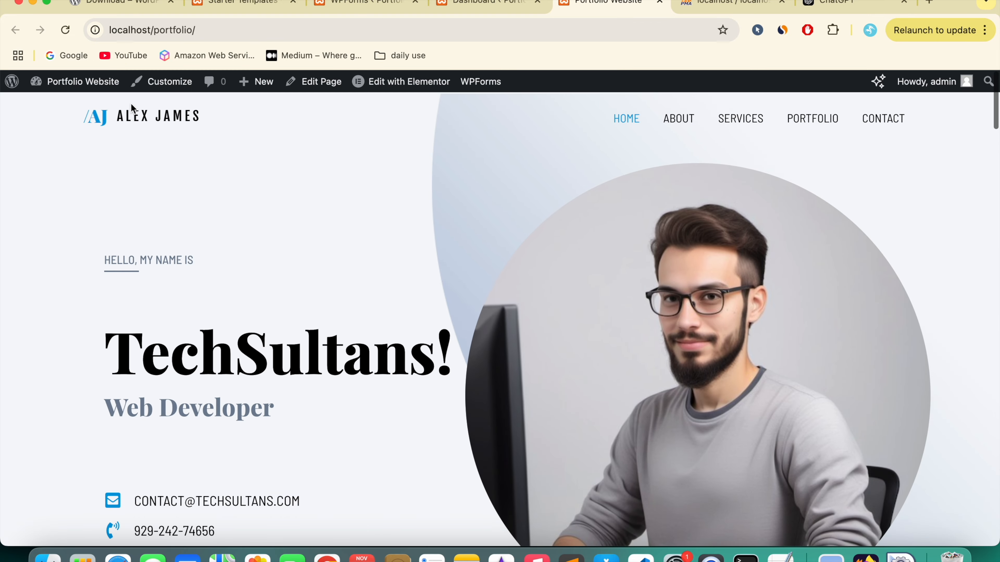
scroll(262, 215, "down", 20)
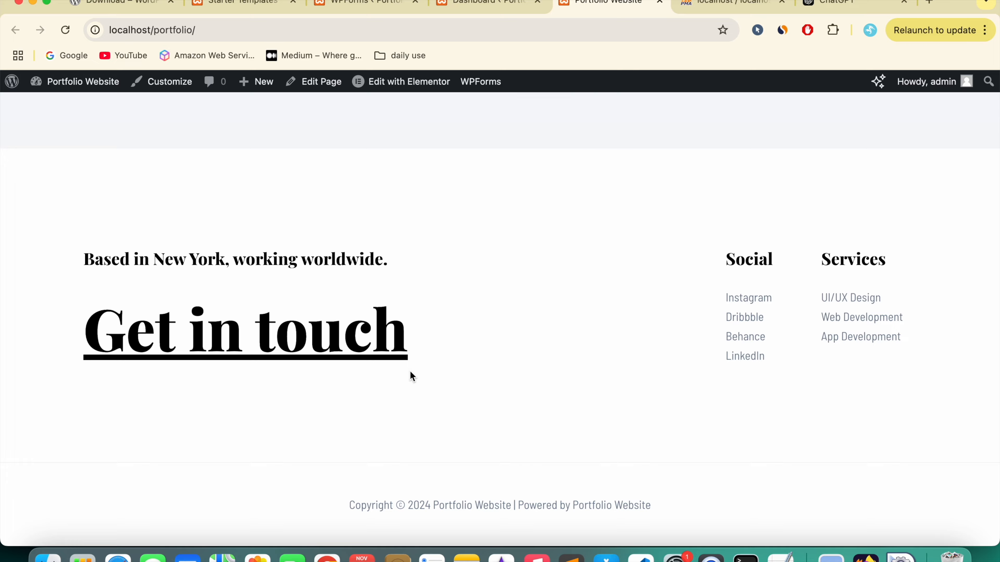
scroll(411, 376, "up", 20)
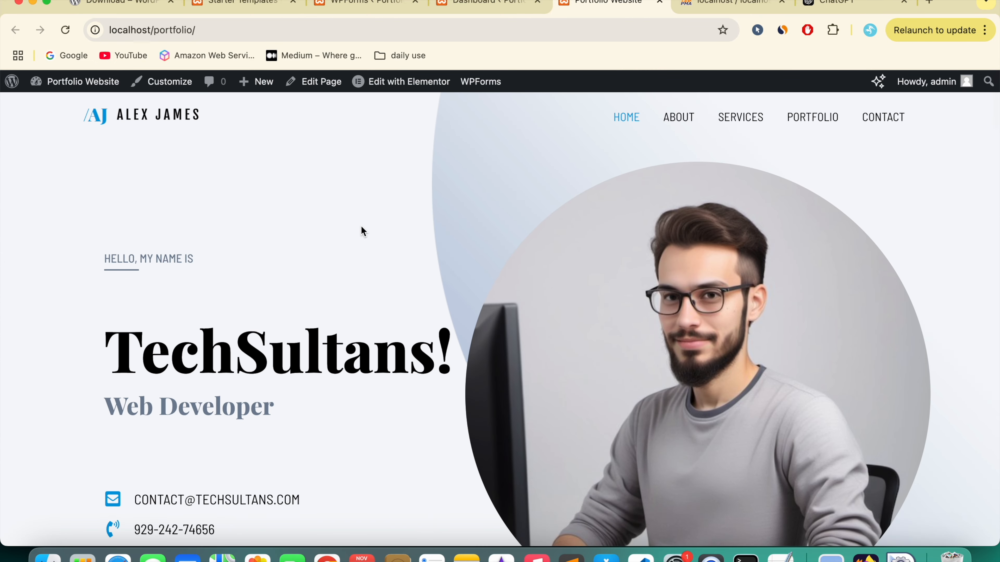
Step: From the Dashboard, open Astra's primary header settings, try a taller height, then reset it
mouse_move(89, 84)
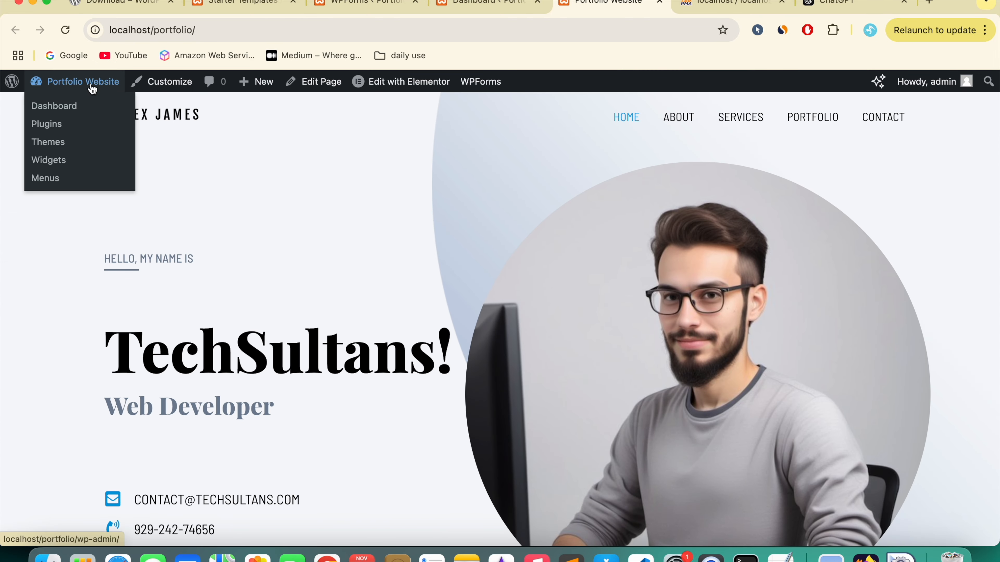
left_click(57, 114)
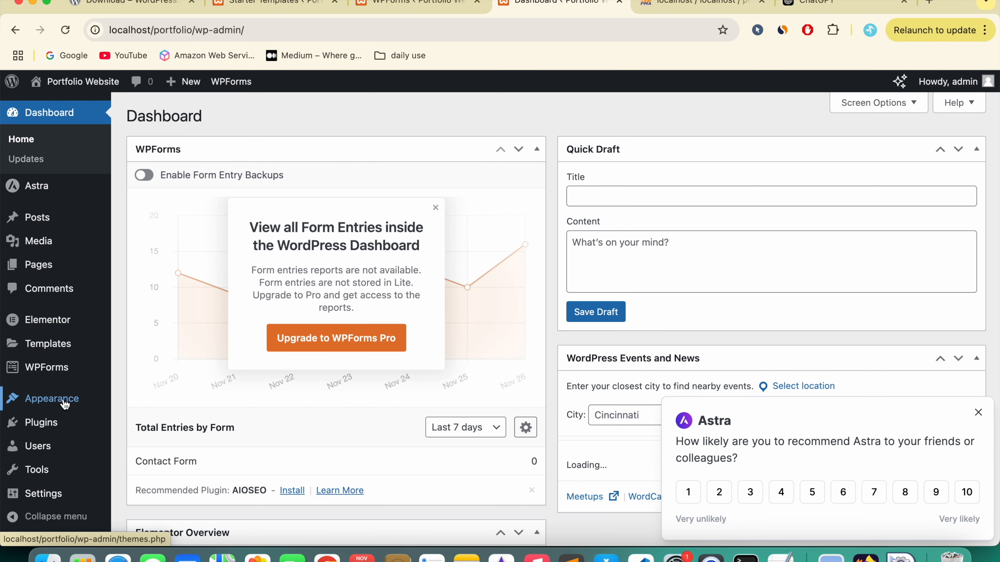
mouse_move(65, 404)
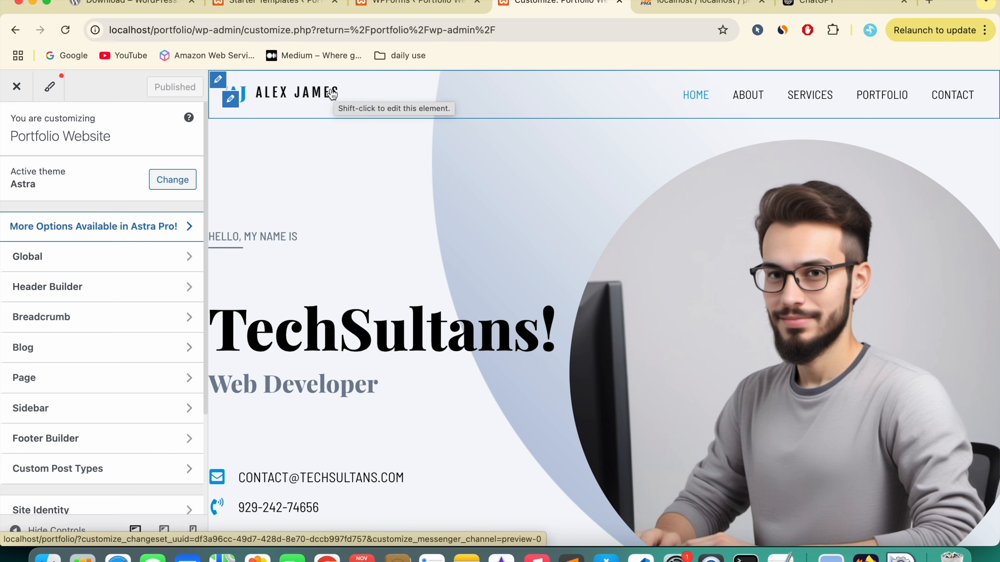
left_click(220, 81)
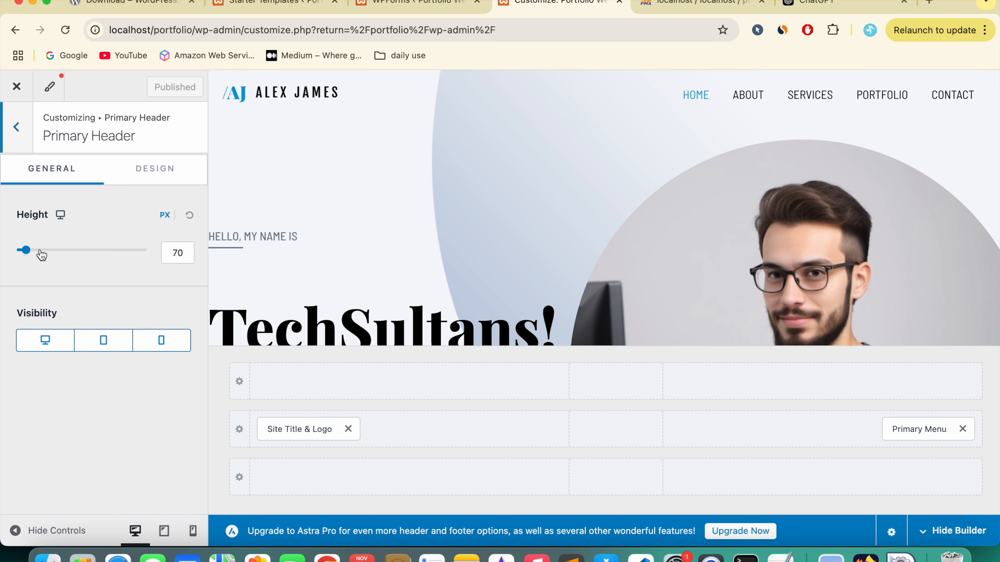
left_click_drag(25, 254, 54, 257)
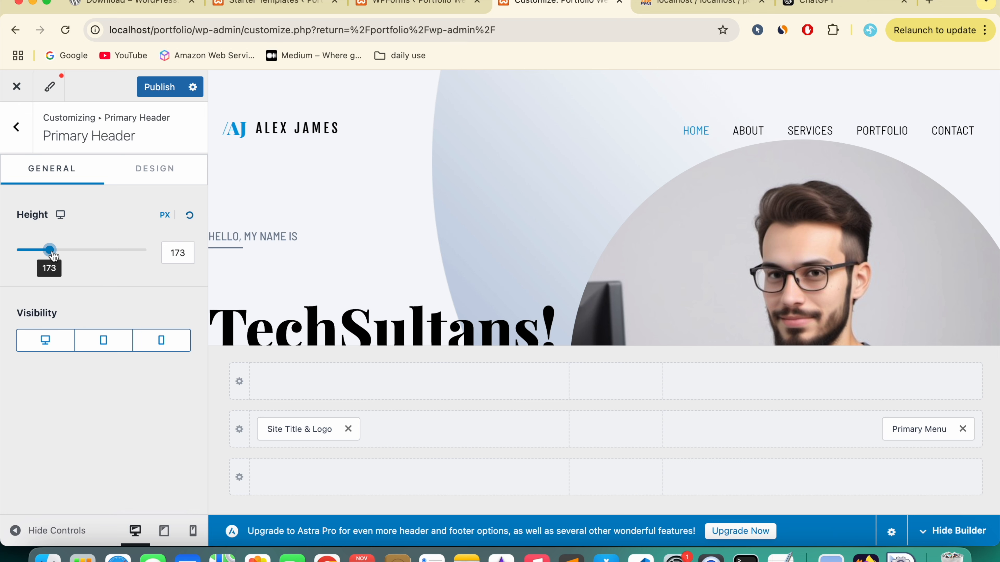
left_click(190, 217)
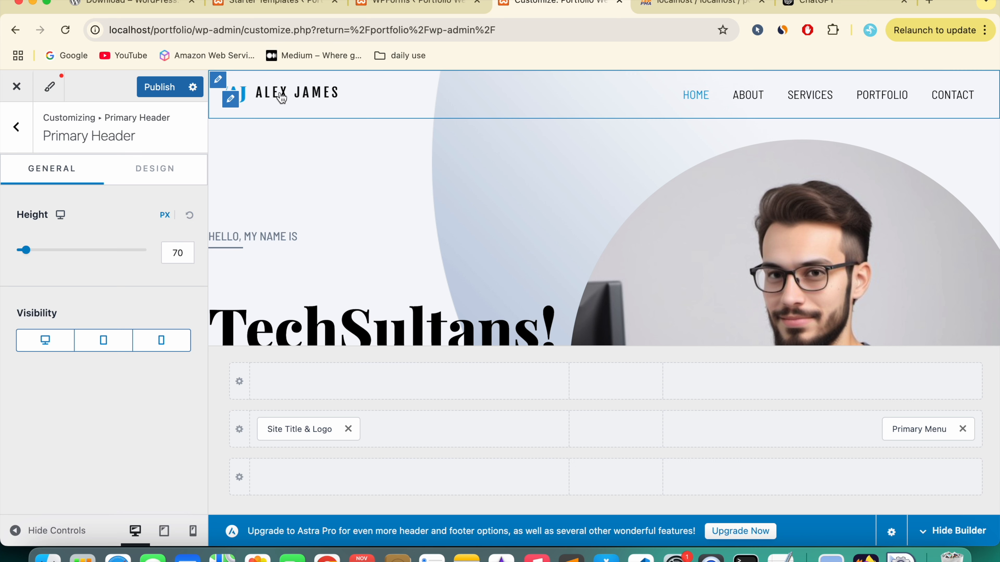
Step: Open the logo settings and check the suggested 180 by 60 logo size without choosing an image
left_click(232, 101)
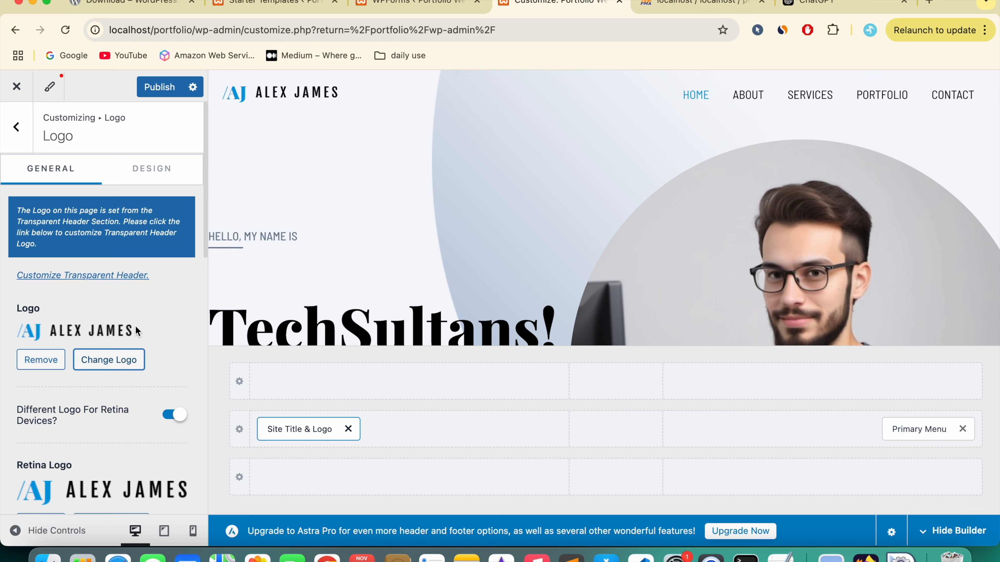
scroll(147, 326, "down", 3)
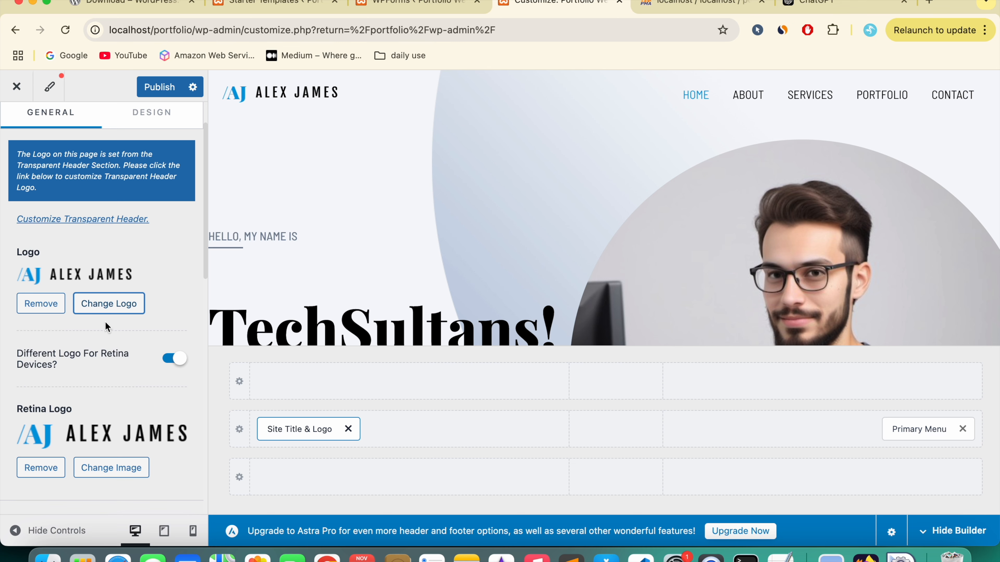
left_click(115, 307)
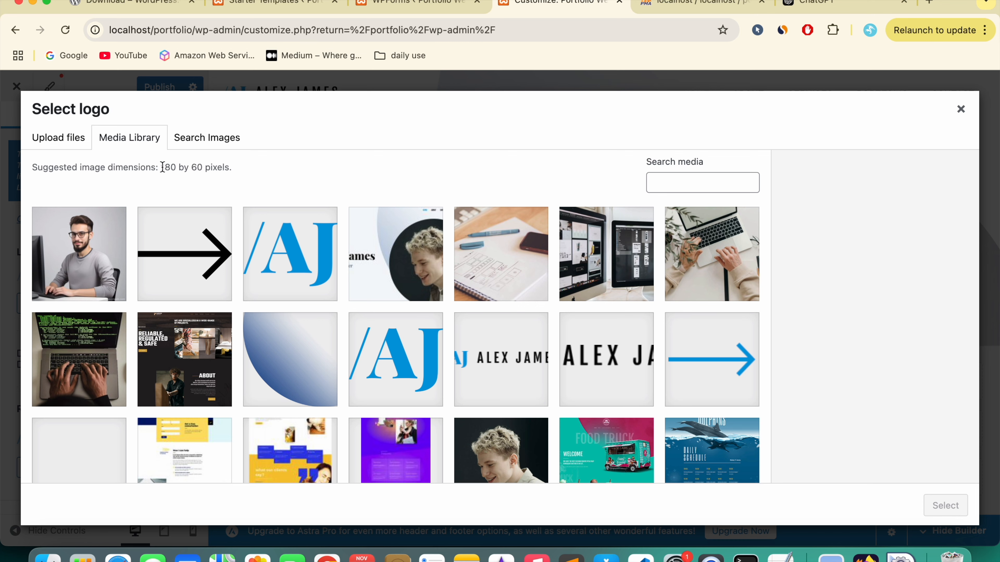
left_click_drag(161, 168, 205, 167)
left_click(961, 109)
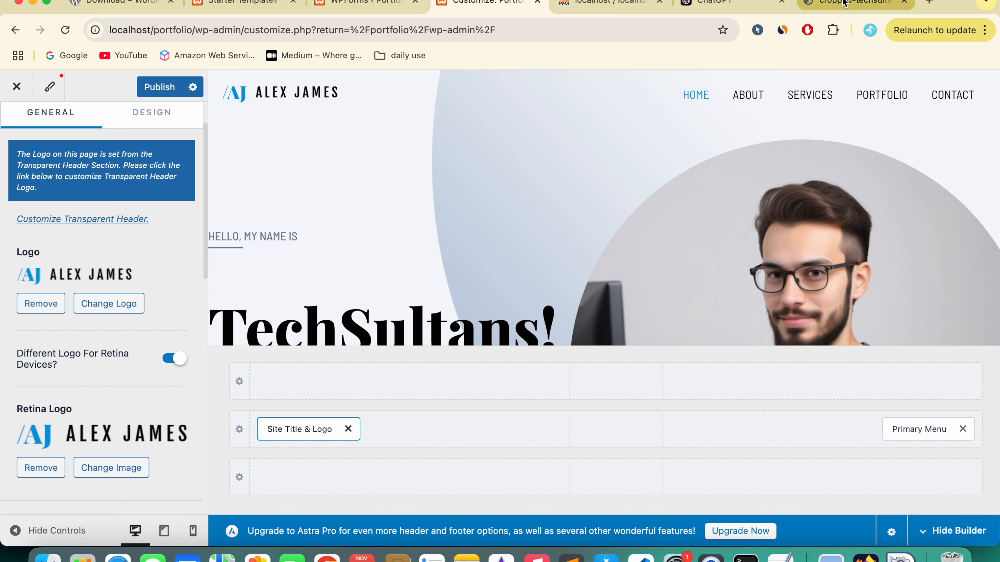
Step: Save the dragon logo image from the other tab to Downloads as logo tech.png
key("super+9")
right_click(507, 300)
left_click(551, 319)
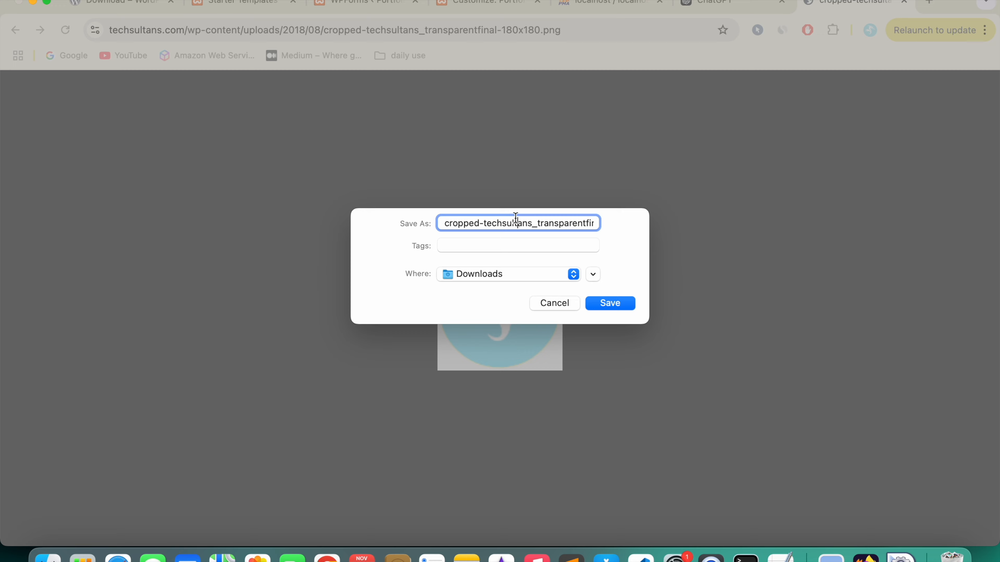
left_click(482, 221)
key("super+a")
key("BackSpace")
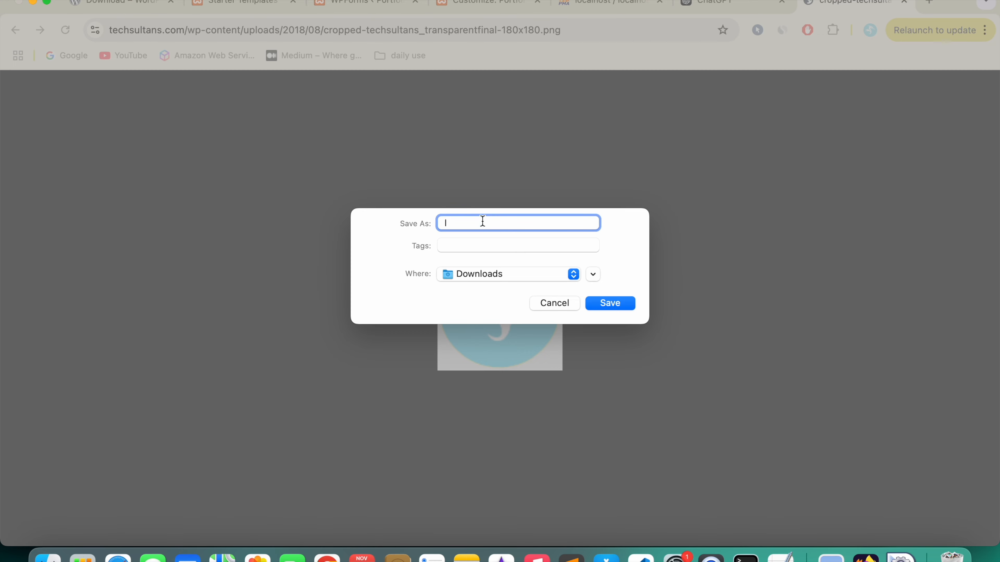
type("logo")
key("Return")
left_click(464, 3)
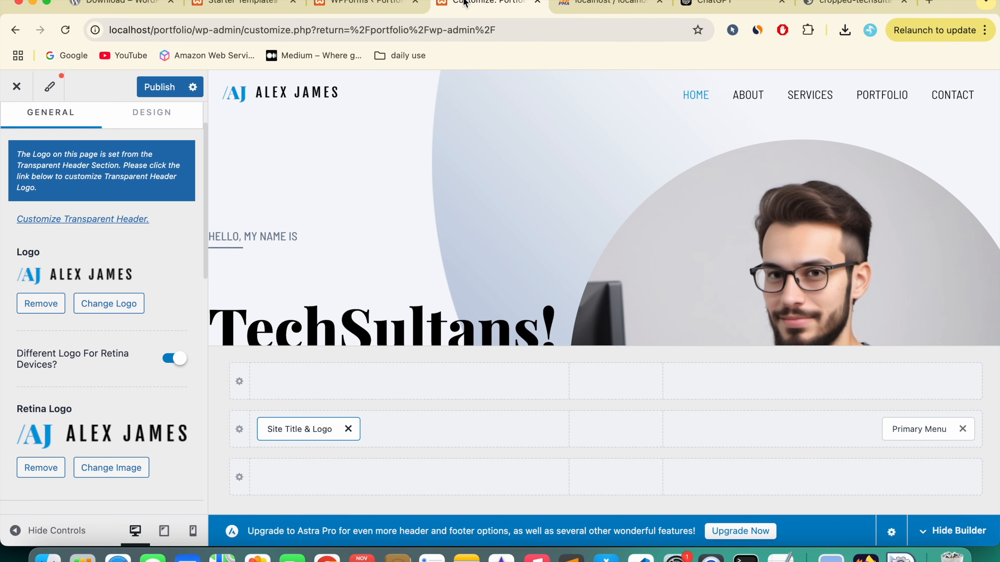
Step: Upload the dragon PNG as the uncropped site logo and turn off Different Logo For Retina Devices
left_click(116, 304)
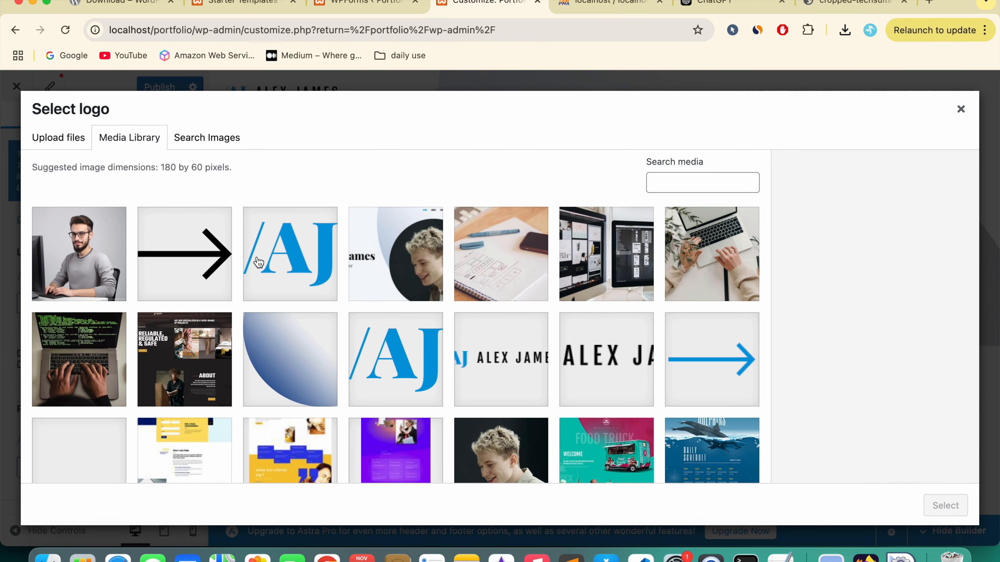
left_click(57, 137)
left_click(500, 335)
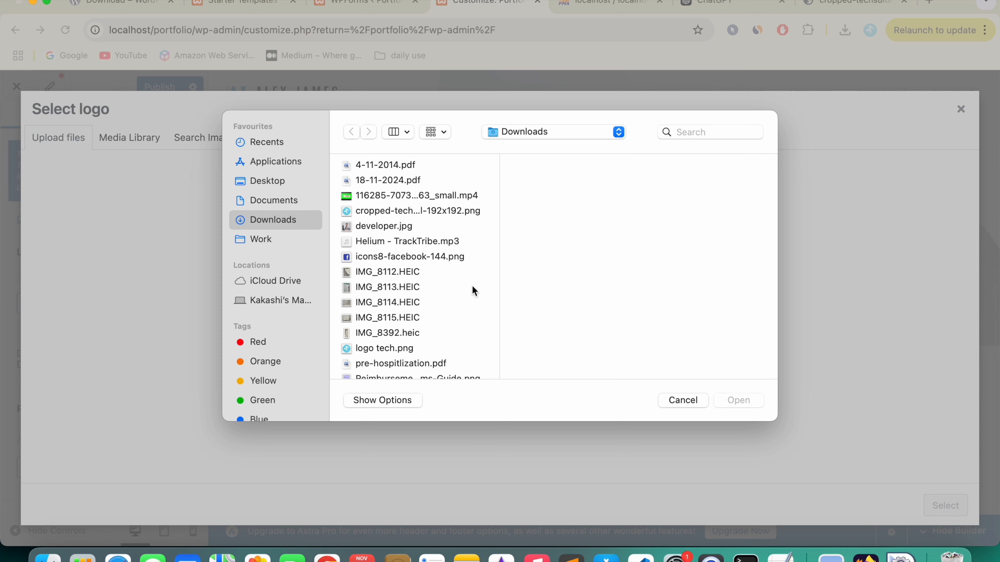
left_click(397, 212)
double_click(398, 215)
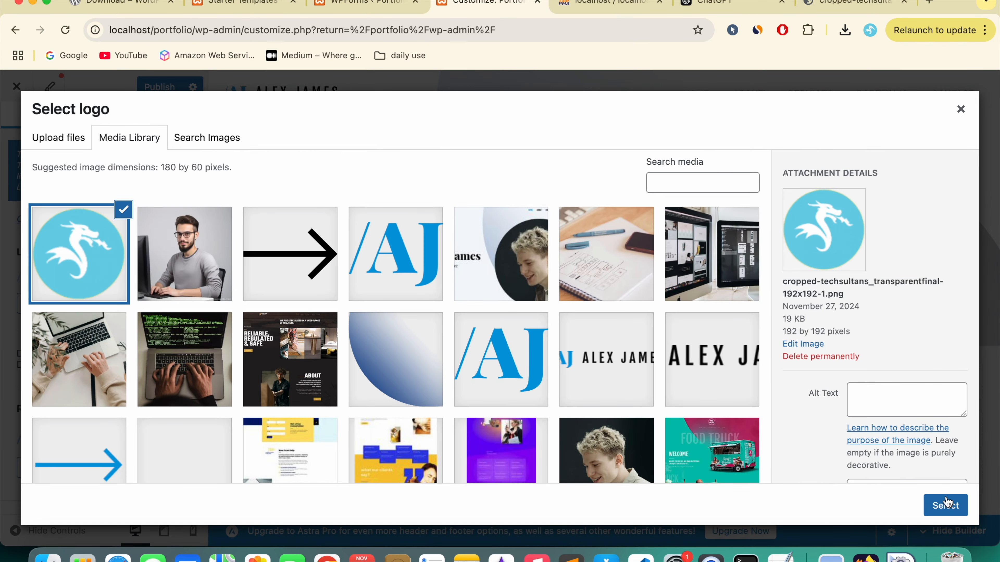
left_click(946, 504)
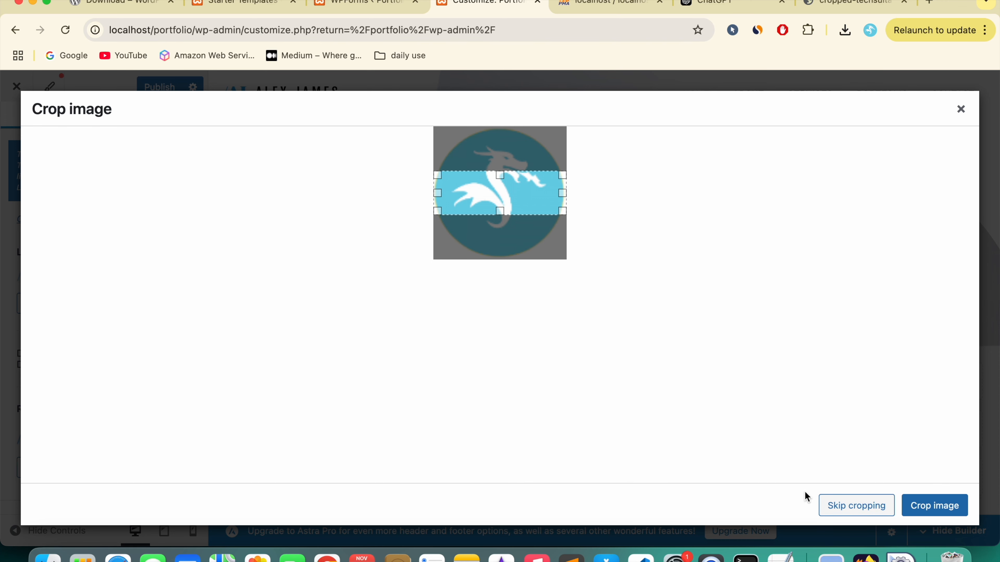
left_click(848, 511)
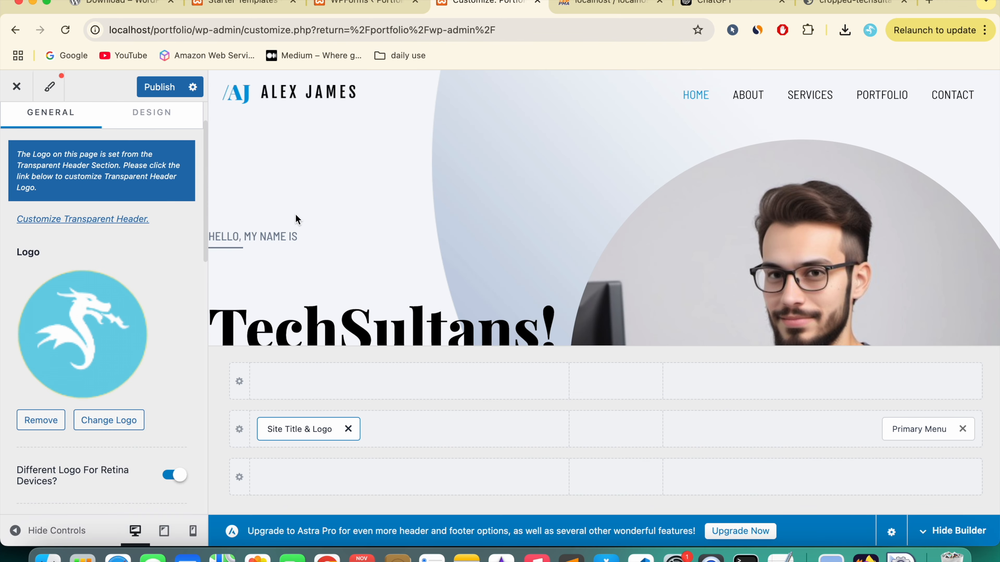
scroll(127, 343, "down", 5)
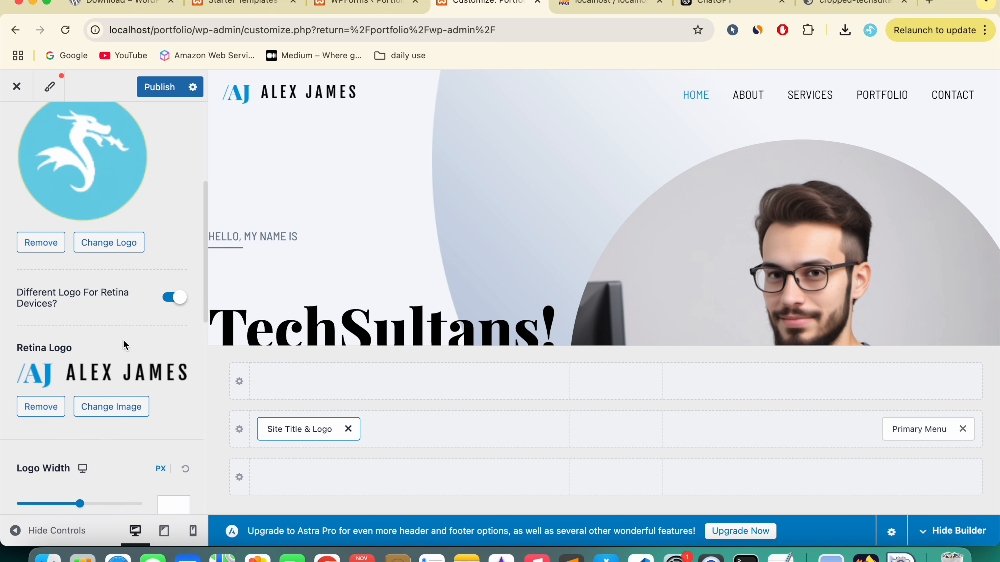
left_click(174, 298)
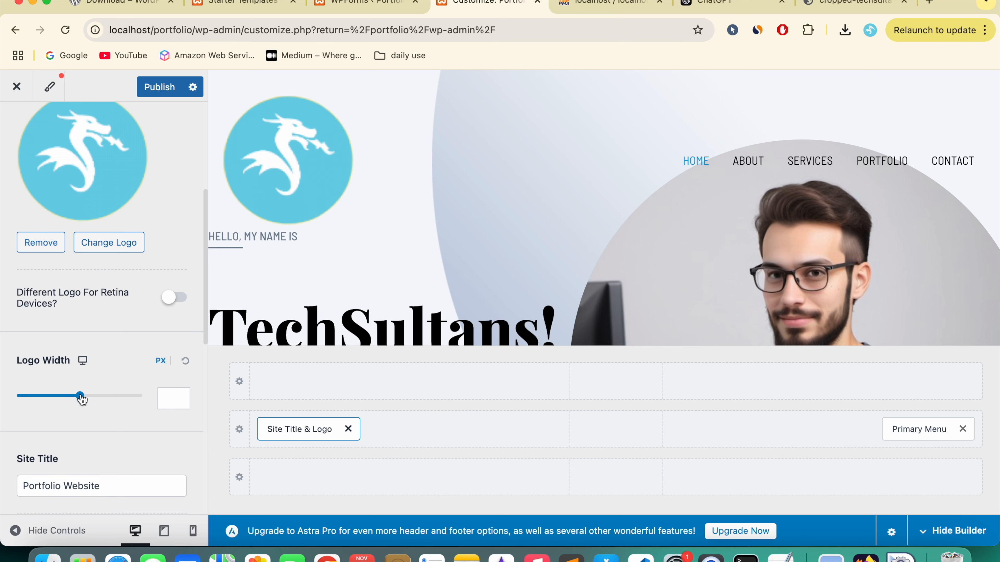
Step: Shrink the logo width to about 59 px and enable Inline Logo & Site Title
left_click_drag(81, 399, 36, 397)
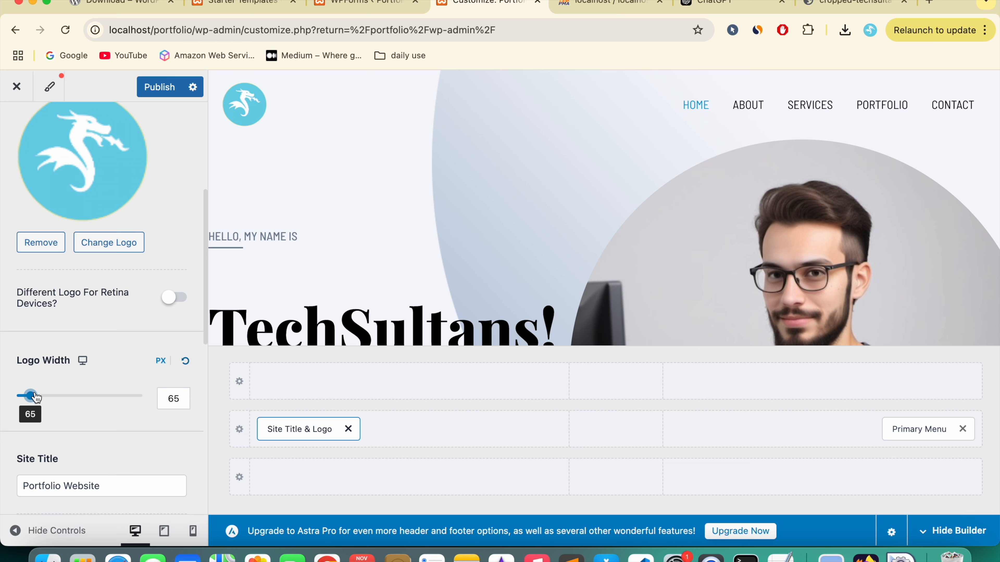
scroll(59, 371, "down", 5)
left_click(26, 272)
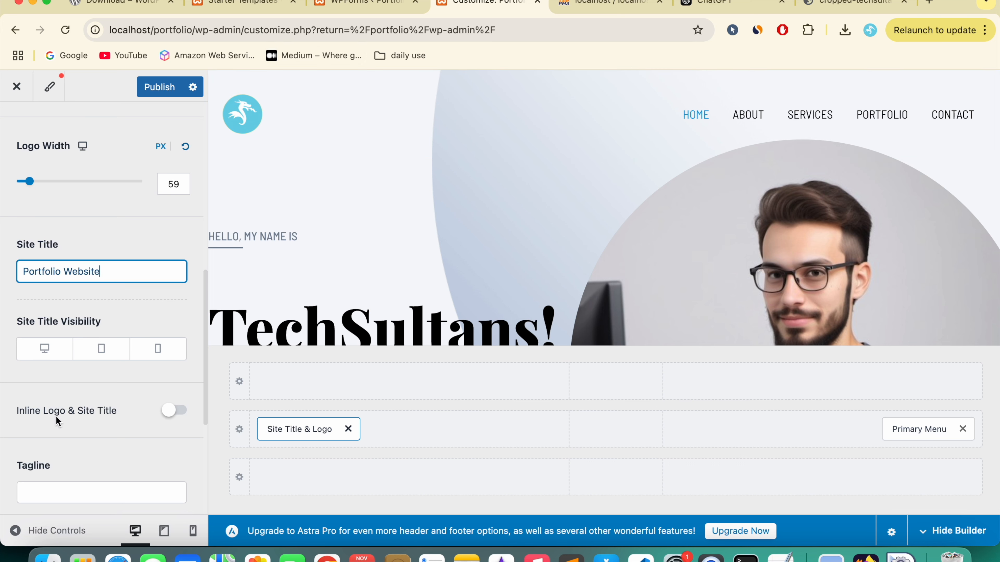
left_click(177, 411)
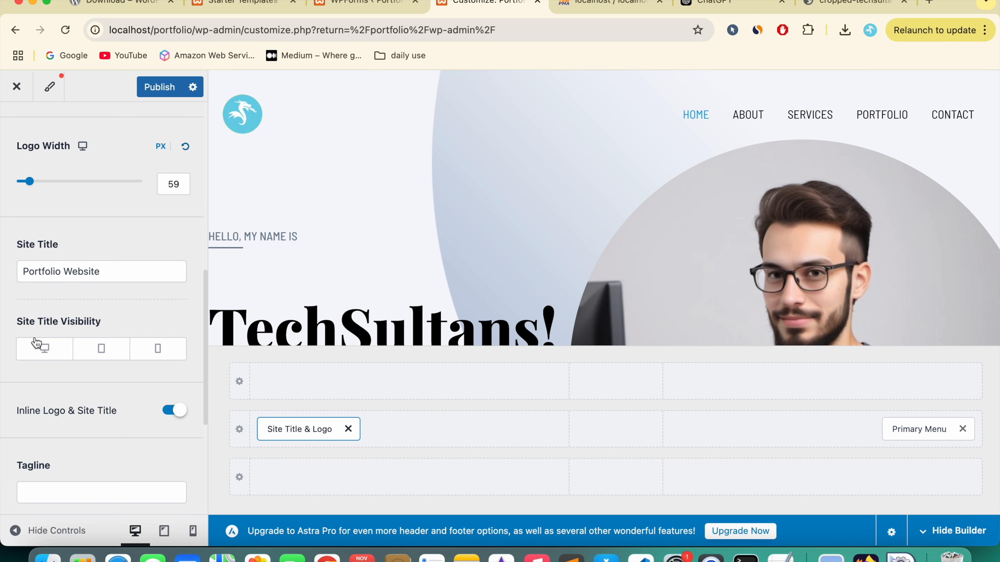
Step: Show the site title on desktop, tablet and mobile, keeping it inline beside the logo
left_click(43, 360)
left_click(100, 351)
left_click(170, 350)
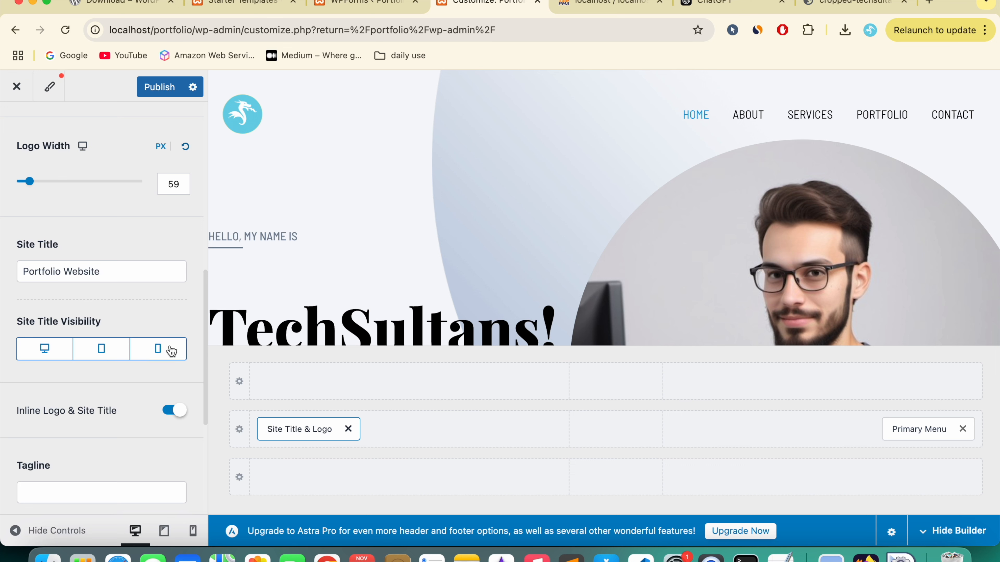
left_click(177, 415)
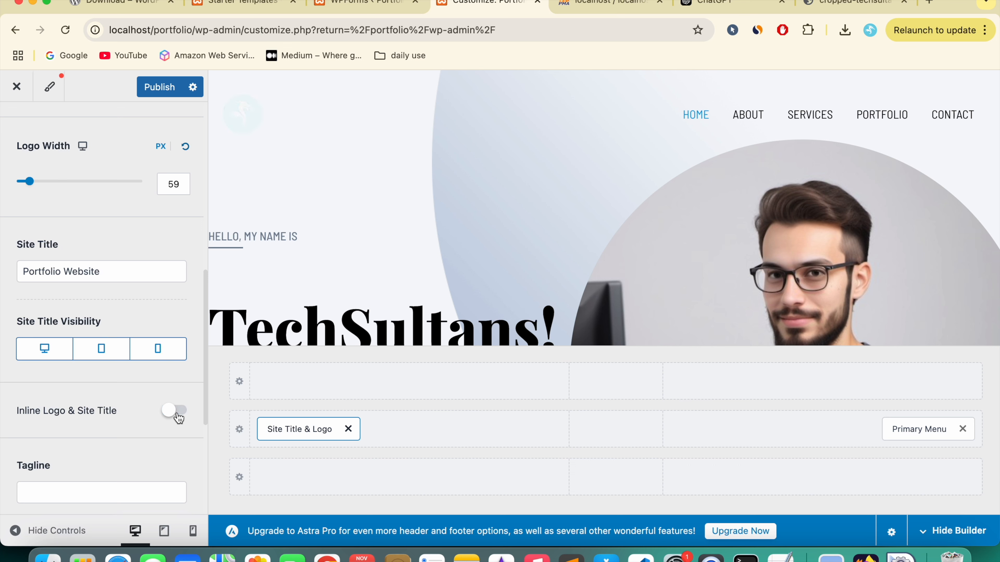
left_click(175, 412)
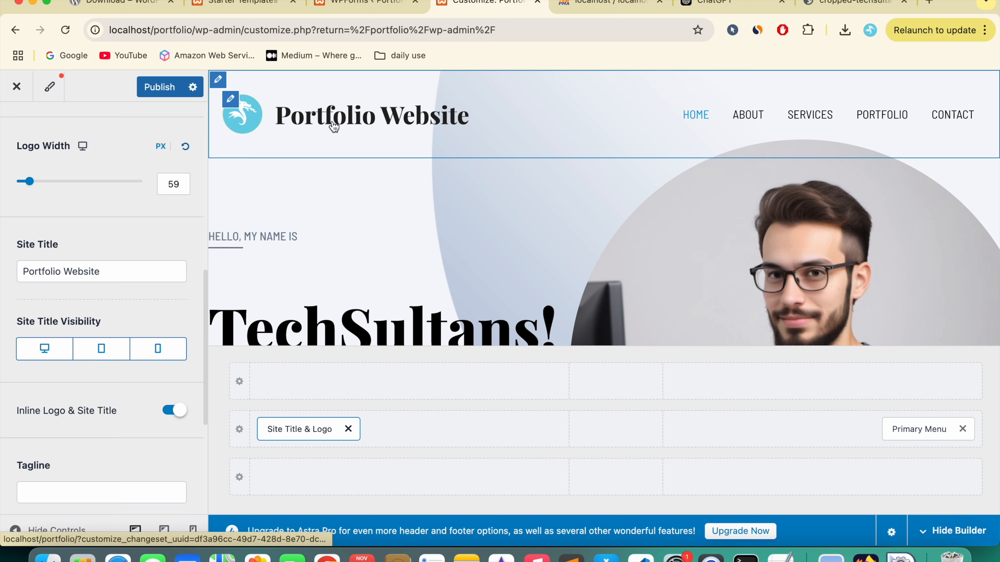
scroll(77, 433, "down", 3)
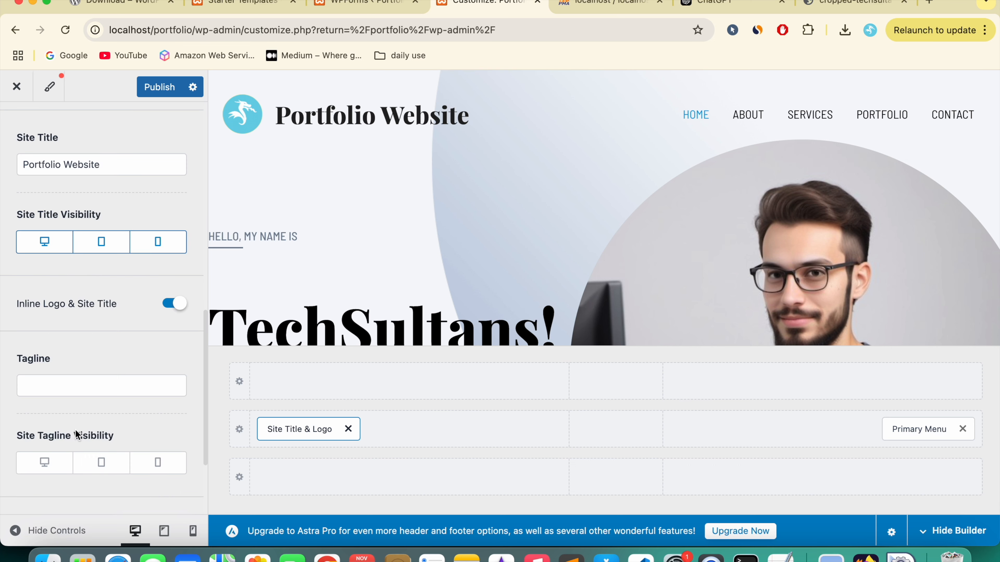
Step: Enter 'A Web Developer' as the site tagline and compare it with the live site
left_click(77, 383)
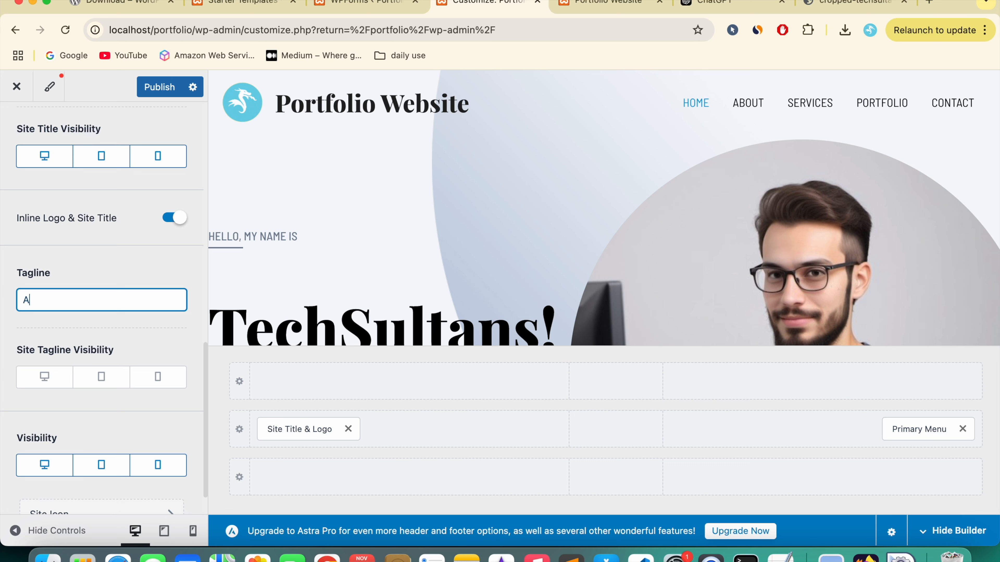
left_click(107, 270)
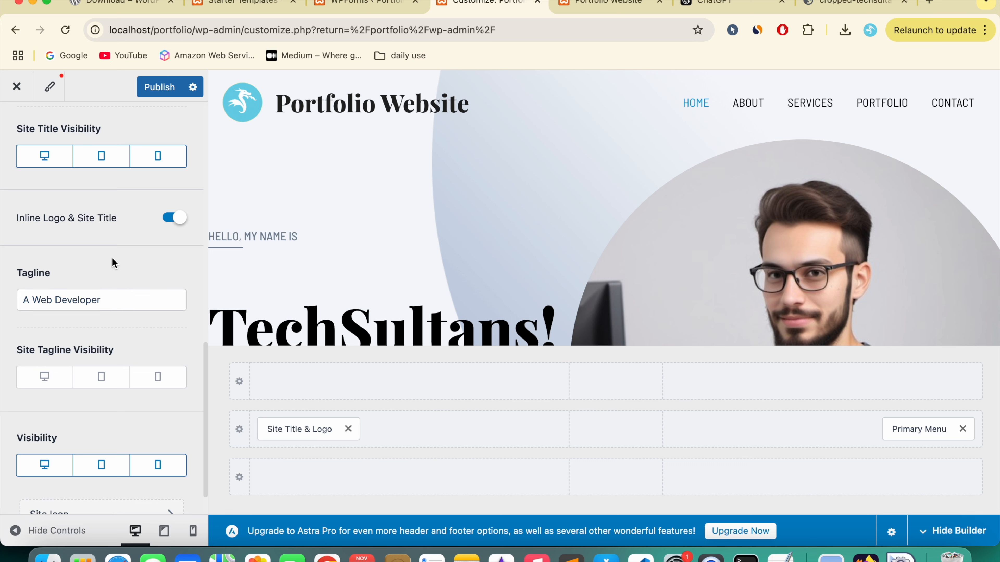
left_click(608, 4)
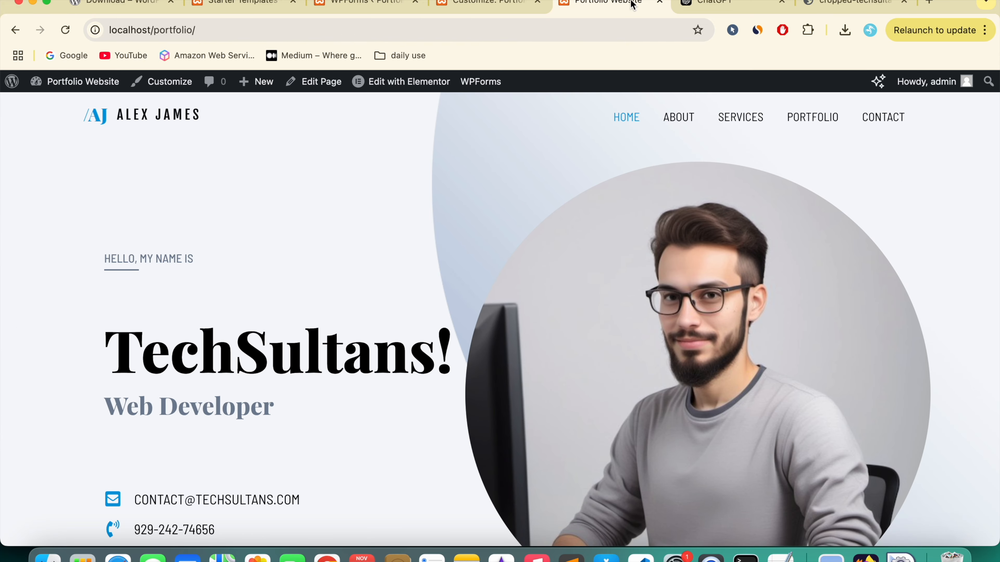
left_click(476, 4)
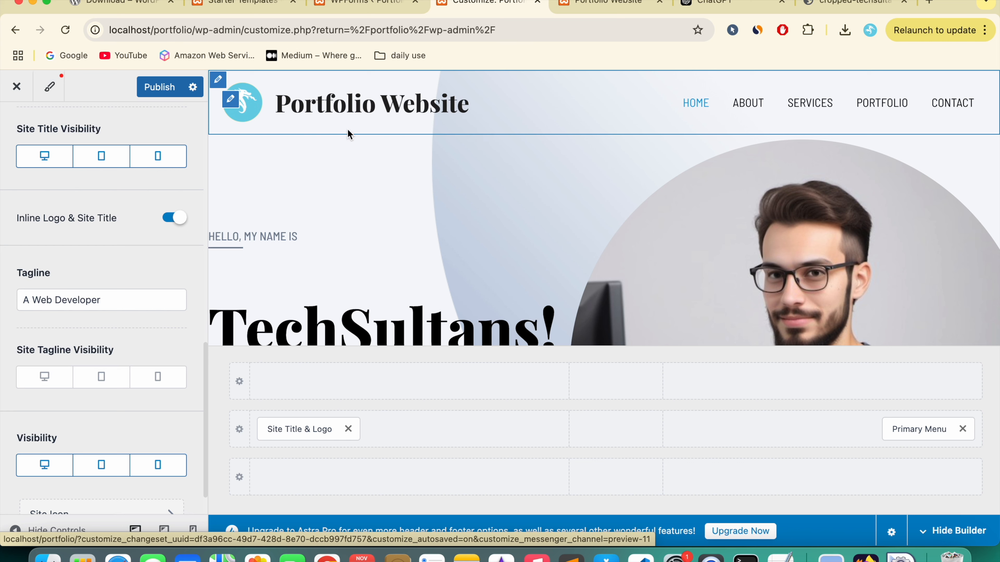
Step: Turn on Site Tagline Visibility for desktop, tablet and mobile
scroll(108, 300, "down", 2)
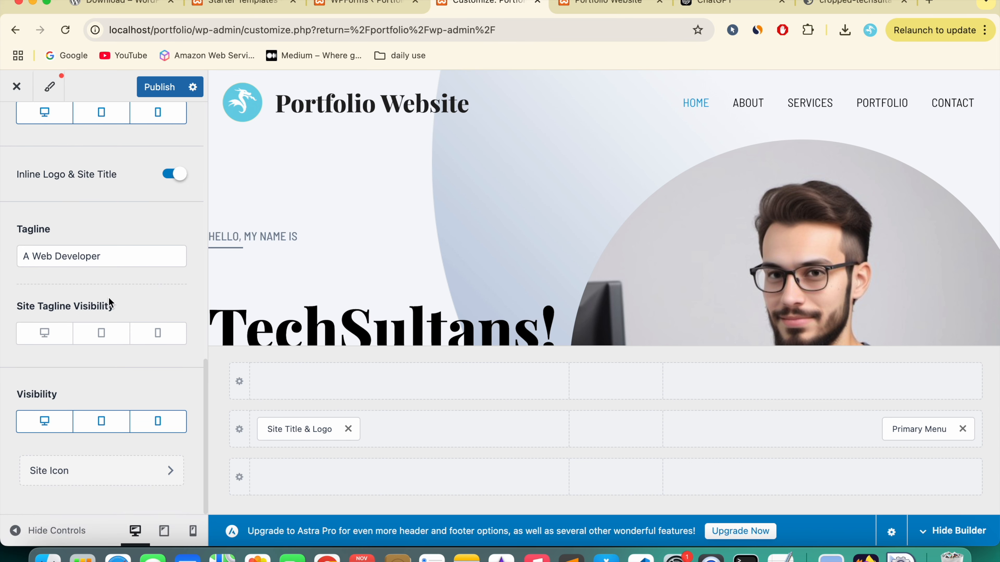
left_click(45, 339)
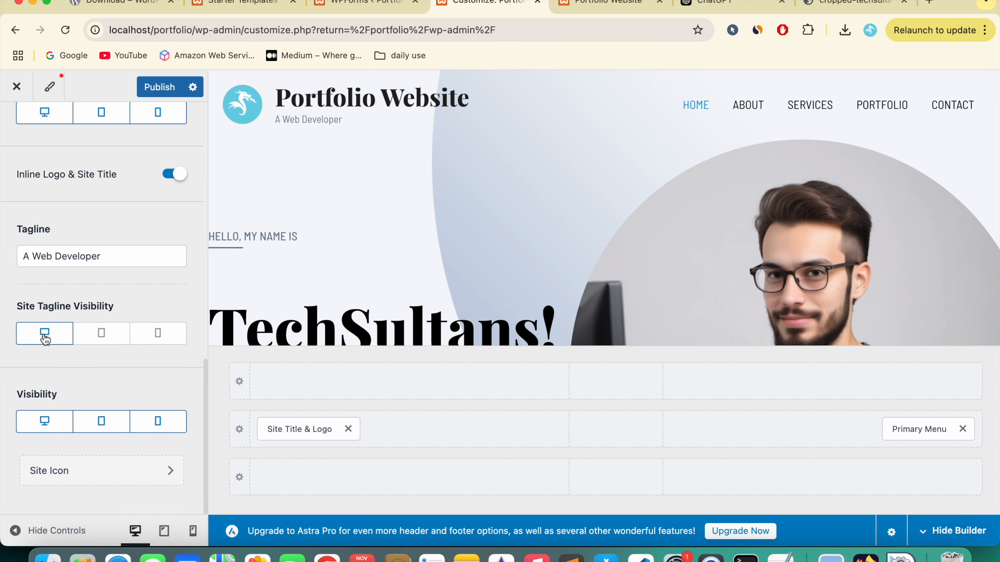
left_click(107, 340)
left_click(149, 341)
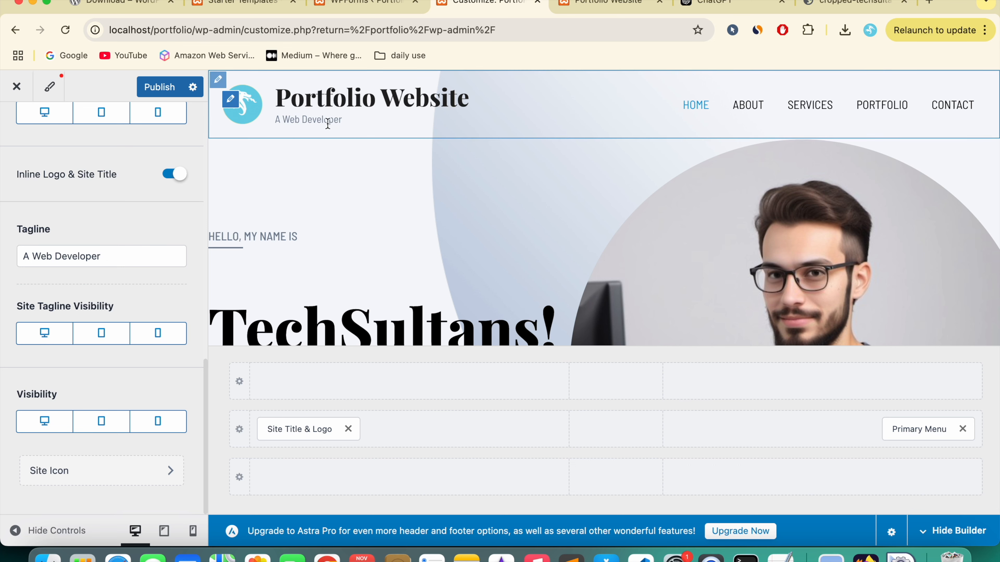
Step: Append '!' so the tagline reads 'A Web Developer!'
left_click_drag(275, 120, 339, 120)
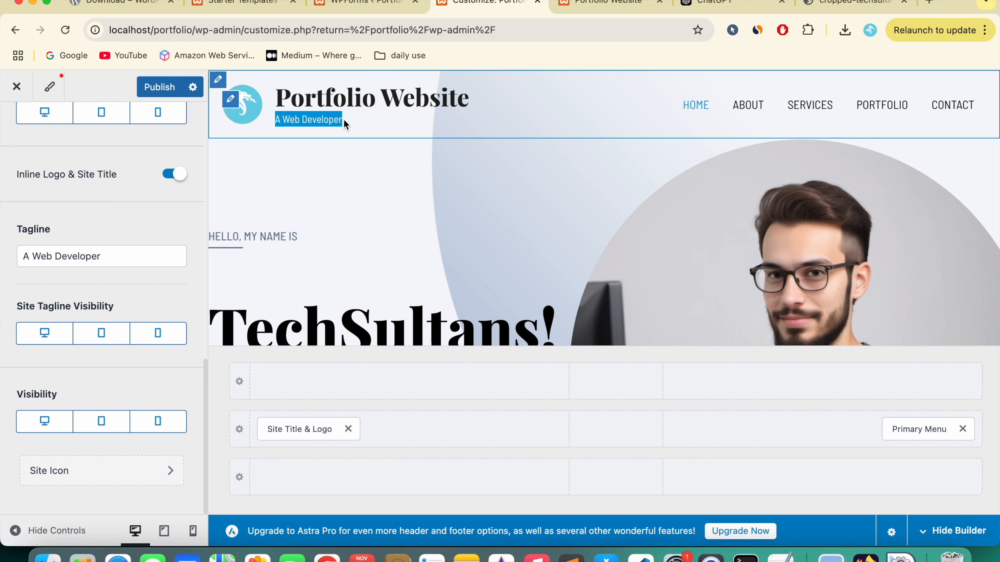
left_click(135, 252)
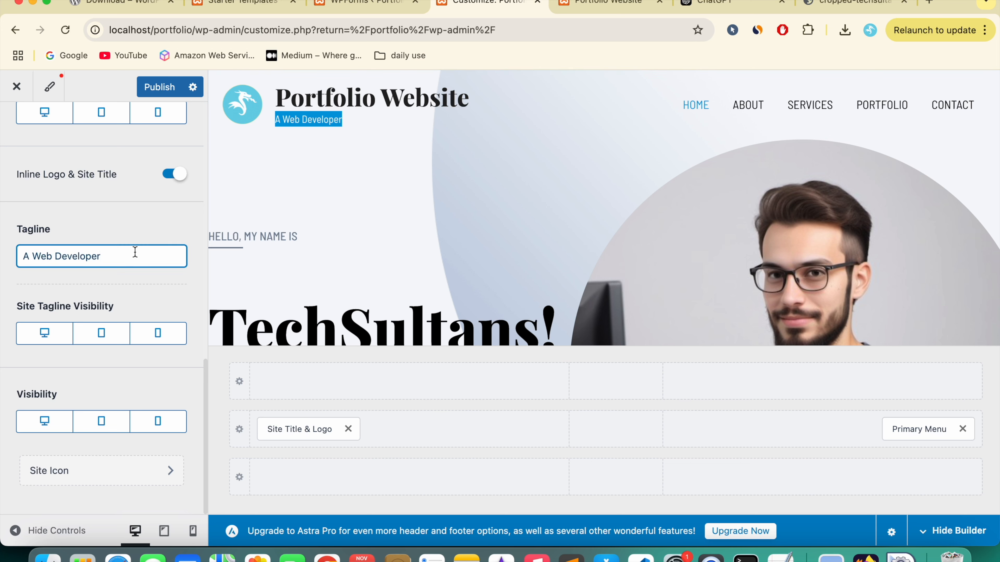
type("!")
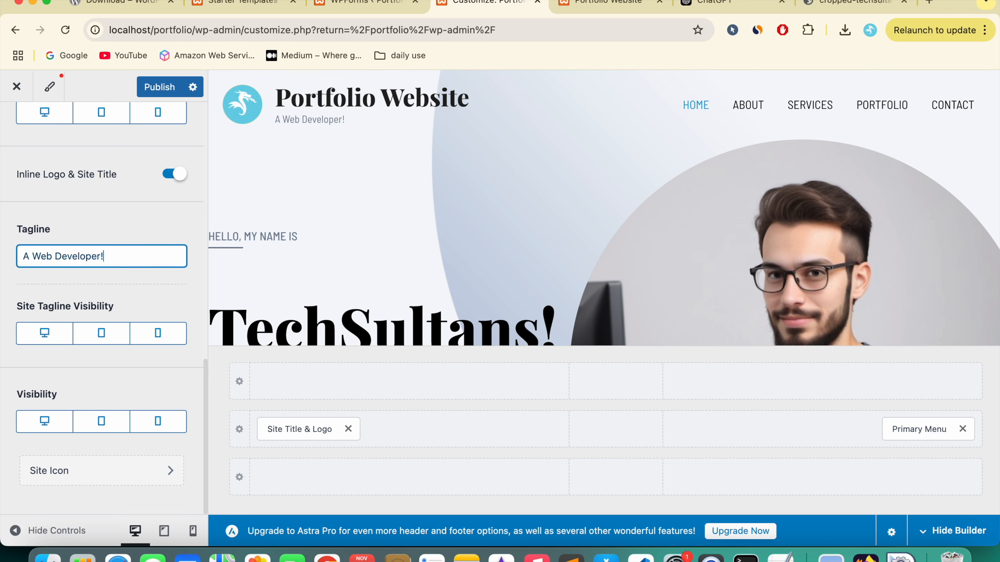
scroll(122, 363, "up", 5)
scroll(123, 370, "up", 5)
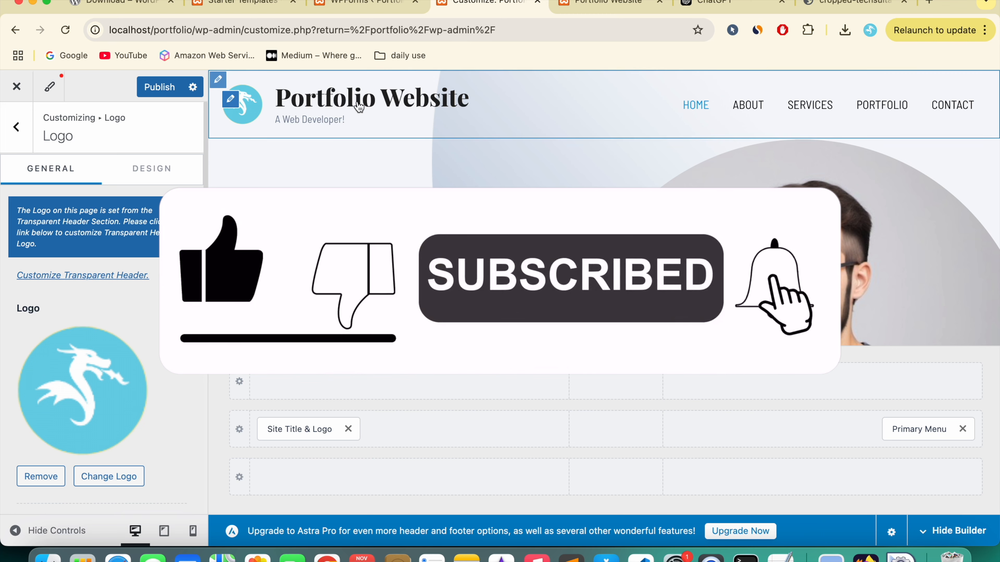
Step: Set the Primary Header height to 95 px, publish, and reload the live site to verify
left_click(218, 79)
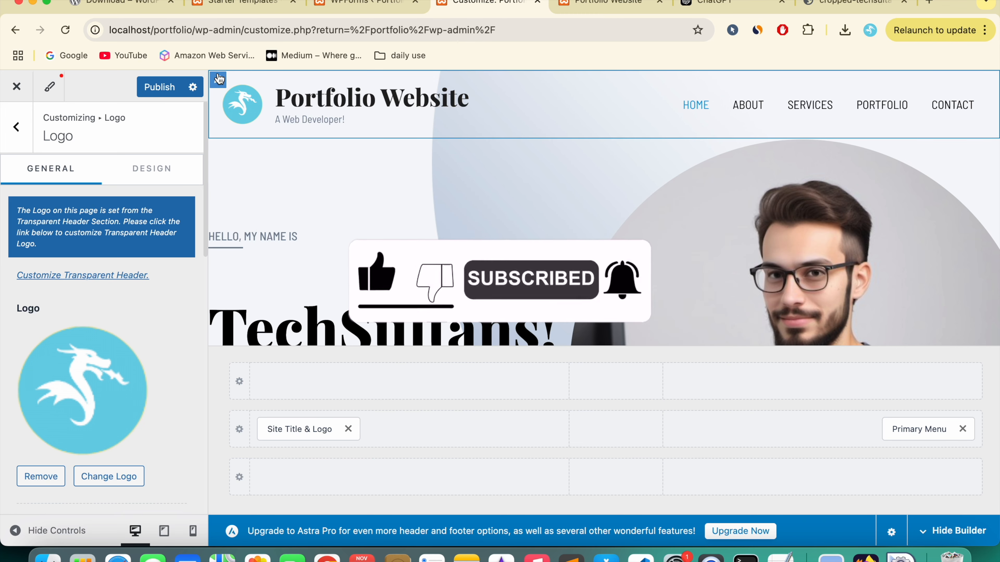
mouse_move(25, 250)
left_mouse_down()
mouse_move(50, 252)
mouse_move(37, 254)
left_mouse_up()
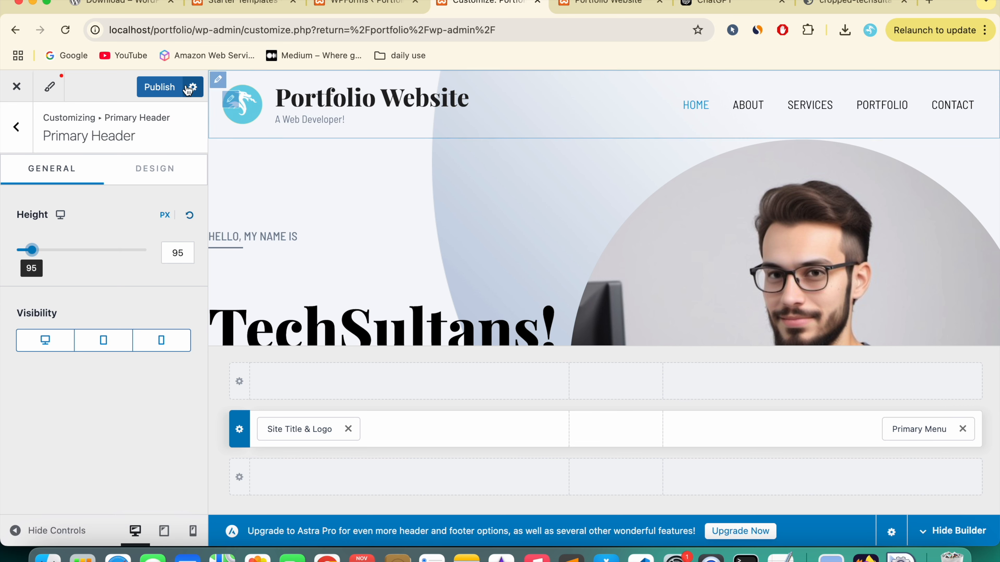
left_click(160, 93)
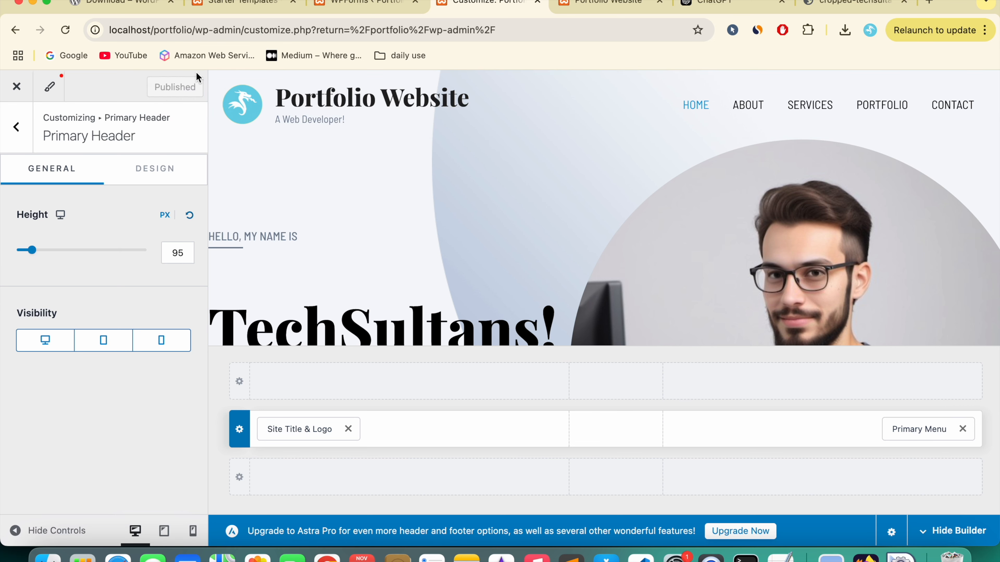
left_click(610, 3)
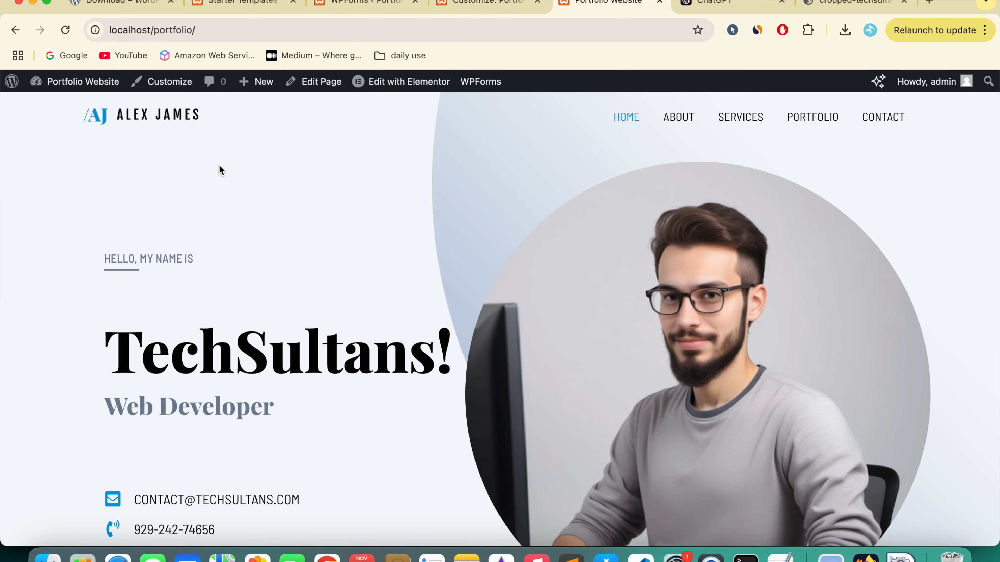
left_click(67, 31)
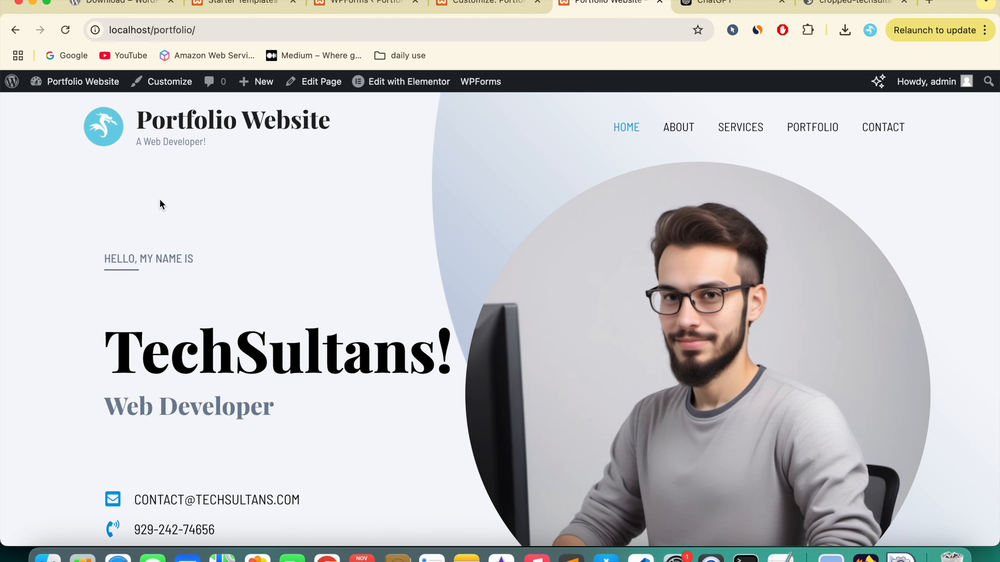
key("ctrl+shift+Tab")
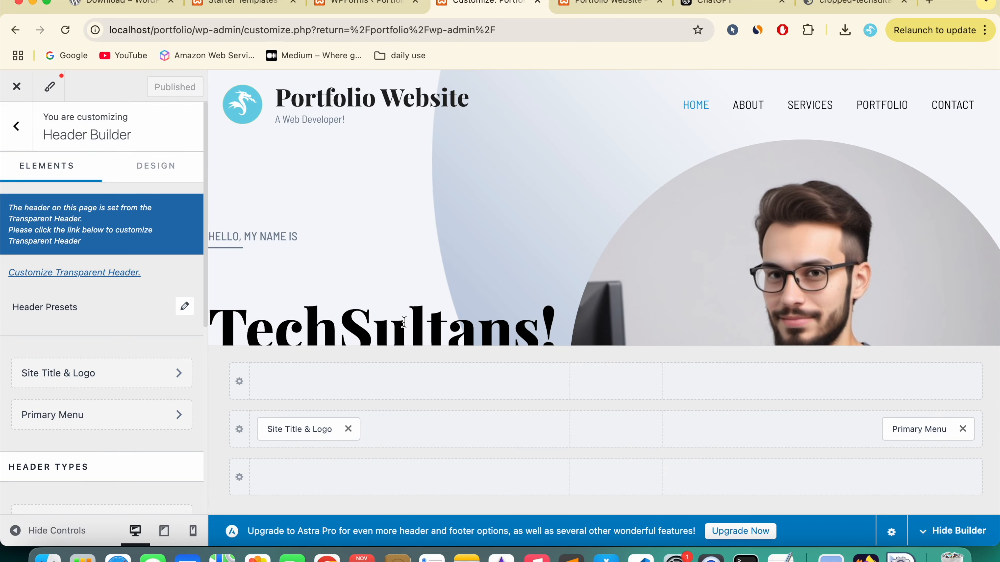
Step: Delete '| Powered by [site_title]' from the Below Footer copyright text
scroll(404, 322, "down", 20)
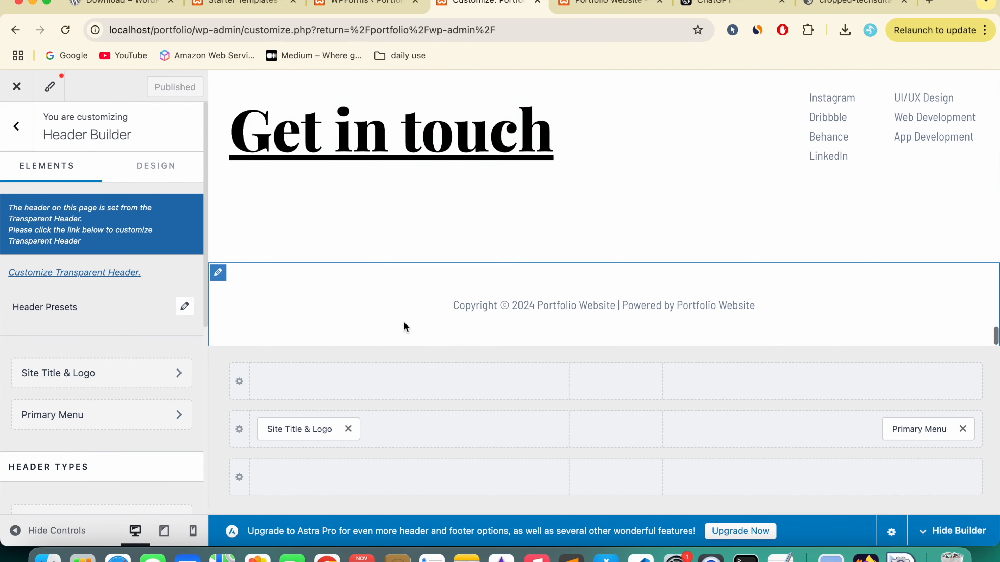
left_click(218, 272)
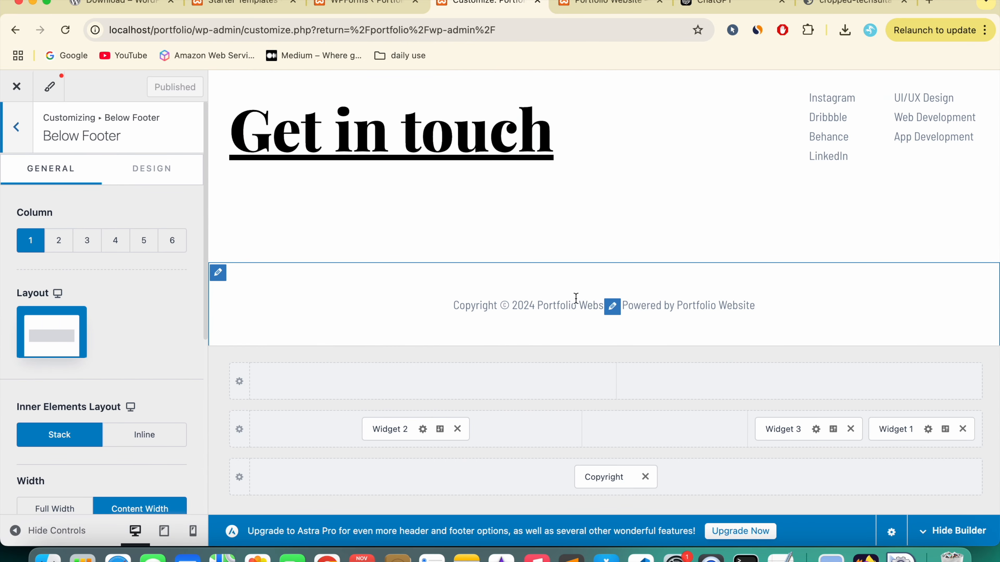
left_click(612, 307)
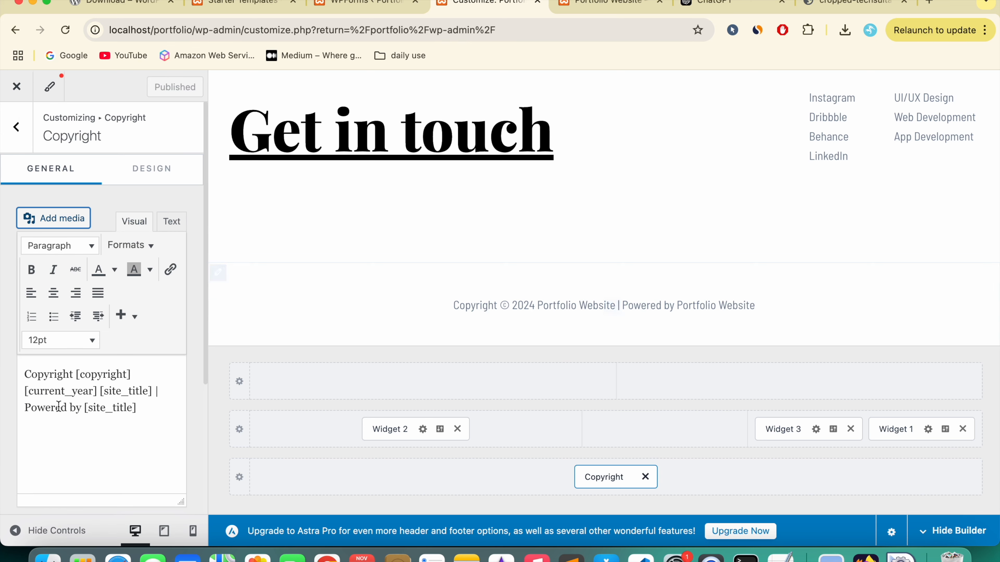
left_click(96, 411)
left_click_drag(617, 306, 795, 312)
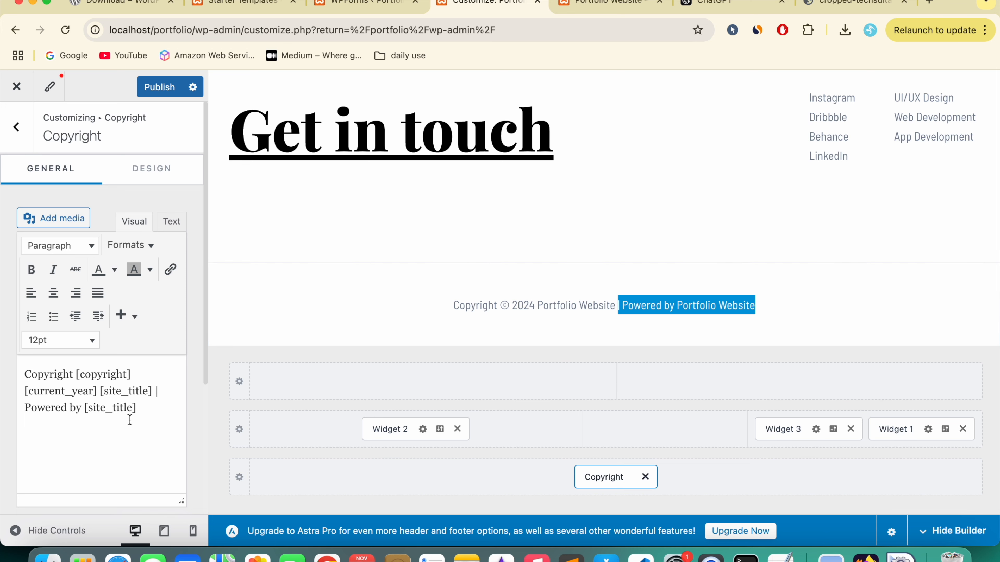
left_click_drag(155, 391, 163, 416)
key("BackSpace")
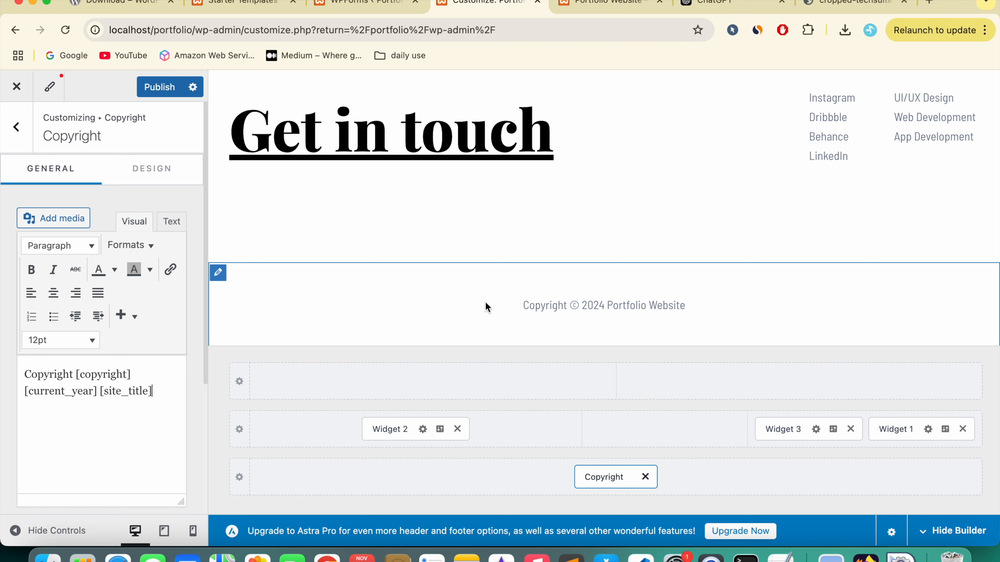
Step: Check the live site's footer copyright line, then return to the Customizer
key("ctrl+Tab")
left_click_drag(72, 307, 929, 492)
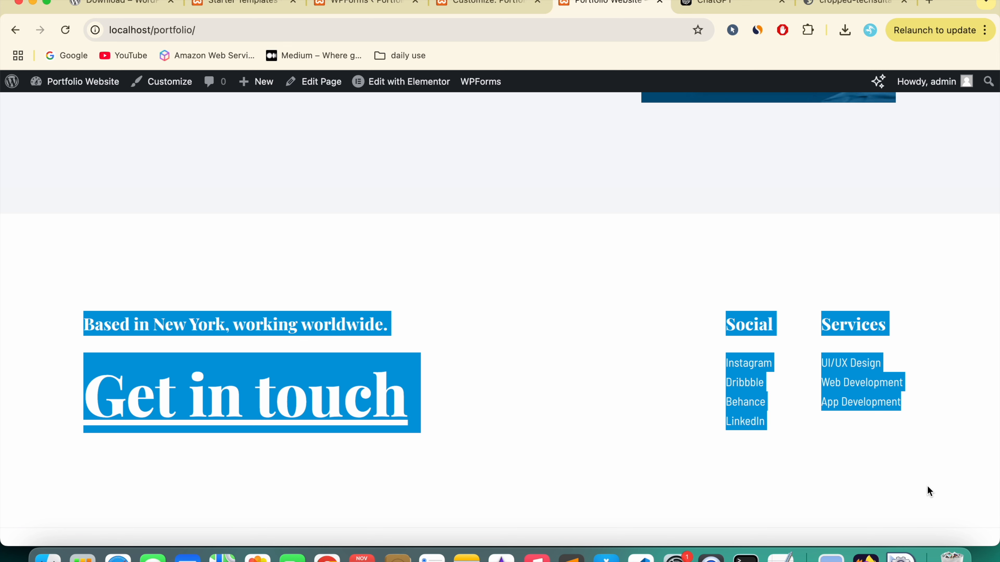
left_click(509, 270)
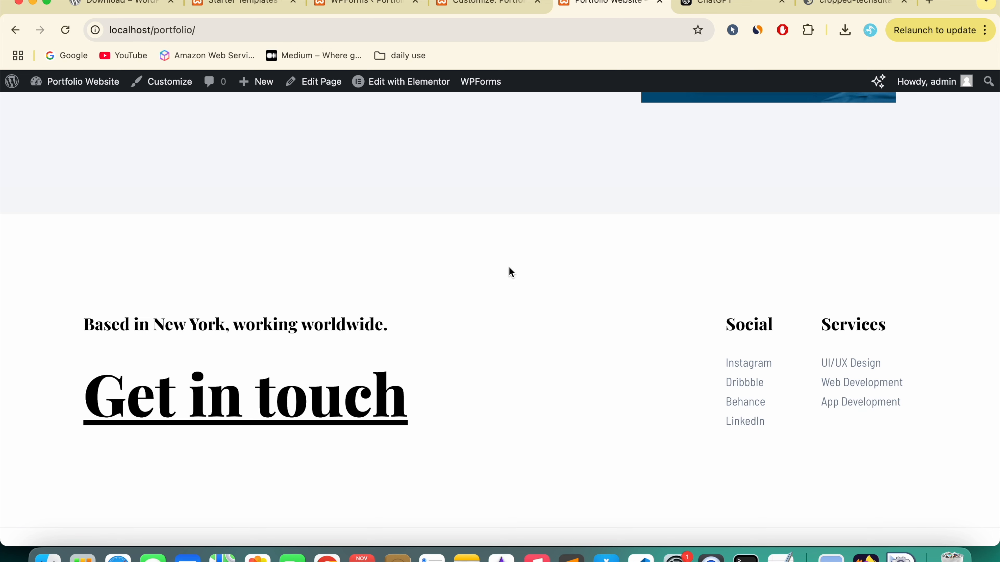
left_click(481, 5)
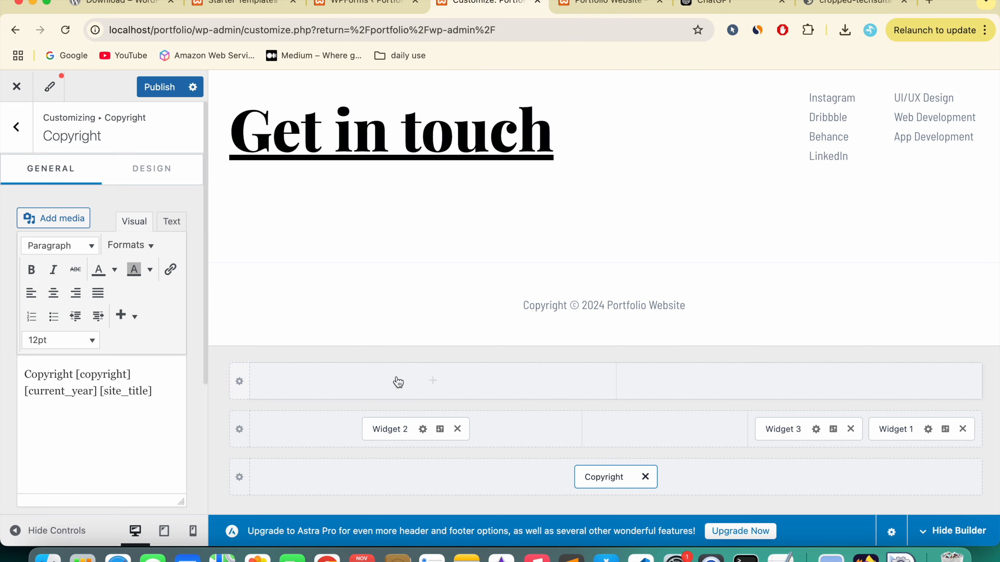
Step: In footer Widget 2's Custom HTML block, change the title's 'York' to 'Delhi'
left_click(388, 438)
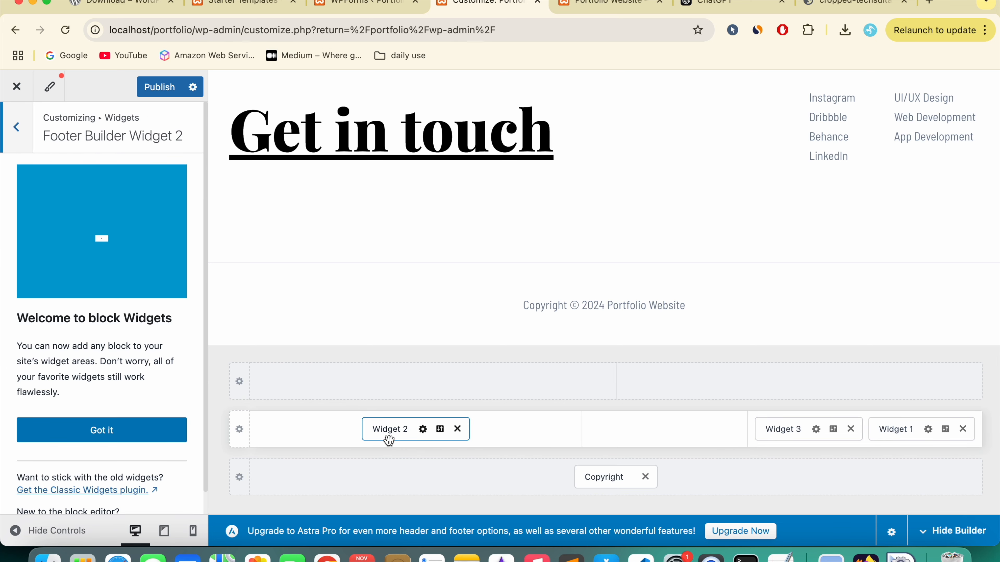
left_click(133, 441)
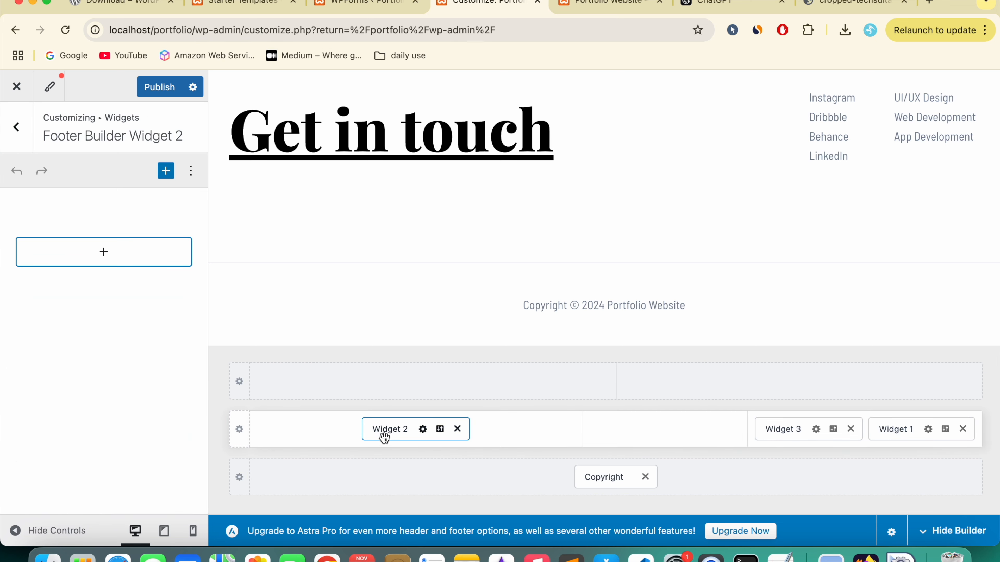
left_click(99, 268)
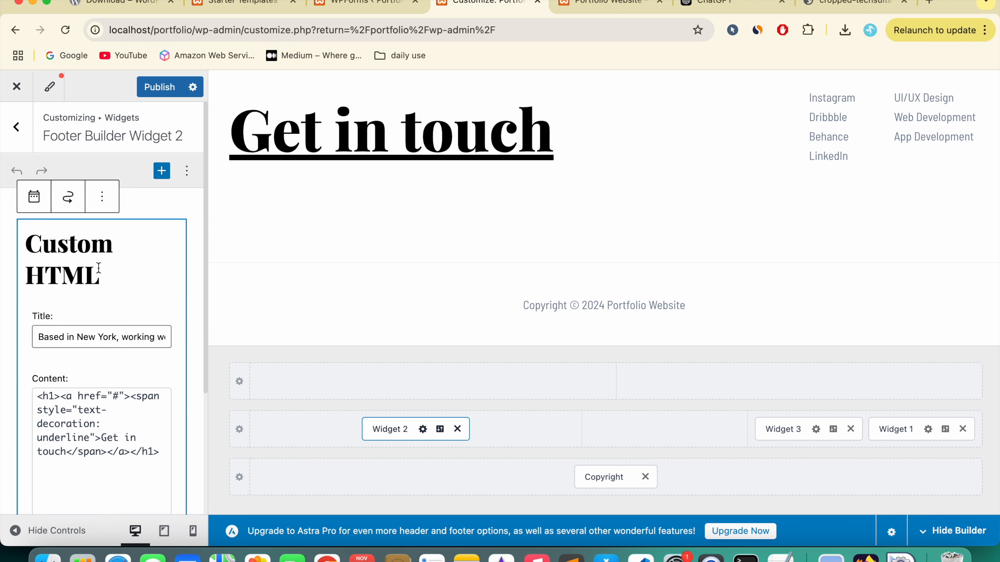
scroll(103, 315, "down", 2)
left_click(108, 257)
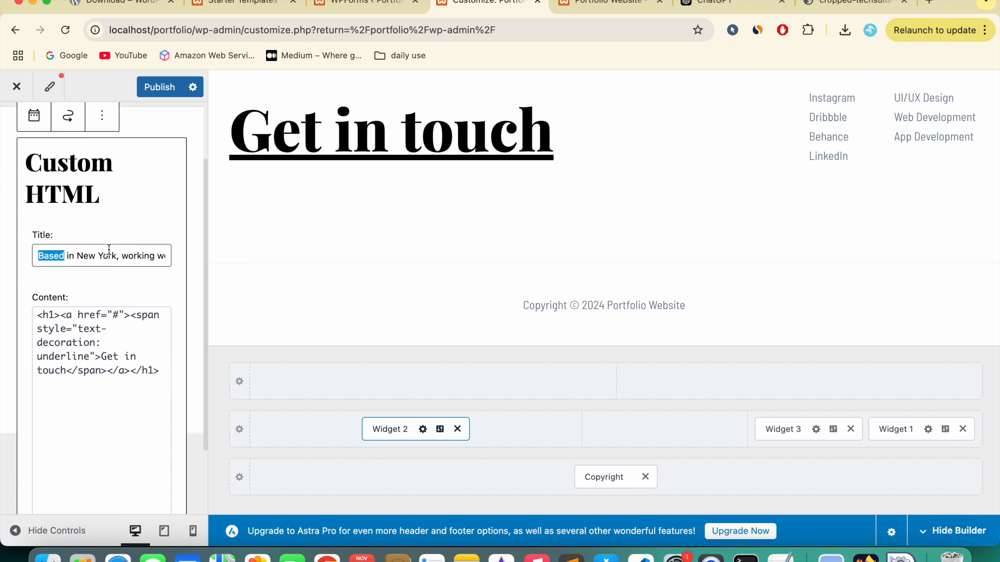
double_click(108, 257)
type("De")
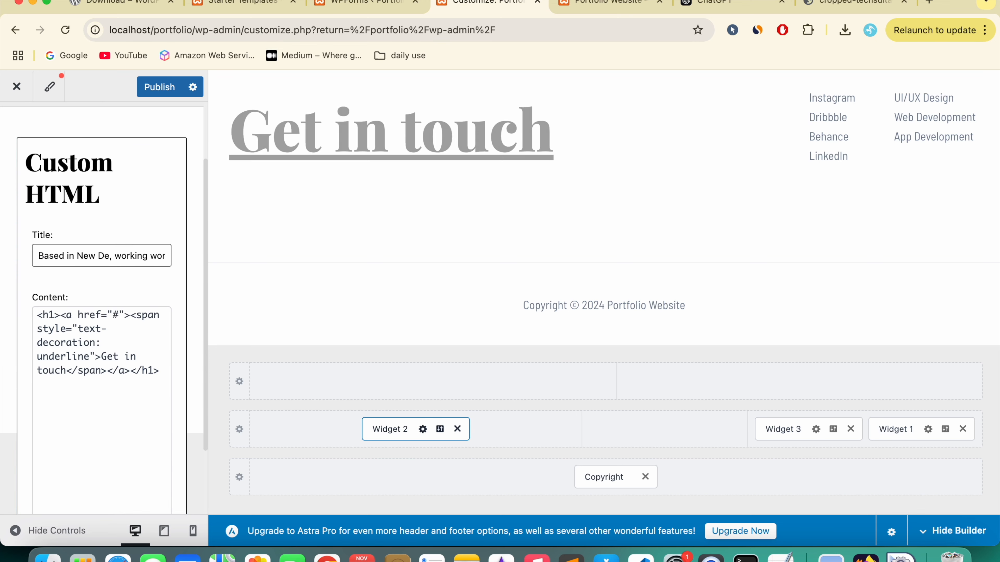
type("lhi")
left_click(113, 356)
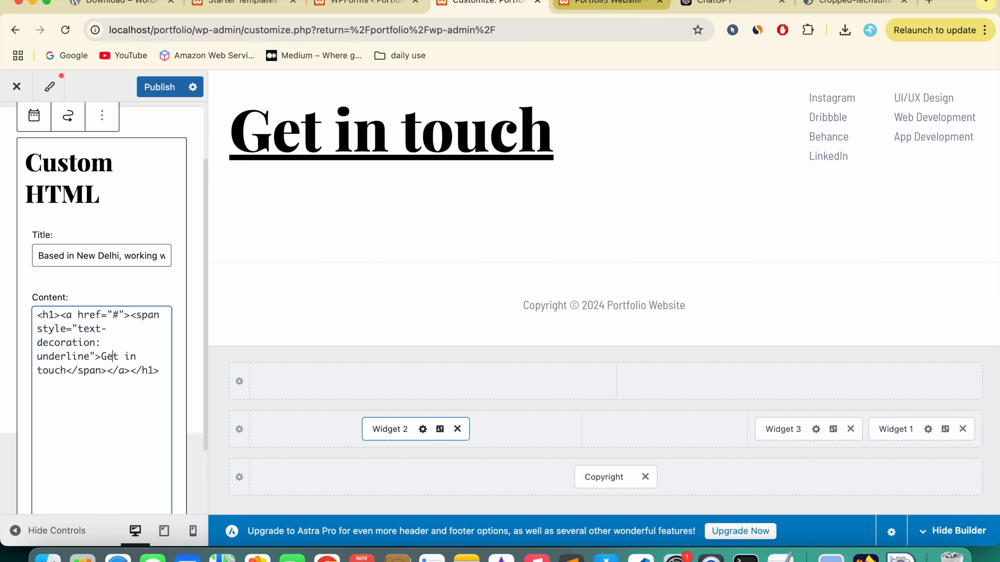
left_click(606, 3)
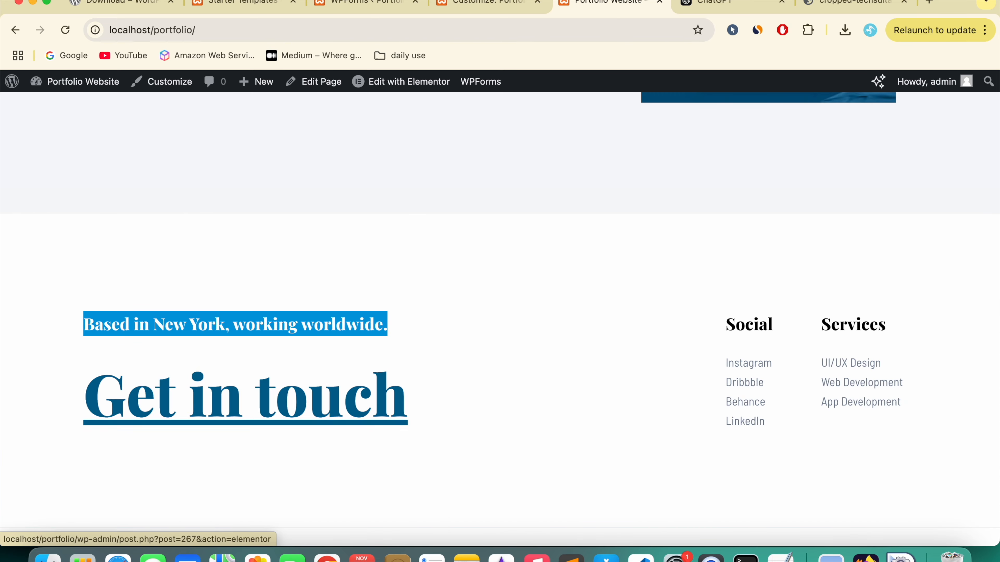
left_click(458, 7)
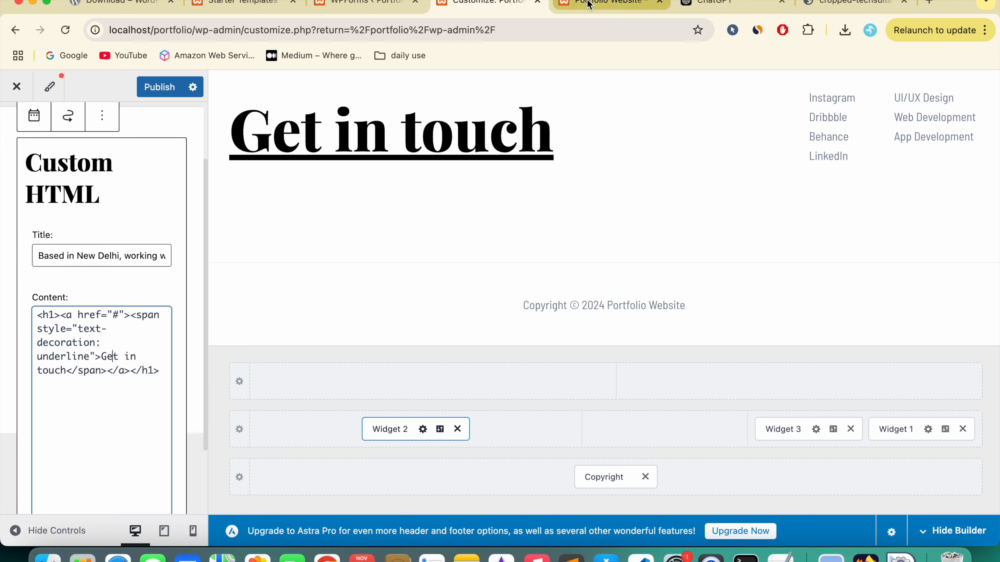
left_click(605, 3)
Step: Copy the contact page address from the live site's Get in touch link
scroll(794, 260, "up", 10)
scroll(794, 264, "up", 5)
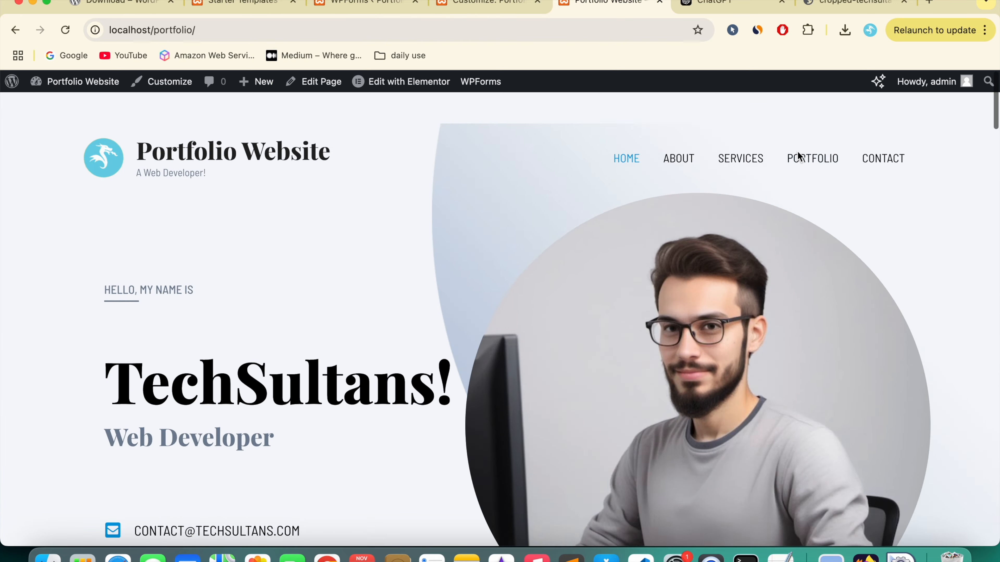
scroll(796, 156, "down", 20)
left_click(243, 352)
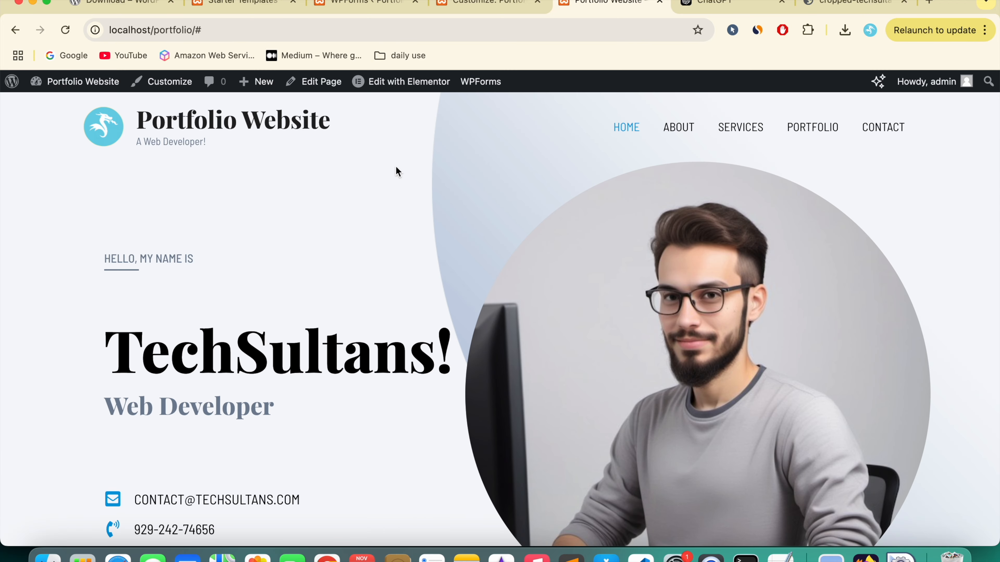
double_click(238, 23)
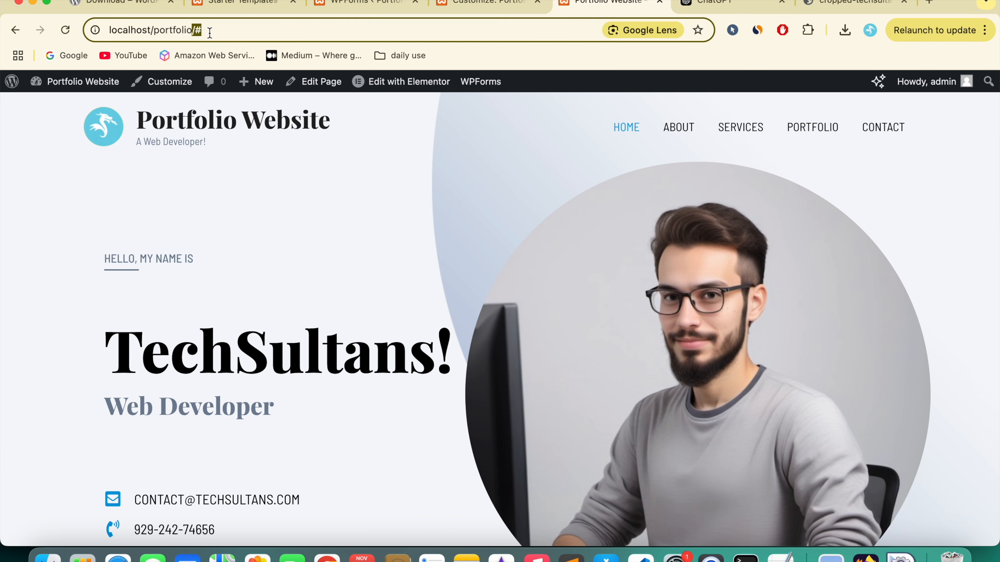
left_click(437, 271)
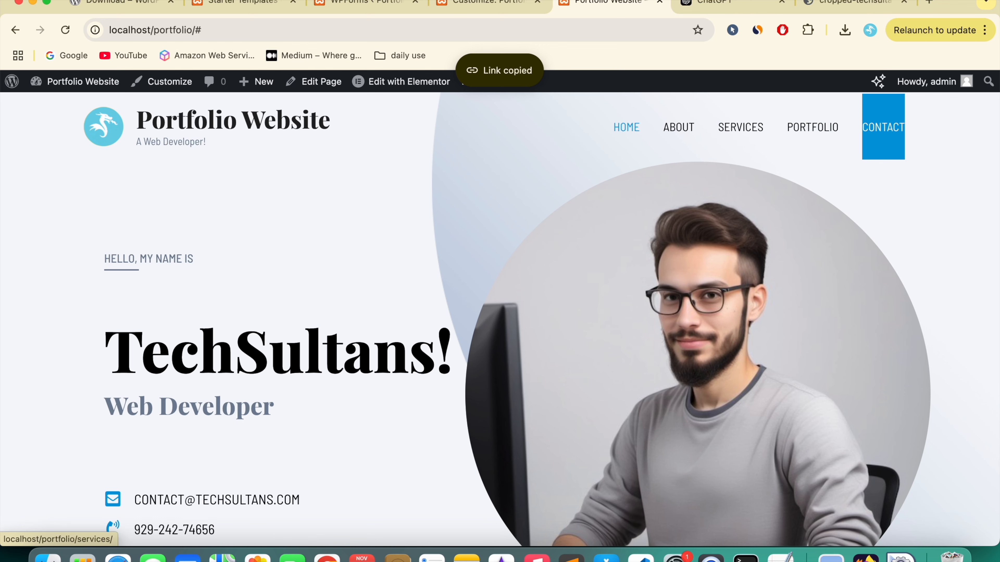
left_click(488, 4)
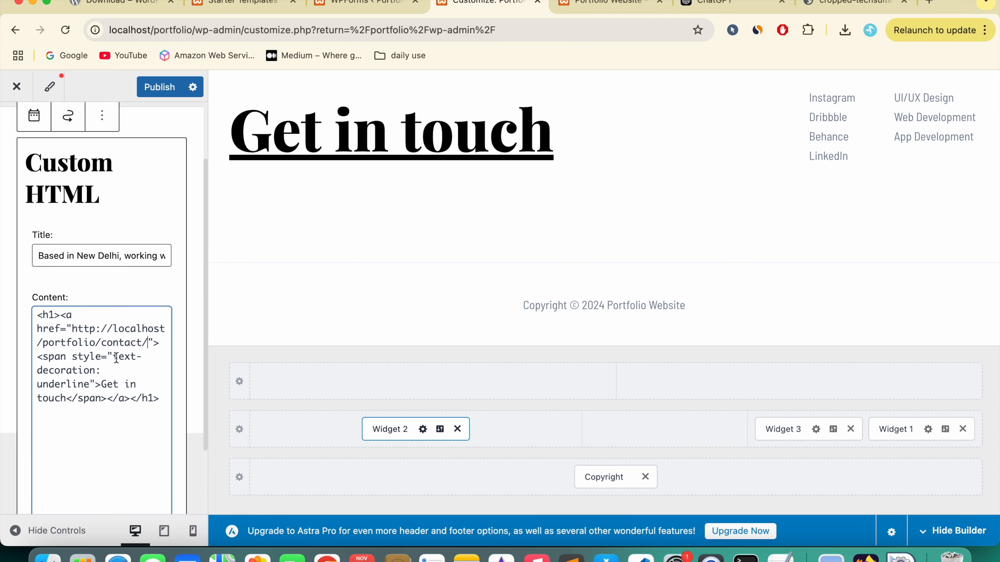
left_click(161, 86)
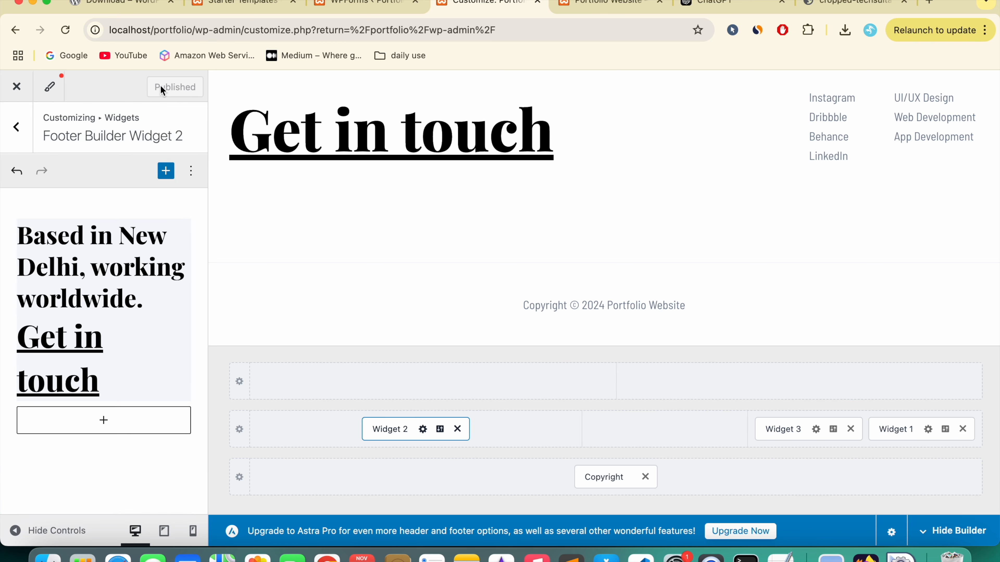
left_click(591, 5)
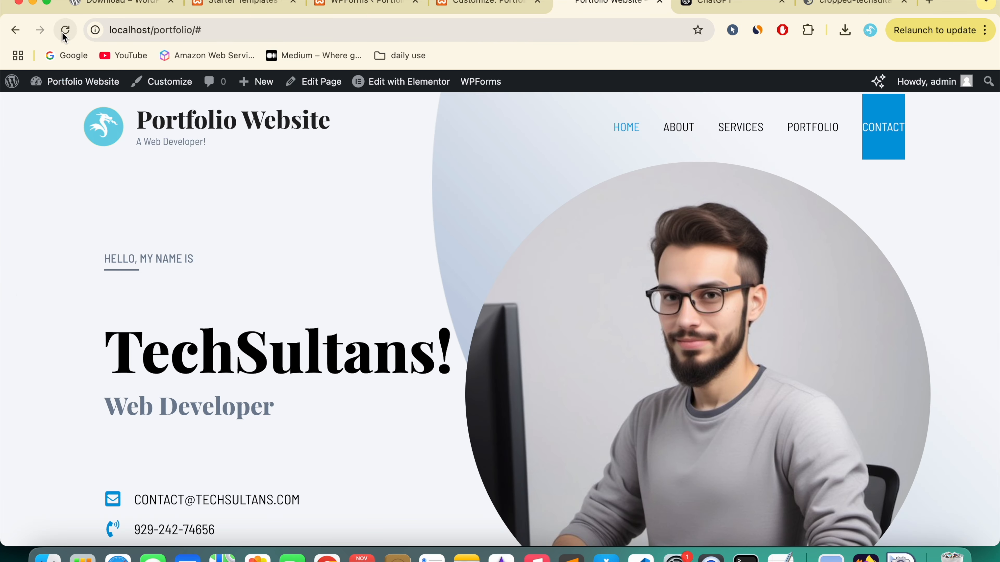
Step: Follow the footer's Get in touch link to the Contact page and scroll to its footer
scroll(192, 332, "down", 20)
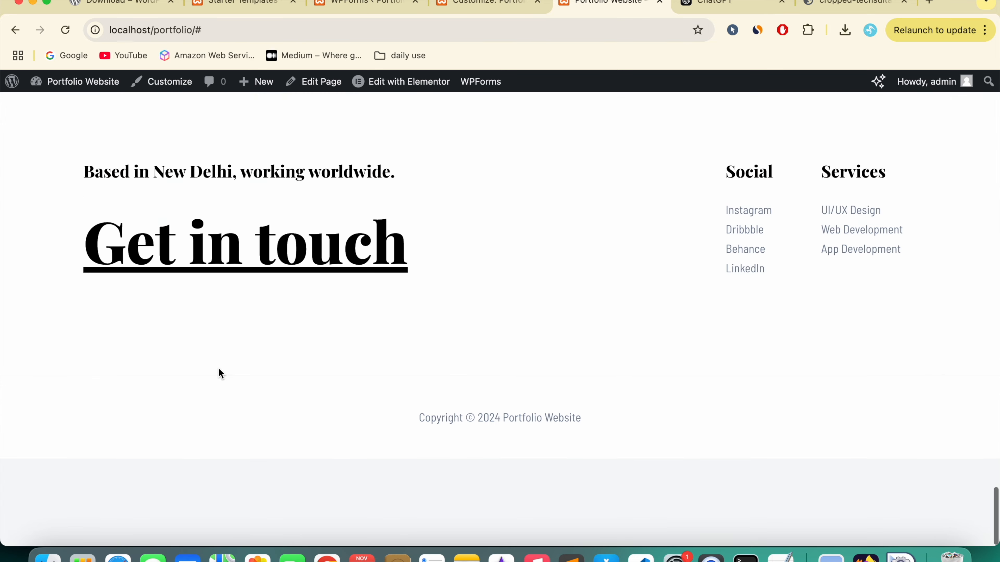
left_click(186, 353)
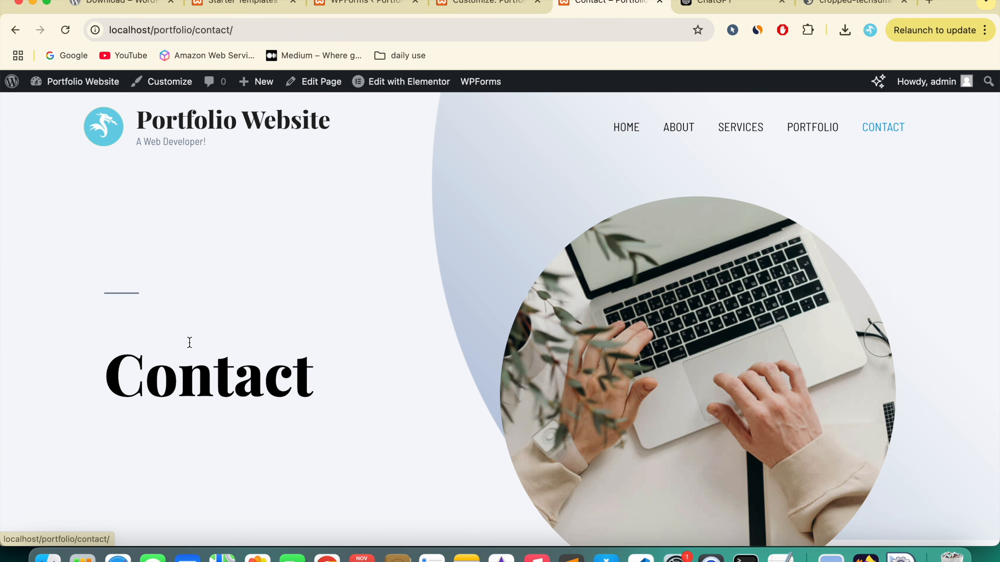
scroll(385, 431, "down", 15)
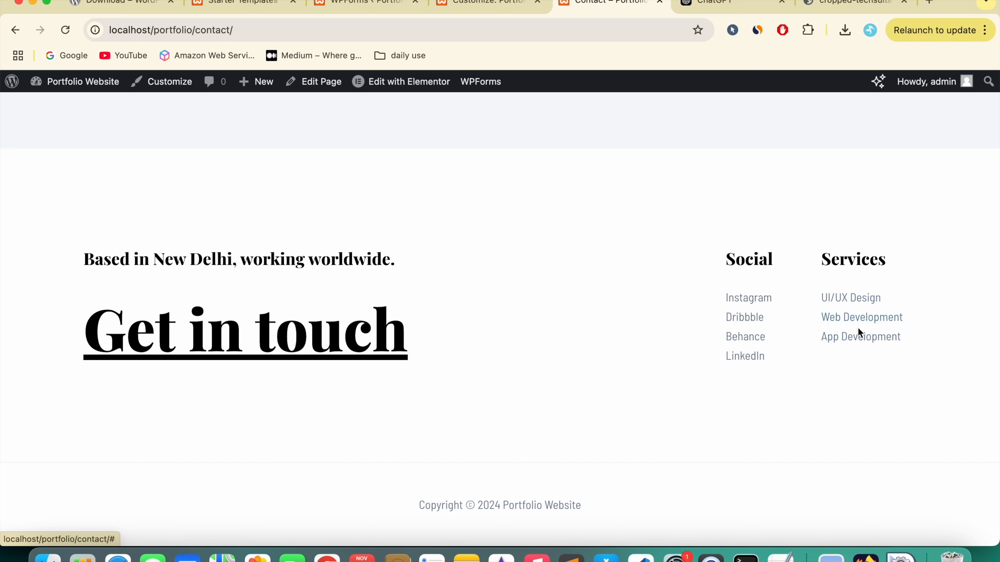
Step: Inspect footer Widget 3's Navigation Menu block, titled Social, and its selected menu
left_click(477, 5)
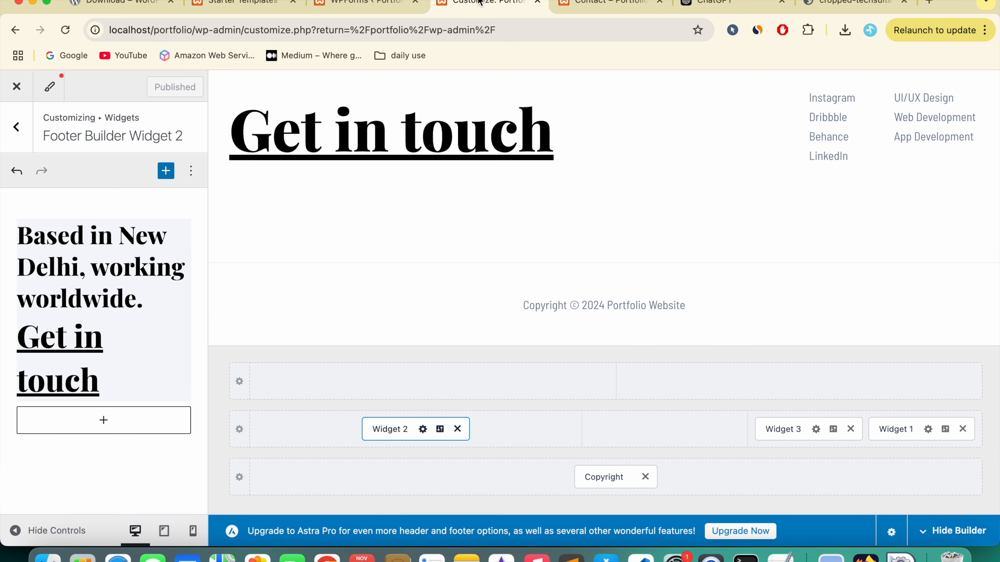
left_click(785, 438)
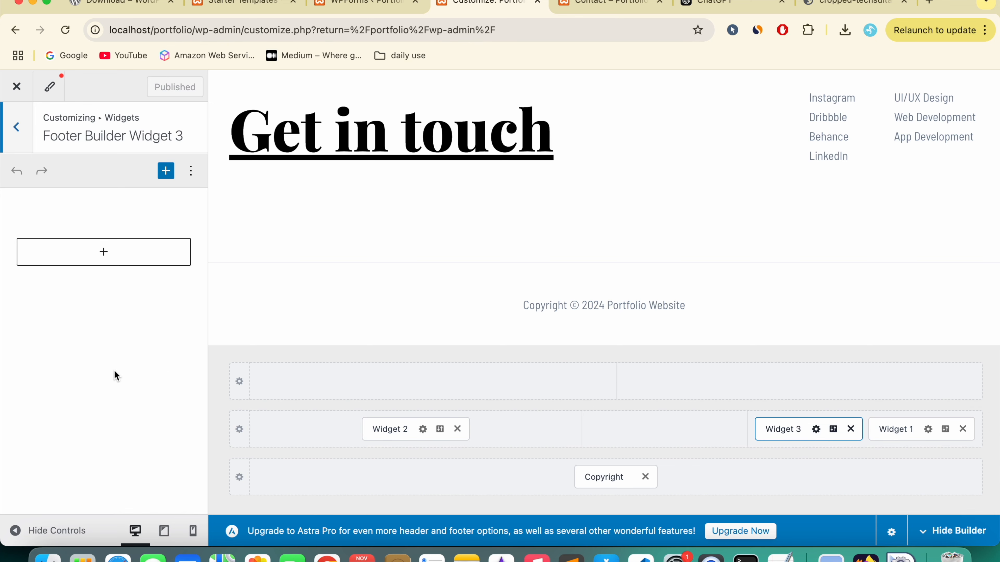
left_click(49, 260)
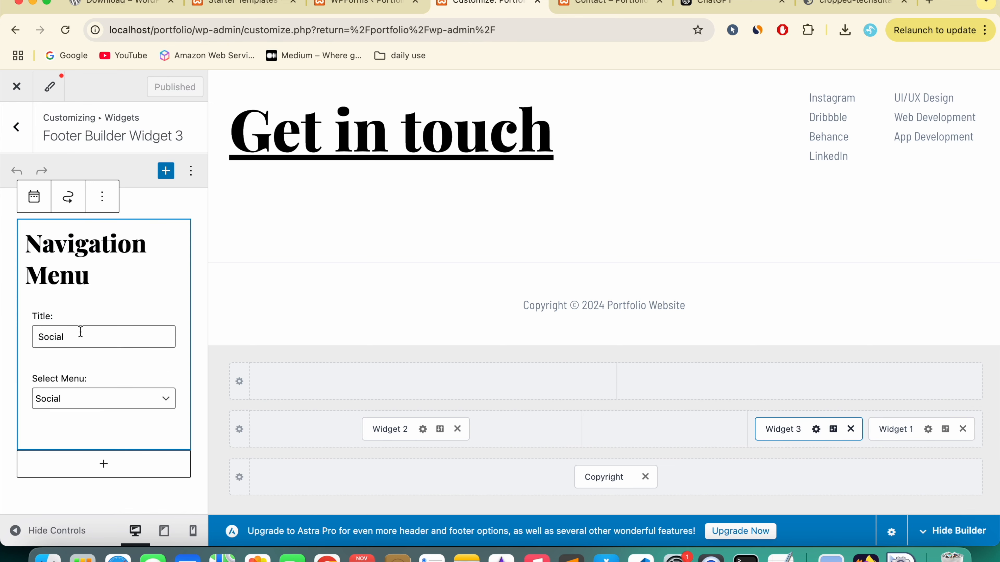
left_click(125, 403)
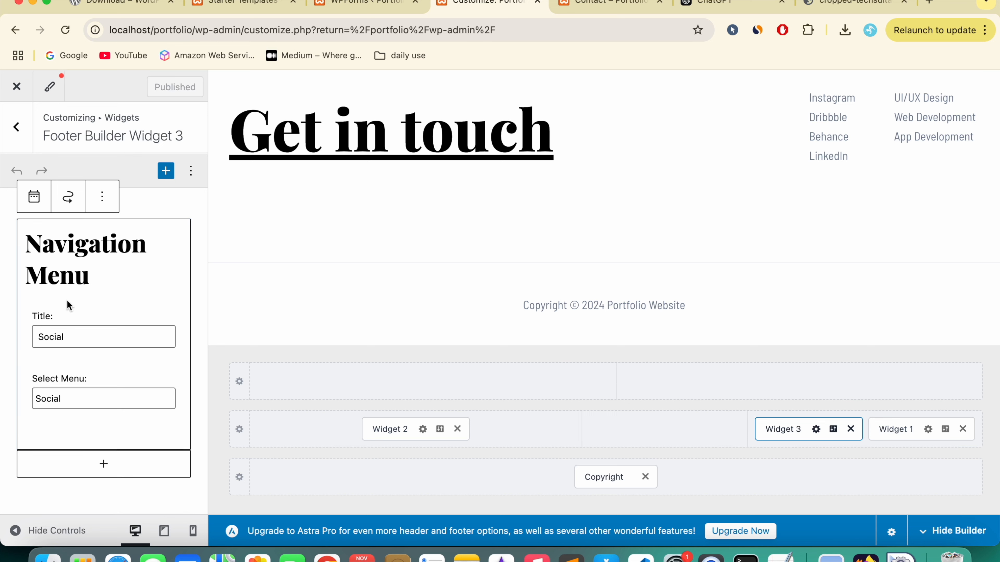
left_click_drag(28, 250, 94, 415)
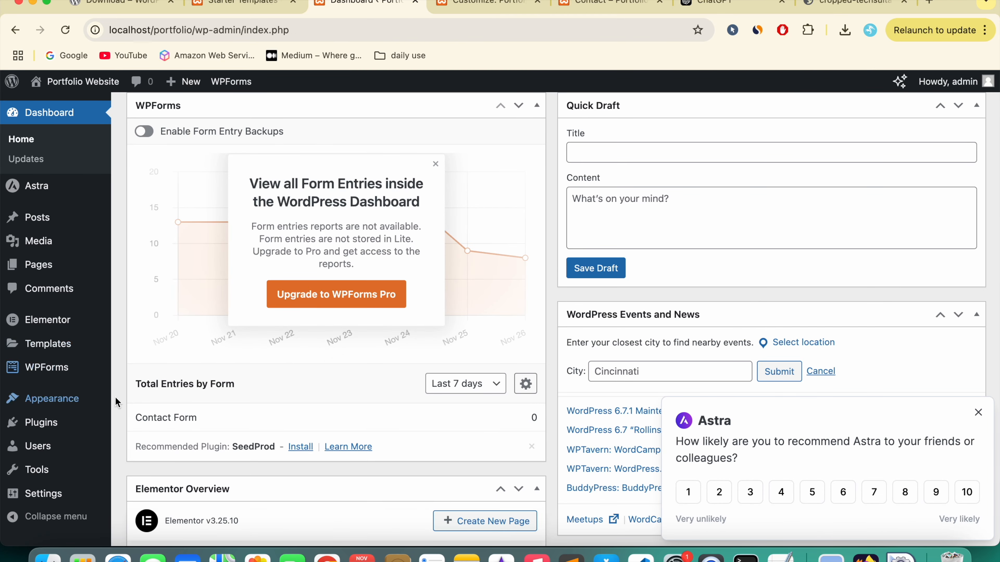
Step: On Appearance > Menus, choose Social under 'Select a menu to edit' and load it
mouse_move(63, 403)
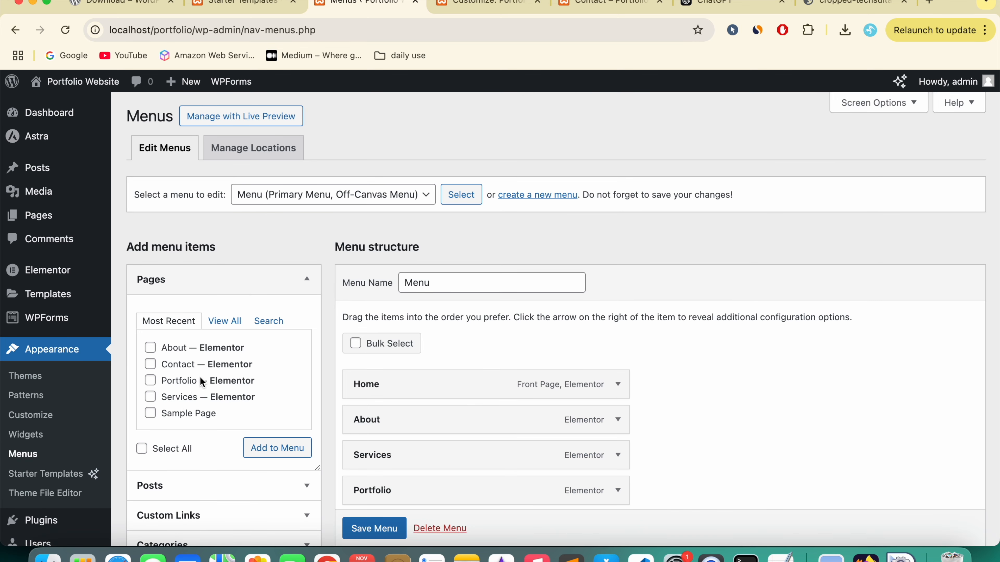
left_click(472, 8)
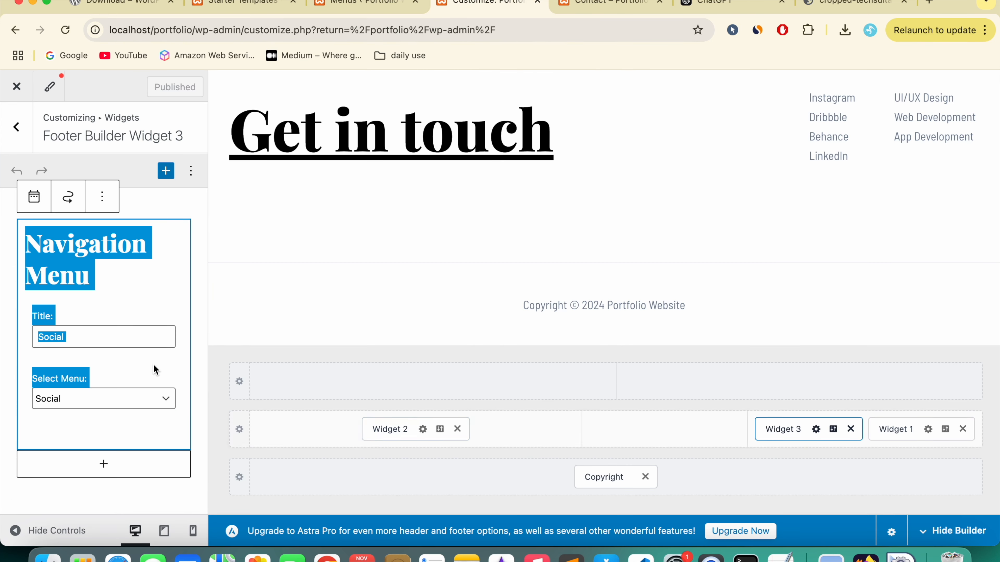
left_click(138, 371)
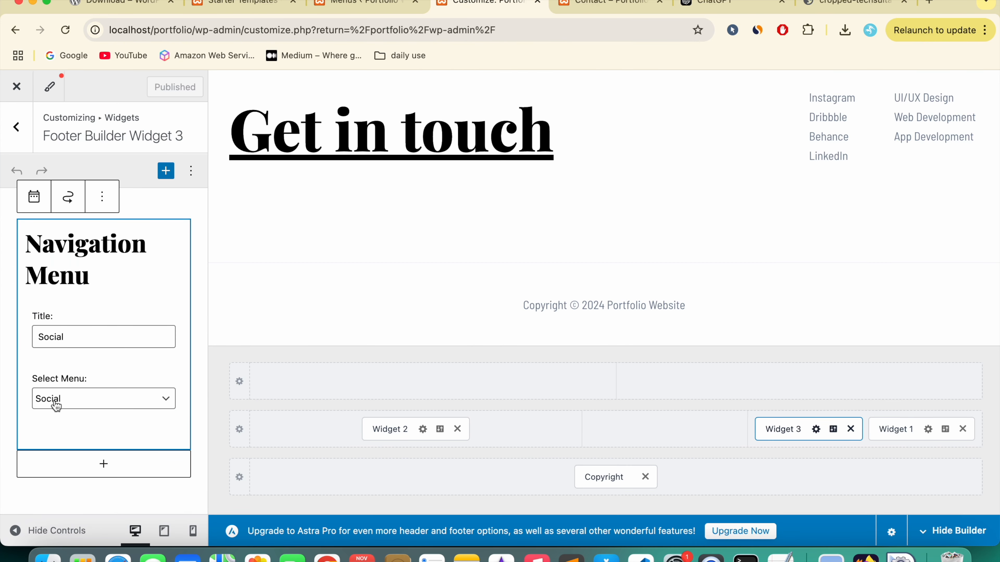
left_click(360, 9)
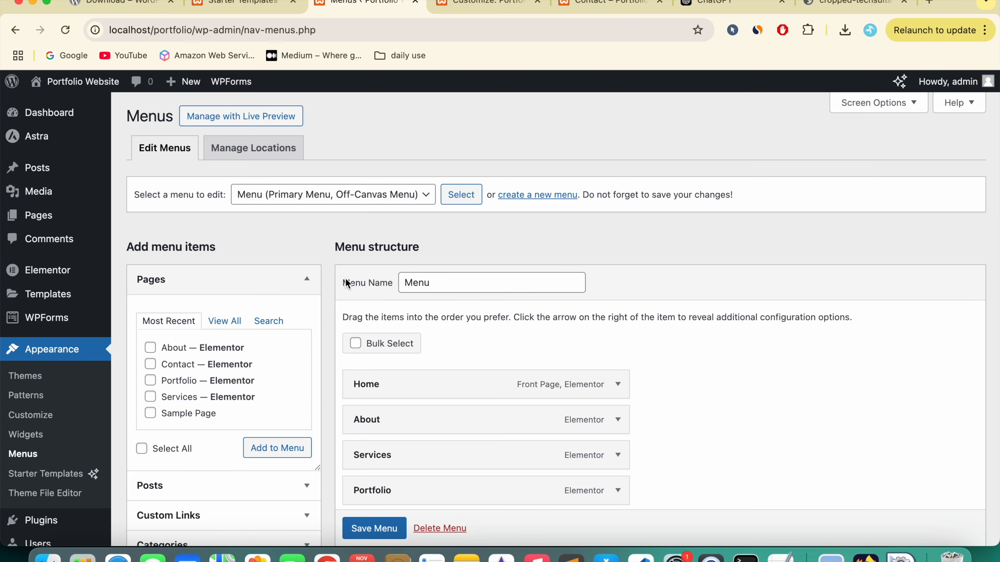
scroll(346, 354, "down", 10)
scroll(346, 386, "up", 10)
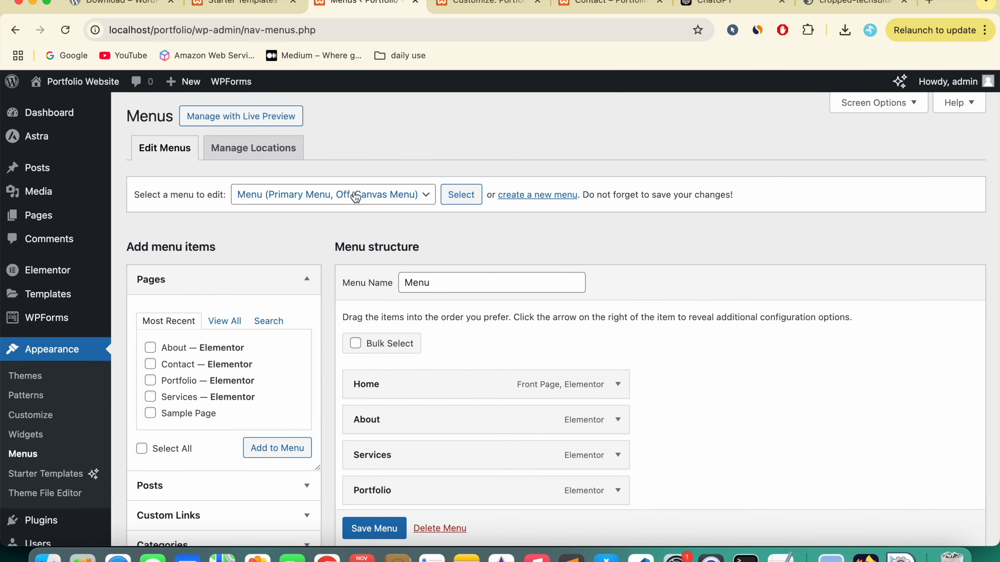
left_click(357, 197)
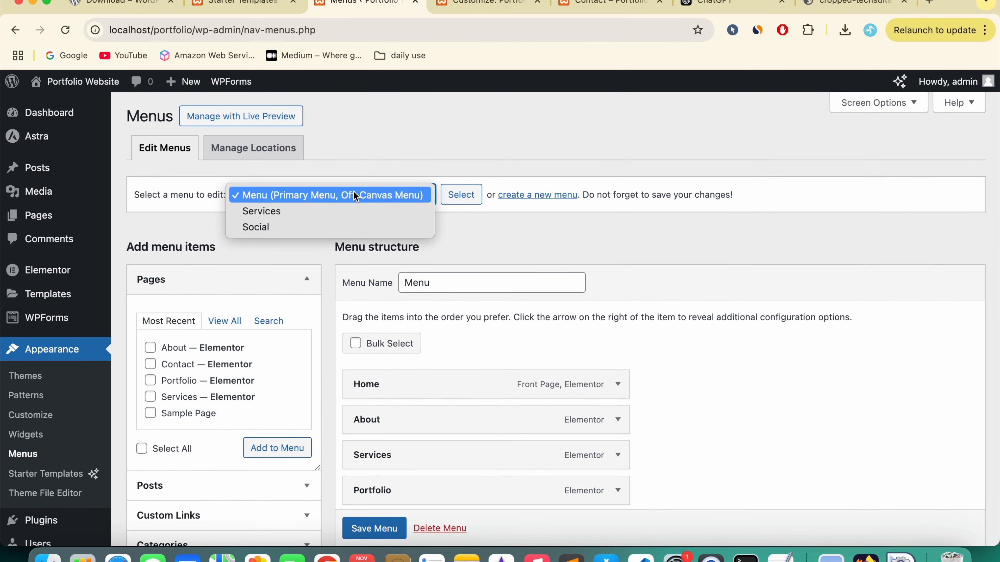
left_click(280, 230)
left_click(458, 200)
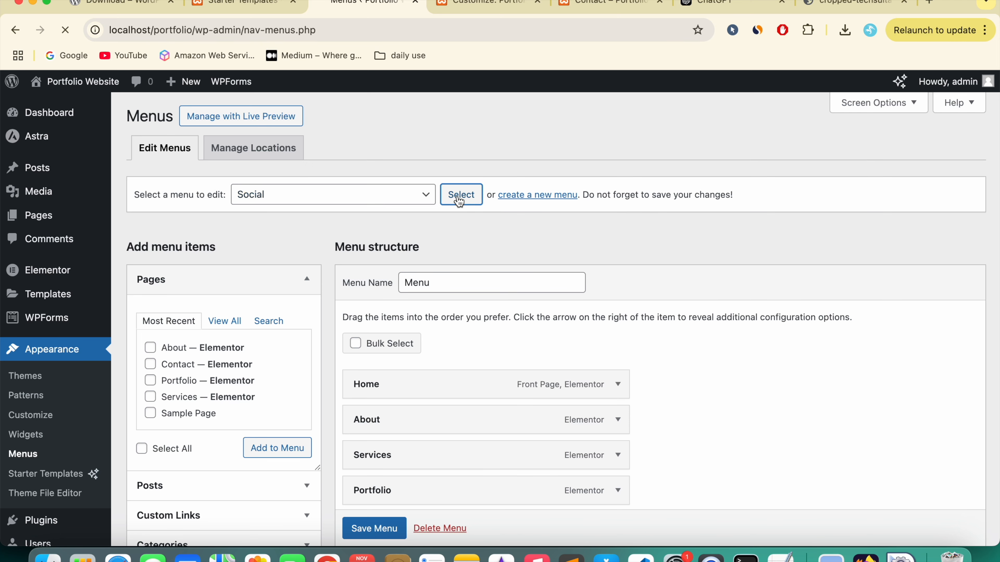
scroll(446, 357, "down", 3)
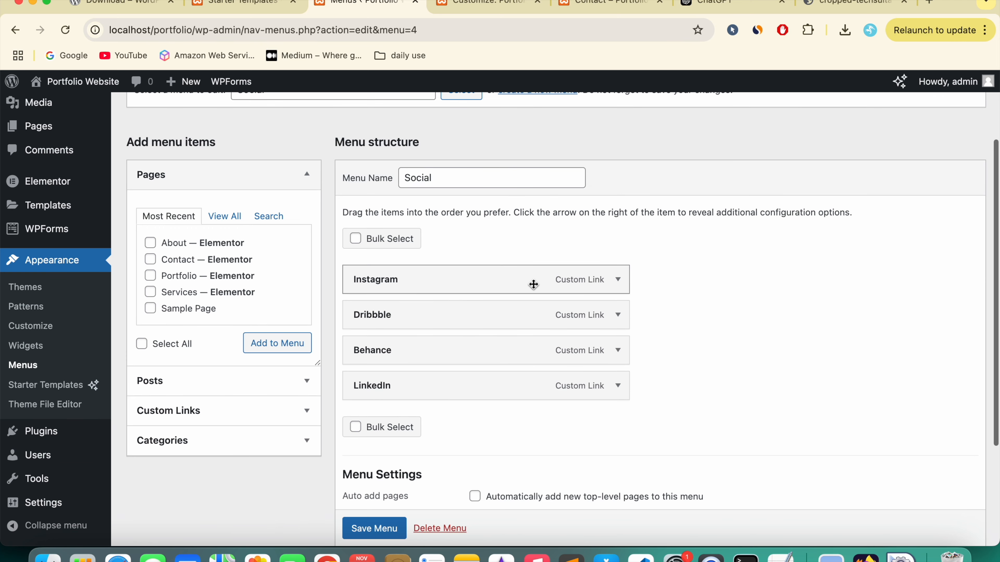
Step: Remove the Dribbble item from the Social menu
left_click(618, 279)
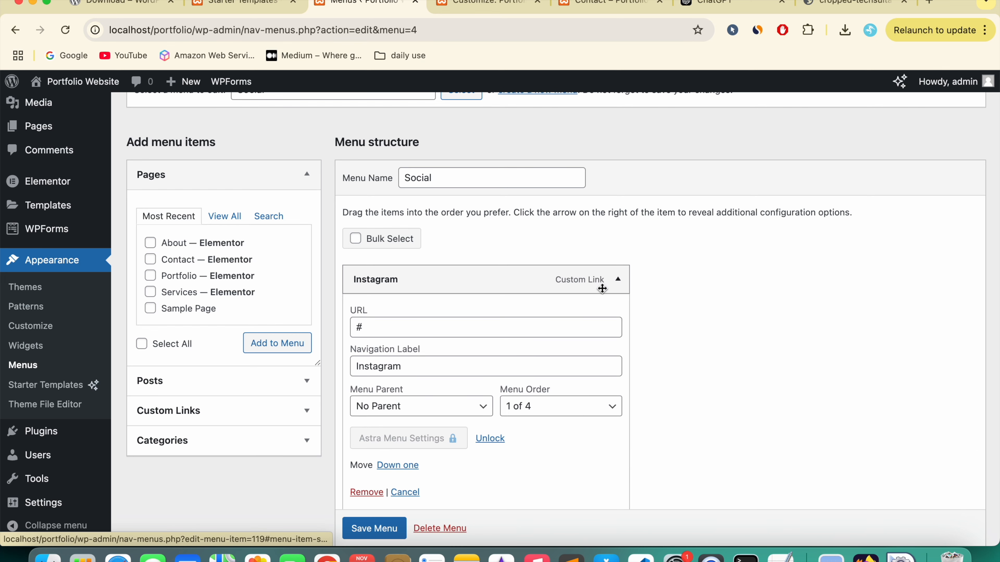
double_click(434, 323)
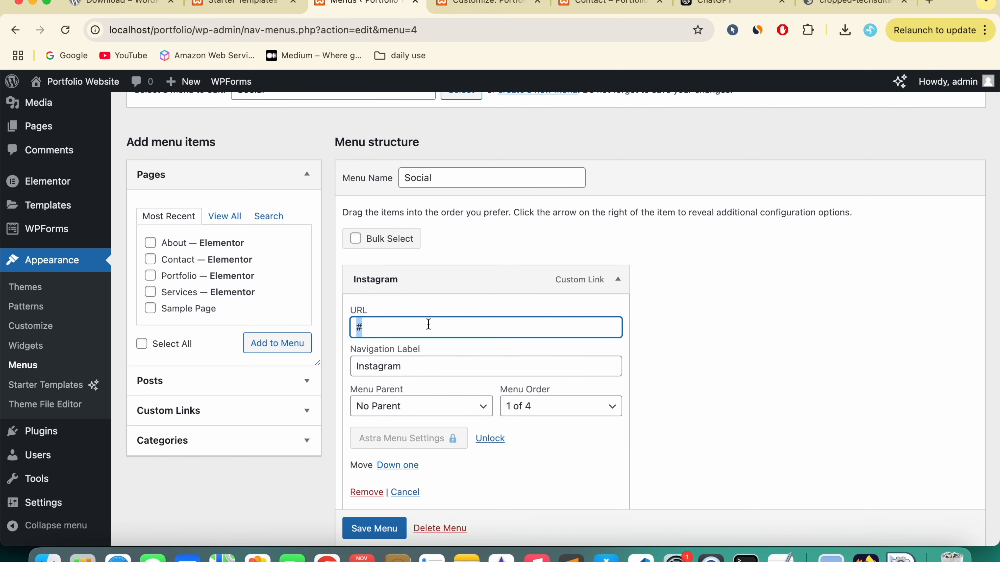
scroll(518, 415, "down", 5)
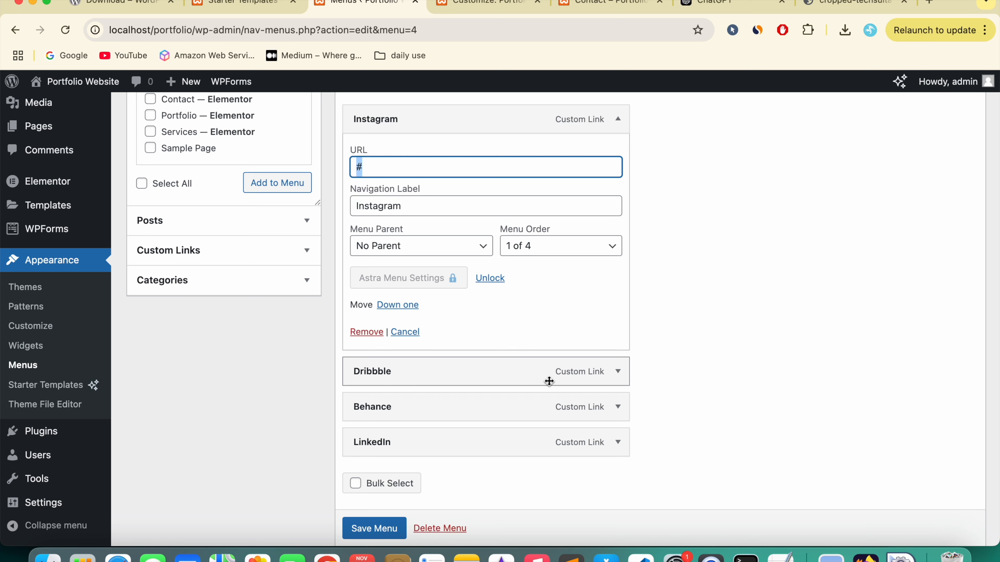
left_click(614, 372)
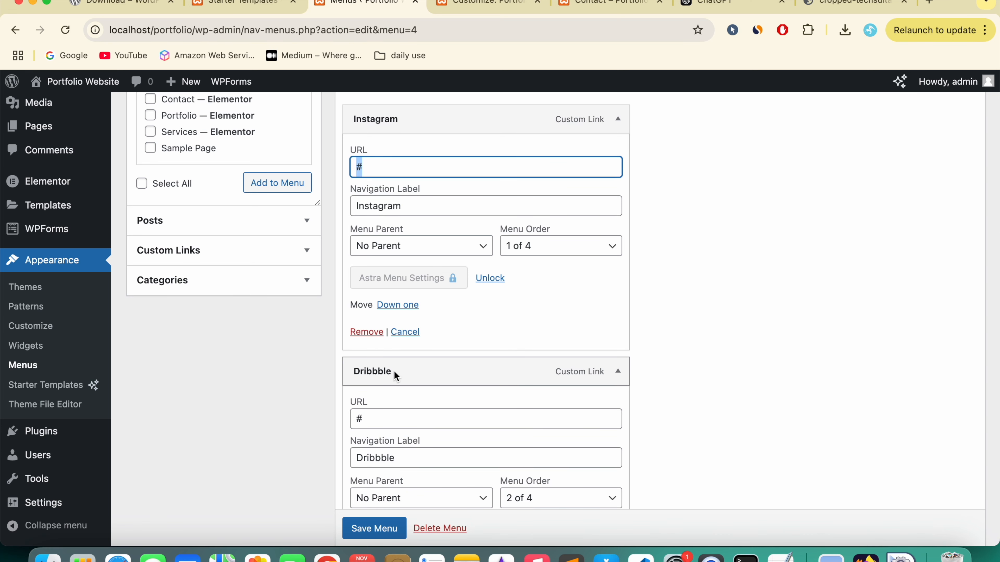
scroll(433, 373, "down", 2)
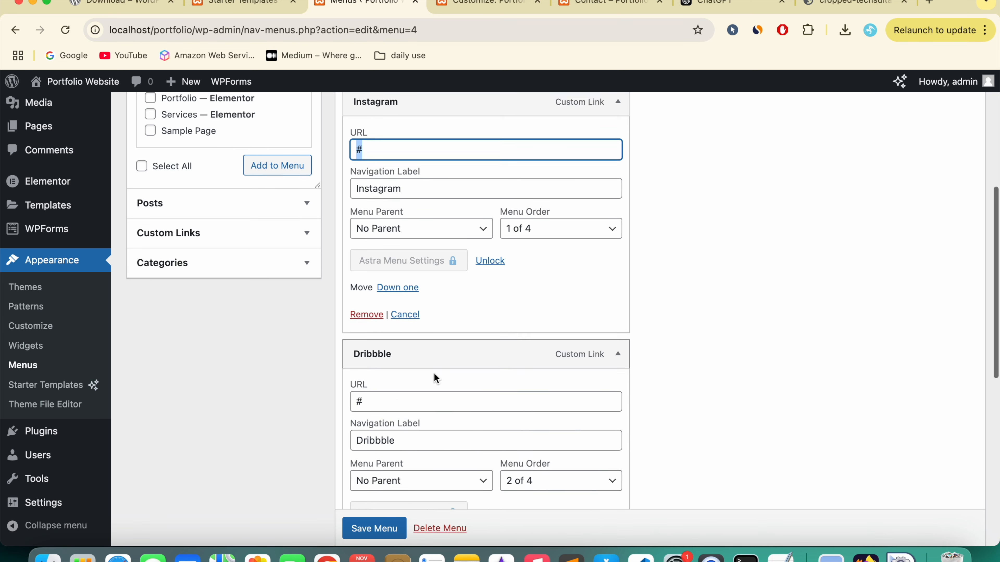
scroll(483, 380, "down", 4)
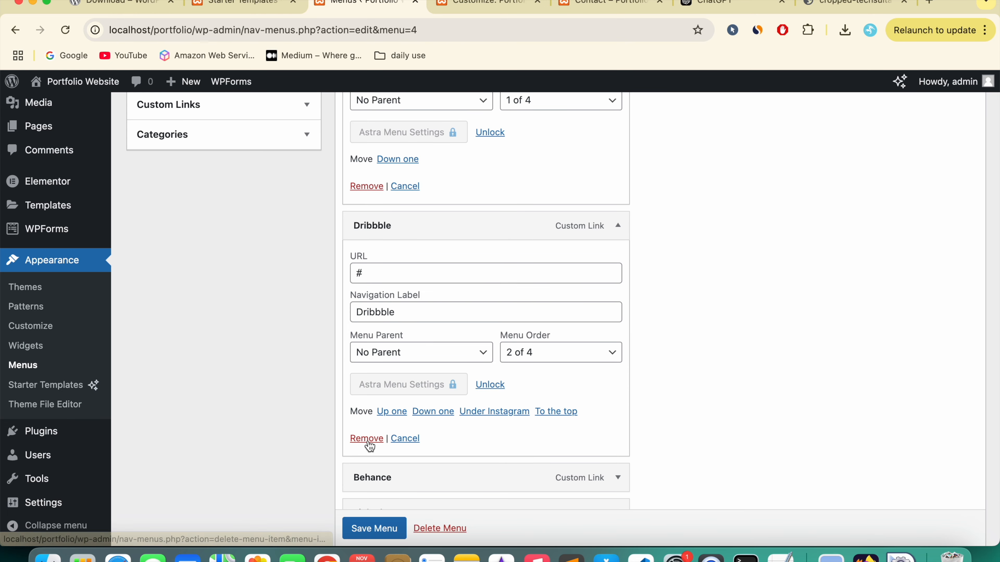
left_click(369, 440)
Step: Remove Behance and change Instagram's URL from '#' to instagram.com
scroll(440, 292, "up", 2)
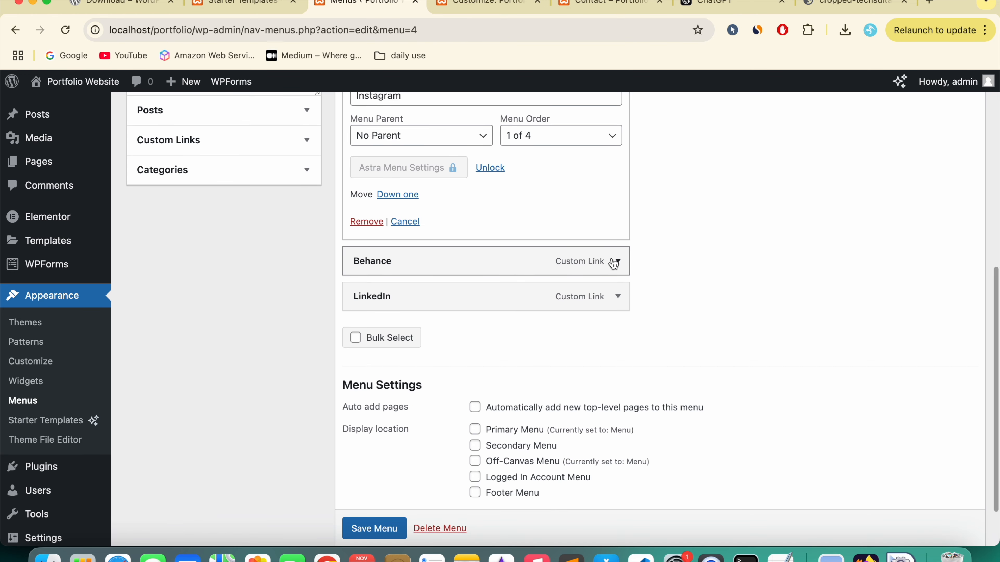
left_click(614, 272)
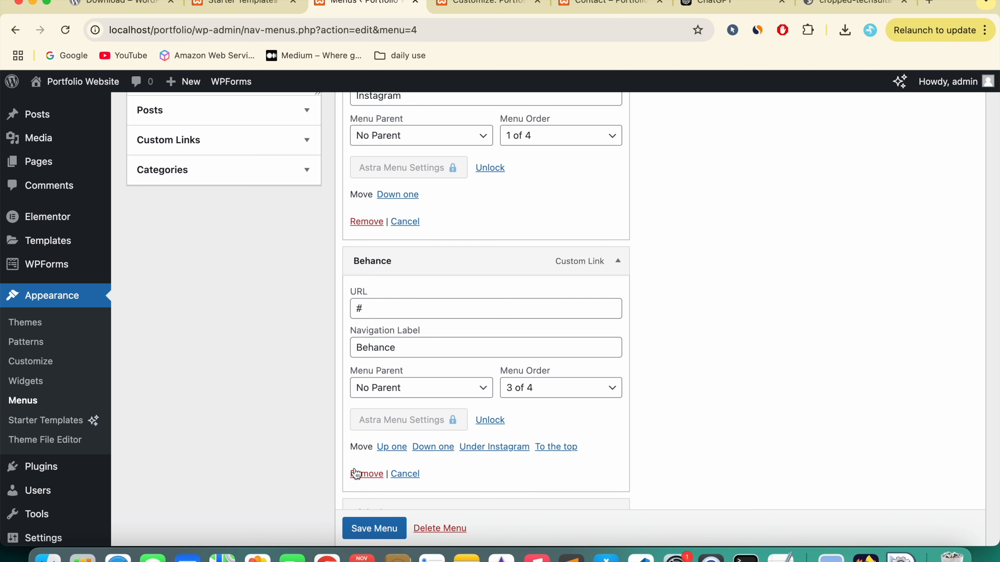
left_click(356, 473)
scroll(433, 315, "up", 5)
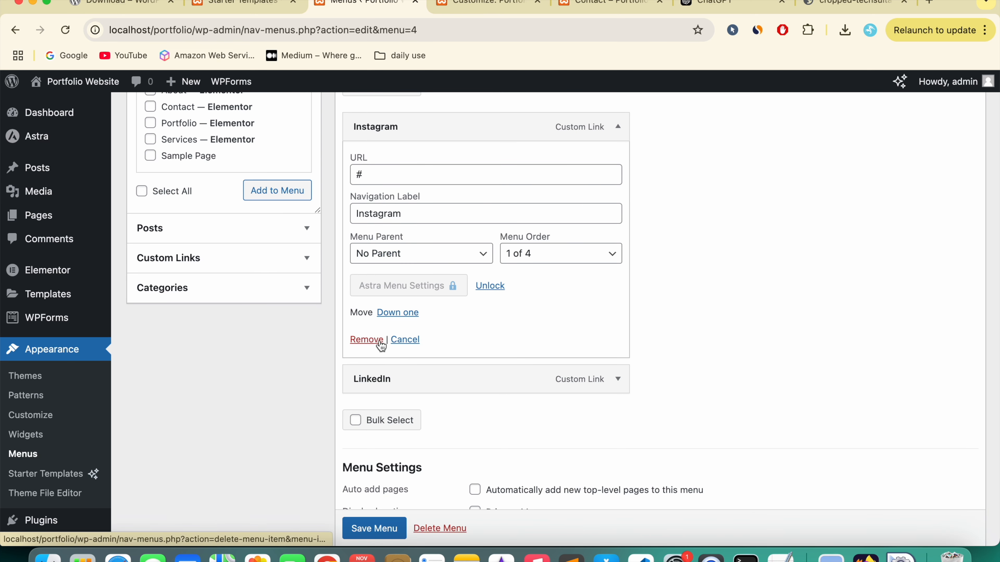
double_click(388, 173)
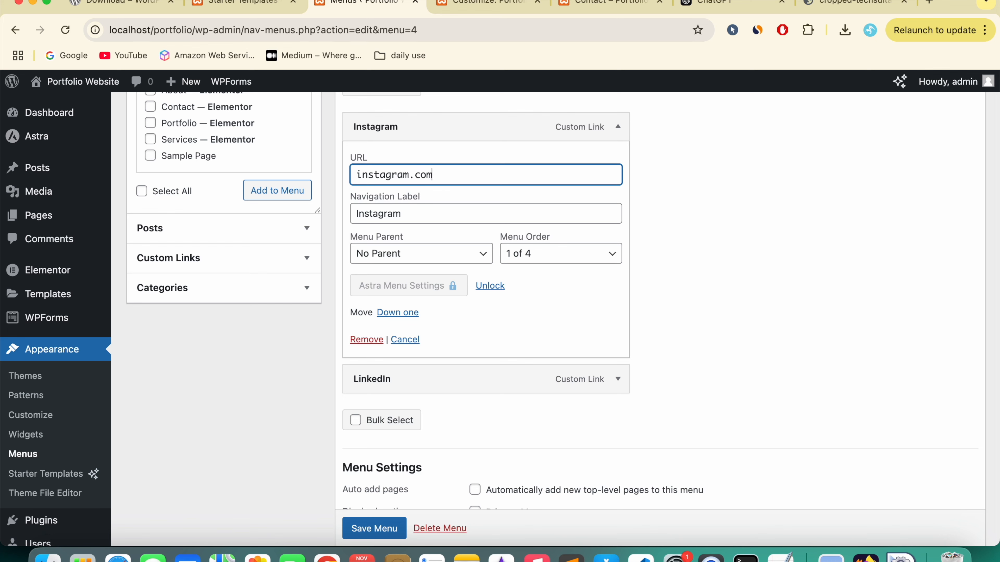
left_click(609, 14)
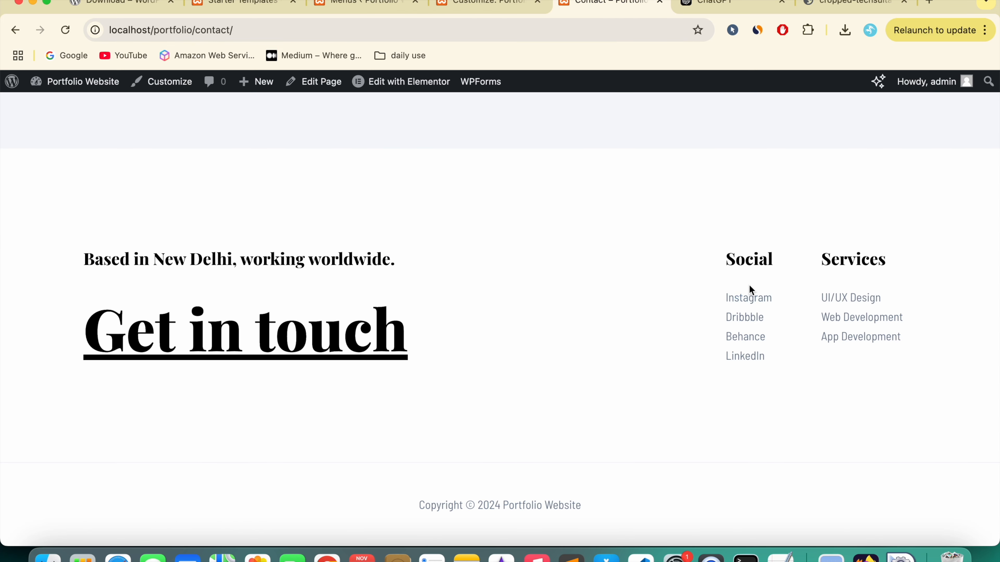
Step: Save the Social menu with only Instagram and LinkedIn remaining
left_click(747, 300)
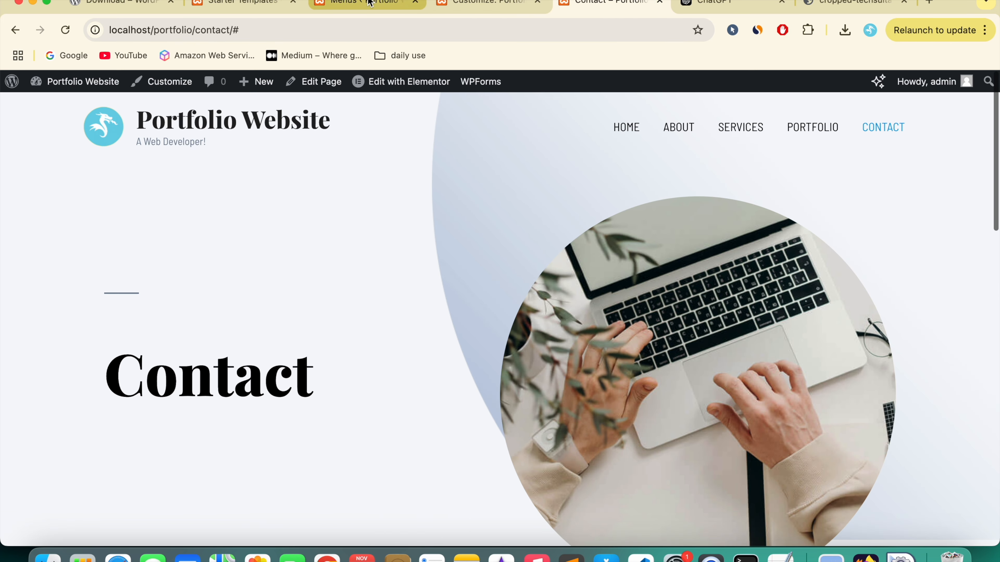
left_click(370, 3)
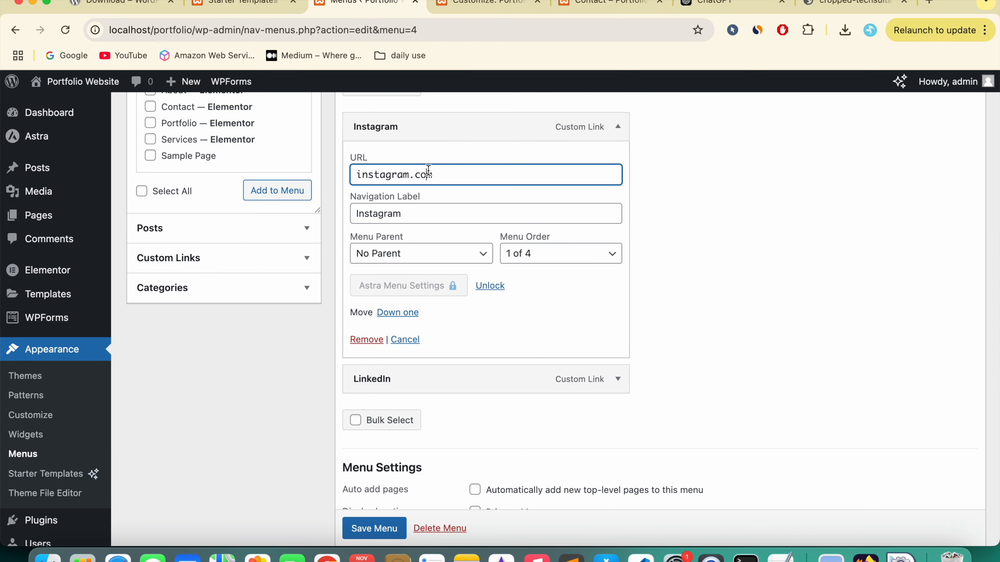
scroll(402, 377, "down", 3)
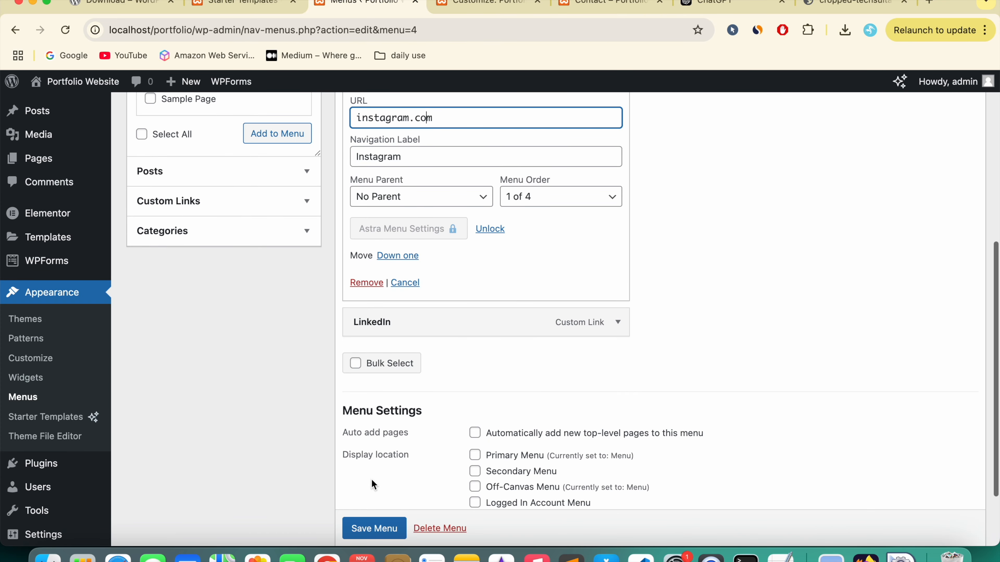
left_click(378, 531)
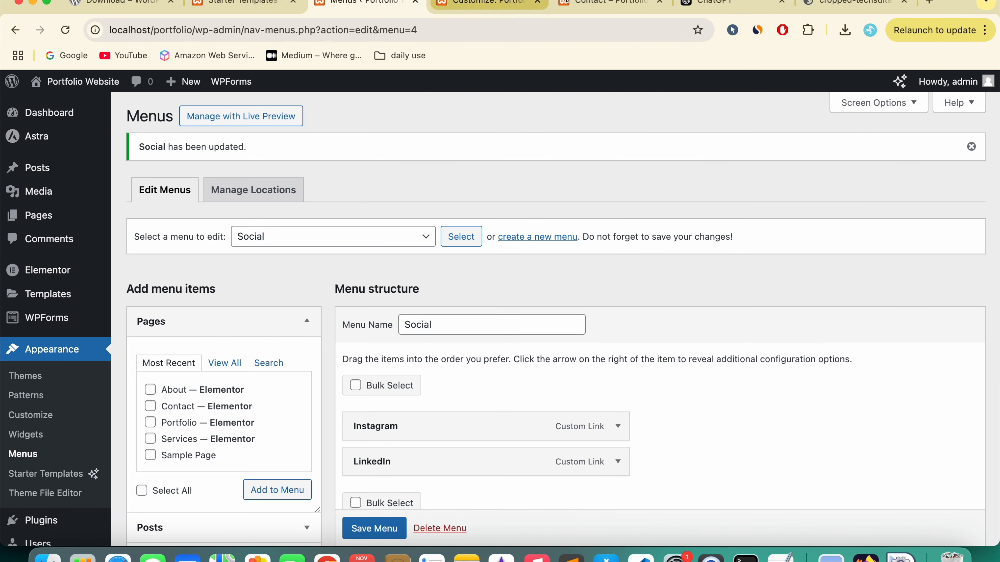
Step: Verify the Contact page footer's Instagram link opens instagram.com, then go back
left_click(599, 3)
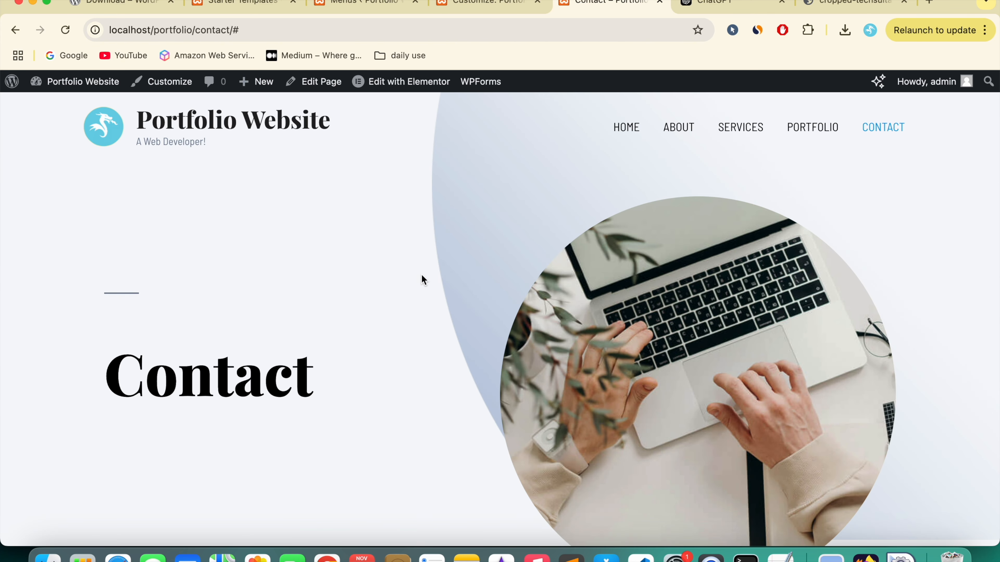
scroll(421, 276, "down", 15)
left_click(741, 304)
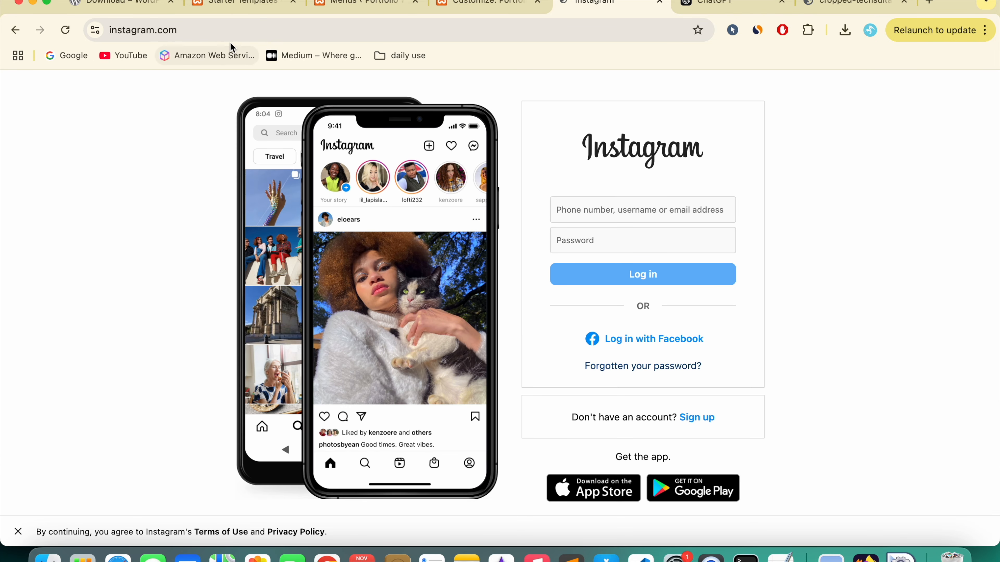
left_click(196, 31)
left_click(218, 32)
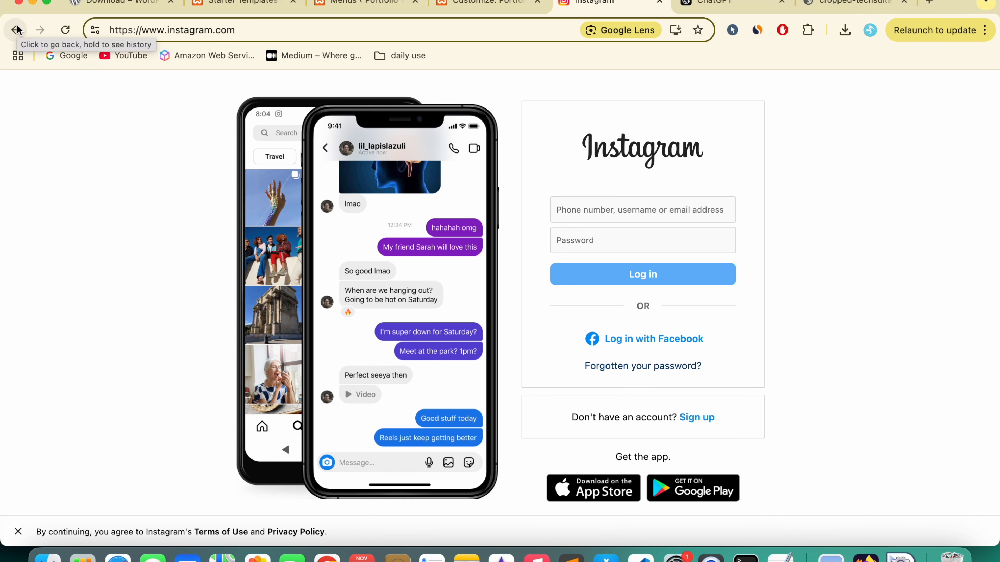
left_click(15, 30)
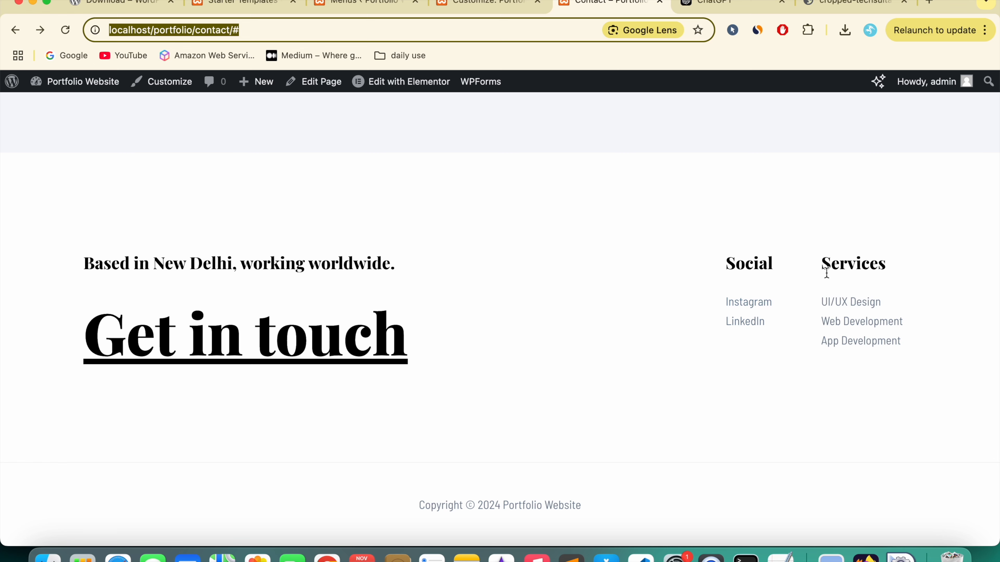
Step: Confirm footer Widget 1 in the Customizer holds the Services navigation menu
left_click(844, 256)
left_click_drag(817, 259, 908, 379)
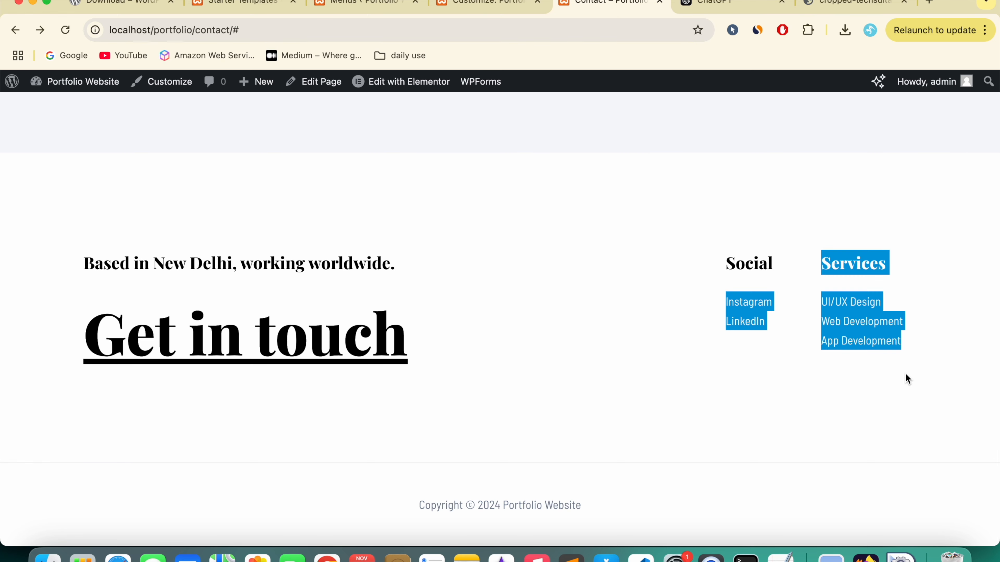
left_click(480, 7)
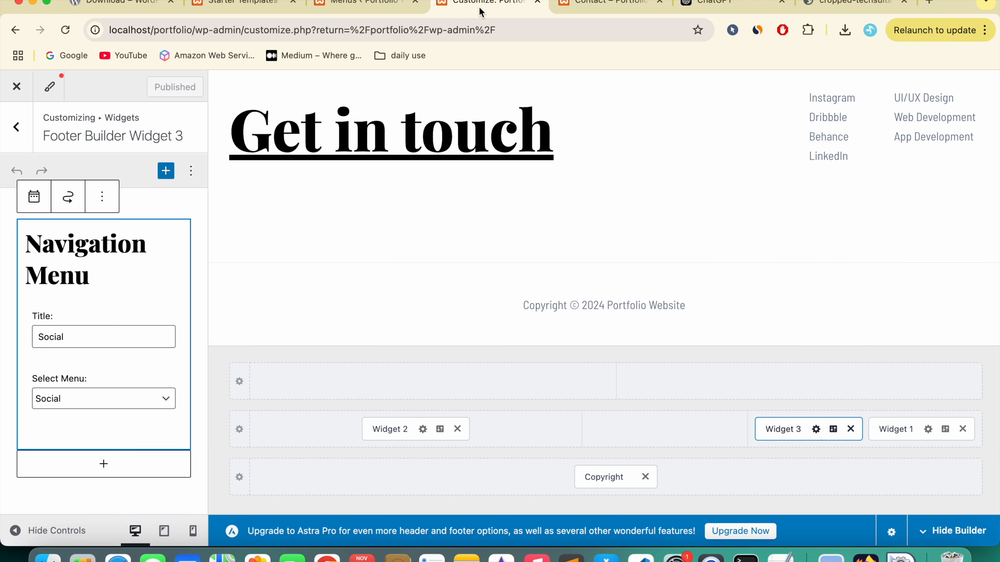
left_click(901, 434)
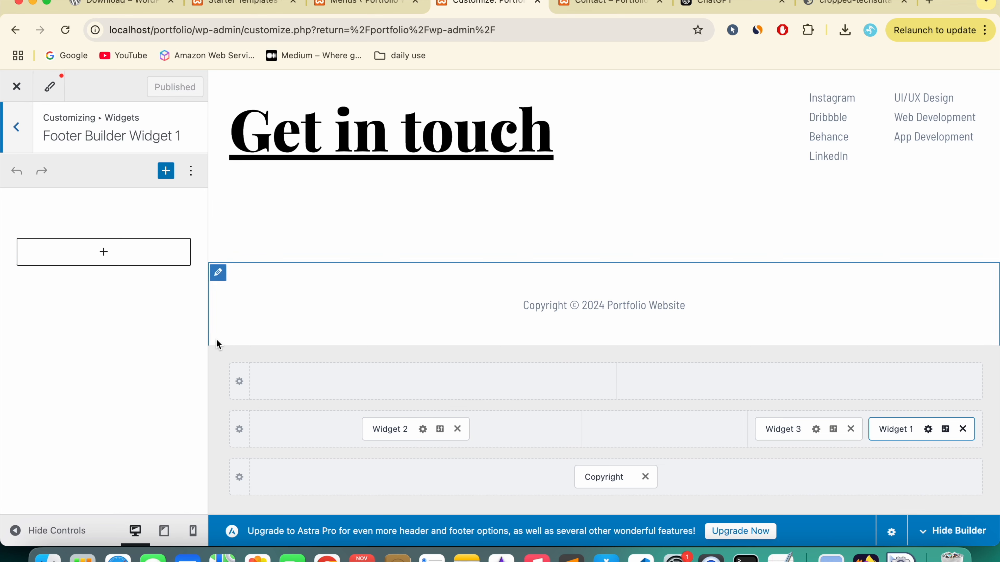
left_click(81, 272)
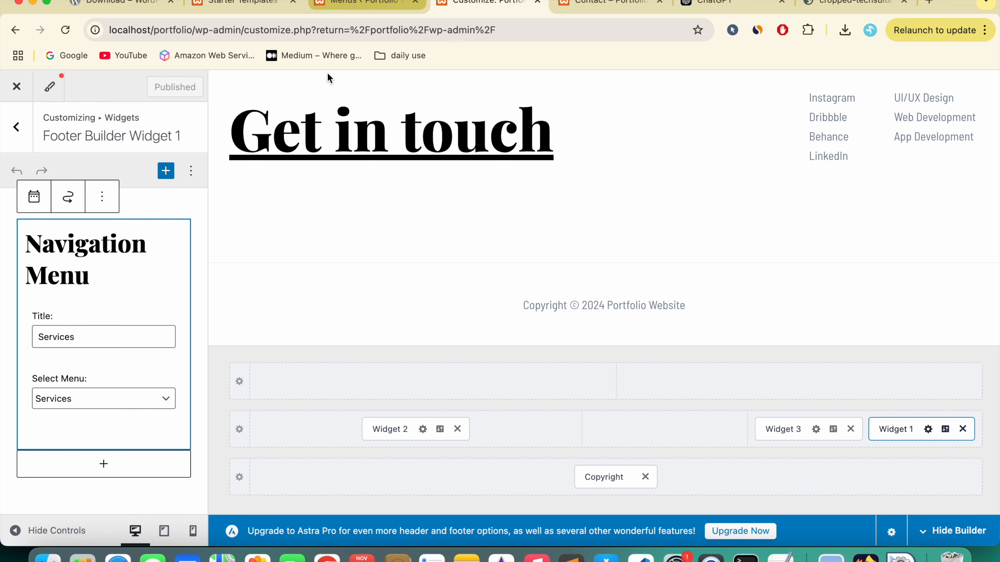
key("ctrl+shift+Tab")
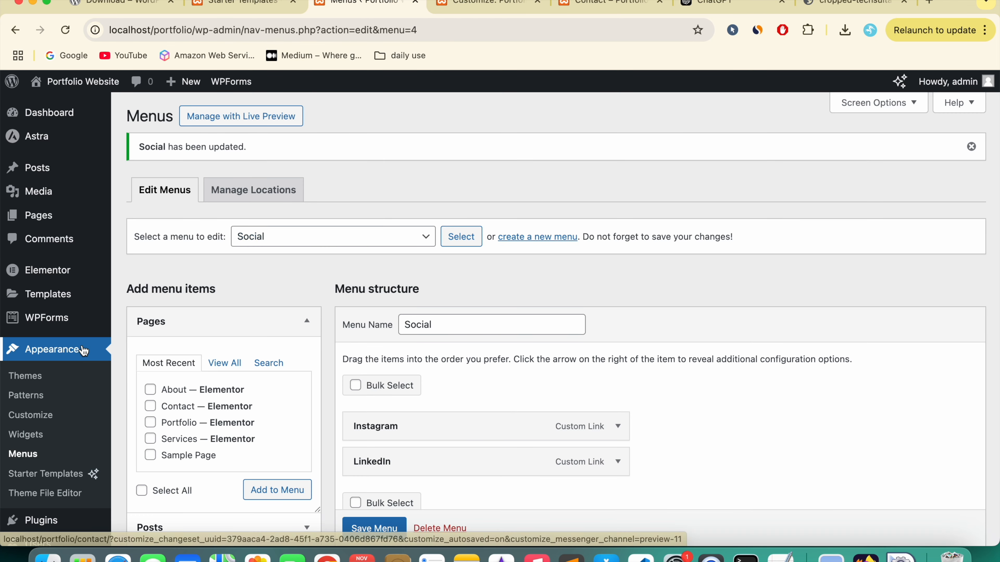
Step: Load the Services menu for editing and expand its UI/UX Design item
left_click(319, 231)
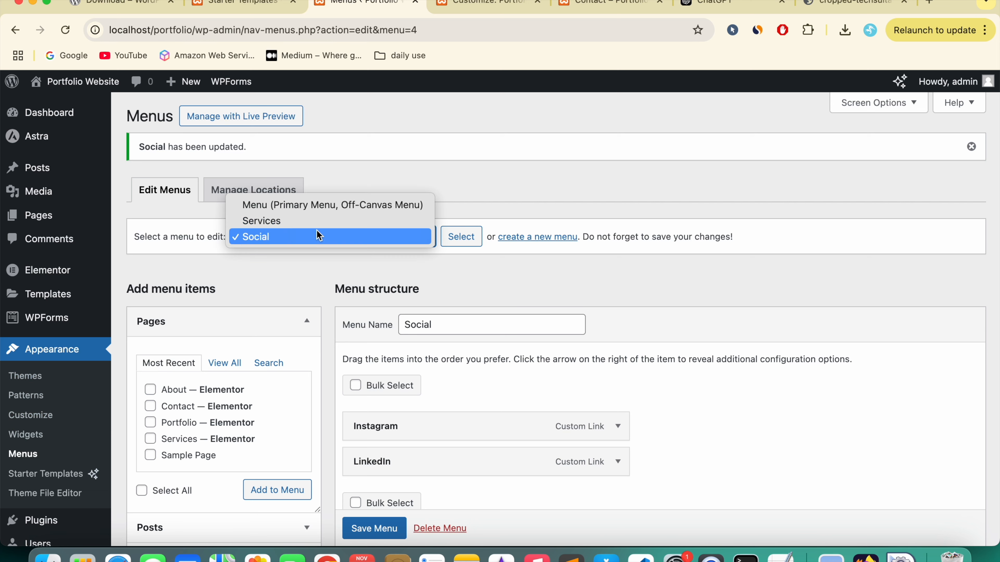
left_click(296, 218)
left_click(468, 242)
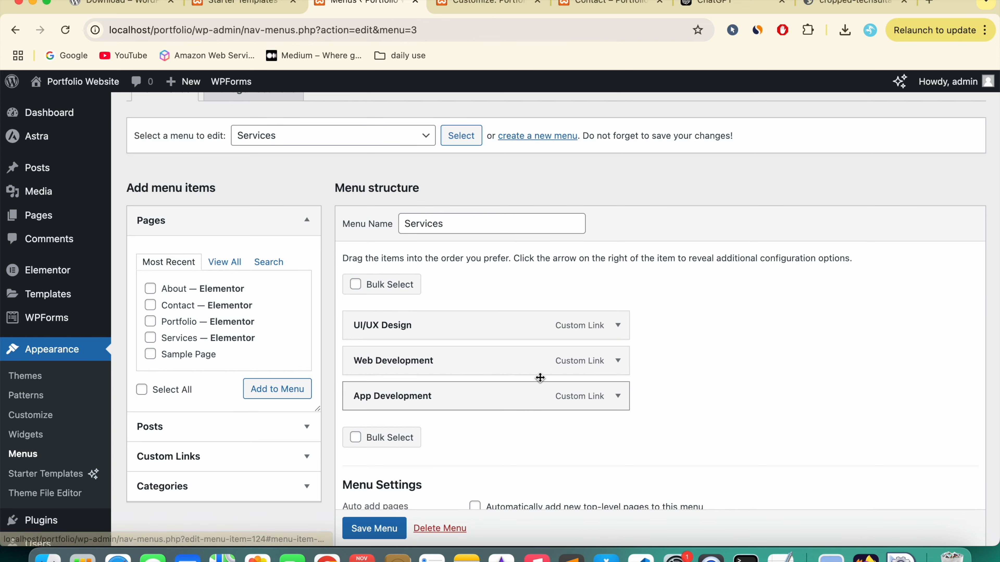
scroll(617, 331, "down", 3)
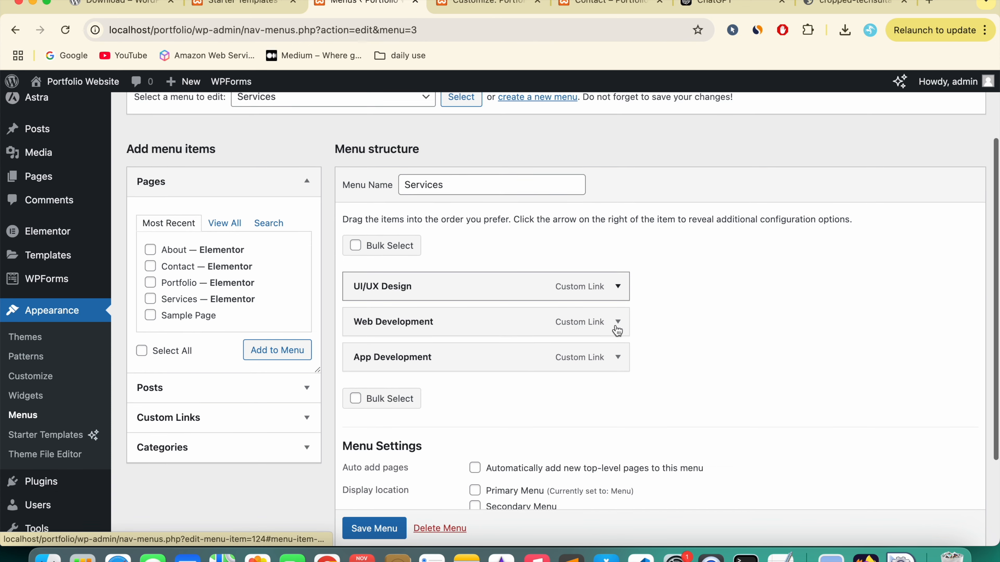
left_click(618, 270)
left_click(389, 310)
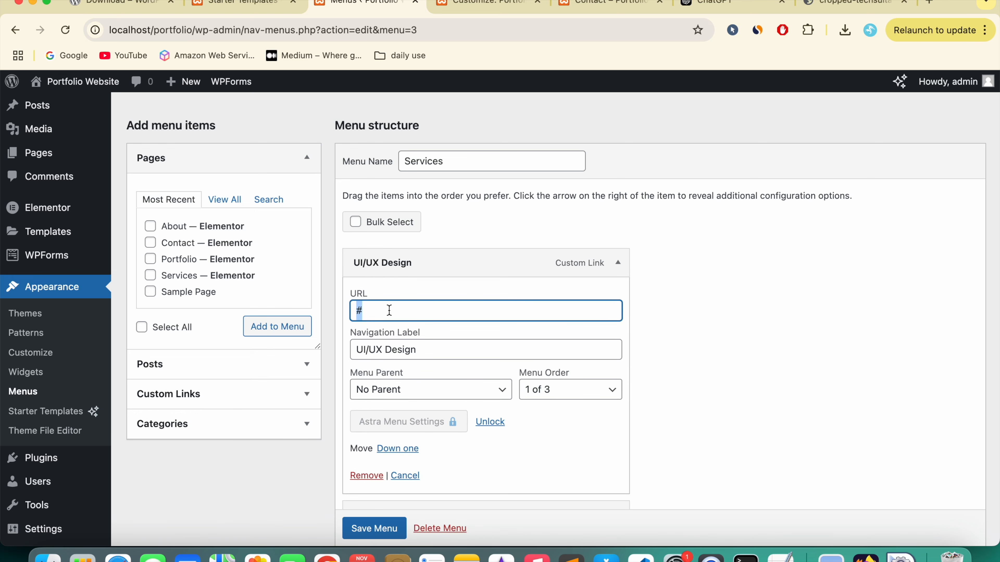
Step: Remove UI/UX Design from the Services menu and save it
left_click(609, 5)
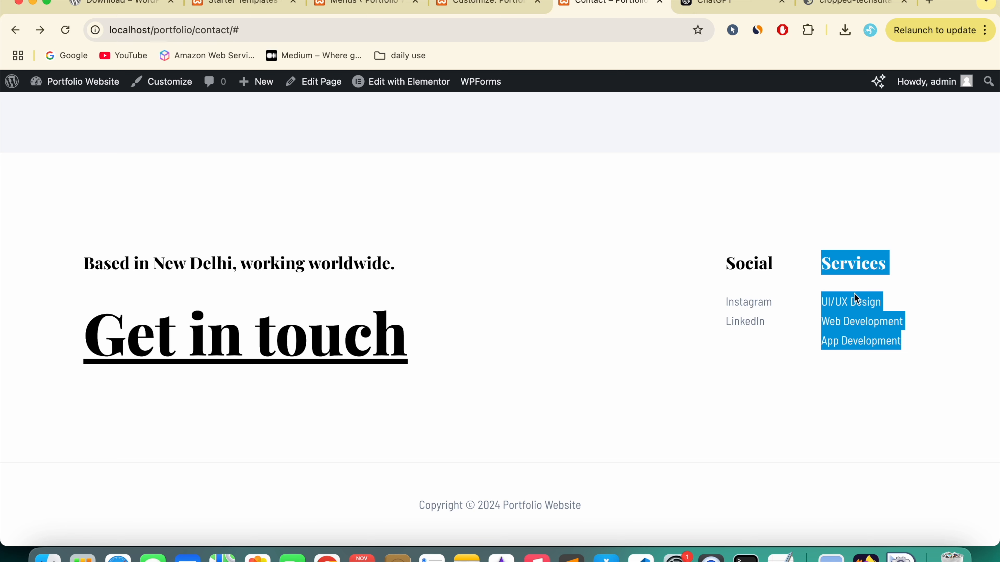
left_click(368, 4)
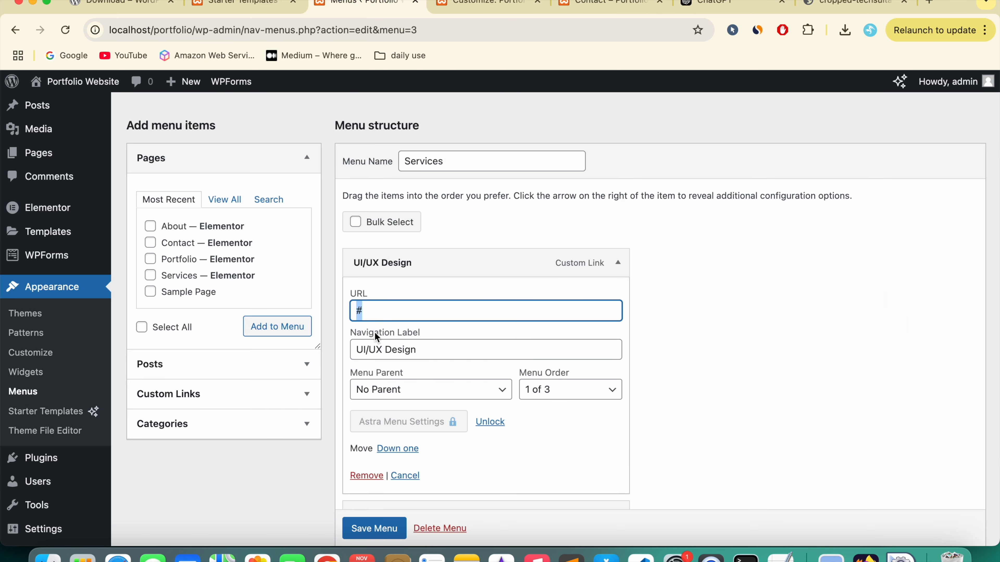
scroll(376, 337, "down", 3)
left_click(372, 364)
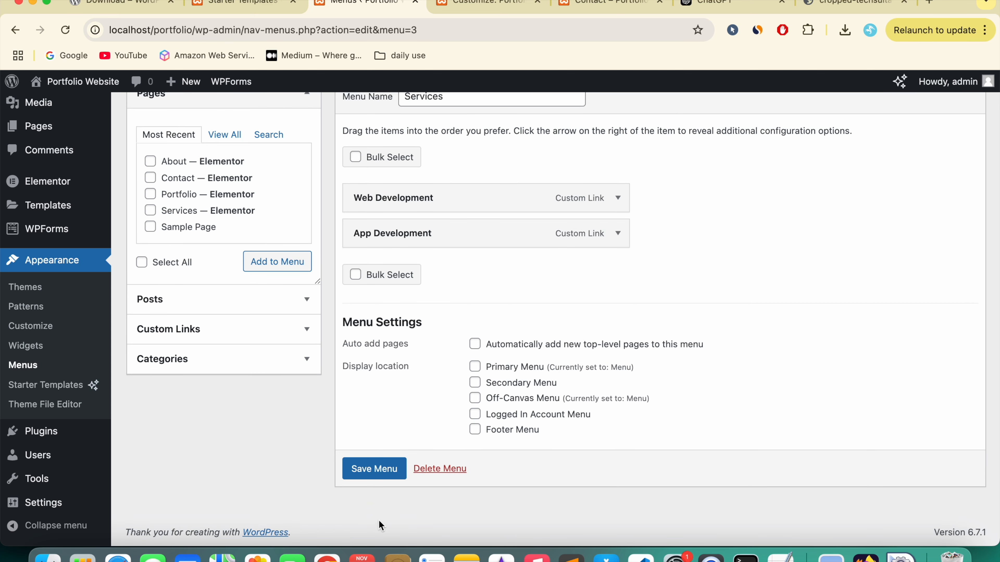
left_click(374, 474)
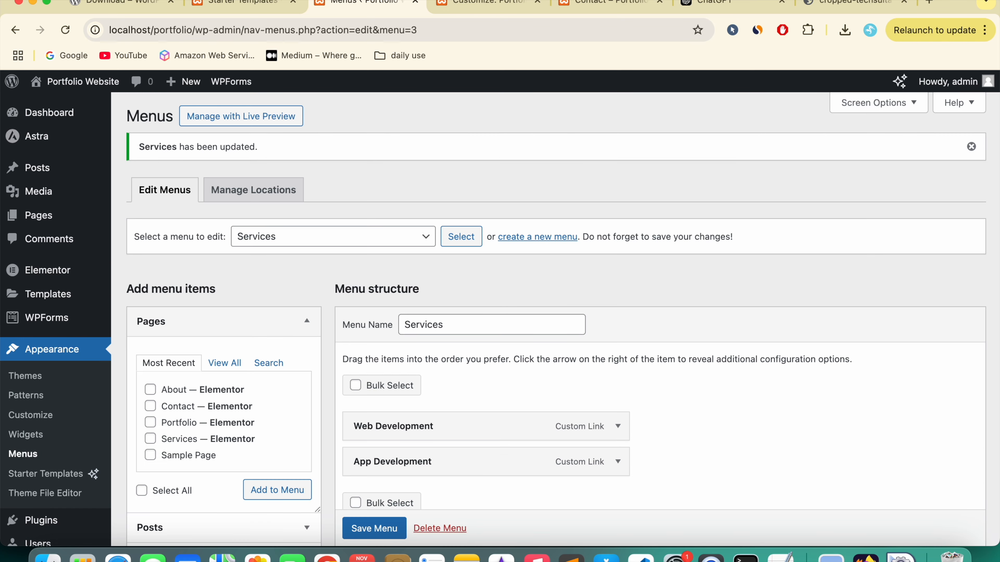
Step: Reload the Contact page and check its footer Services list
left_click(593, 9)
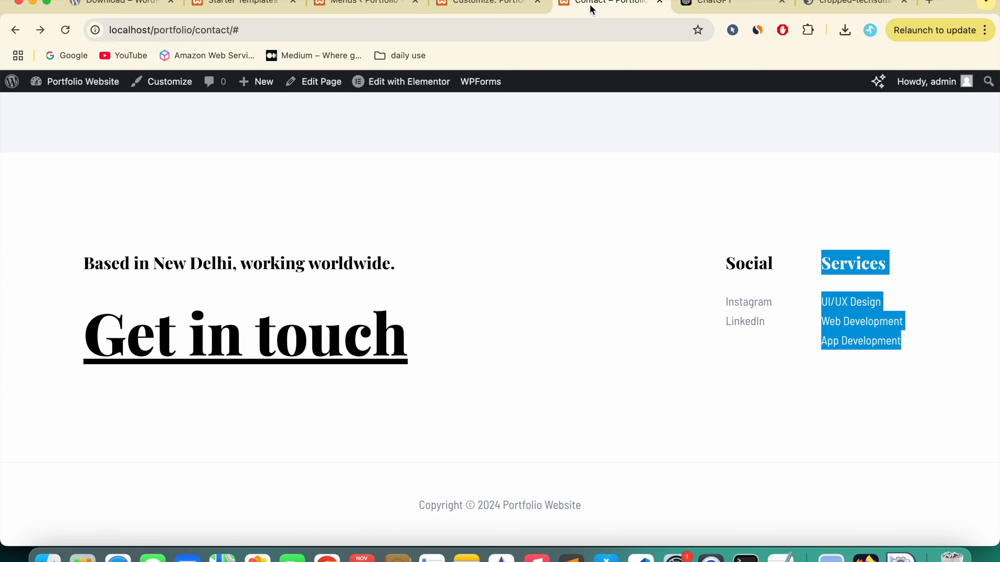
left_click(591, 212)
left_click(65, 30)
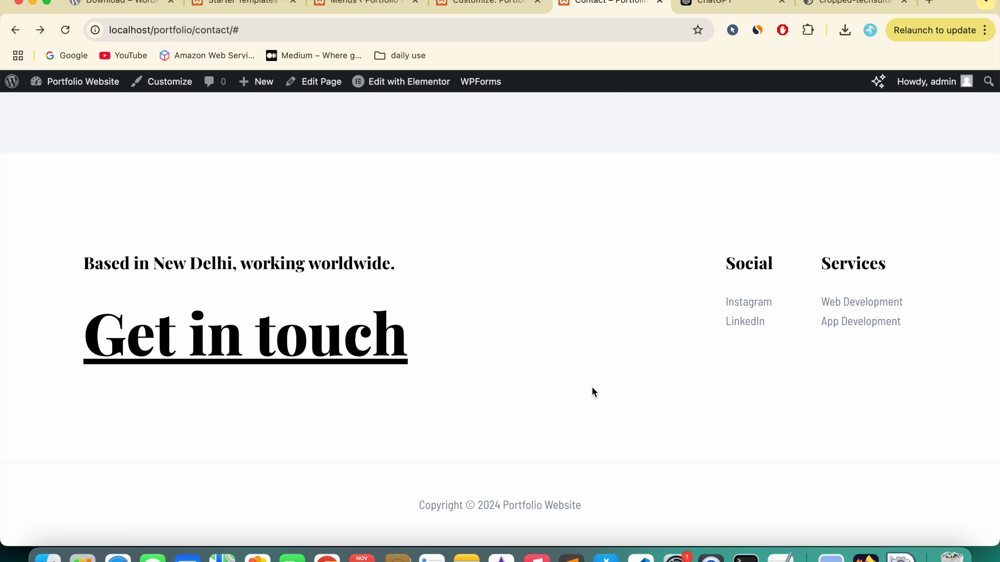
scroll(445, 290, "up", 20)
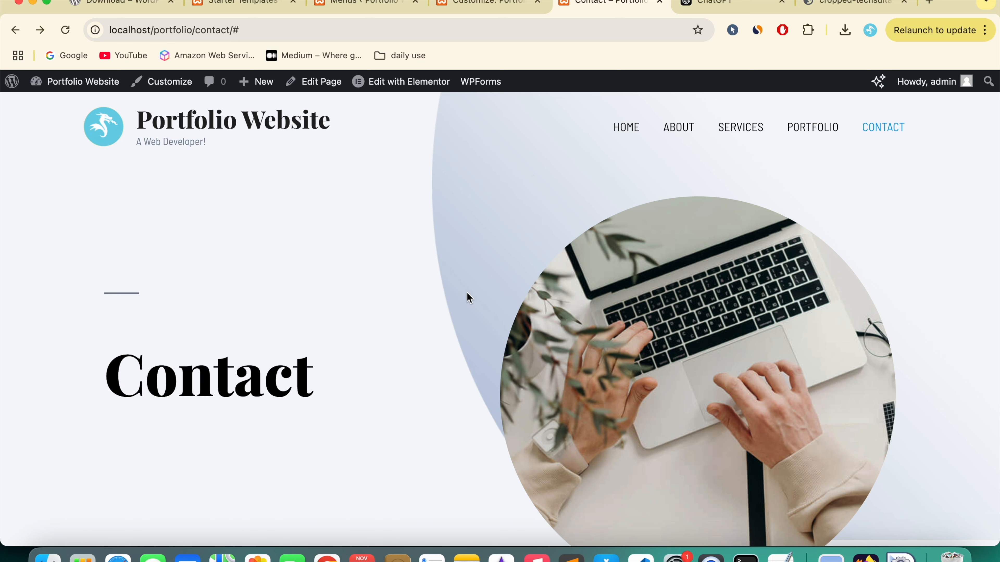
scroll(468, 298, "down", 15)
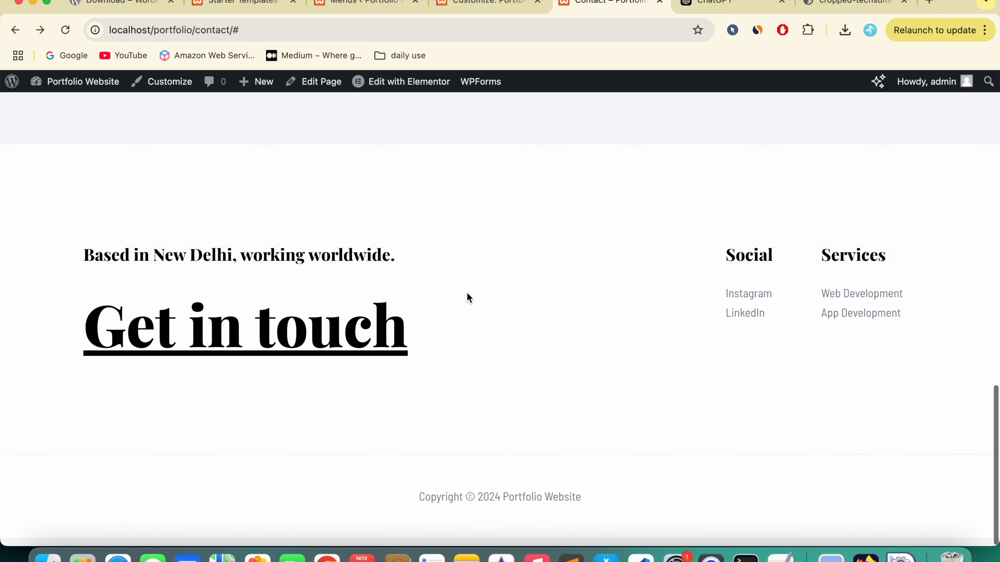
scroll(468, 297, "up", 15)
Step: Go to the About page and open it in Elementor's editor
left_click(687, 138)
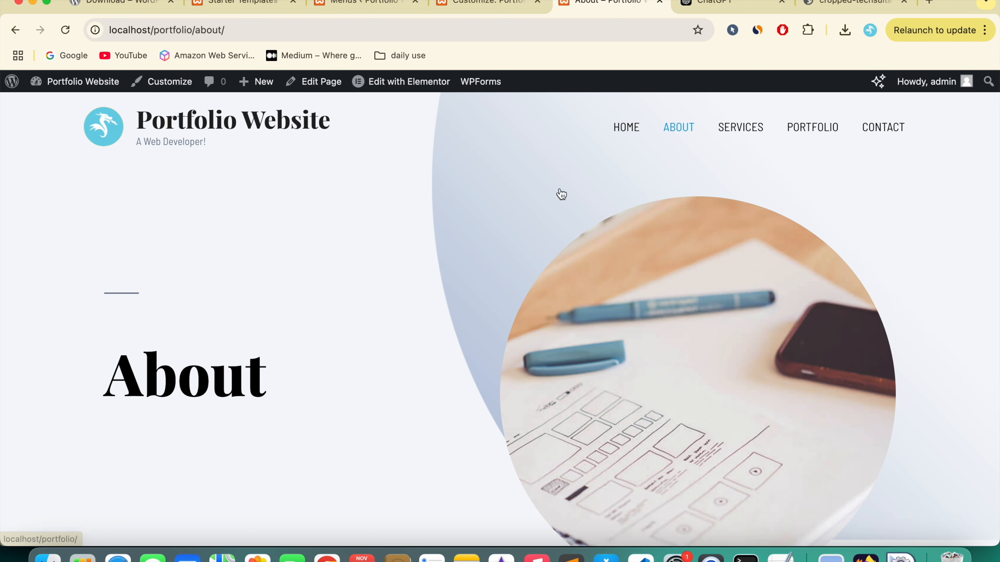
scroll(391, 327, "down", 12)
scroll(388, 329, "down", 10)
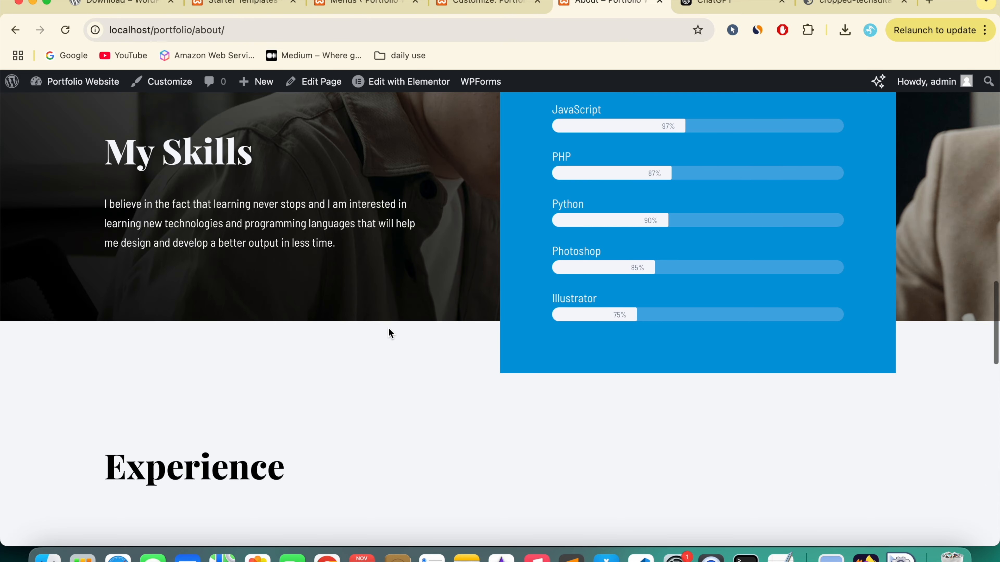
scroll(389, 329, "up", 20)
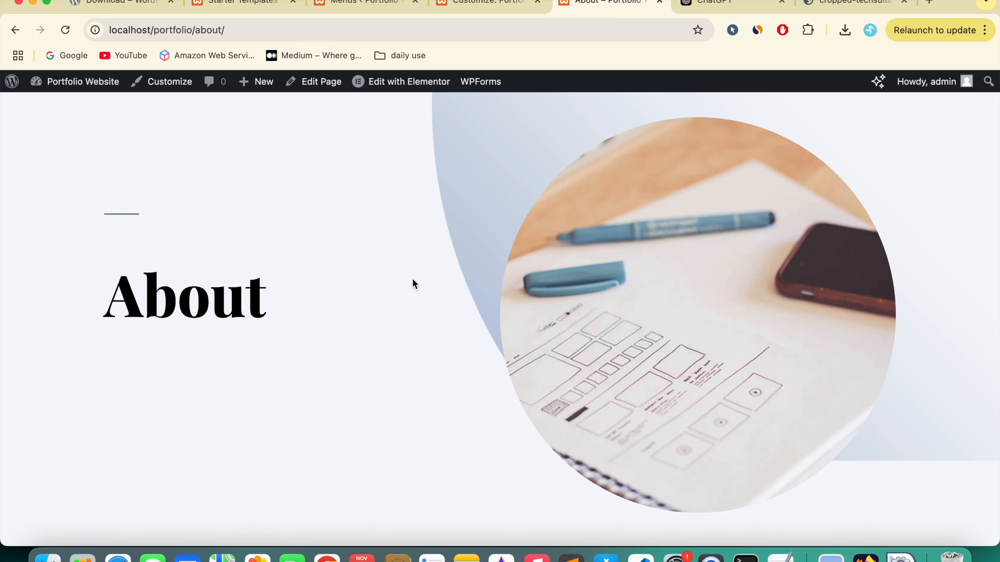
scroll(412, 283, "up", 3)
mouse_move(411, 86)
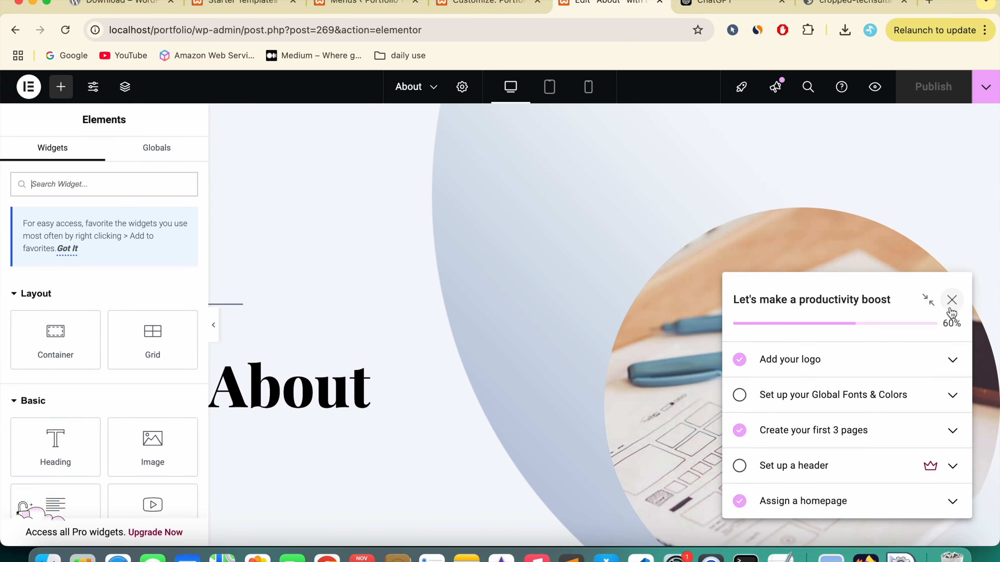
Step: Dismiss the productivity checklist popup and select the About page hero image
left_click(952, 300)
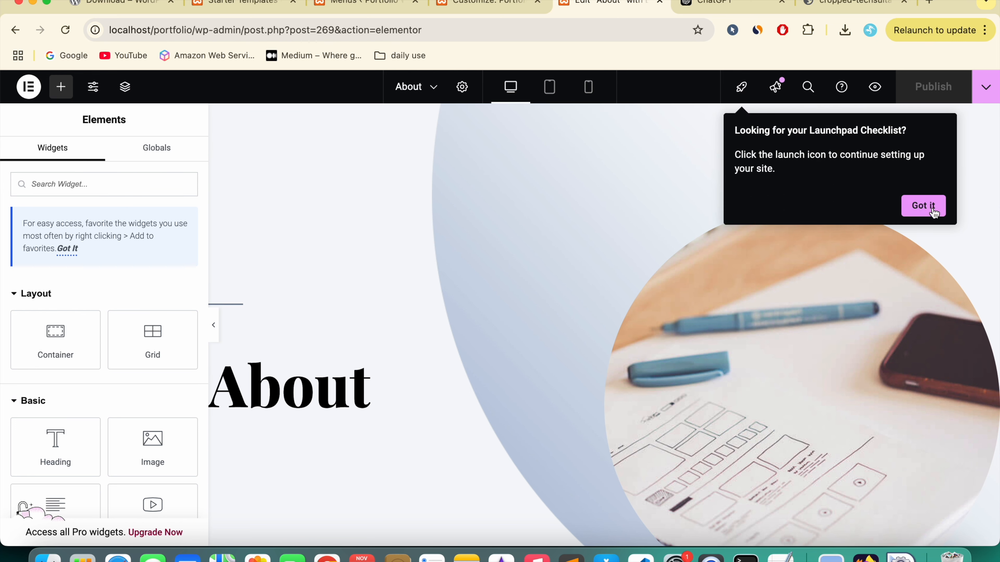
left_click(830, 335)
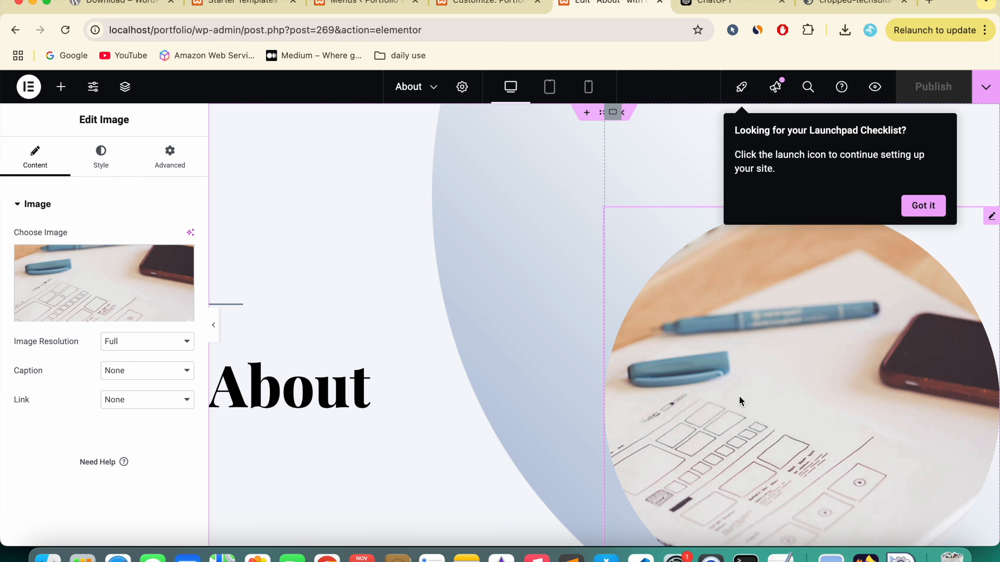
mouse_move(92, 295)
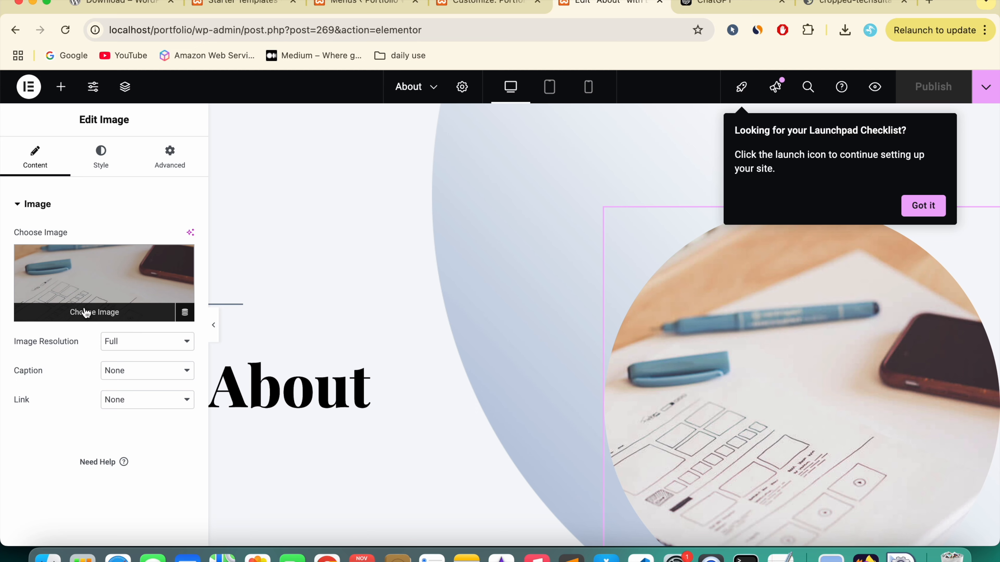
scroll(411, 363, "down", 10)
scroll(412, 363, "up", 7)
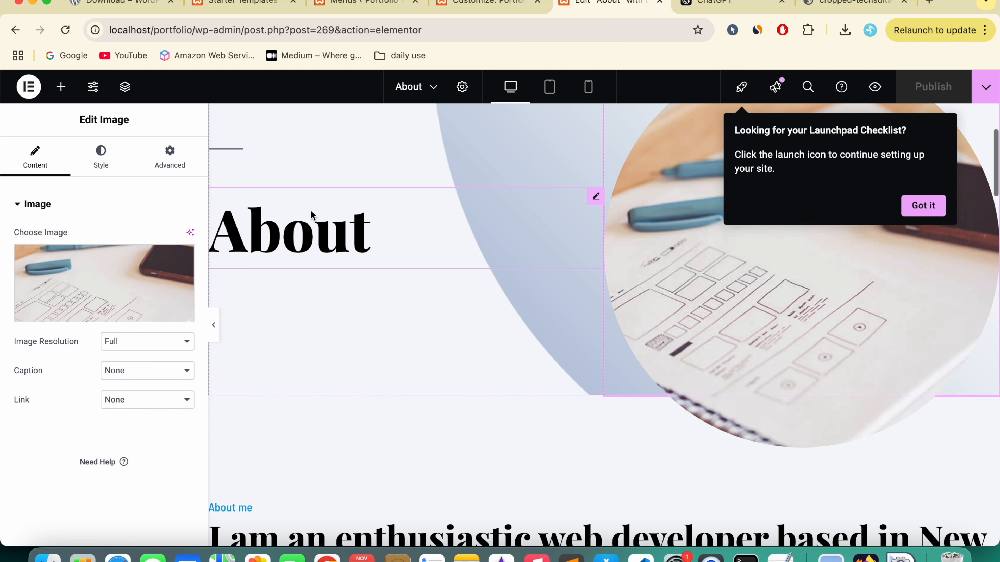
Step: Select the About title and the enthusiastic web developer heading's title text
left_click(314, 218)
scroll(424, 373, "down", 7)
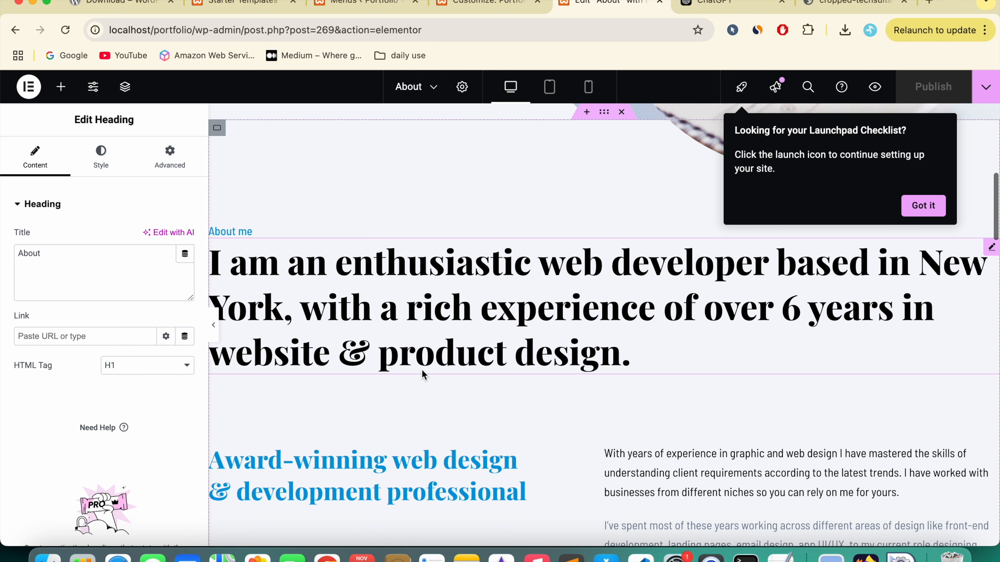
left_click(384, 304)
scroll(423, 368, "down", 6)
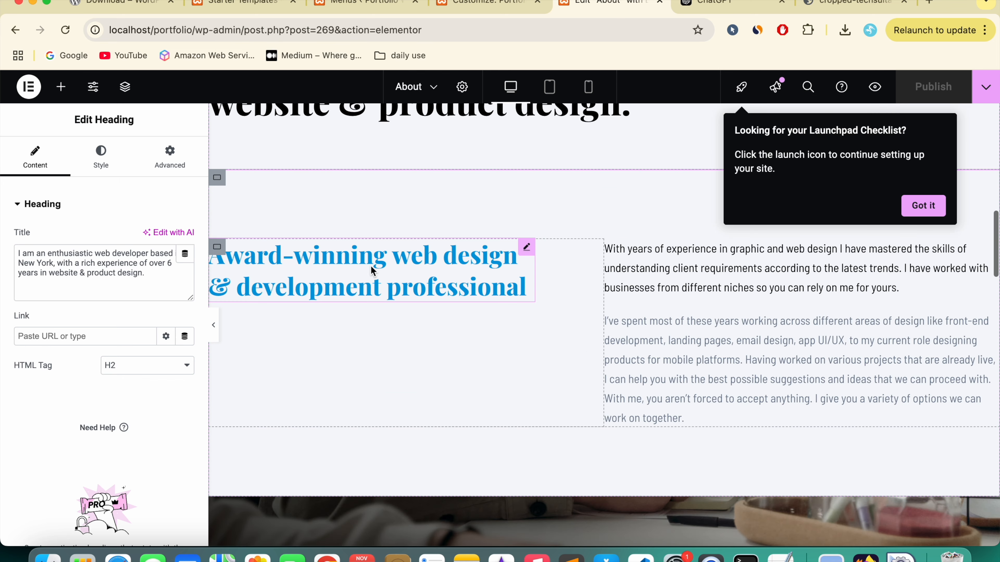
scroll(706, 314, "down", 2)
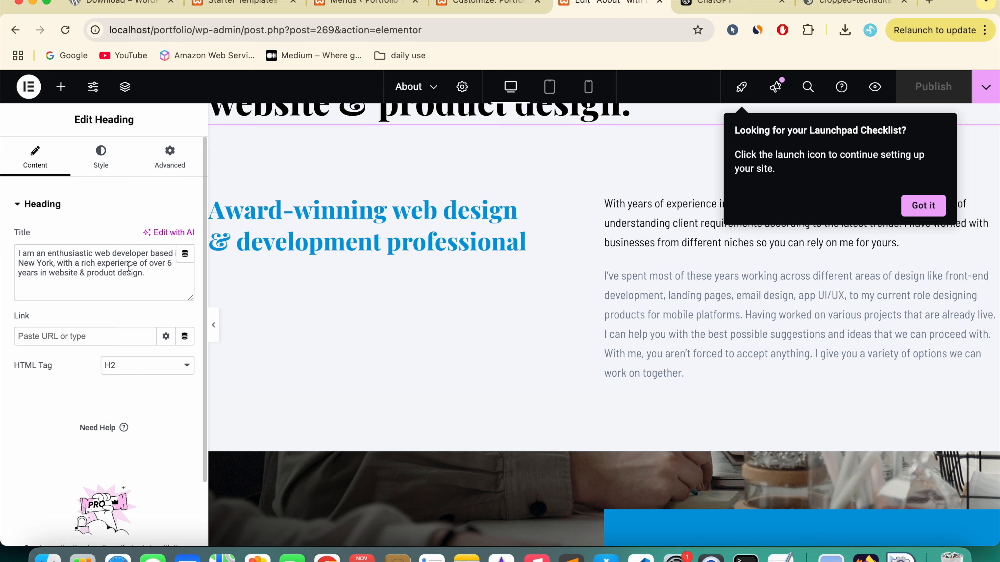
left_click(101, 280)
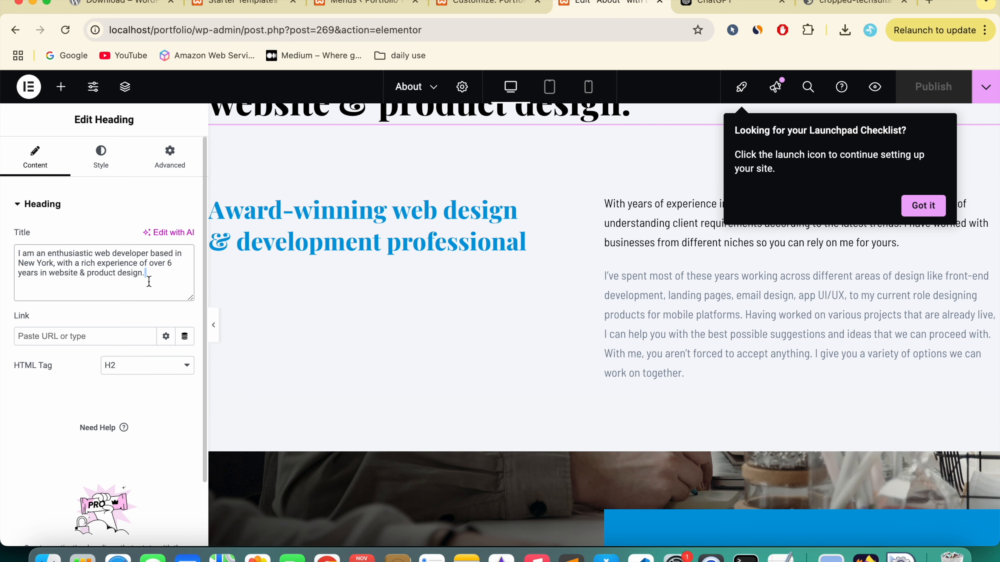
scroll(508, 319, "down", 10)
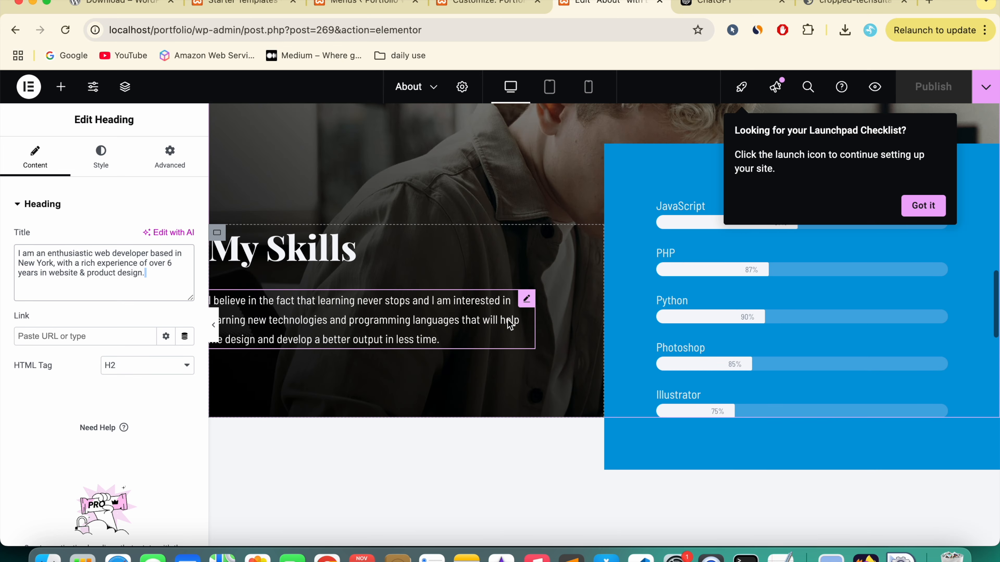
scroll(507, 320, "up", 4)
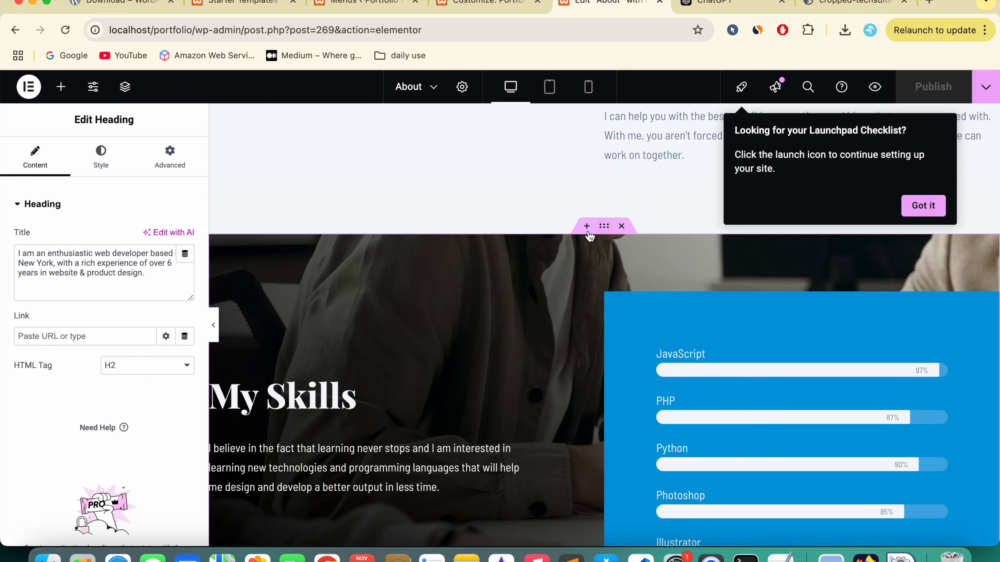
Step: Select the My Skills container and show its background style settings
left_click(605, 227)
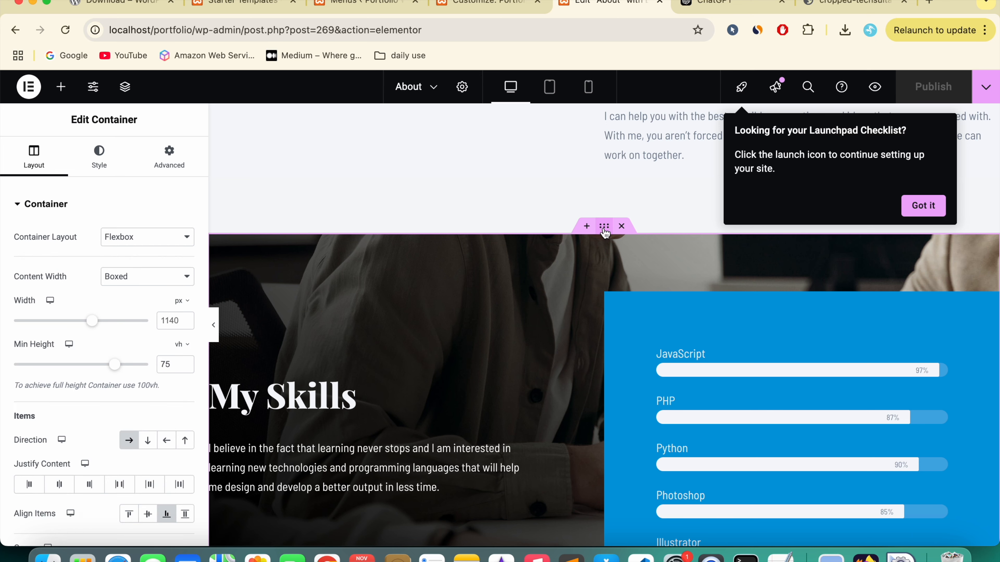
left_click(105, 164)
mouse_move(84, 349)
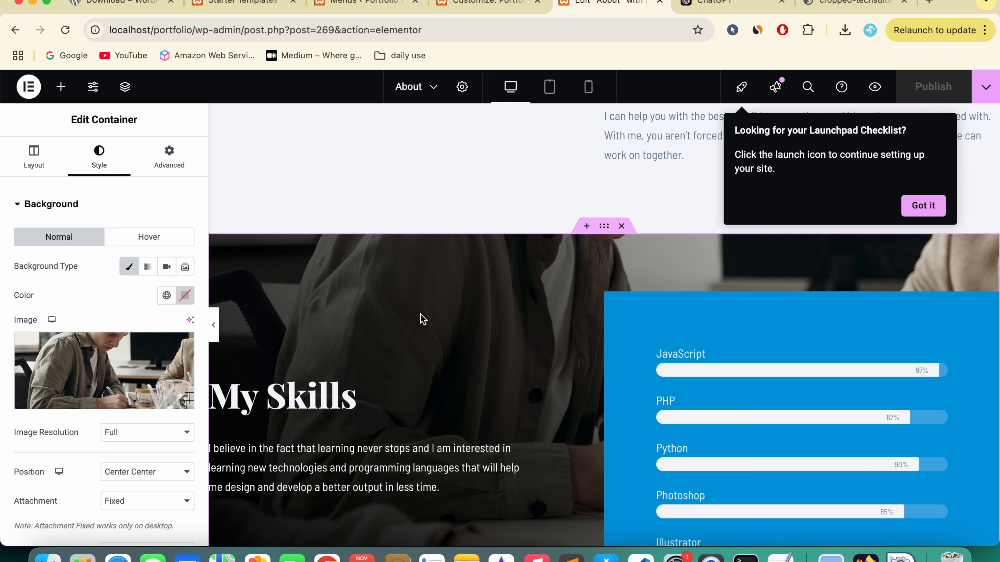
scroll(421, 314, "down", 3)
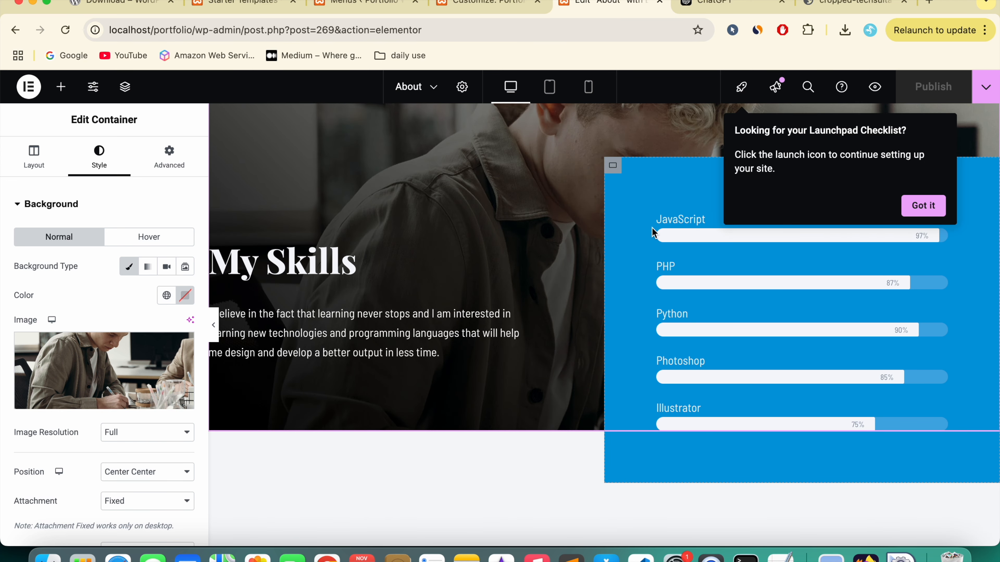
Step: Lower the JavaScript skill bar's percentage to 80%
left_click(677, 226)
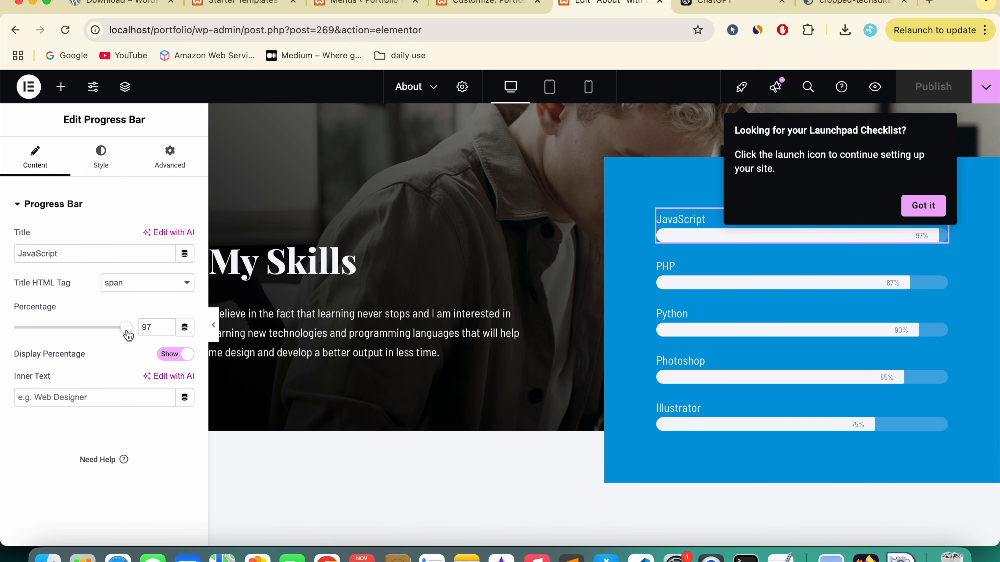
left_click_drag(126, 328, 107, 331)
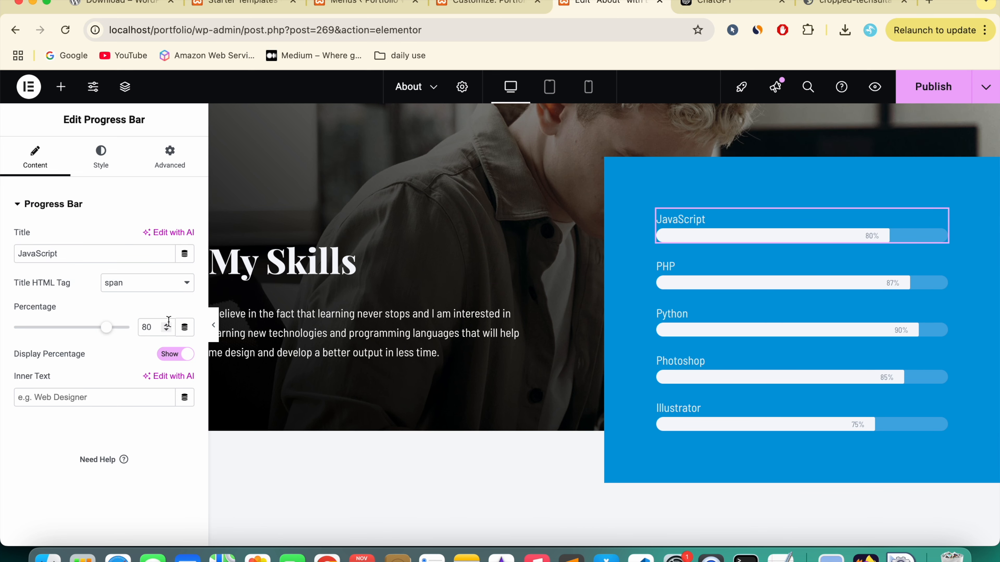
left_click(670, 267)
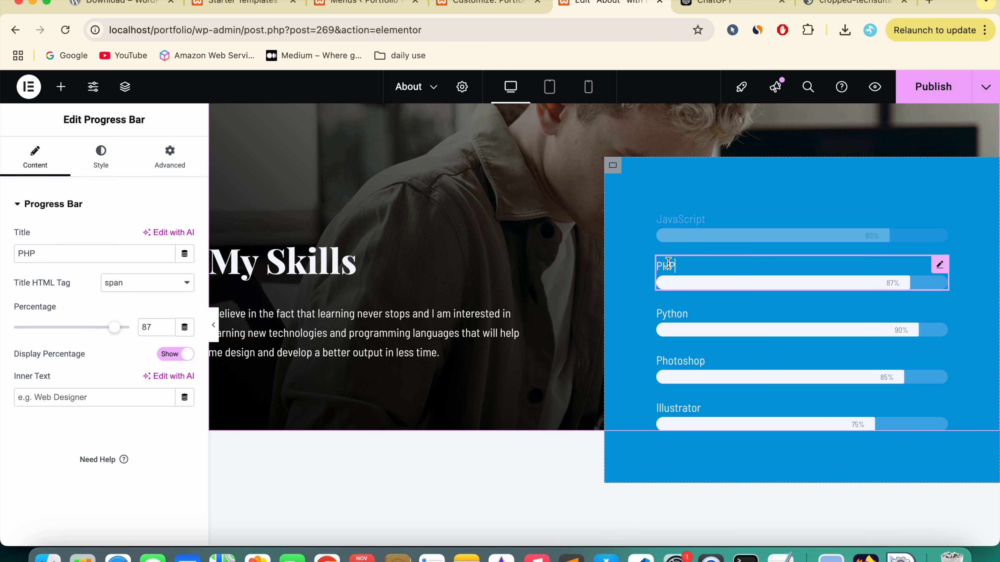
Step: Rename the Python skill bar's title to PhP
left_click(707, 319)
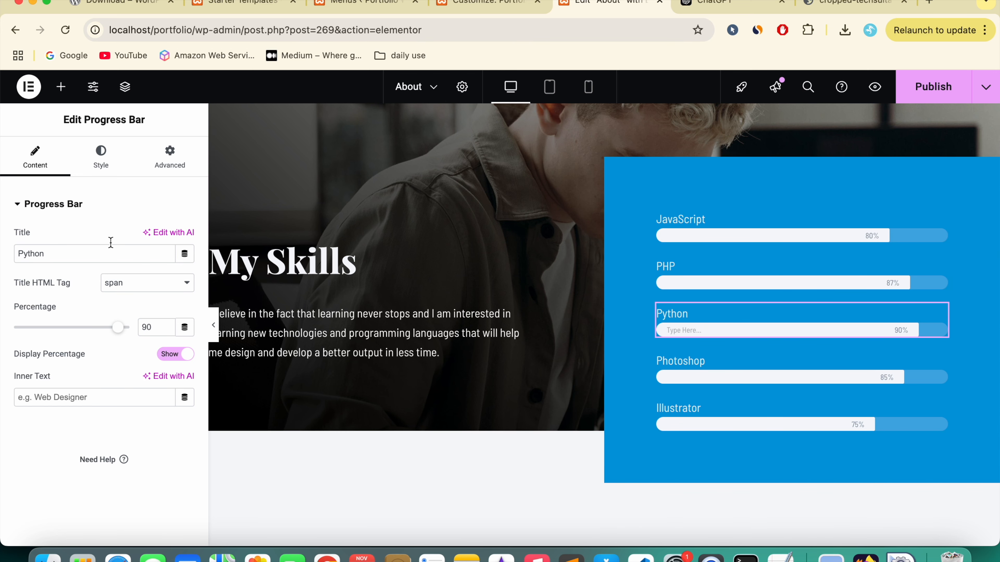
left_click(73, 249)
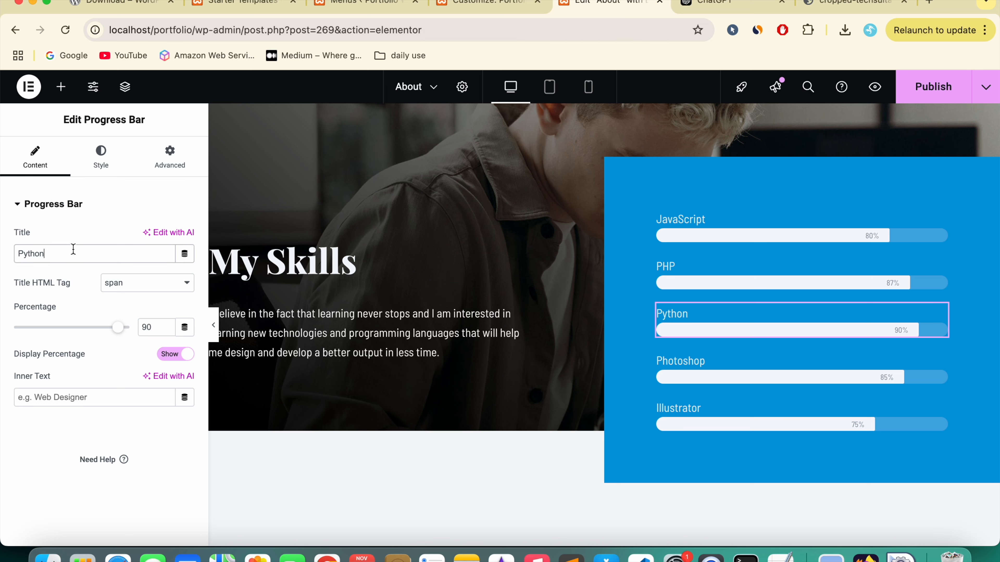
double_click(68, 250)
type("Pho")
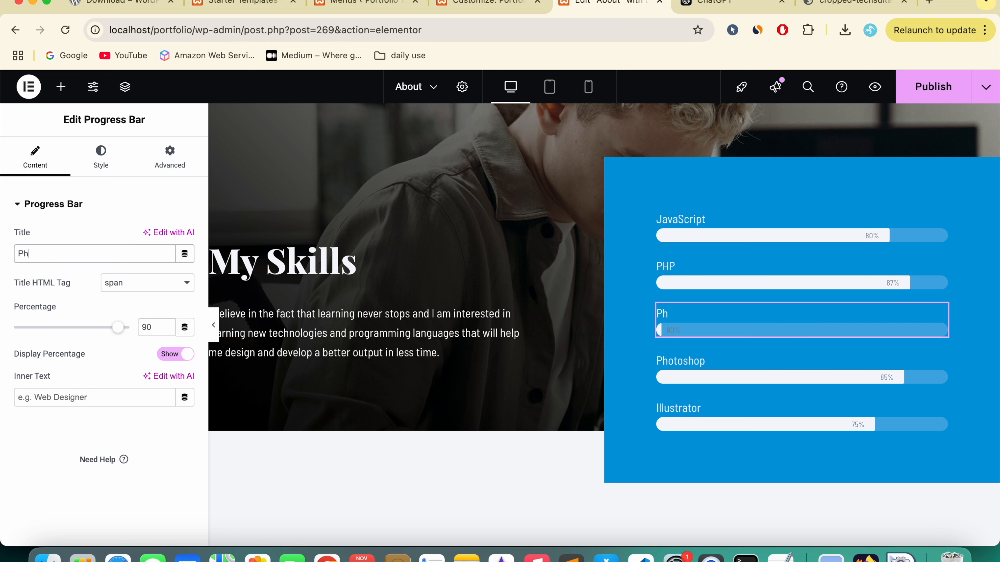
key("BackSpace")
type("P")
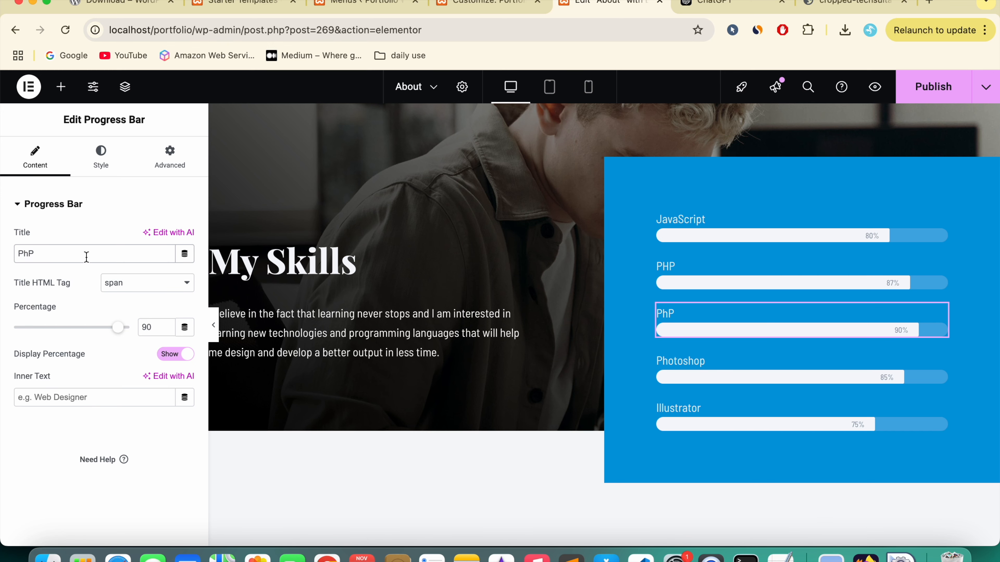
left_click(420, 314)
scroll(420, 315, "down", 5)
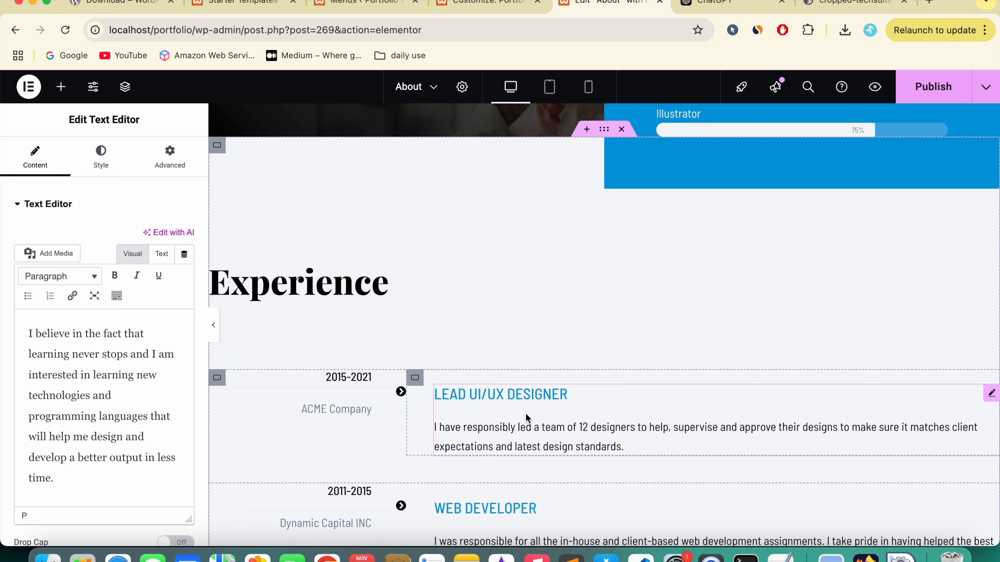
scroll(751, 327, "up", 10)
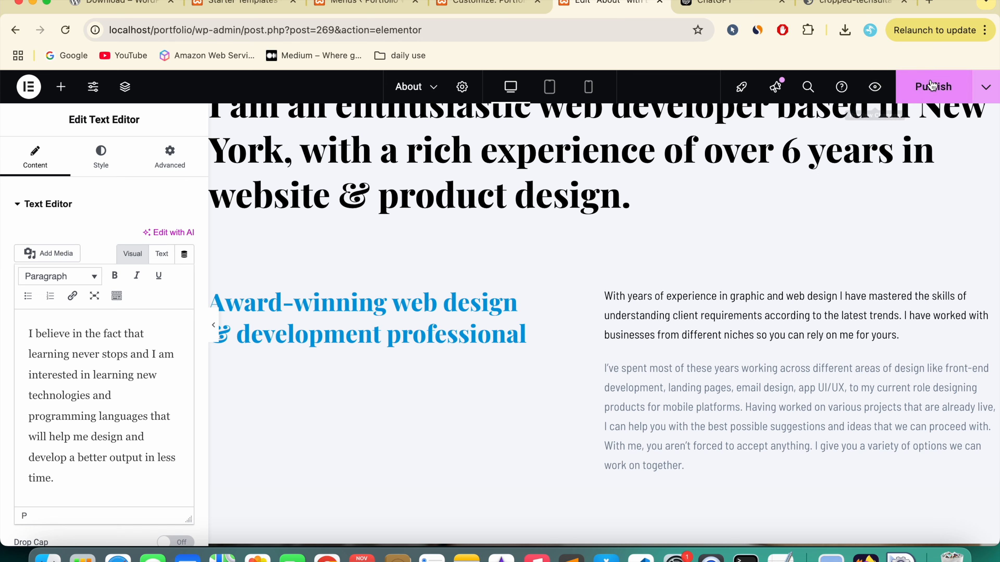
Step: Preview the About page changes, then publish them
left_click(872, 88)
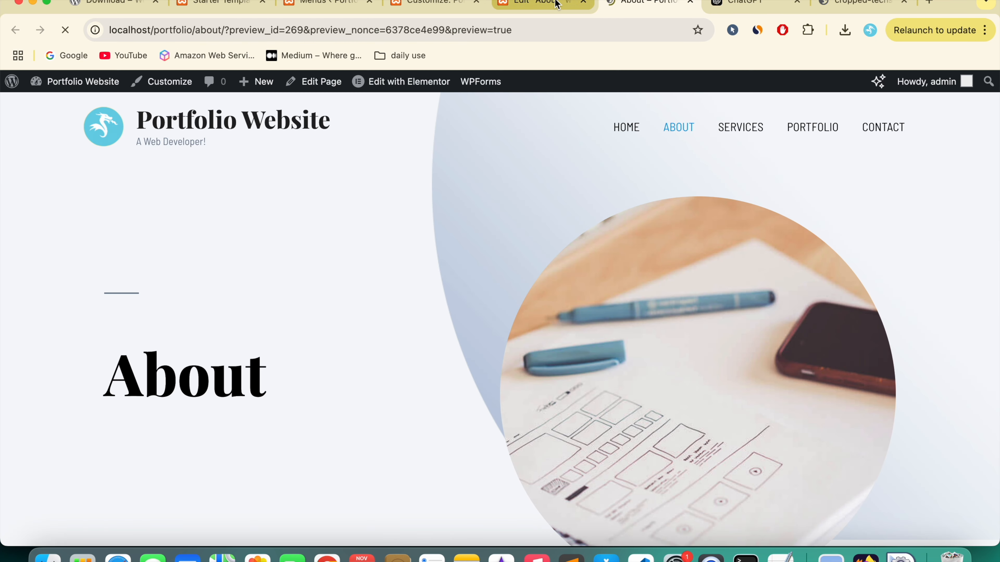
left_click(555, 3)
left_click(939, 93)
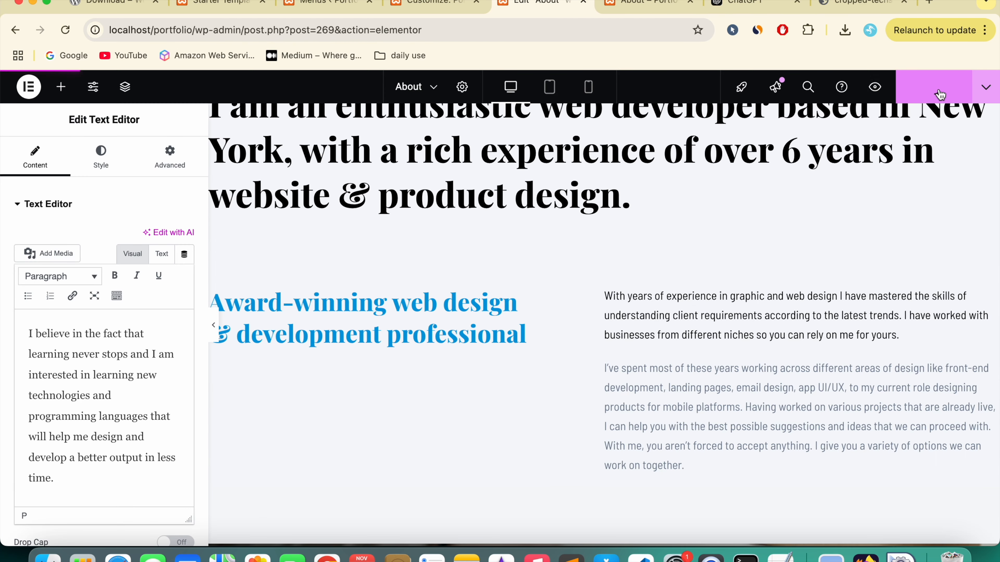
left_click(691, 2)
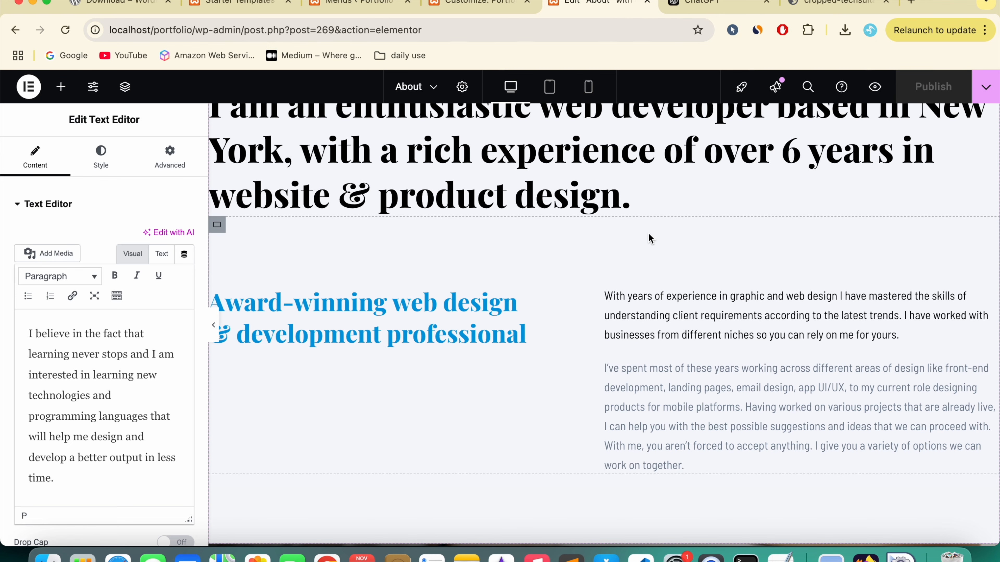
Step: View the live About page and scroll to the My Skills bars
left_click(986, 87)
left_click(930, 191)
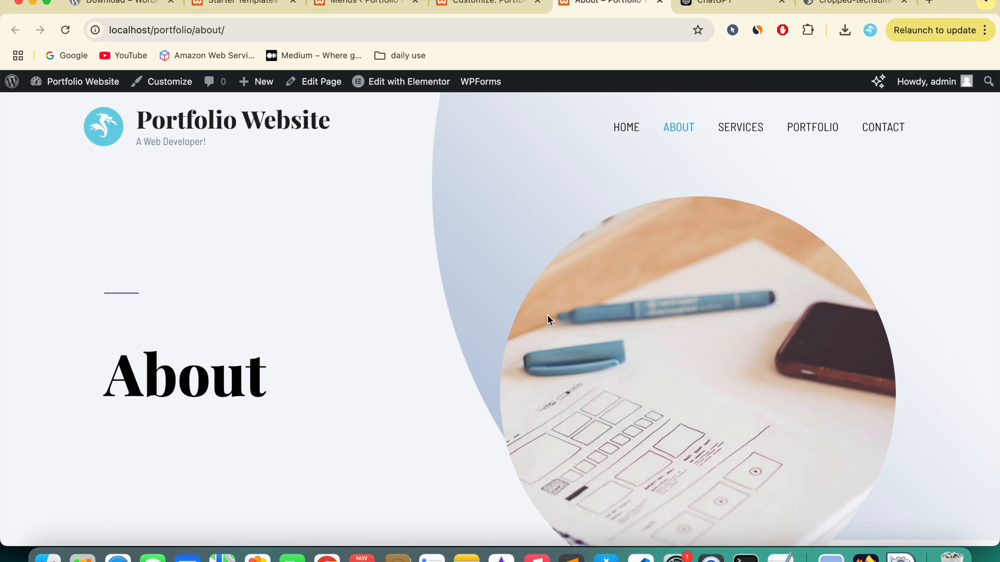
scroll(548, 315, "down", 10)
scroll(547, 315, "down", 8)
scroll(548, 315, "down", 6)
scroll(547, 315, "up", 7)
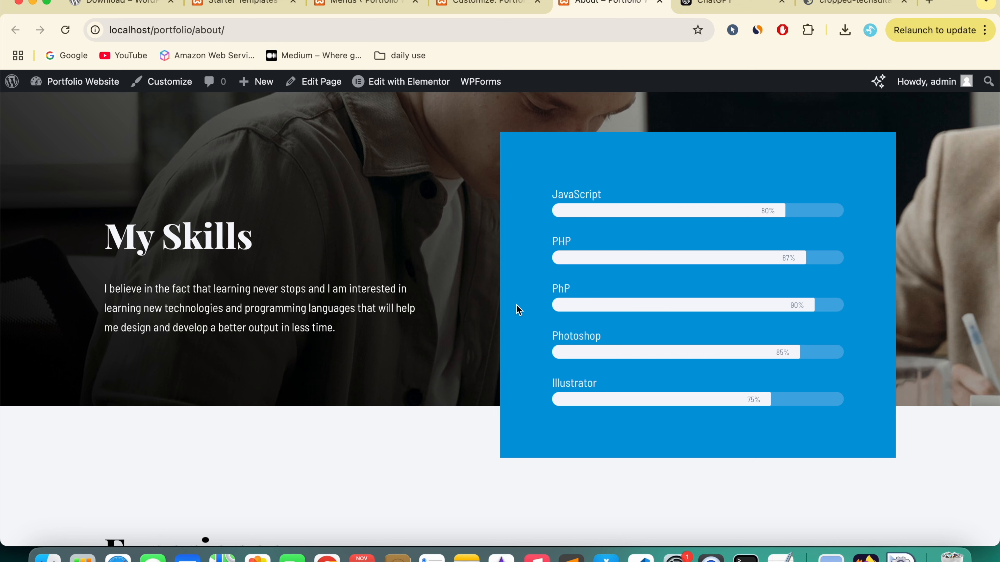
scroll(516, 304, "up", 15)
Step: Visit the live Services page and scroll through it
left_click(735, 128)
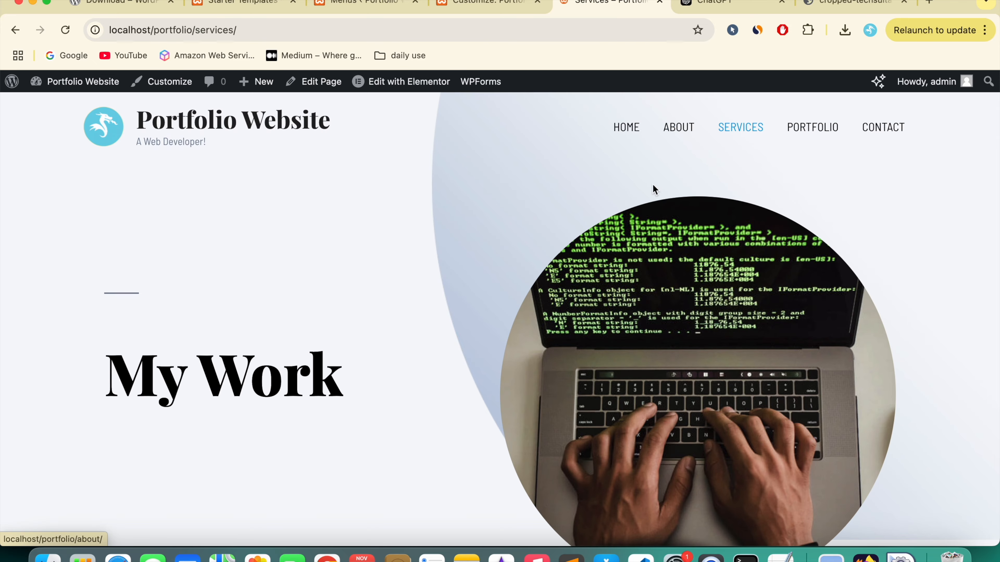
scroll(539, 339, "down", 15)
scroll(539, 339, "up", 8)
scroll(539, 338, "down", 1)
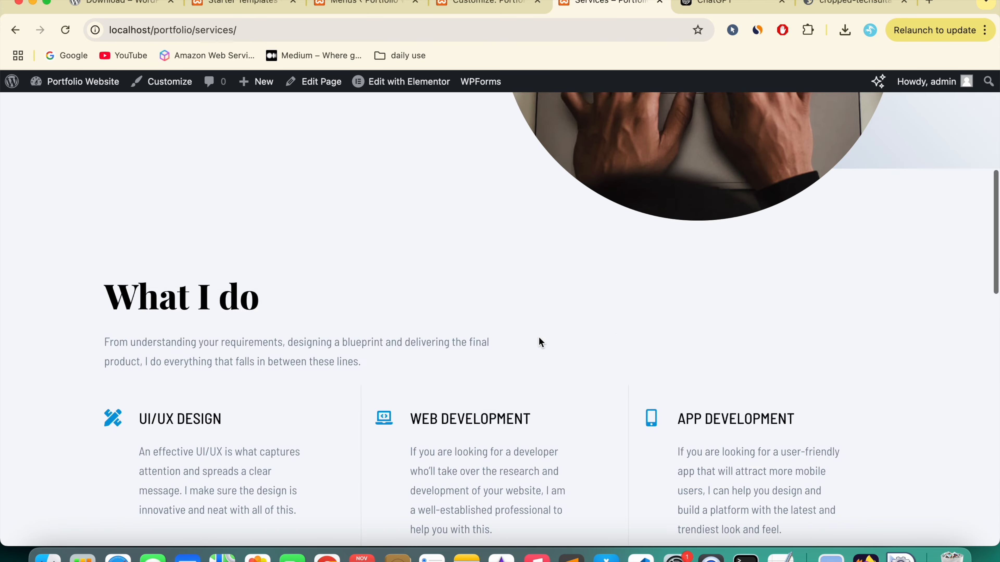
scroll(538, 337, "down", 10)
scroll(539, 338, "up", 20)
Step: Visit the Portfolio and Contact pages, ending on the Home page
left_click(817, 127)
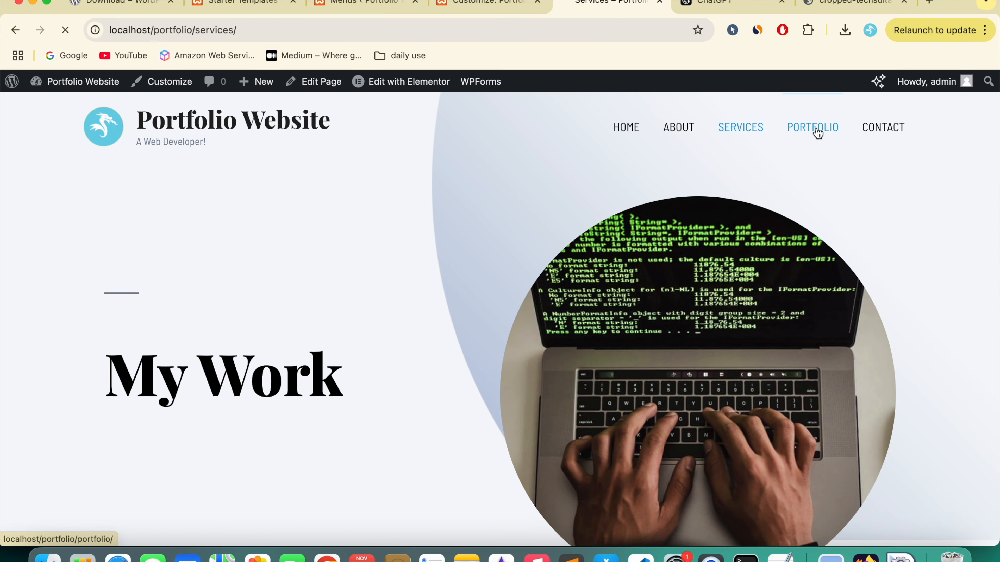
left_click(885, 136)
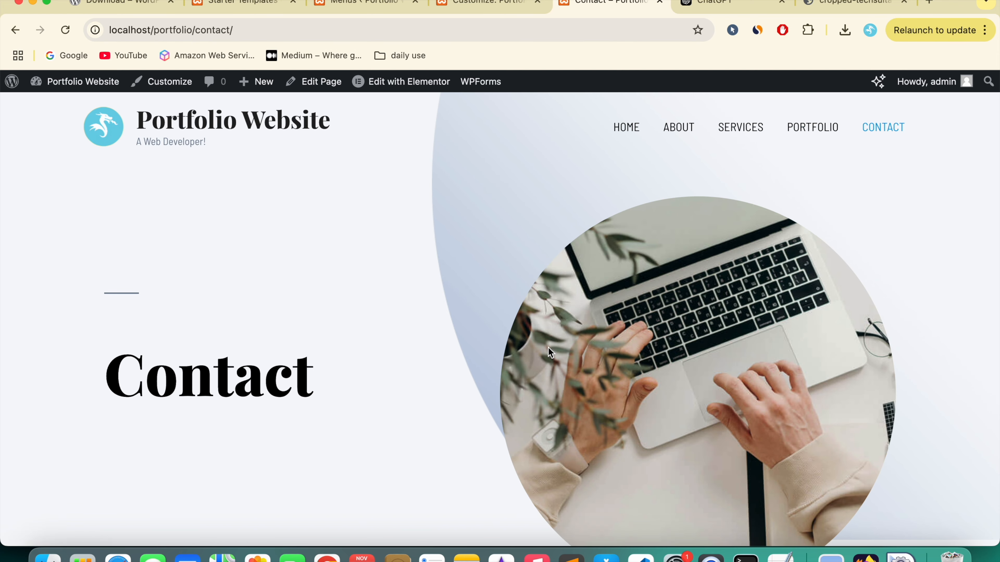
scroll(547, 346, "down", 10)
scroll(547, 346, "up", 5)
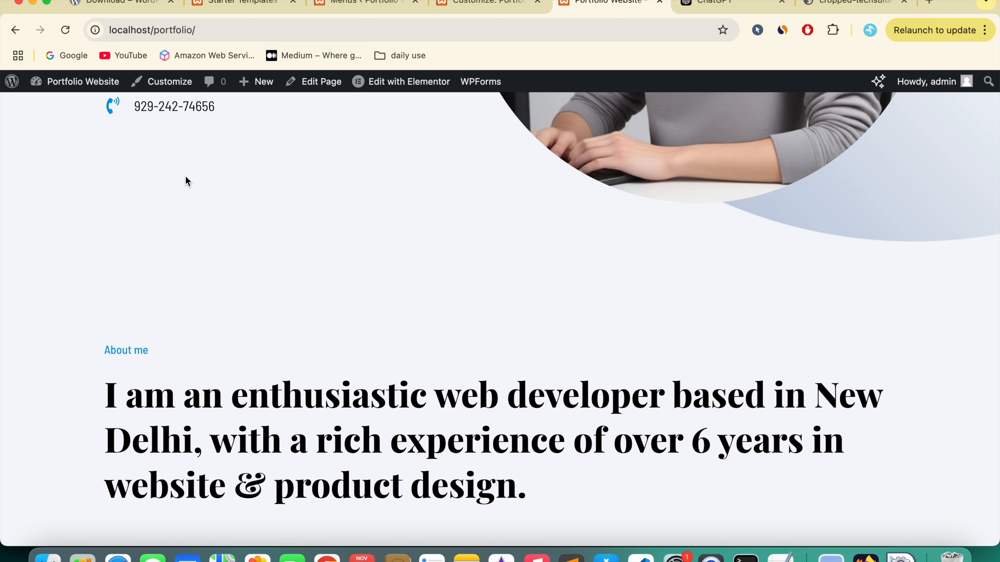
scroll(185, 175, "down", 5)
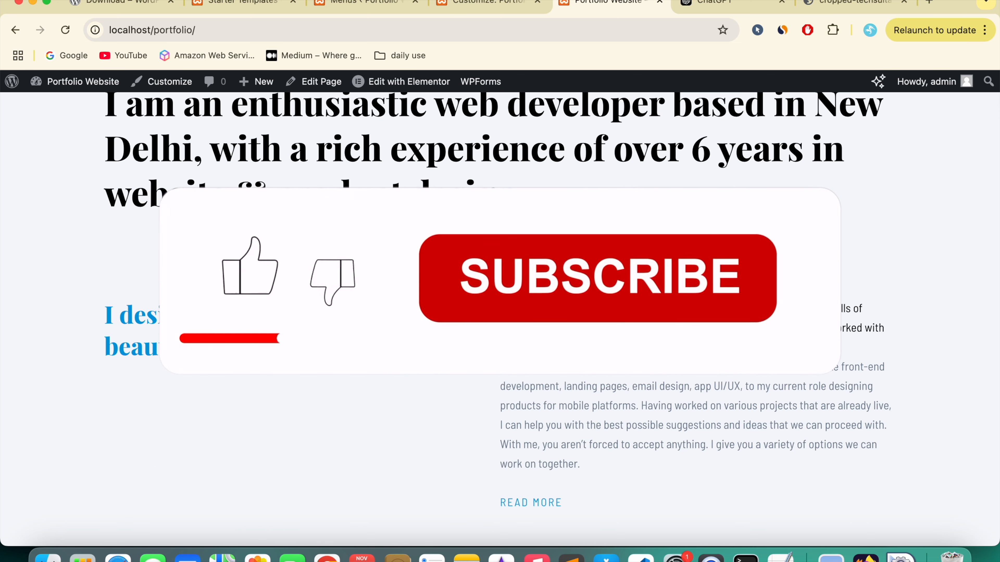
scroll(500, 319, "down", 8)
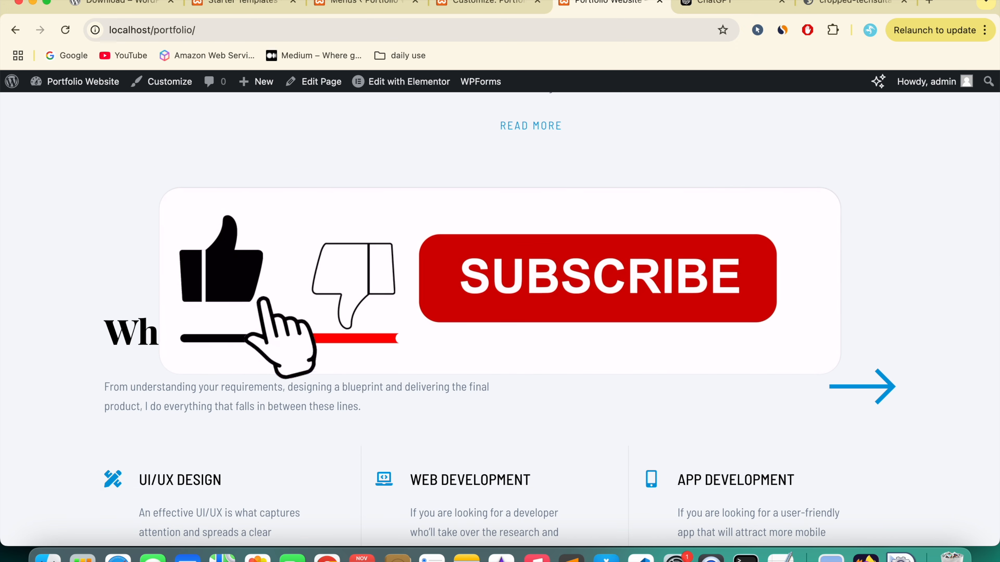
scroll(500, 315, "down", 5)
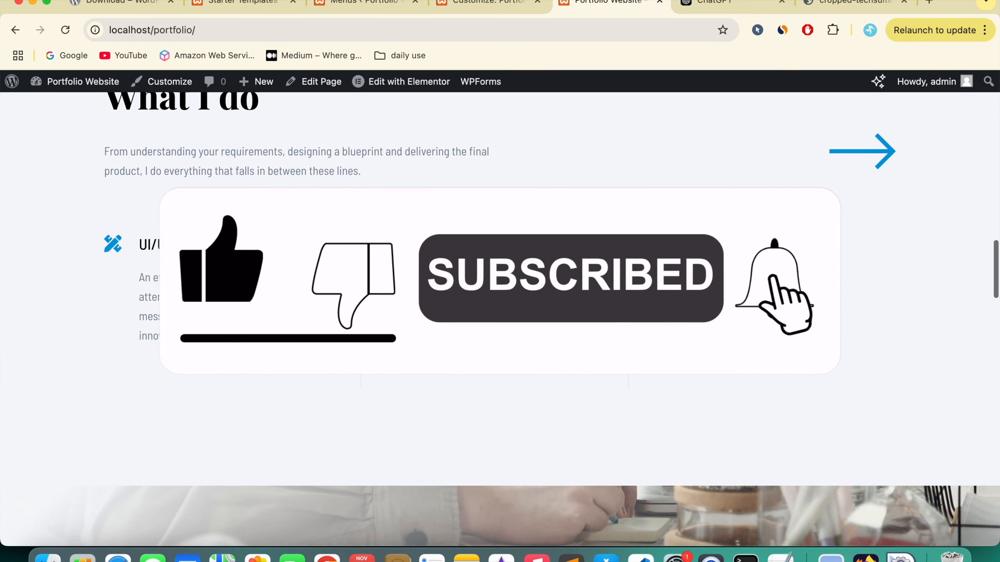
scroll(500, 315, "down", 7)
scroll(500, 315, "up", 13)
scroll(139, 304, "down", 5)
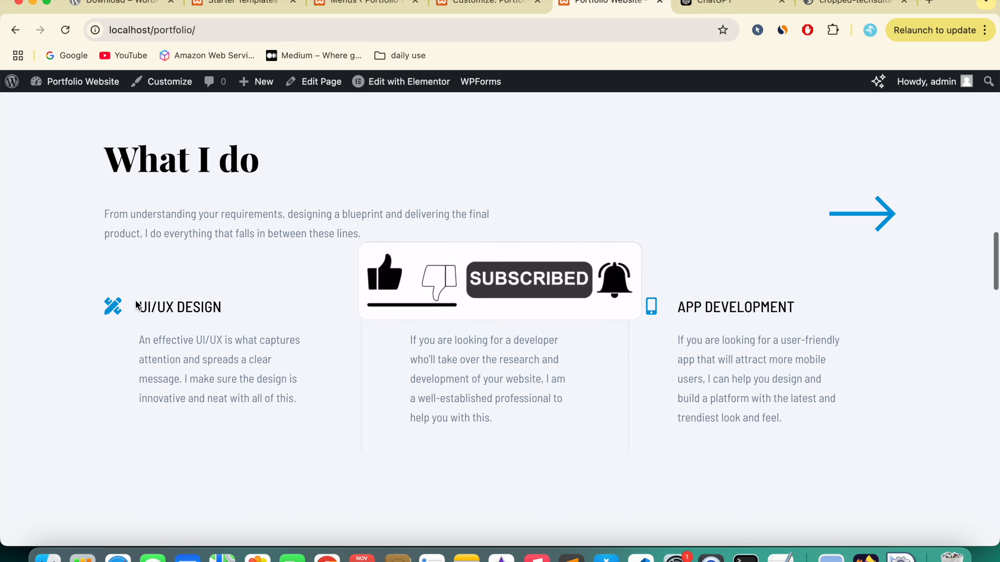
scroll(399, 357, "down", 1)
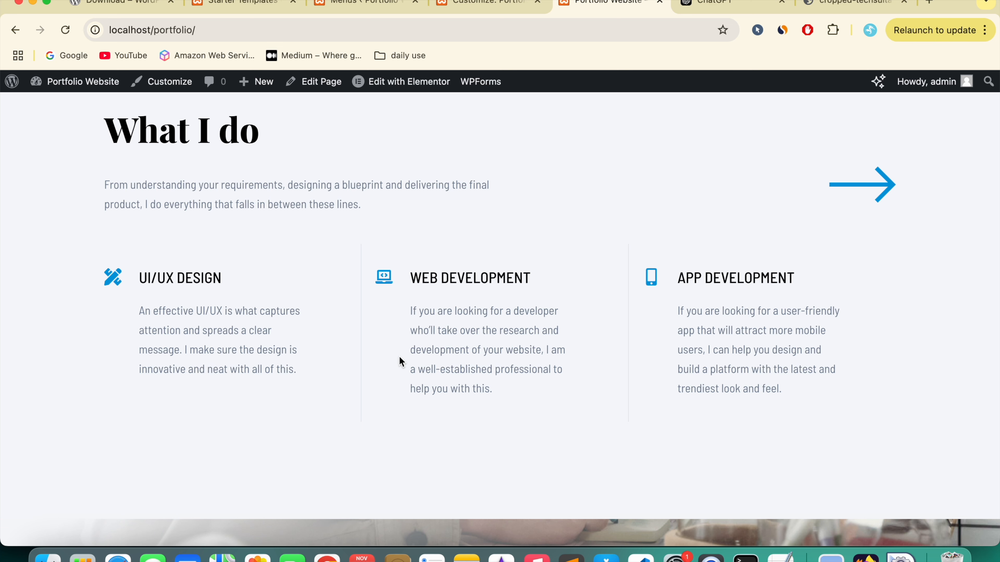
scroll(400, 361, "down", 15)
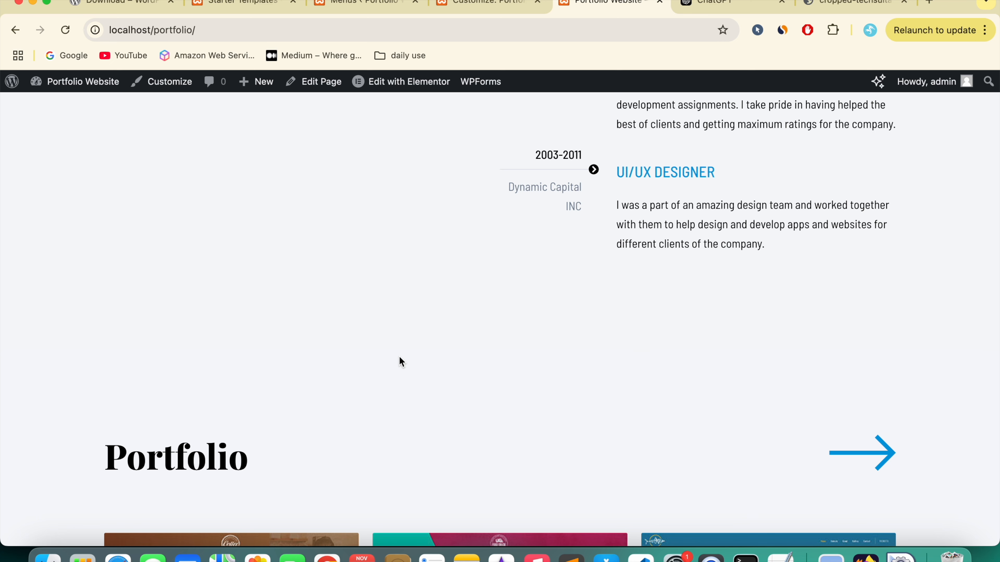